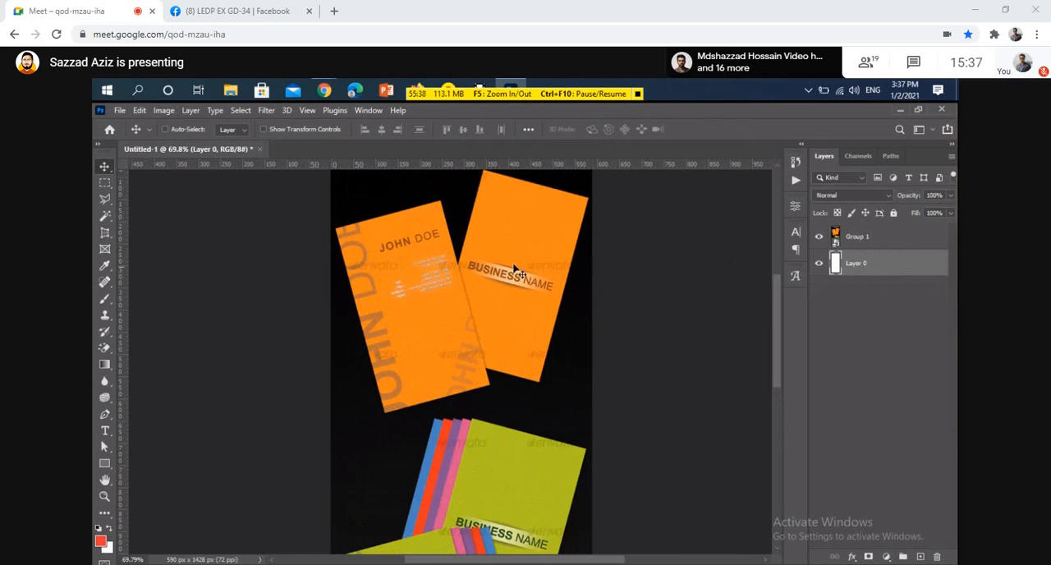
Measure along the right edge of the orange BUSINESS NAME card with the Ruler tool and straighten Layer 0 to that line
scroll(538, 226, "up", 2)
scroll(500, 229, "up", 2)
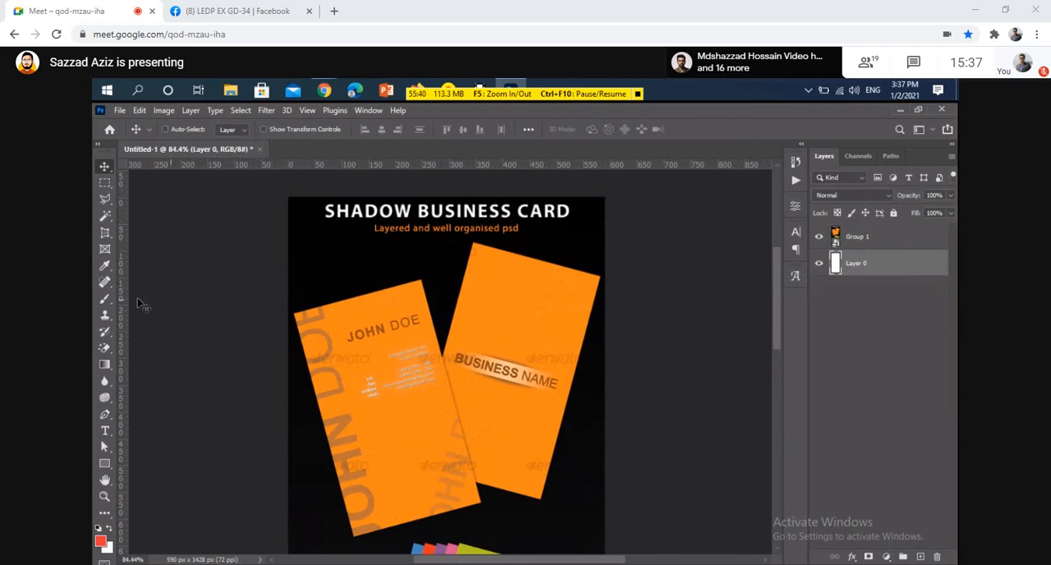
right_click(104, 271)
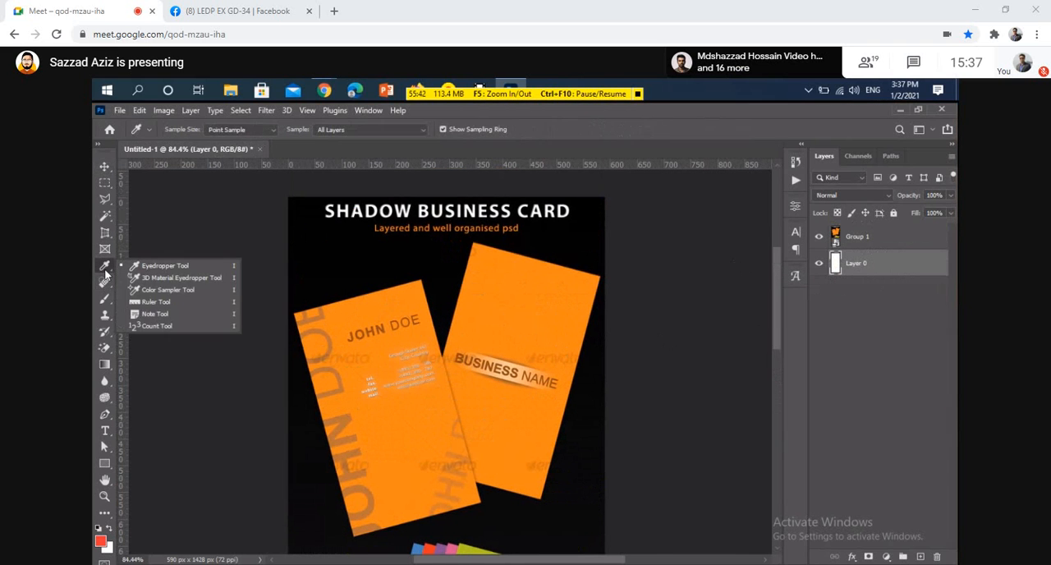
left_click(156, 302)
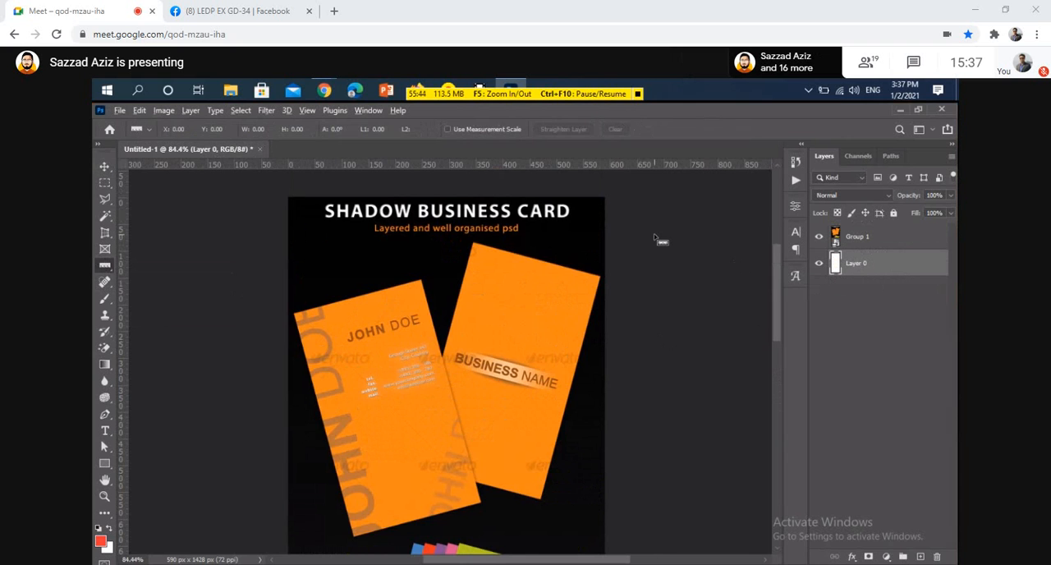
scroll(550, 248, "up", 10)
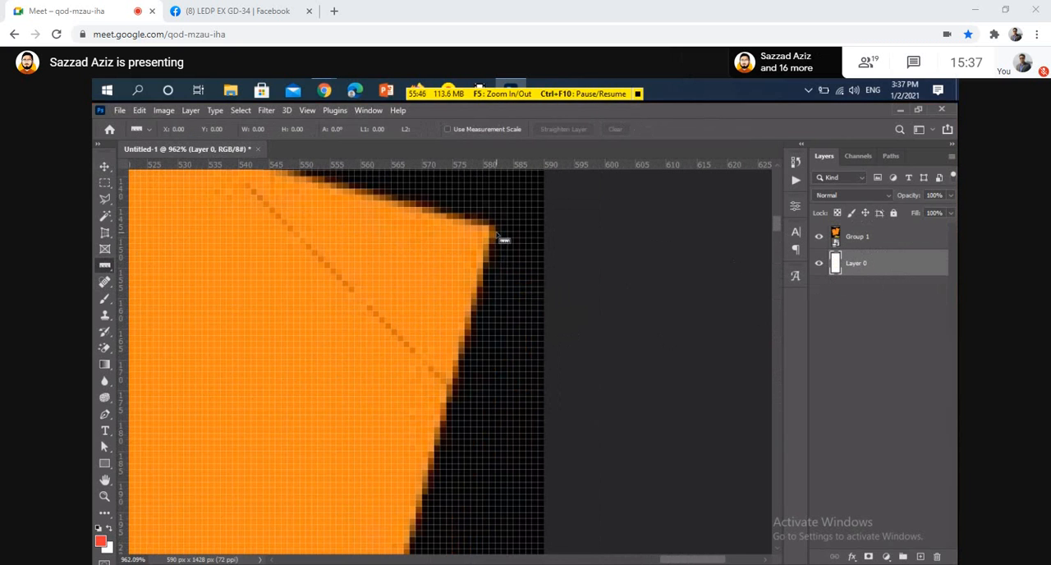
left_click_drag(495, 235, 386, 345)
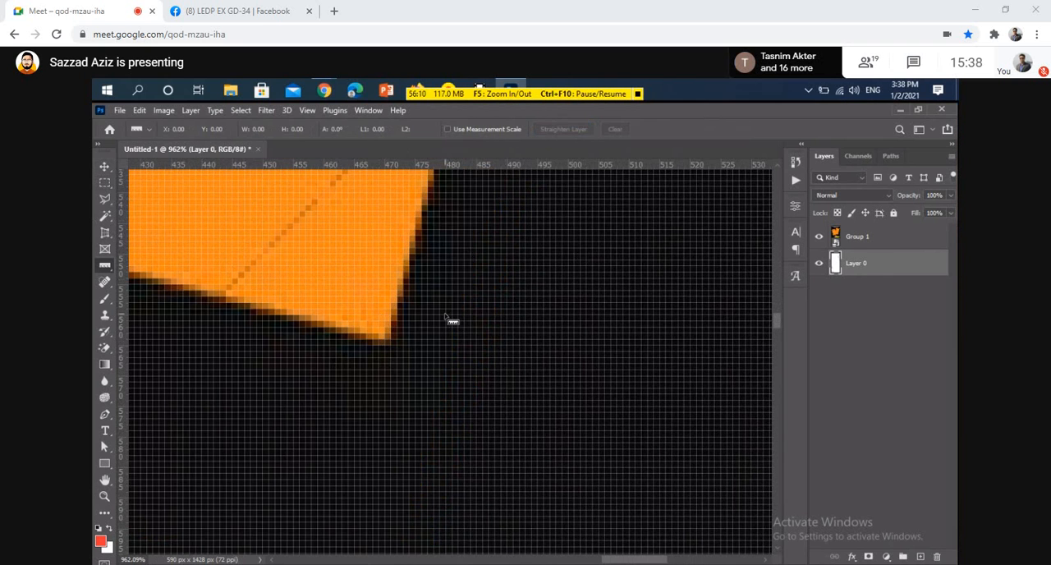
scroll(465, 322, "down", 10)
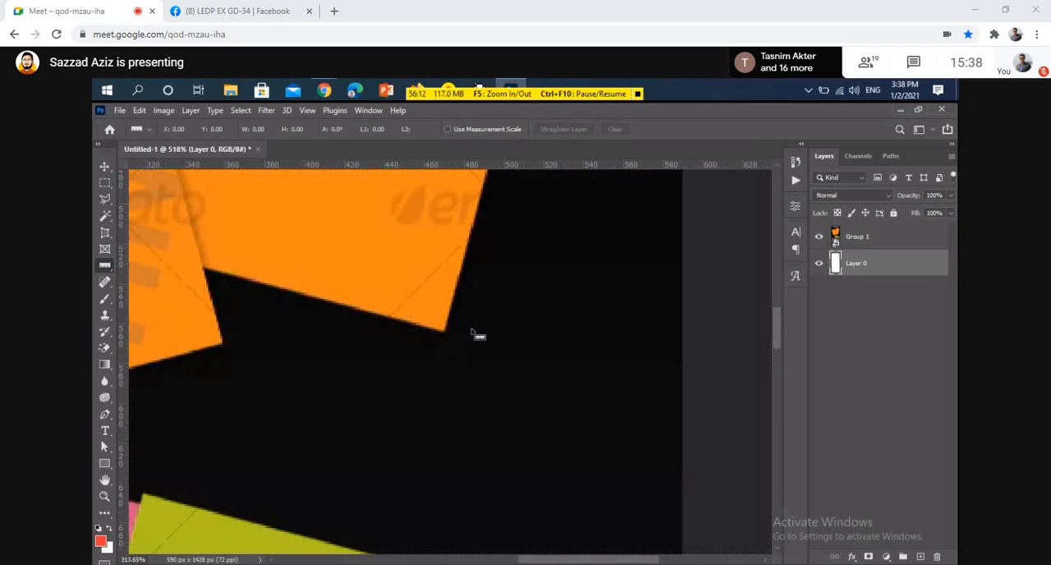
scroll(468, 334, "up", 3)
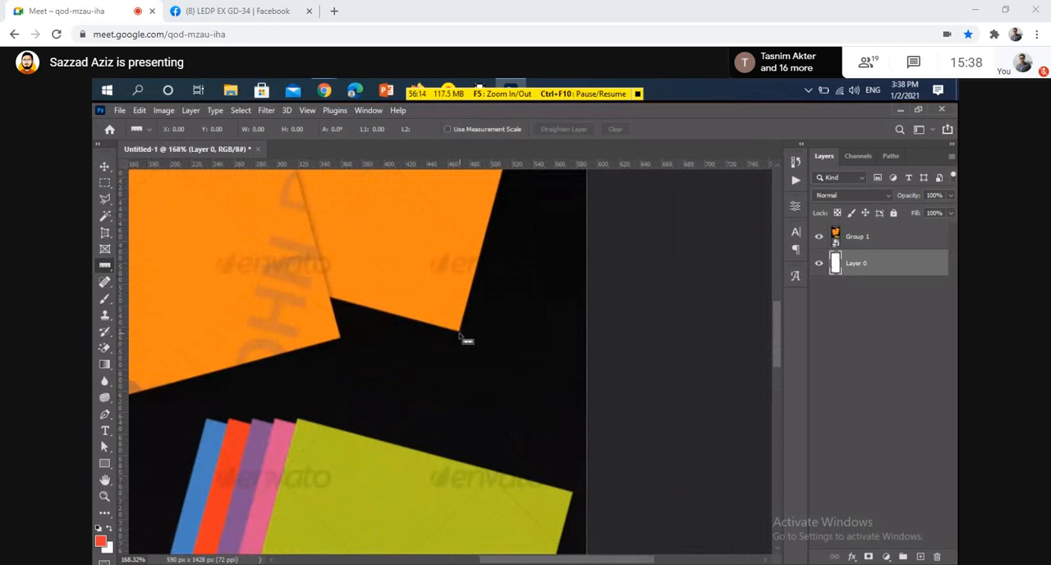
left_click_drag(460, 333, 479, 269)
left_click_drag(489, 228, 577, 252)
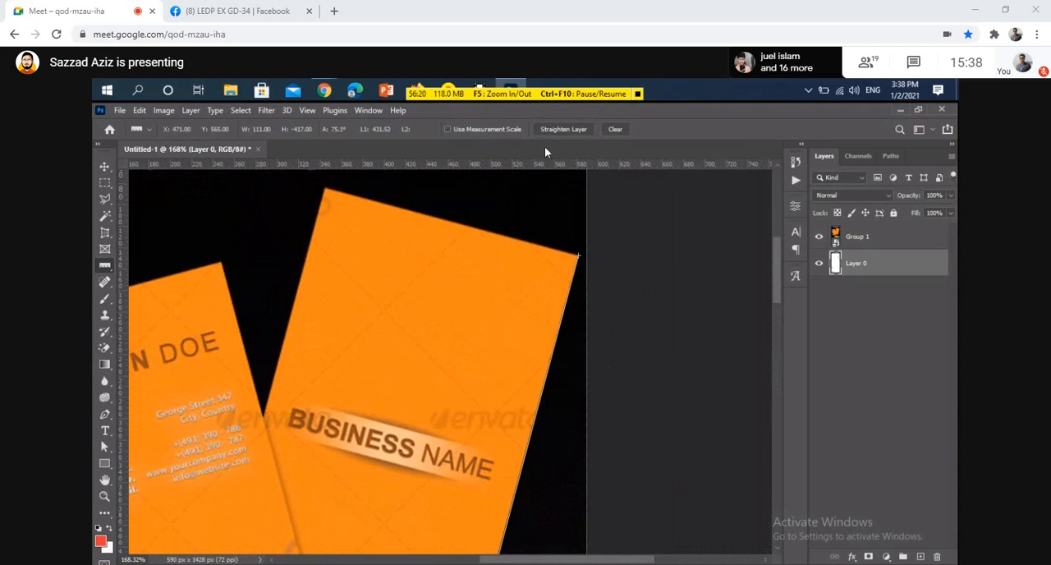
left_click(555, 130)
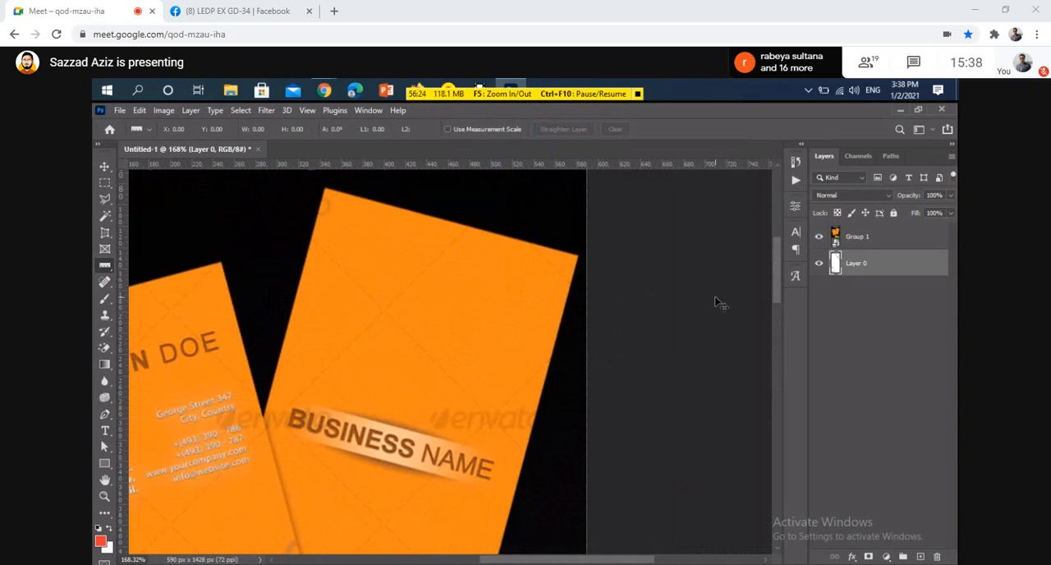
Select Group 1 and straighten it to a ruler line along the right edge of the orange BUSINESS NAME card
left_click(877, 246)
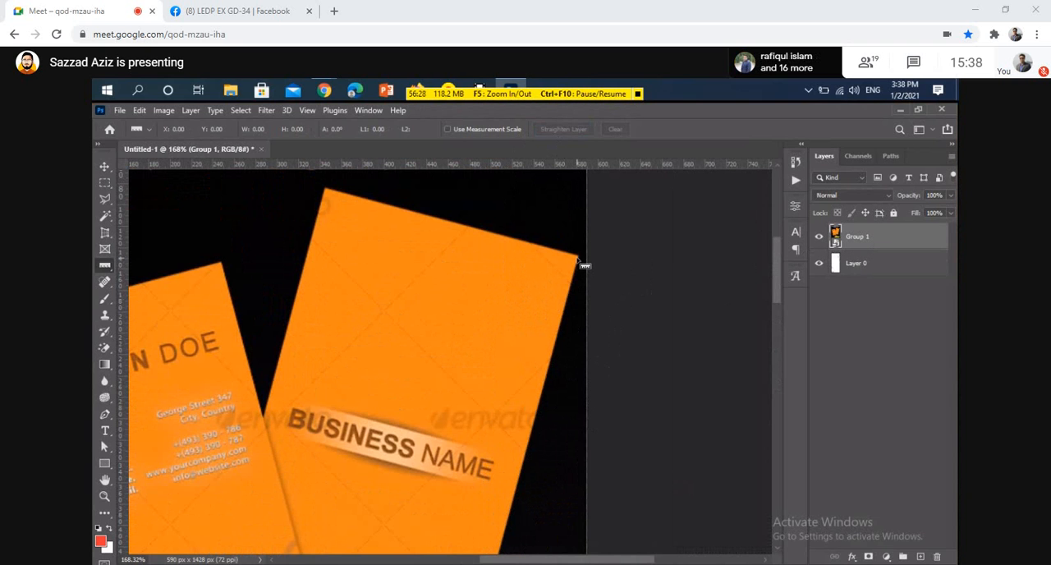
mouse_move(577, 264)
left_mouse_down()
mouse_move(524, 547)
mouse_move(461, 549)
left_mouse_up()
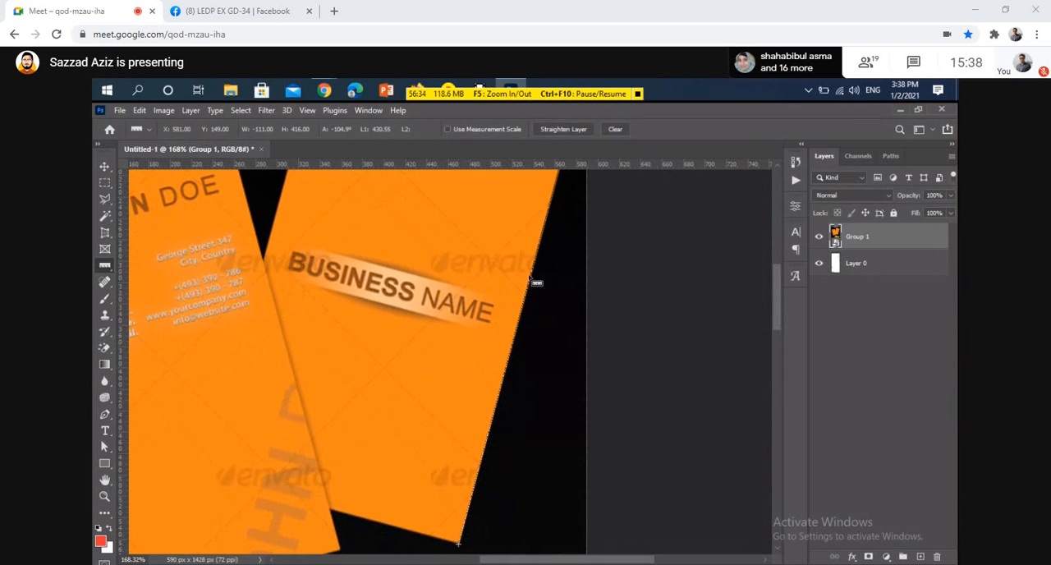
left_click(566, 129)
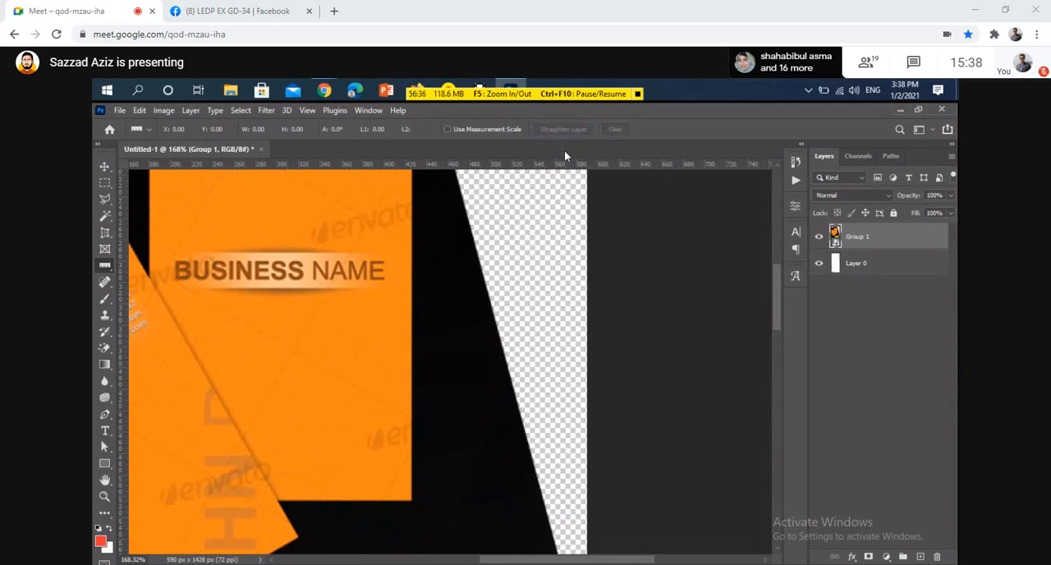
Copy the upright BUSINESS NAME card to its own layer using a rectangular marquee around it, and hide Group 1
scroll(444, 263, "up", 2)
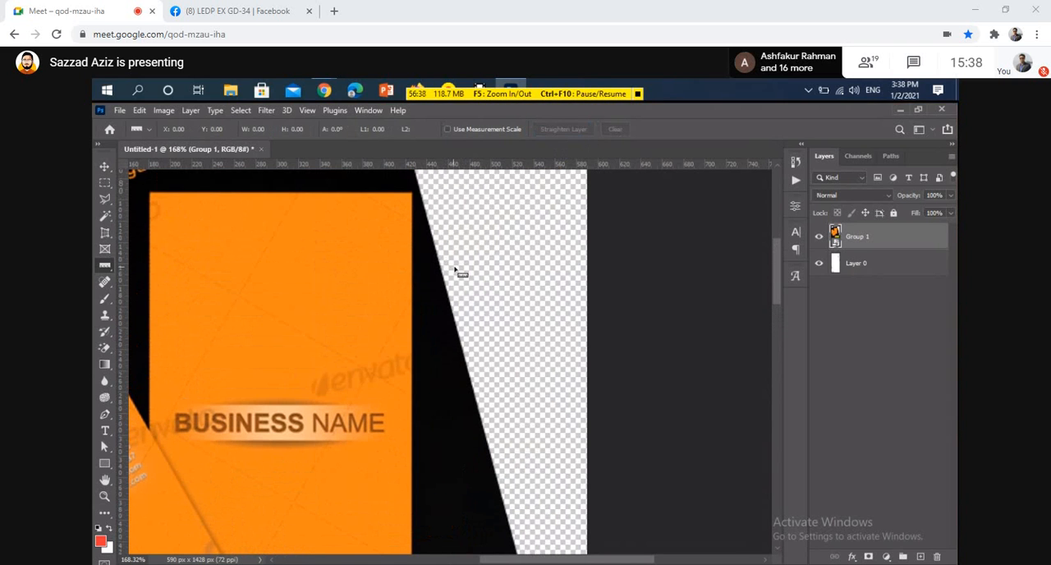
scroll(480, 283, "down", 4)
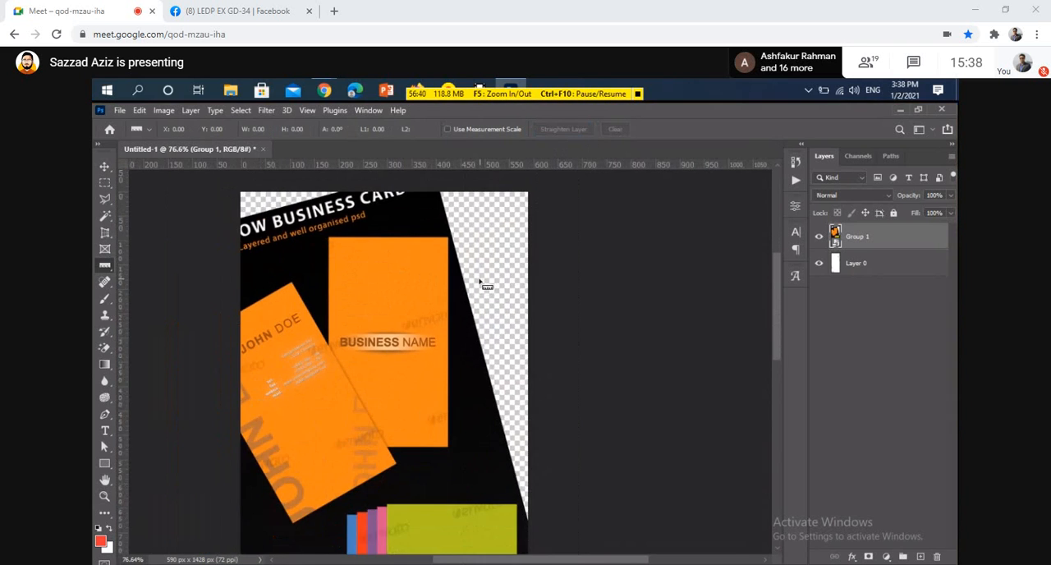
scroll(444, 283, "up", 1)
key("m")
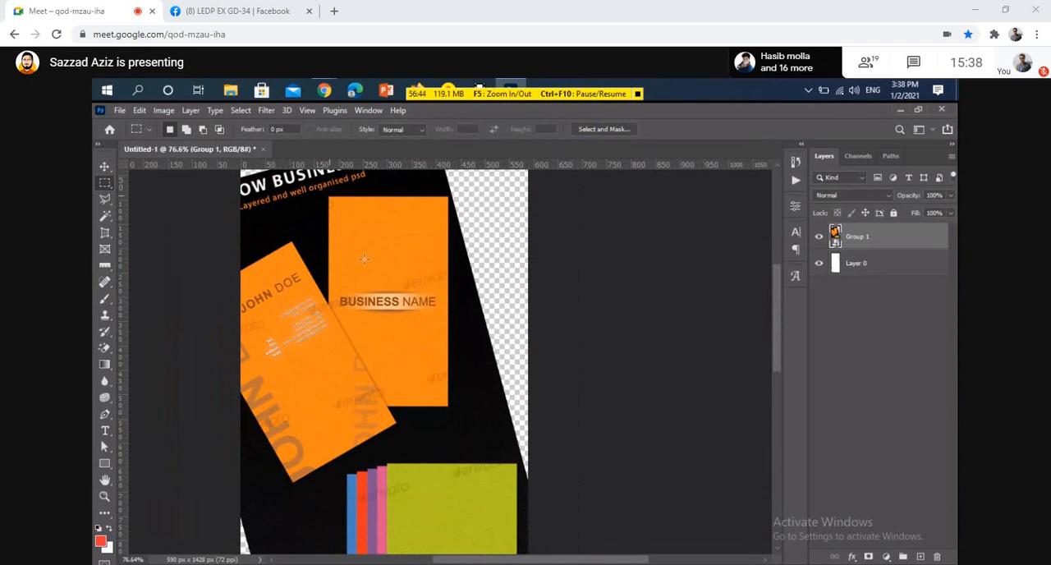
left_click_drag(328, 196, 448, 406)
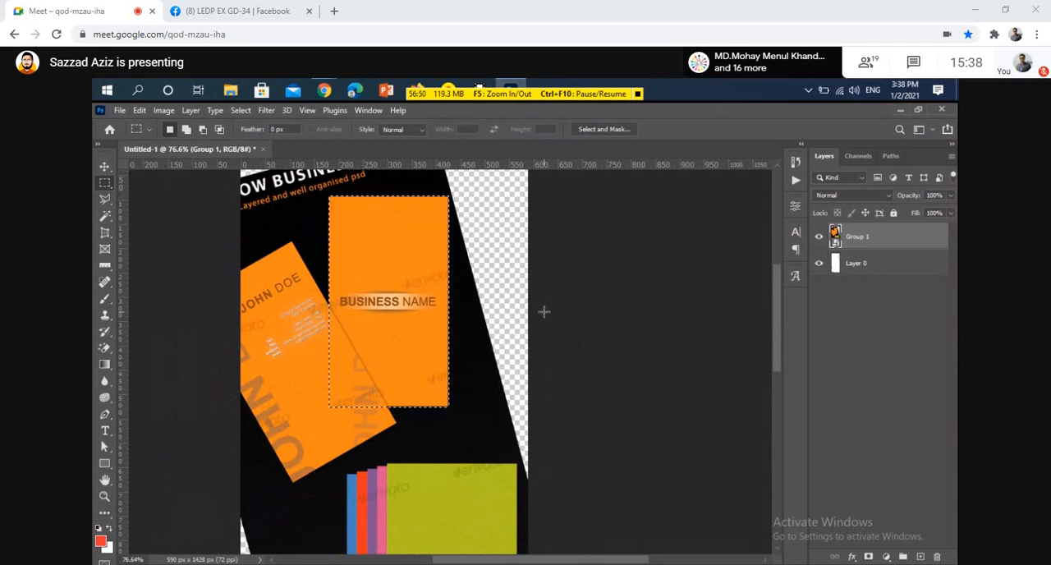
key("ctrl+j")
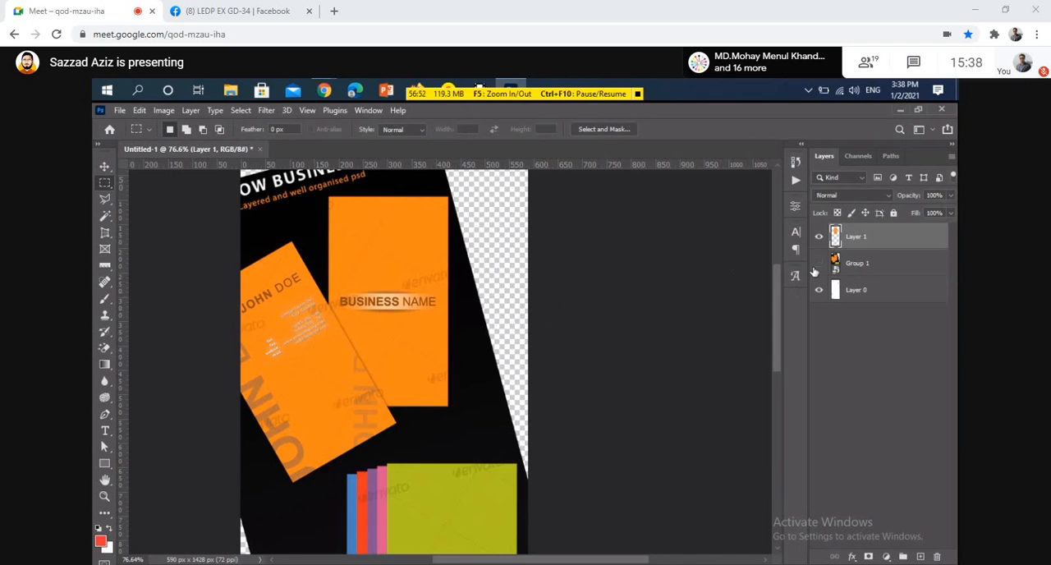
left_click(819, 263)
key("v")
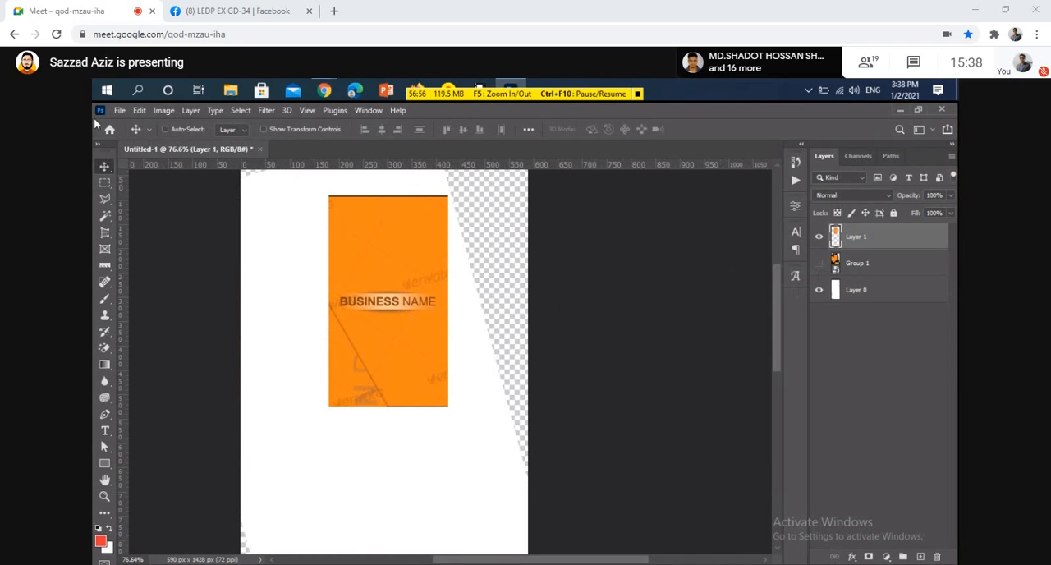
Create a new document from the recent 2.25 x 3.75 in, 300 ppi preset and unlock its background layer
left_click(117, 111)
left_click(134, 124)
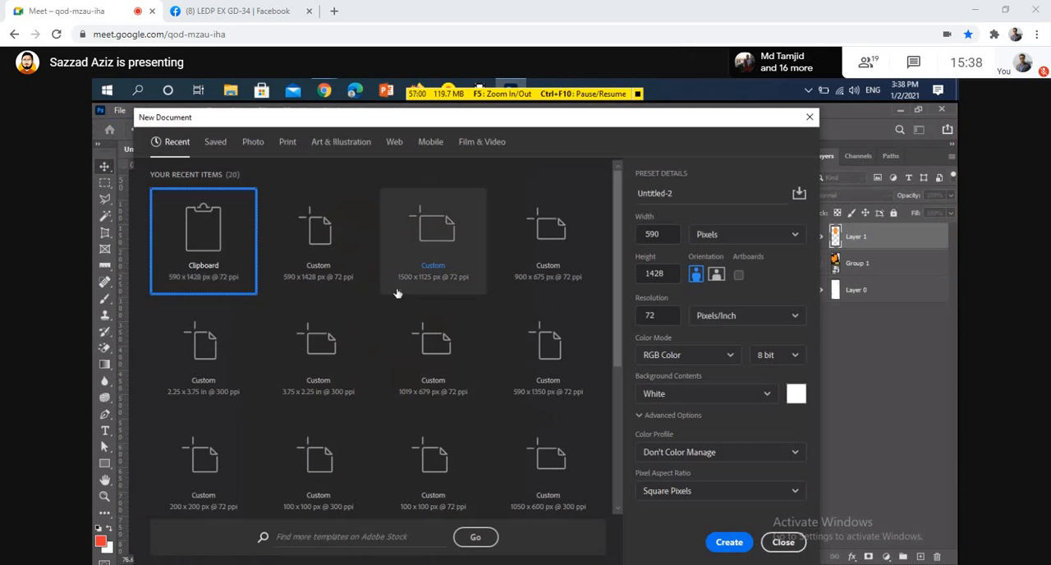
left_click(216, 394)
left_click(728, 543)
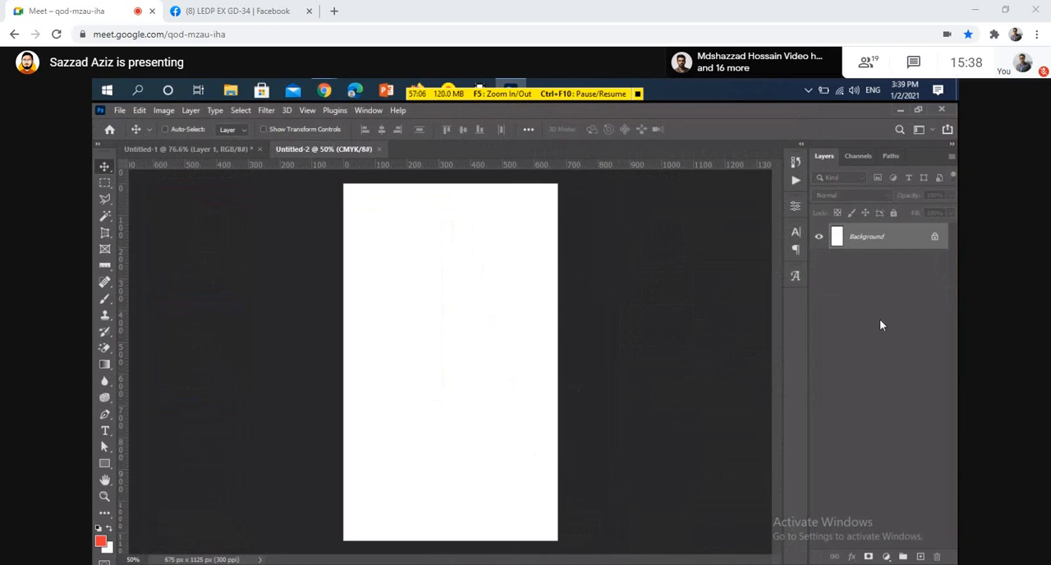
left_click(935, 236)
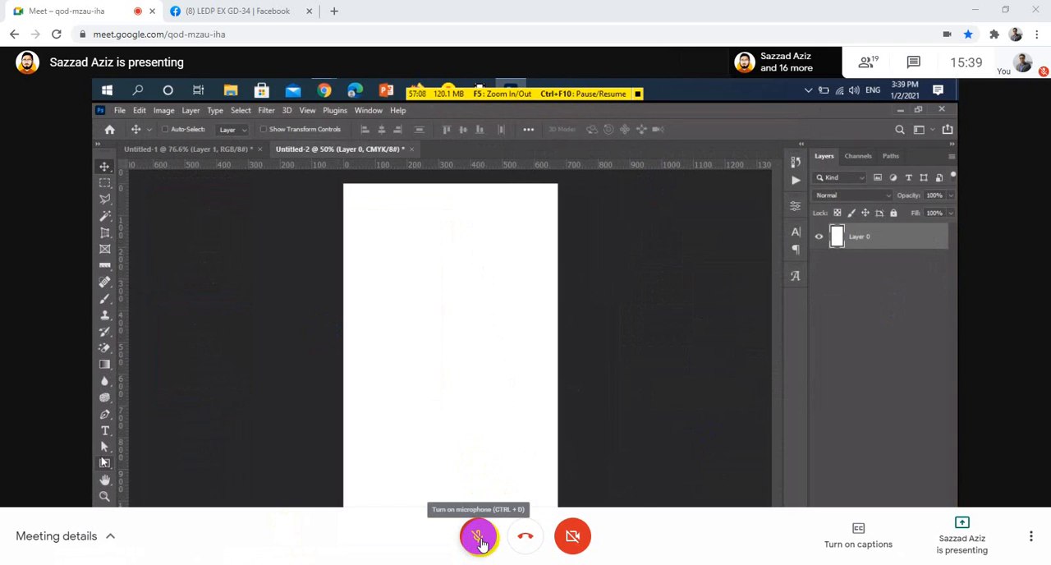
Create a red rectangle shape 2 in wide and 3.5 in high on the new canvas
key("u")
left_click(402, 374)
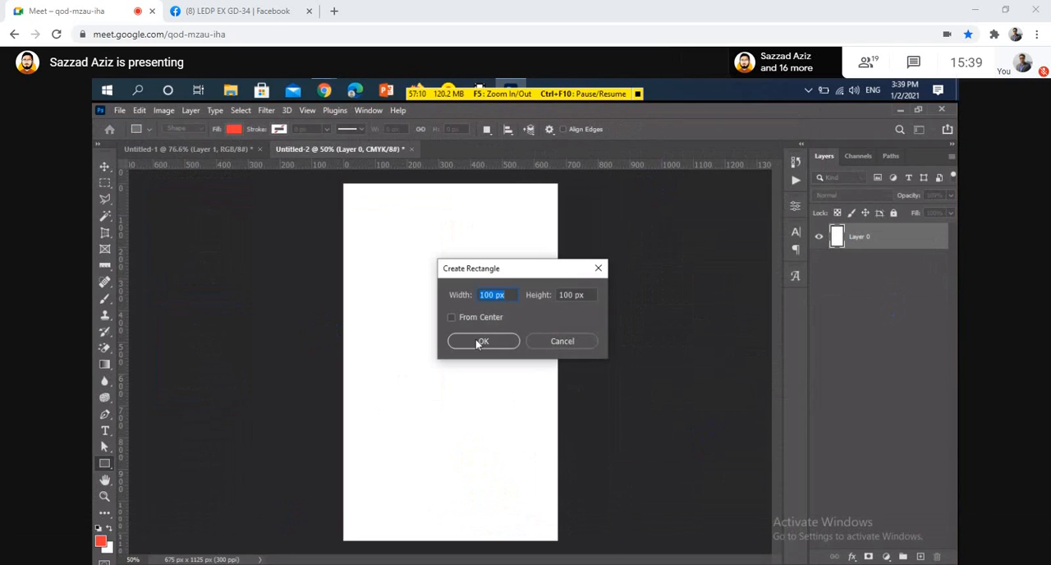
type("2 in")
key("Tab")
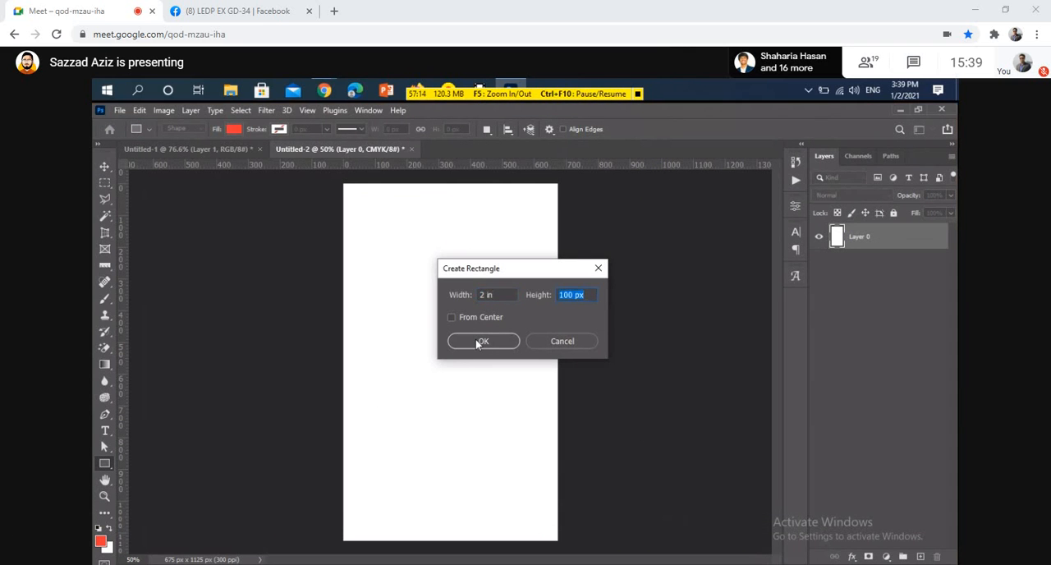
type("3.5 in")
left_click(481, 341)
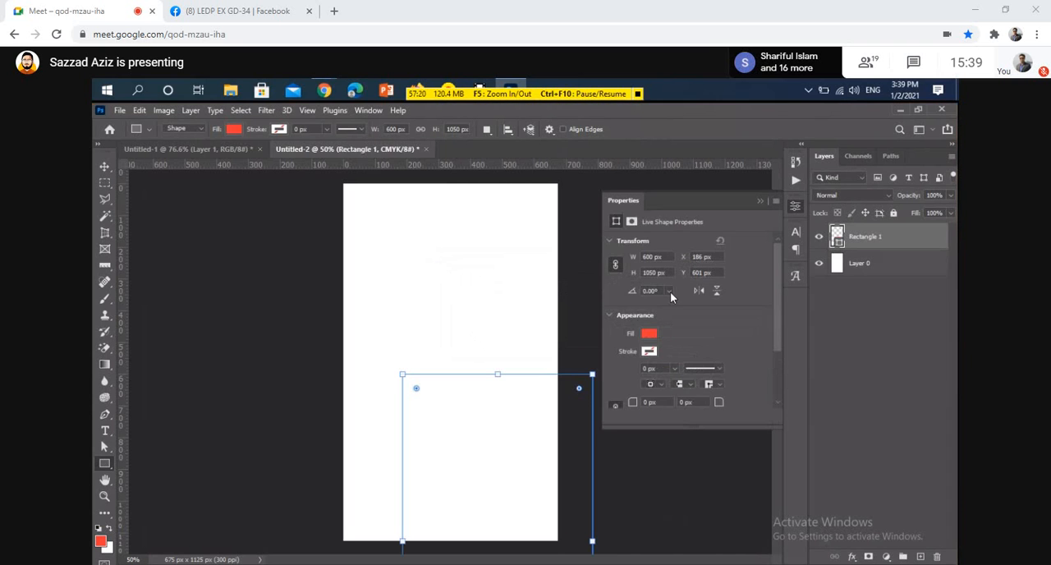
left_click(760, 202)
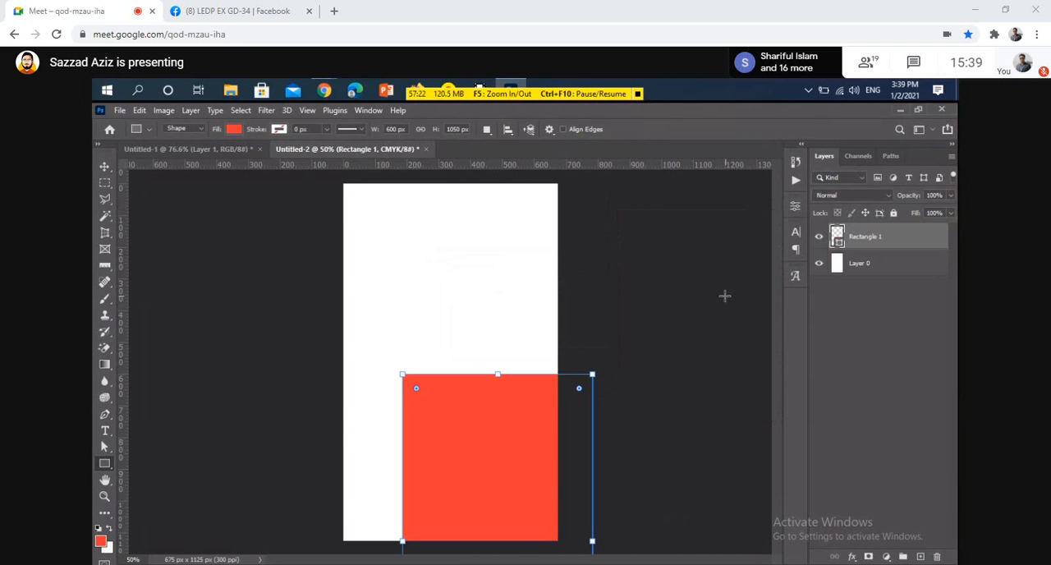
Center the red rectangle horizontally and vertically on the canvas and clear the selection
key("v")
key("ctrl+a")
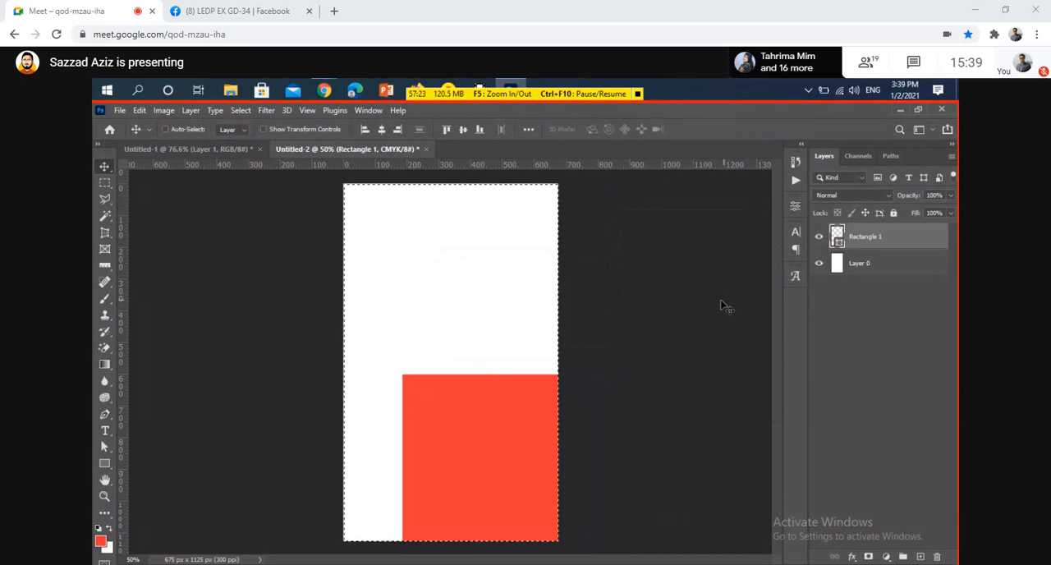
left_click(381, 129)
left_click(463, 129)
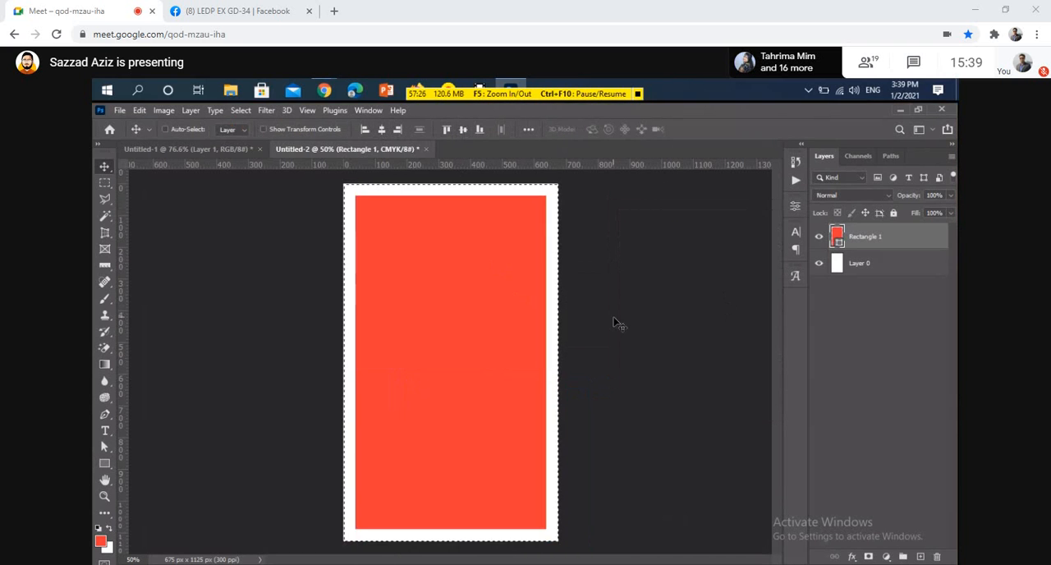
key("ctrl+d")
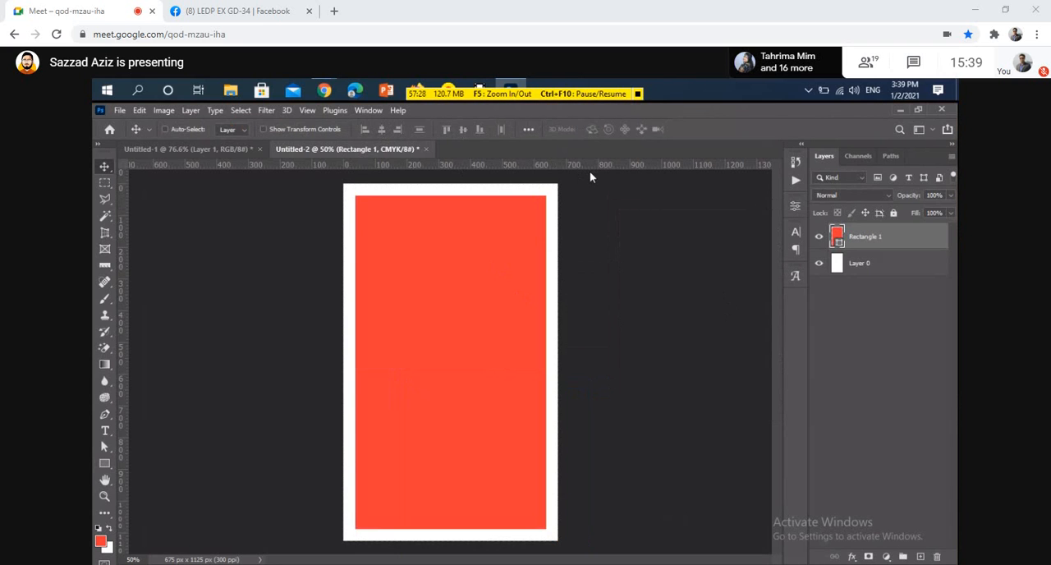
Place horizontal and vertical guides along all four canvas edges and all four edges of the centered rectangle
left_click_drag(579, 164, 552, 529)
left_click_drag(577, 167, 535, 540)
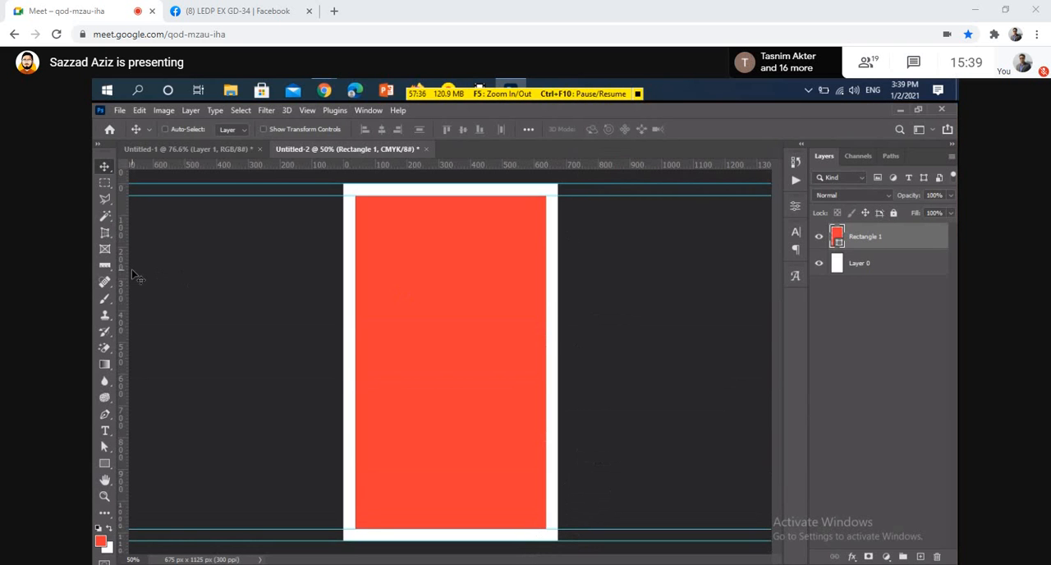
left_click_drag(122, 276, 343, 337)
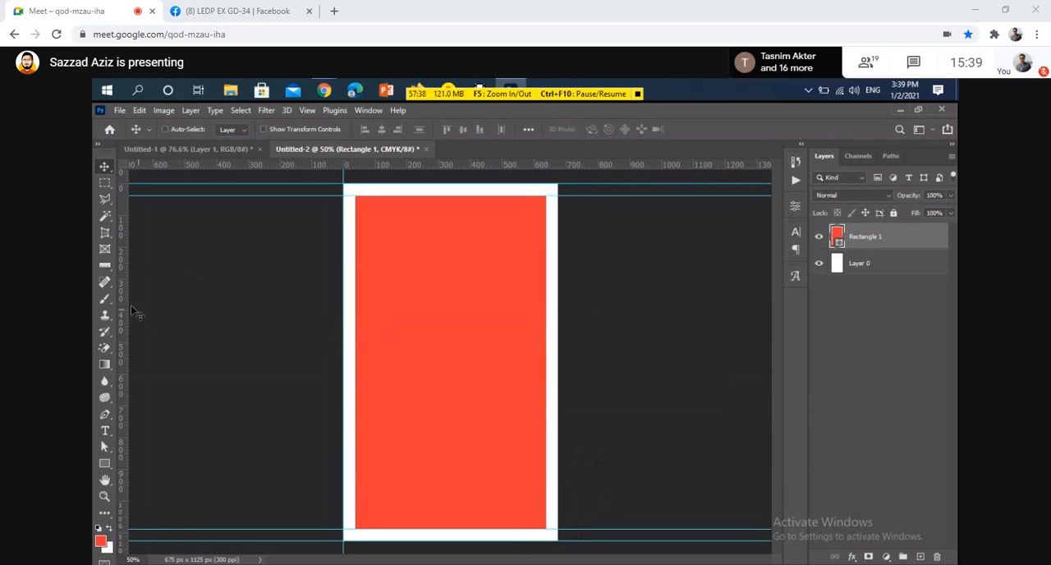
left_click_drag(123, 301, 352, 347)
left_click_drag(124, 244, 558, 335)
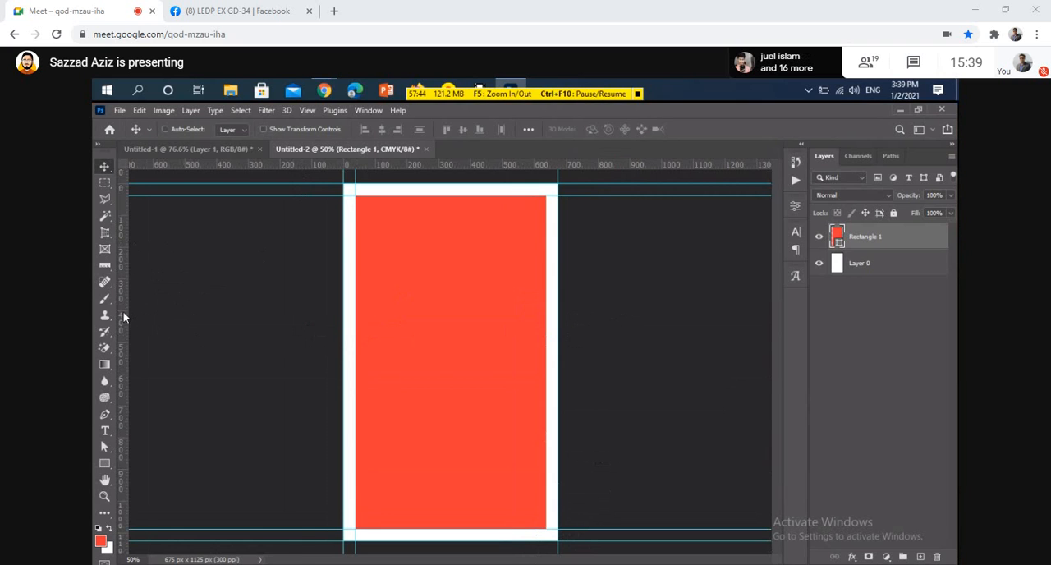
left_click_drag(124, 317, 546, 402)
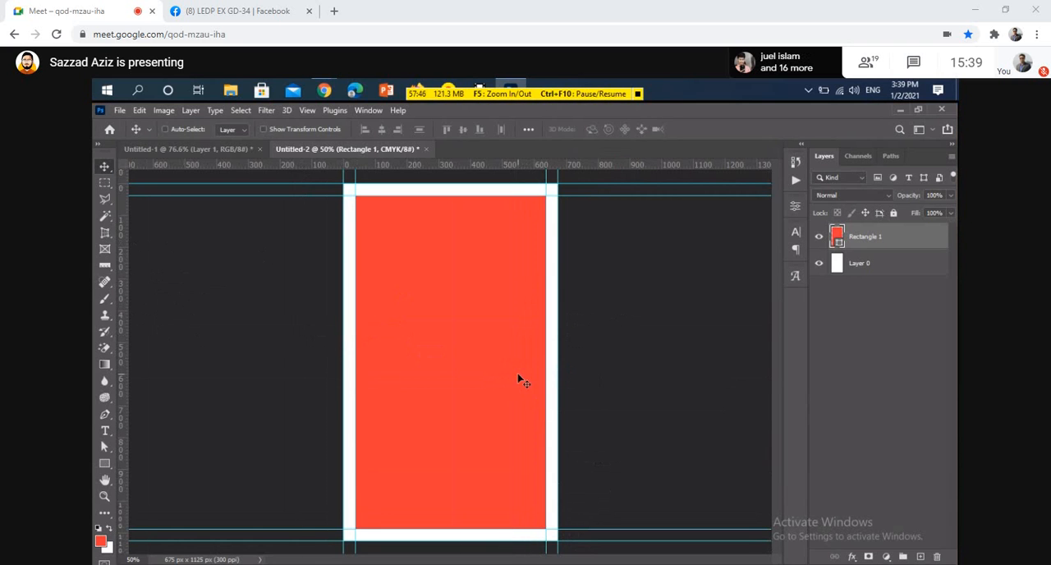
Align the rectangle to the canvas's right and bottom edges and place guides along the rectangle's top and left edges
key("ctrl+a")
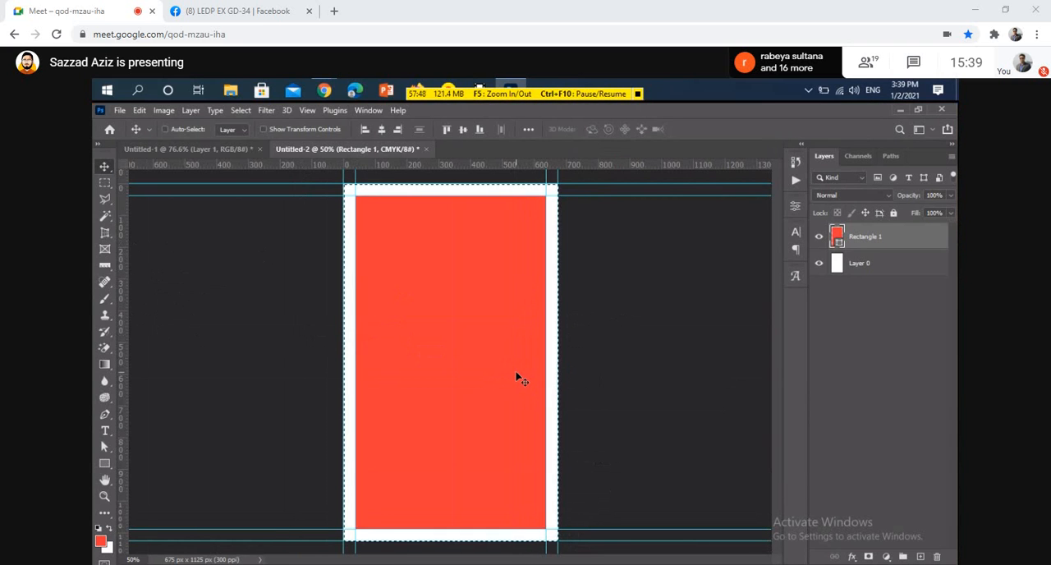
left_click(395, 130)
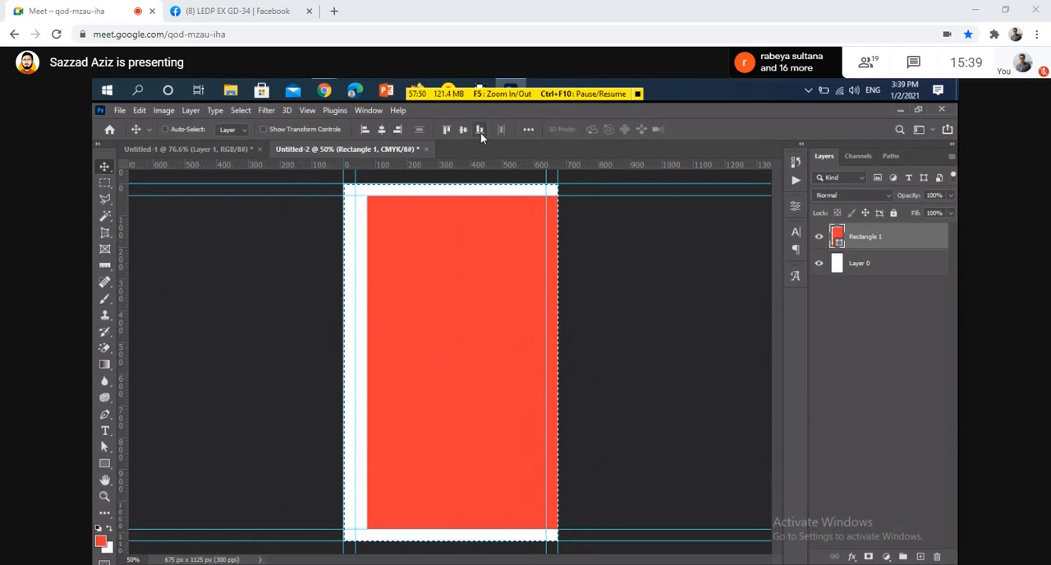
left_click(480, 132)
left_click_drag(477, 167, 483, 207)
left_click_drag(122, 239, 367, 279)
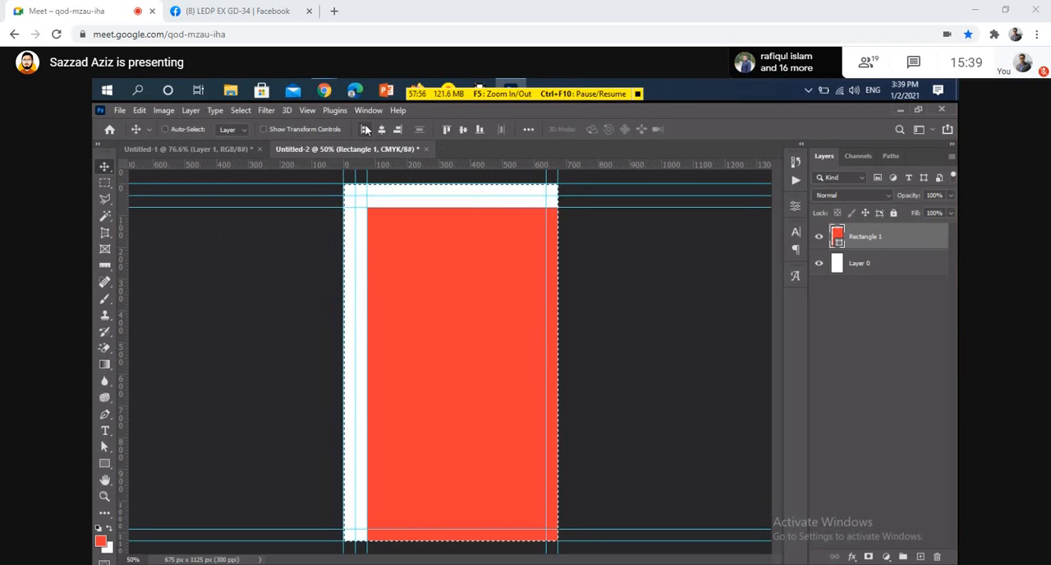
Align the rectangle to the canvas's left and top edges and place guides along the rectangle's bottom and right edges
left_click(366, 129)
left_click(447, 129)
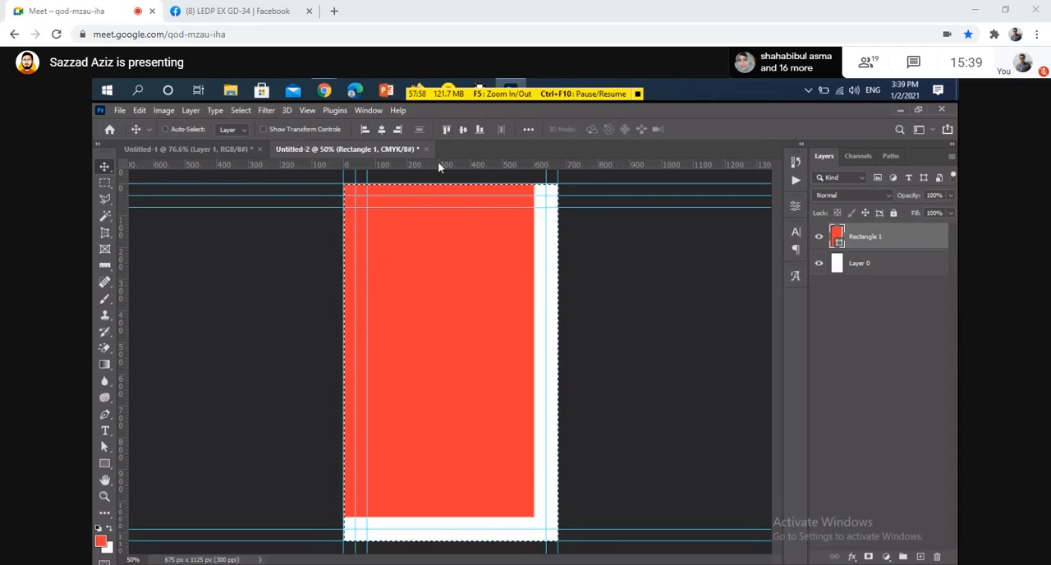
left_click_drag(437, 164, 457, 518)
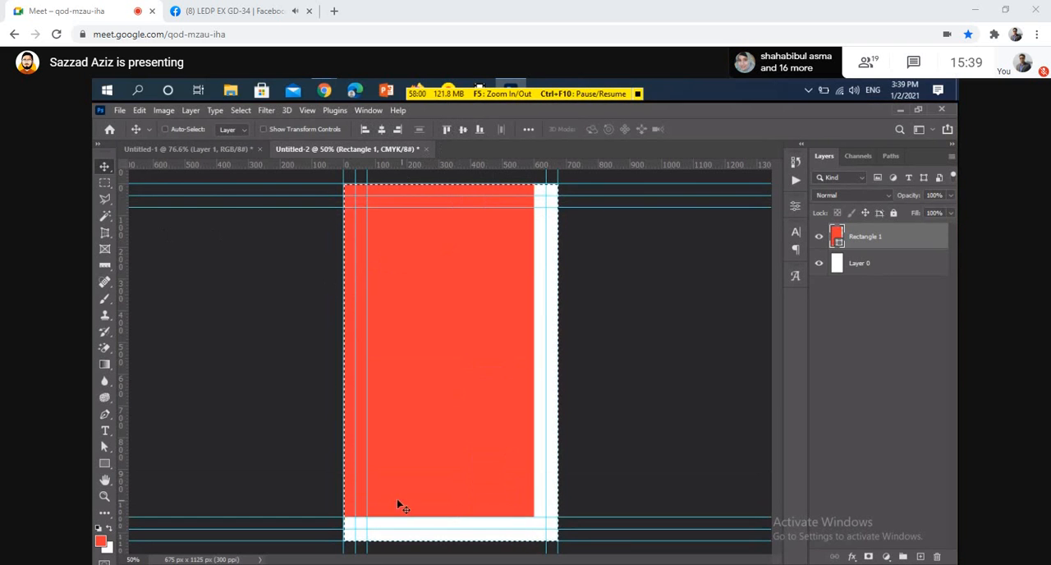
left_click_drag(122, 452, 534, 494)
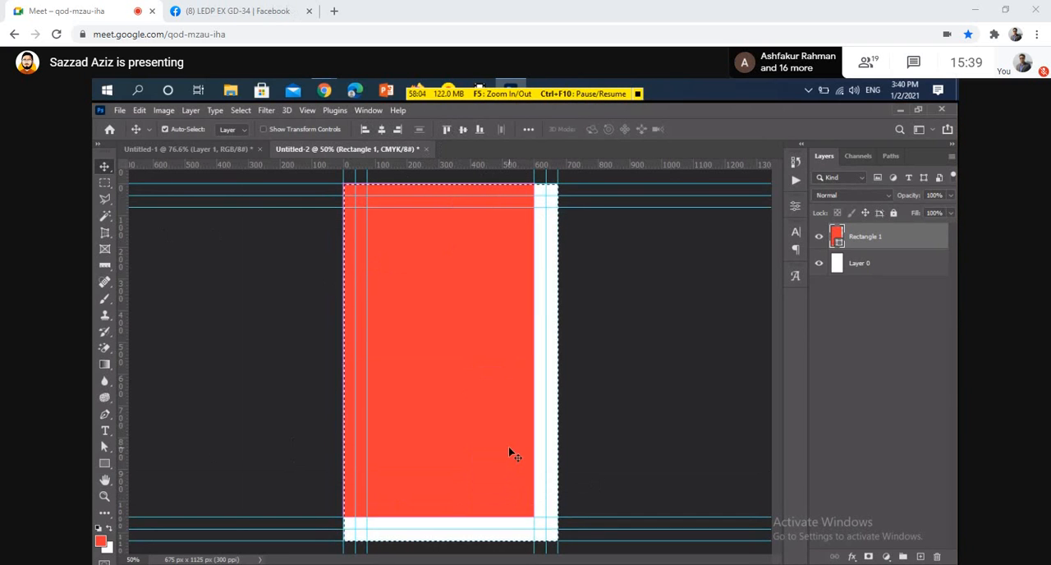
Clear the selection and delete the red rectangle, and bring the orange business card from Untitled-1 into Untitled-2
key("ctrl+d")
key("Delete")
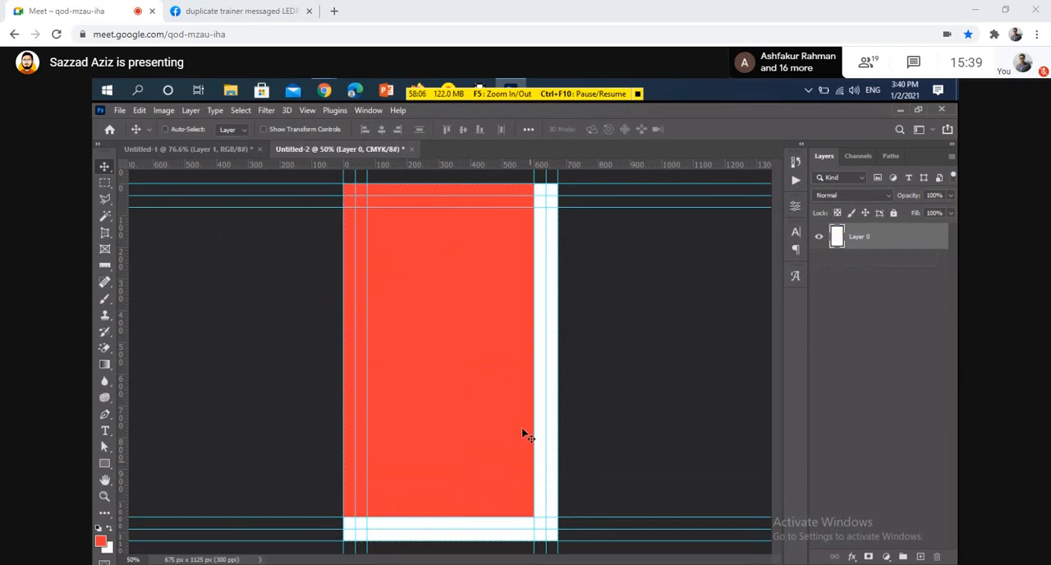
left_click(197, 148)
left_click_drag(418, 296, 444, 323)
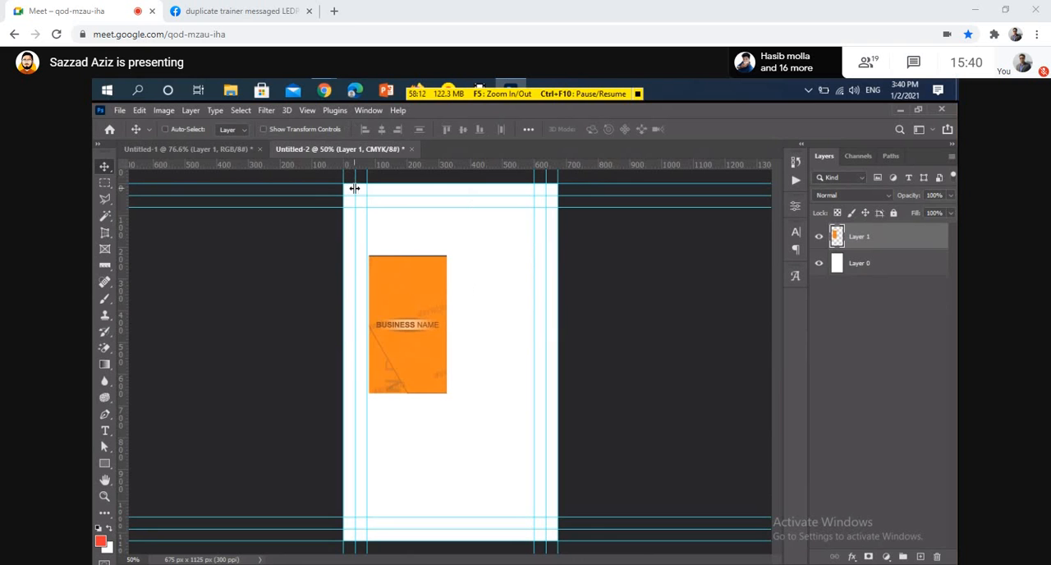
Align the card image to the canvas top and move its upper-left corner to the intersection of the trim guides
key("ctrl+a")
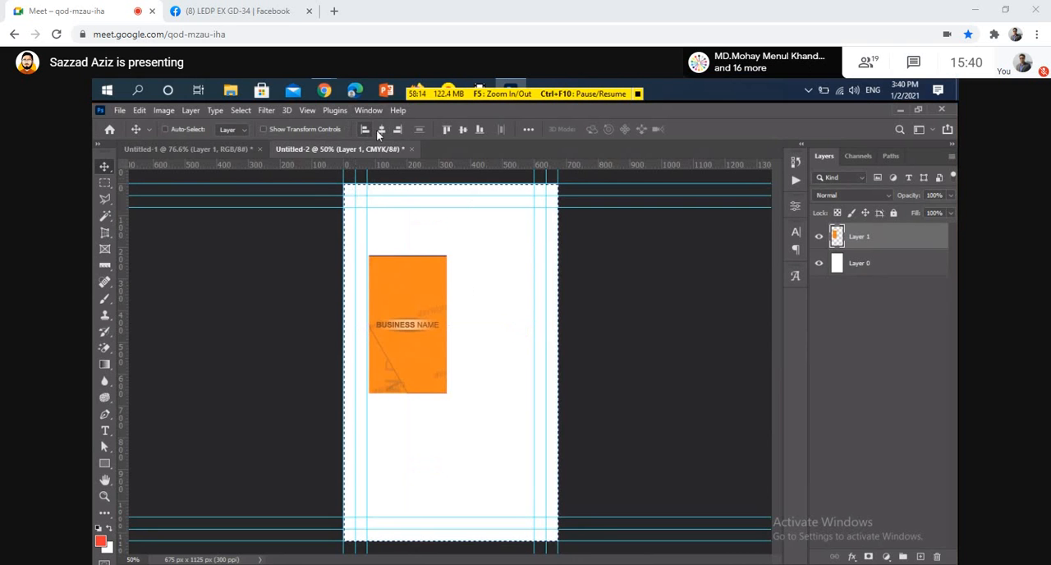
left_click(448, 130)
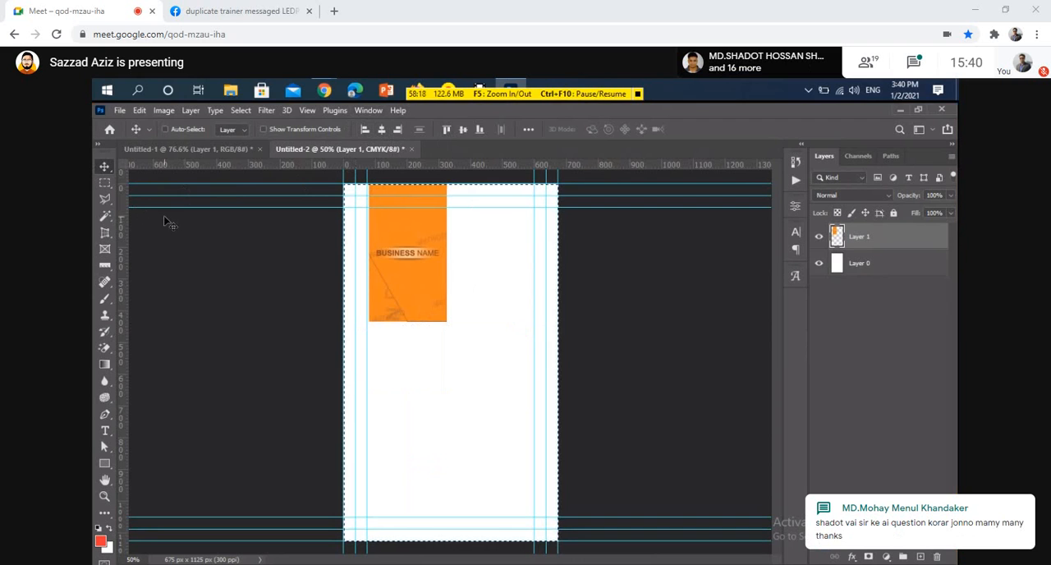
left_click_drag(385, 239, 398, 251)
Scale the card image proportionally to about 242% to fill the trim height and center it horizontally on the canvas
key("ctrl+t")
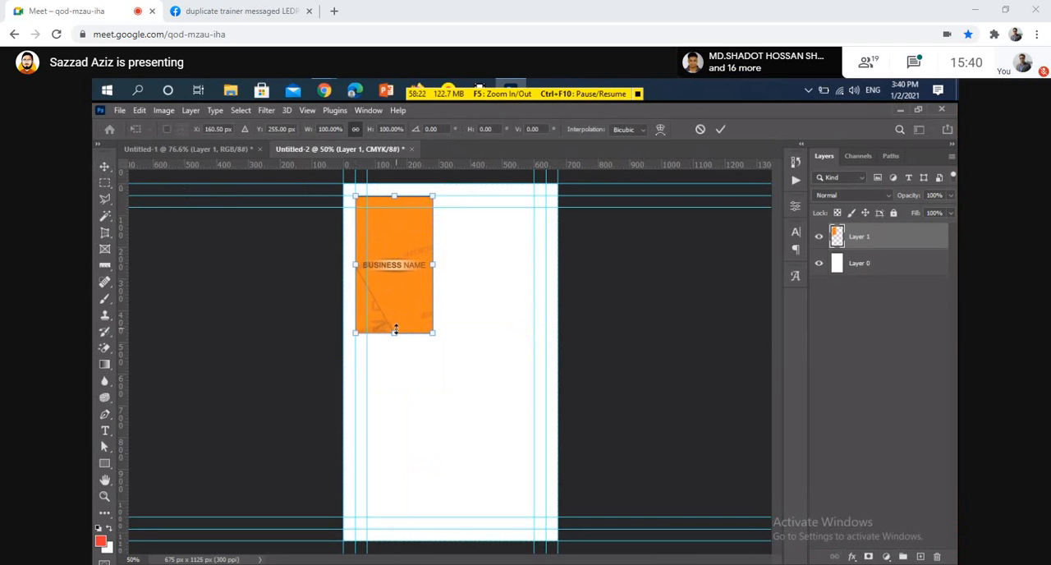
left_click_drag(394, 334, 439, 530)
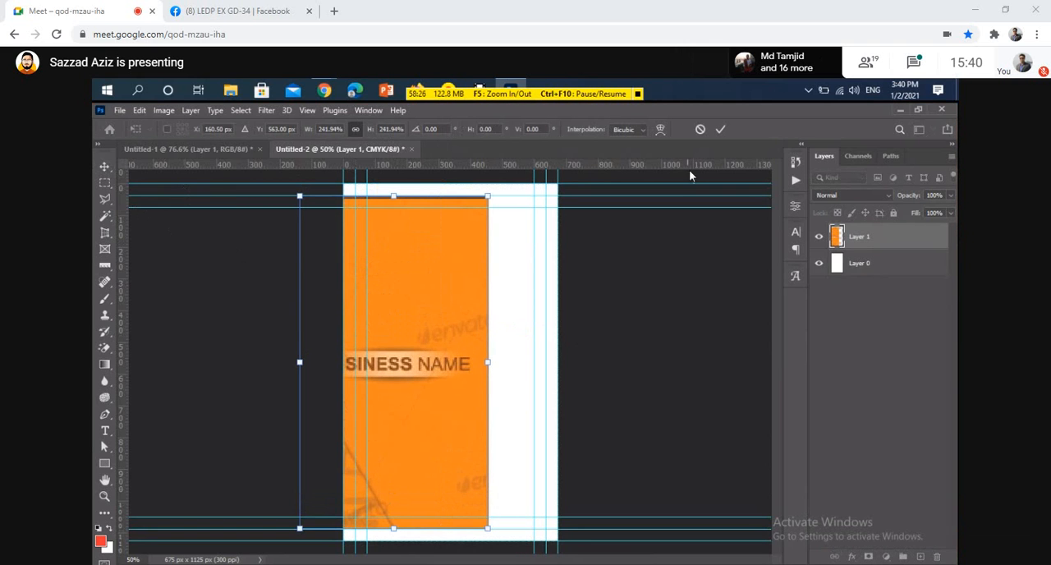
left_click(720, 129)
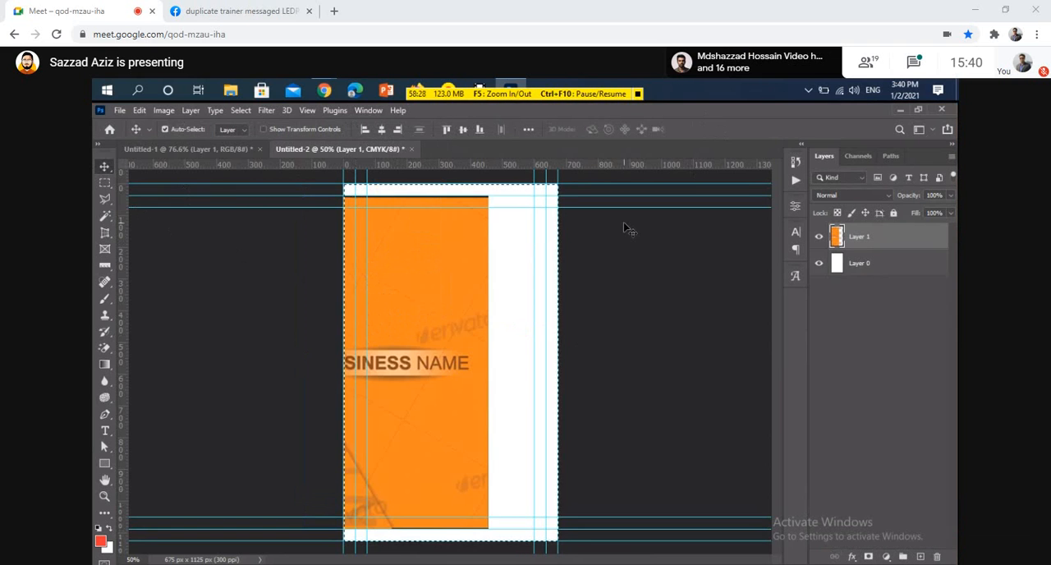
left_click(382, 130)
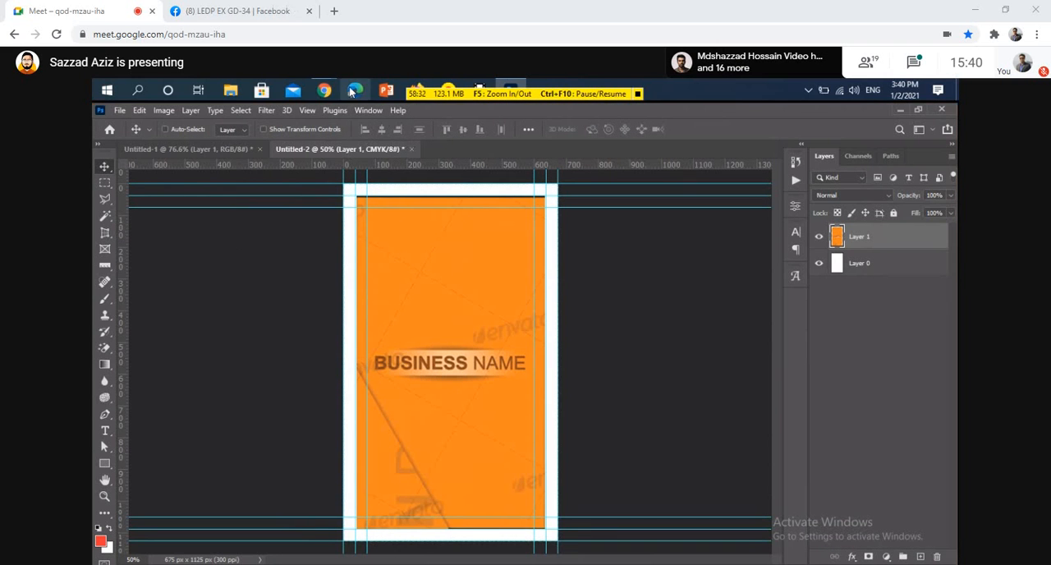
Switch to the browser to check the Google Meet chat messages and return to Photoshop
mouse_move(325, 91)
left_click(252, 156)
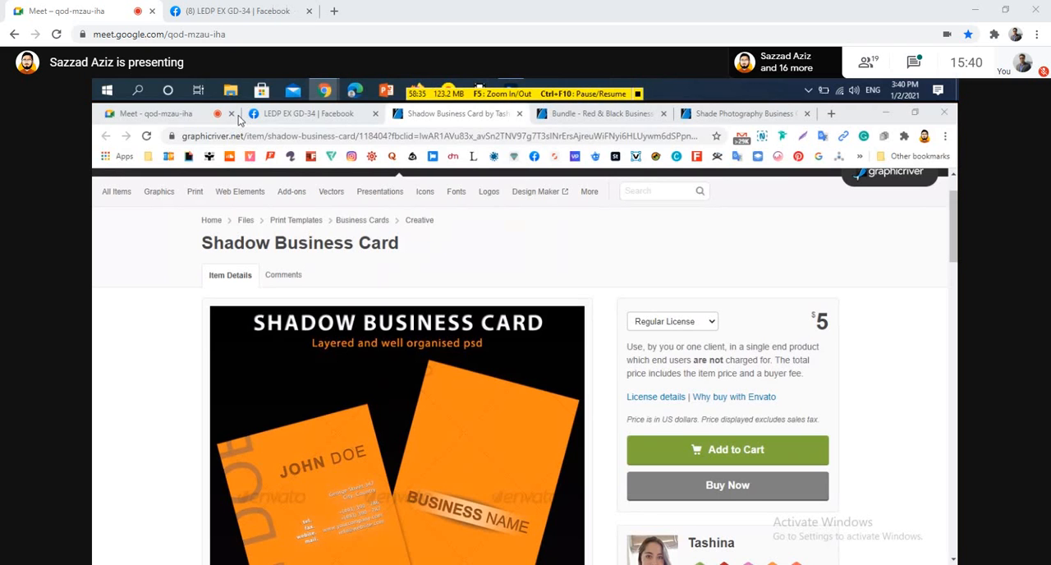
left_click(238, 118)
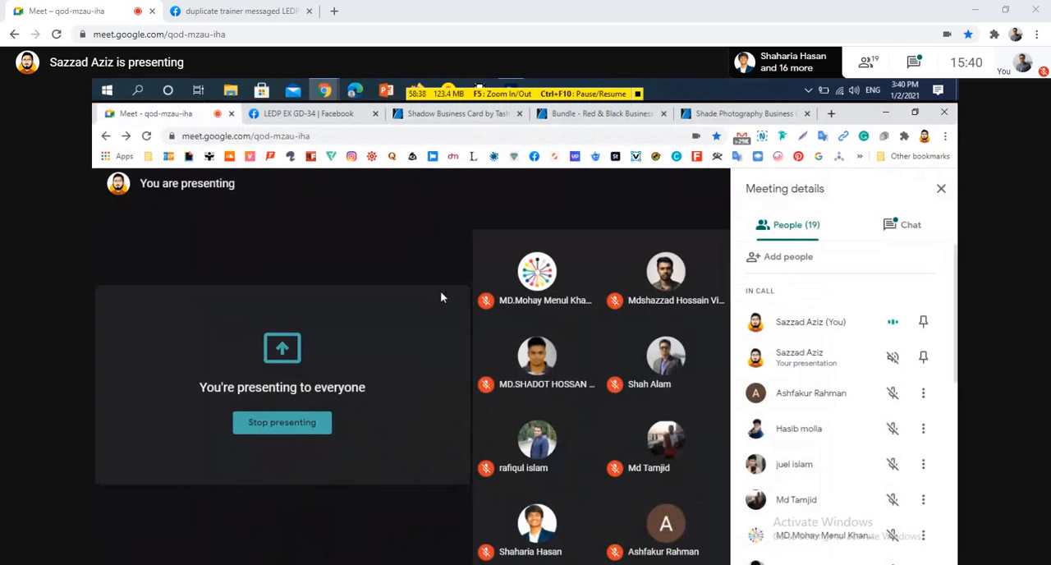
left_click(910, 238)
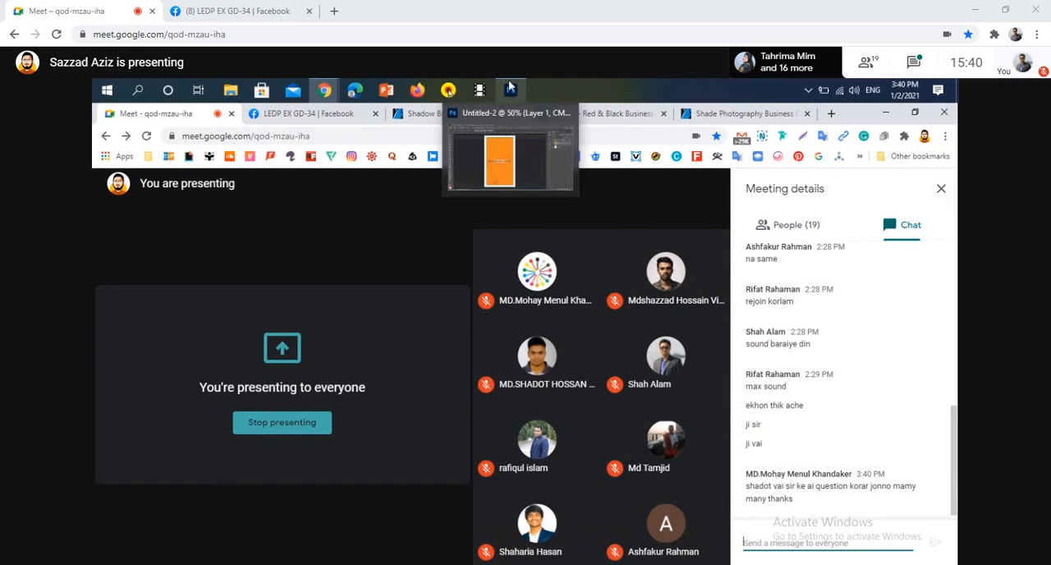
mouse_move(510, 87)
left_click(503, 171)
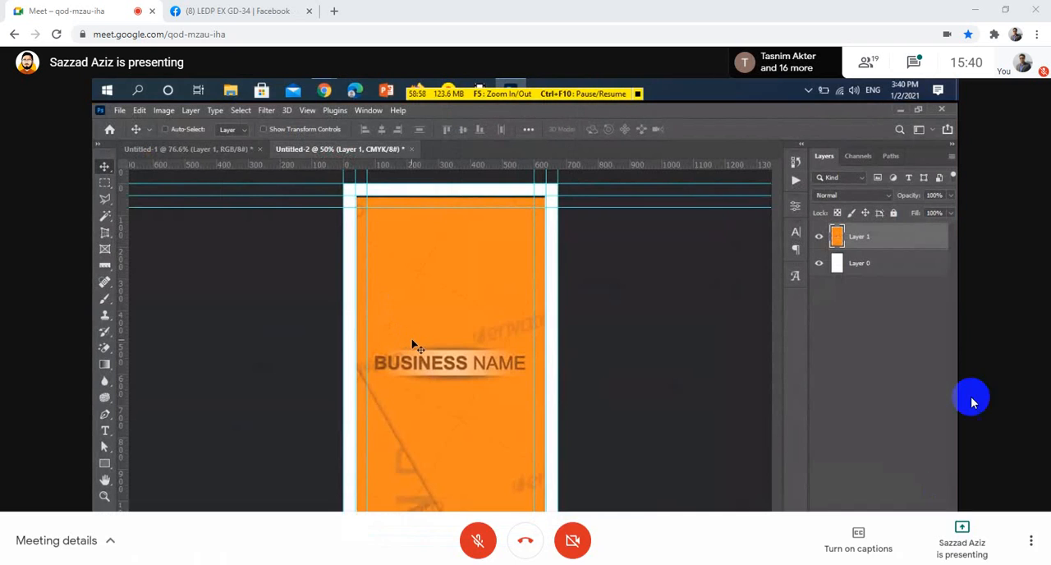
left_click(920, 63)
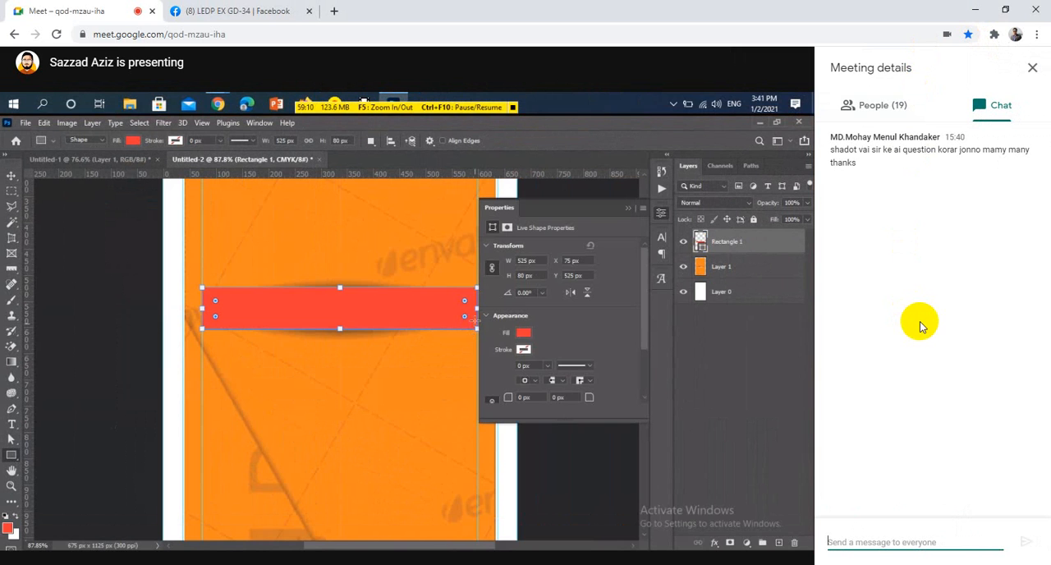
left_click(1033, 68)
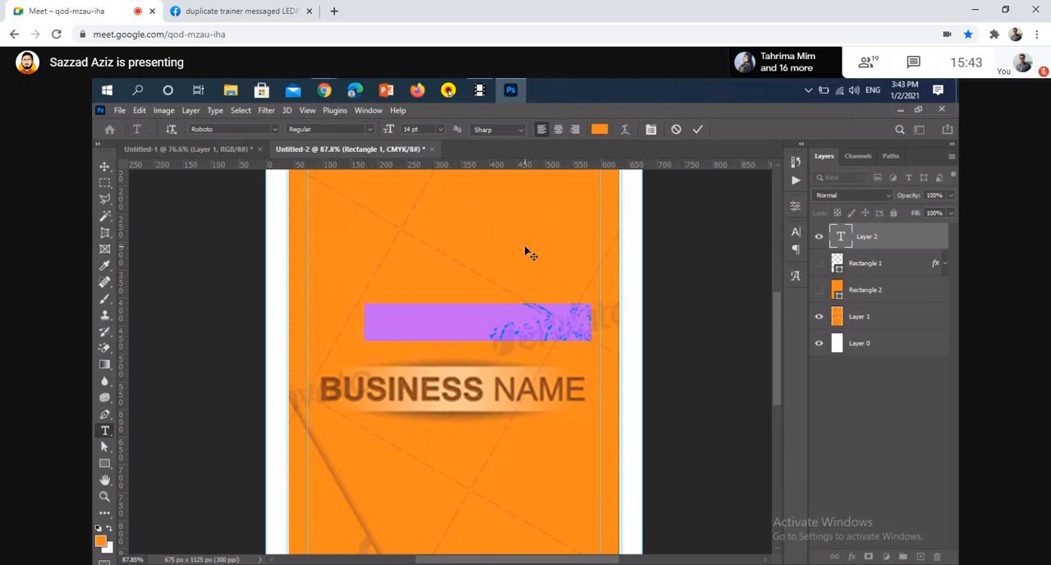
Commit the Lorem Ipsum text, show the Rectangle 1 layer and hide the Layer 1 reference image
left_click(819, 267)
left_click(836, 272)
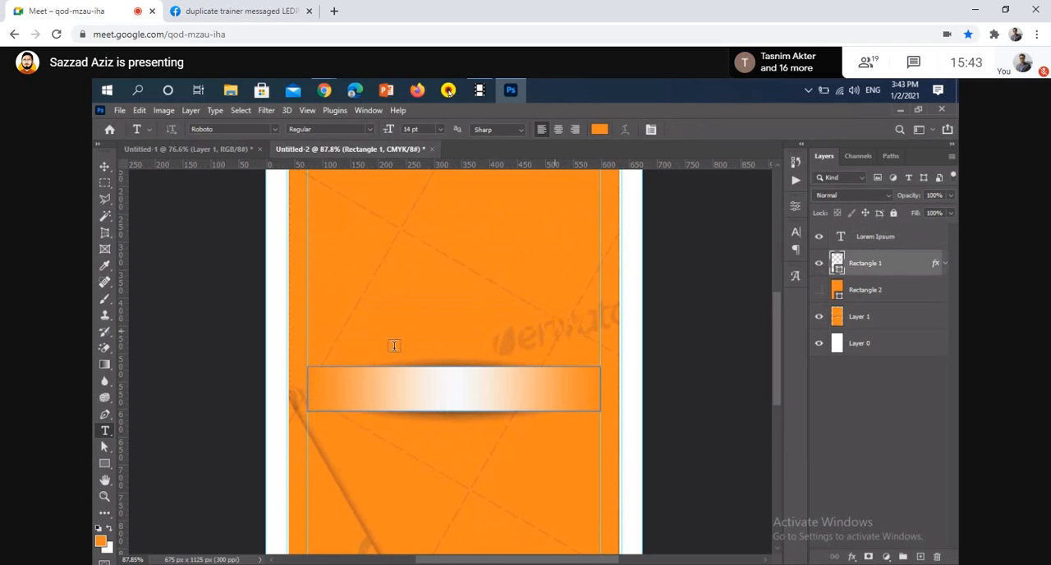
left_click(819, 317)
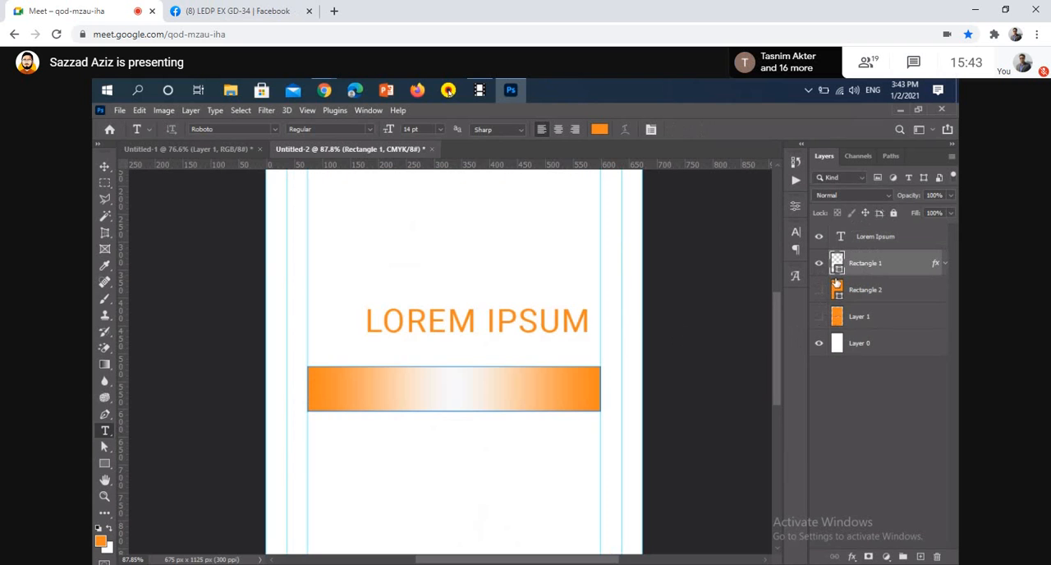
Edit Rectangle 1's Gradient Overlay and set the opacity stop at location 0% to 0% opacity
double_click(937, 266)
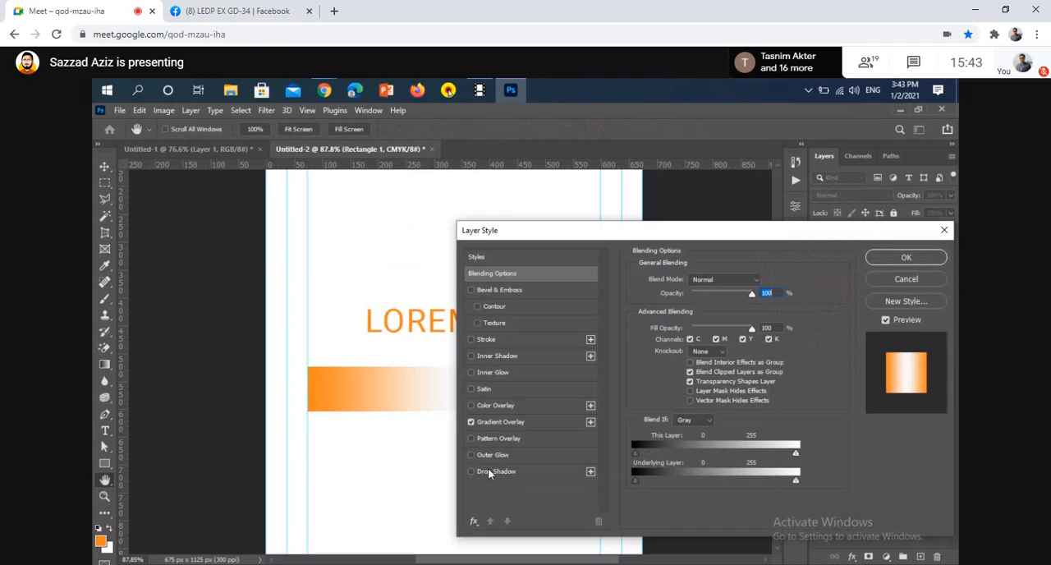
left_click(524, 424)
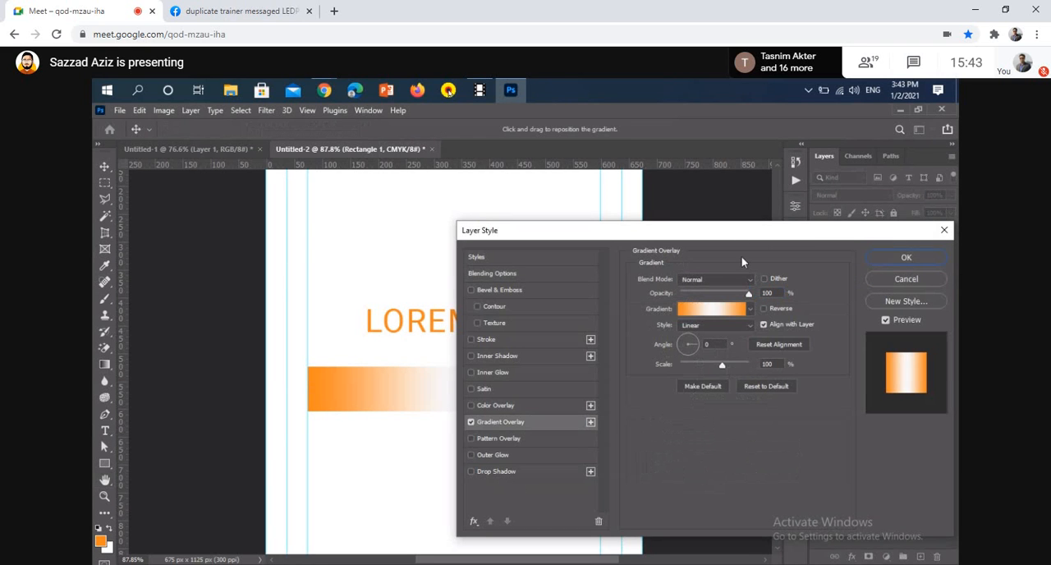
left_click(728, 309)
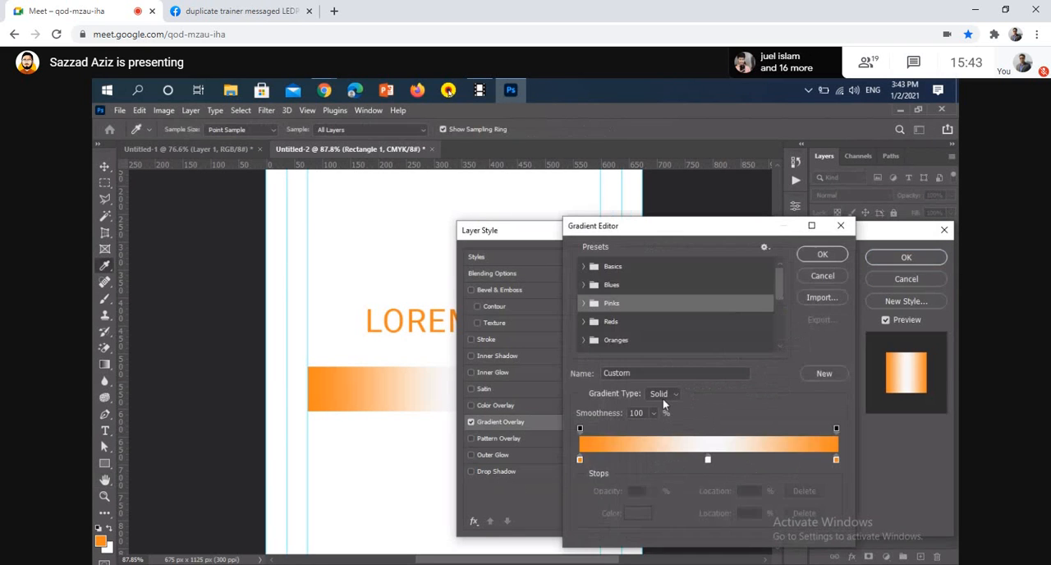
left_click(580, 460)
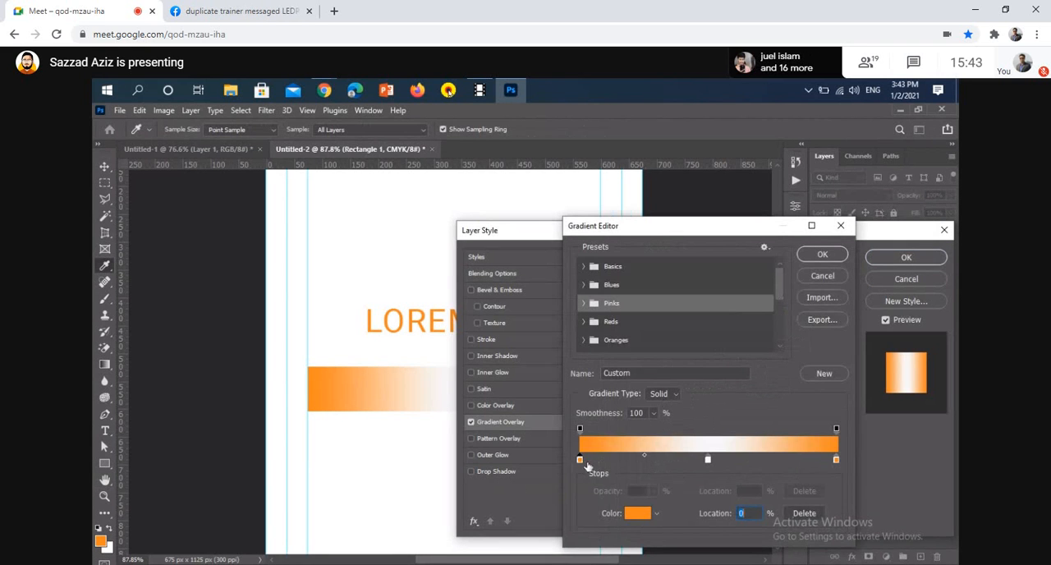
left_click(580, 429)
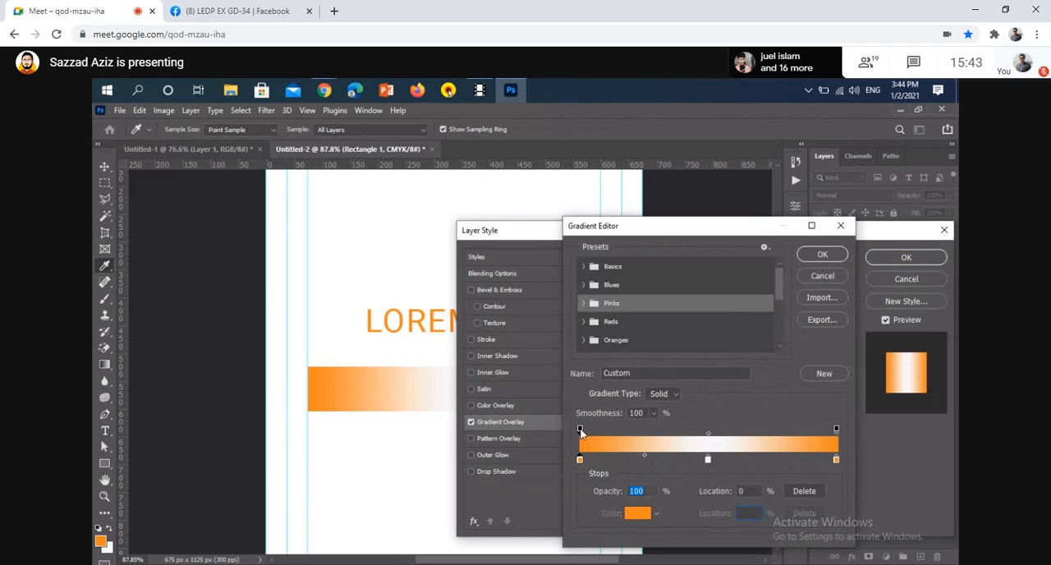
left_click(655, 491)
left_click_drag(655, 501, 477, 511)
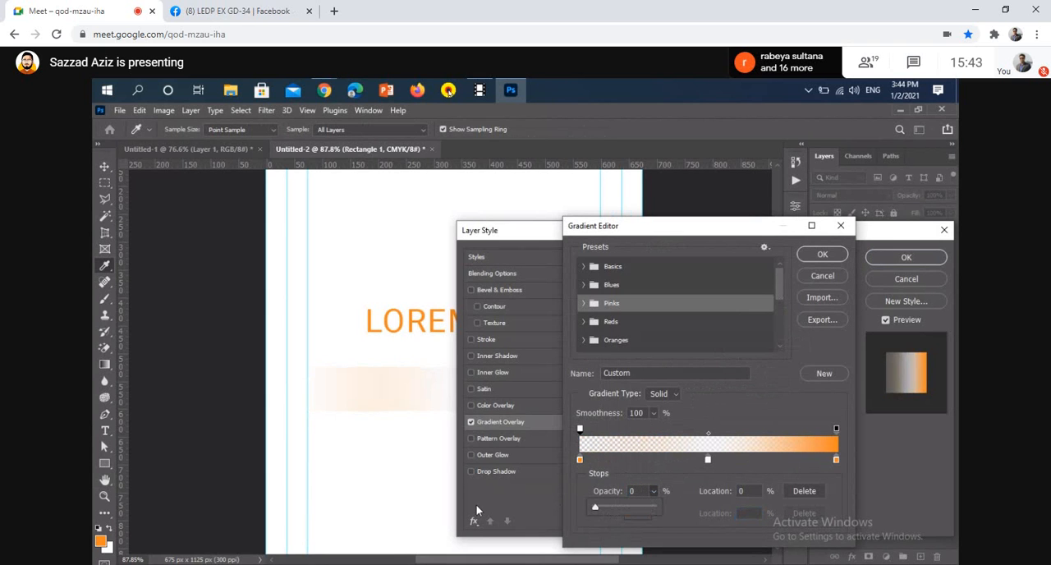
Add an opacity stop in the middle of the gradient with 100% opacity and set its location to 50%
left_click(836, 460)
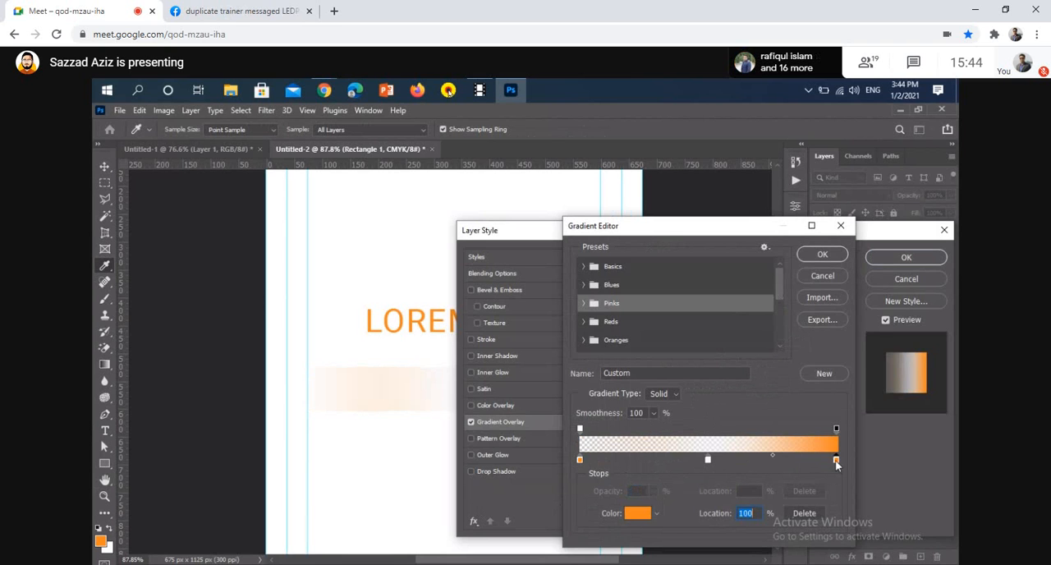
left_click(709, 460)
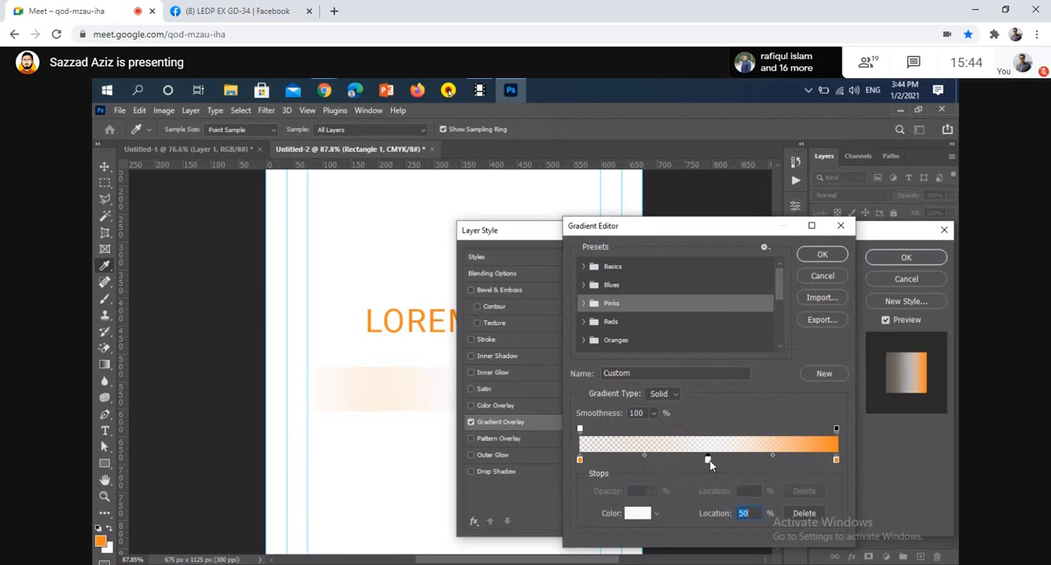
left_click(836, 429)
left_click_drag(749, 429, 747, 496)
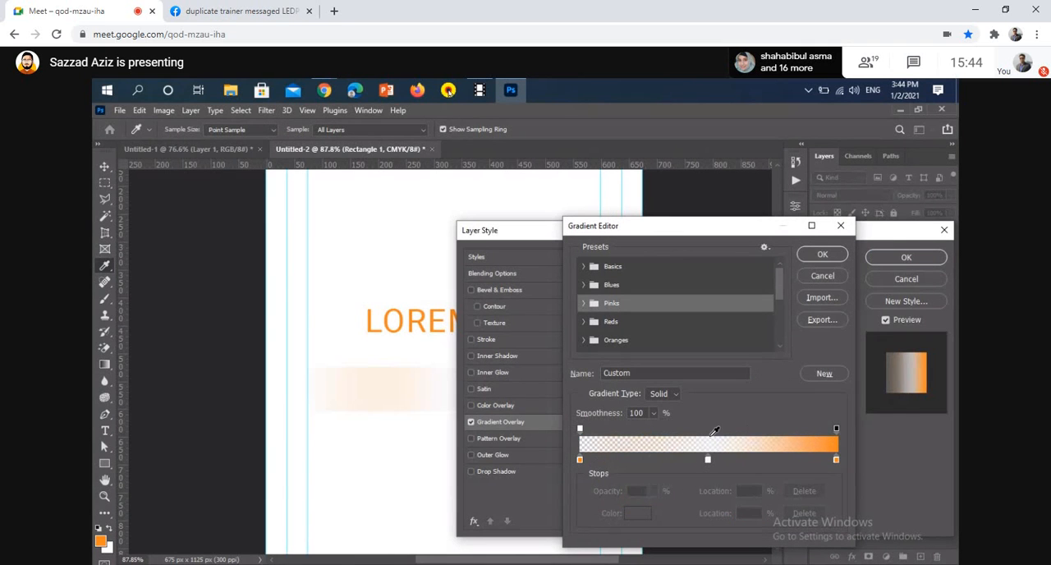
left_click(836, 428)
left_click(714, 428)
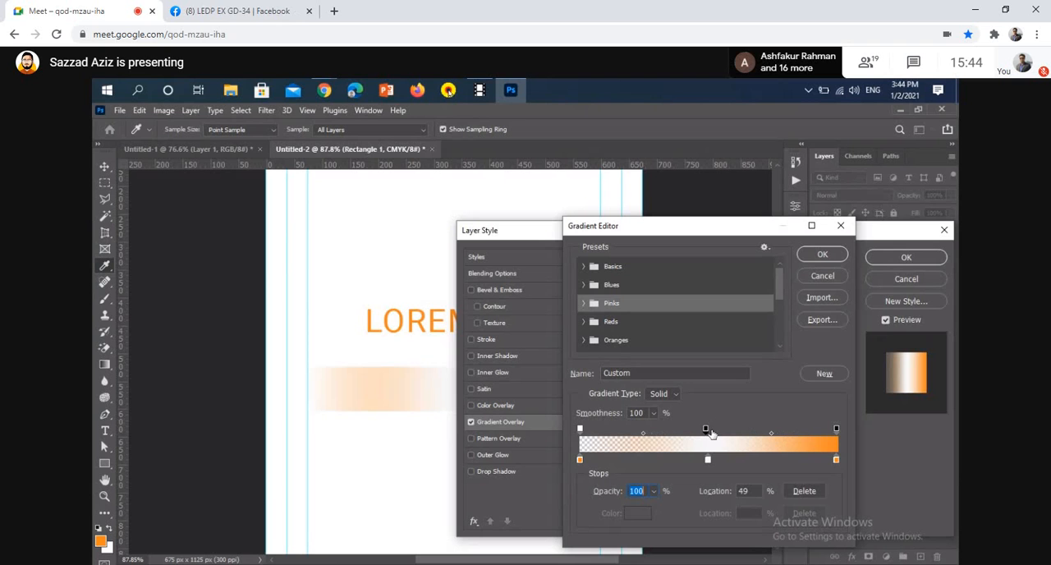
left_click_drag(750, 490, 698, 479)
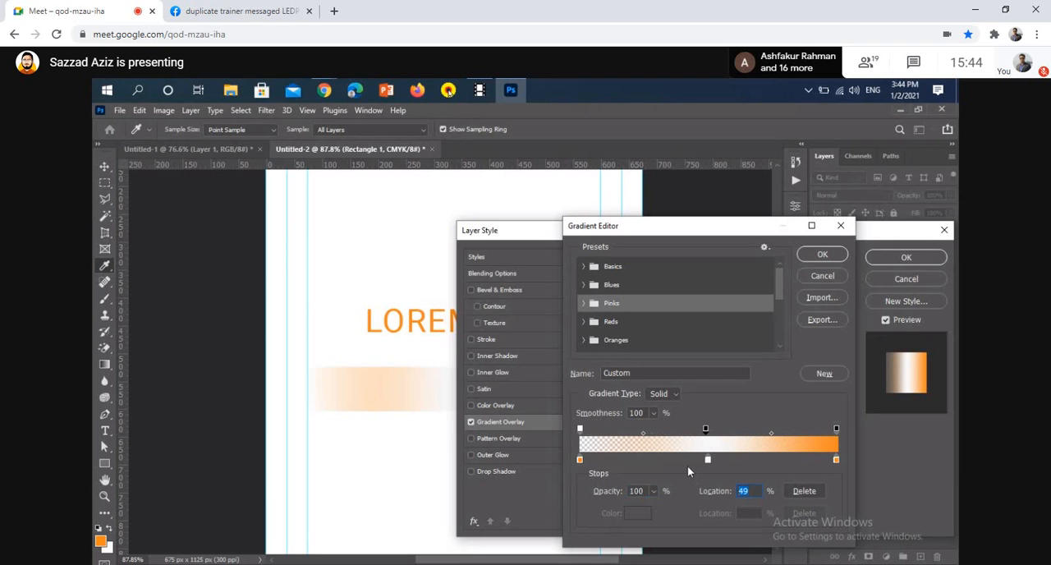
type("50")
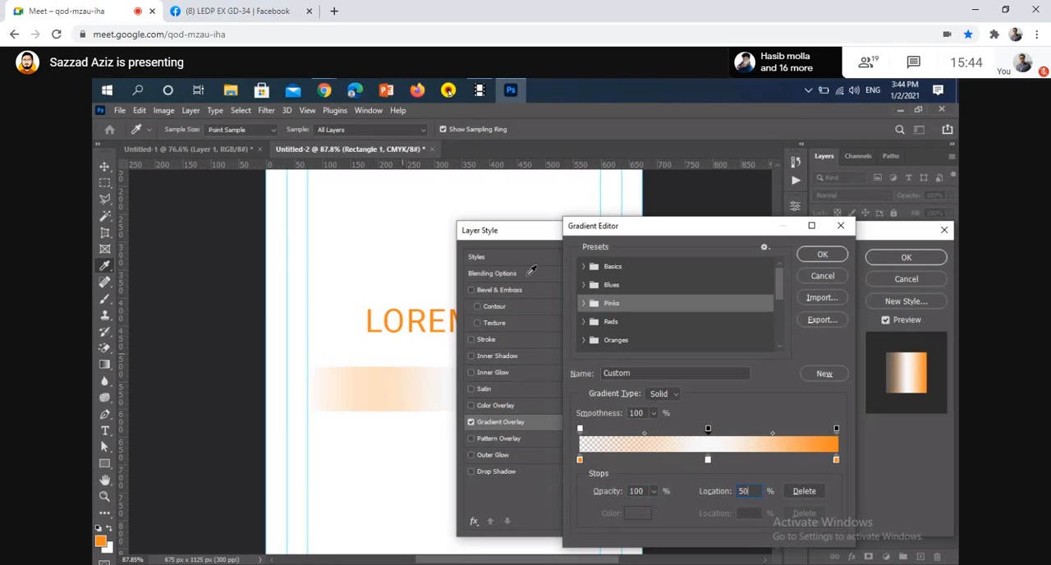
Set the opacity stop at location 100% to 0% opacity, apply the gradient to Rectangle 1 and activate the Move tool
left_click(837, 428)
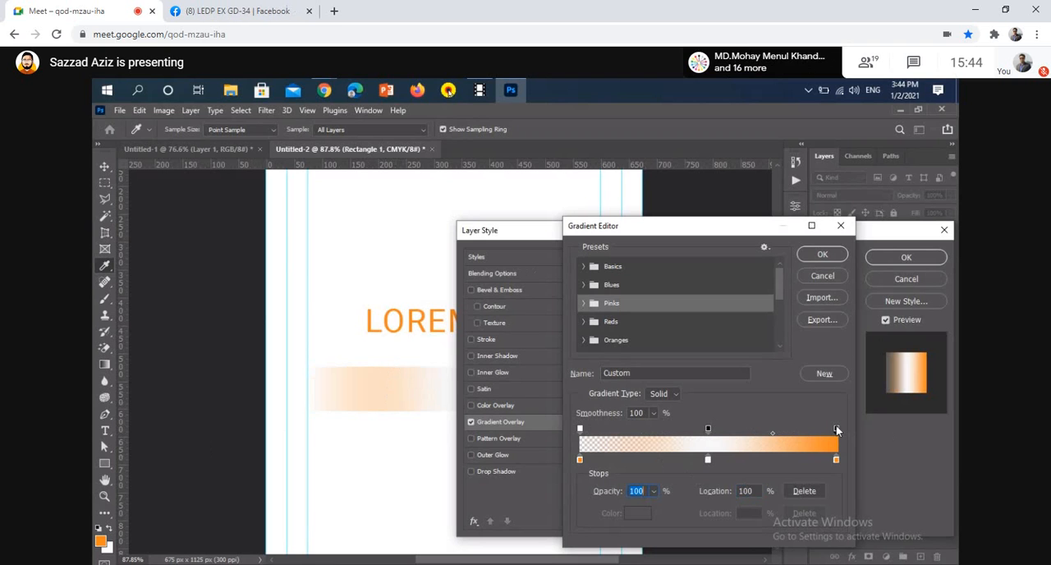
left_click(655, 490)
left_click_drag(655, 506, 530, 513)
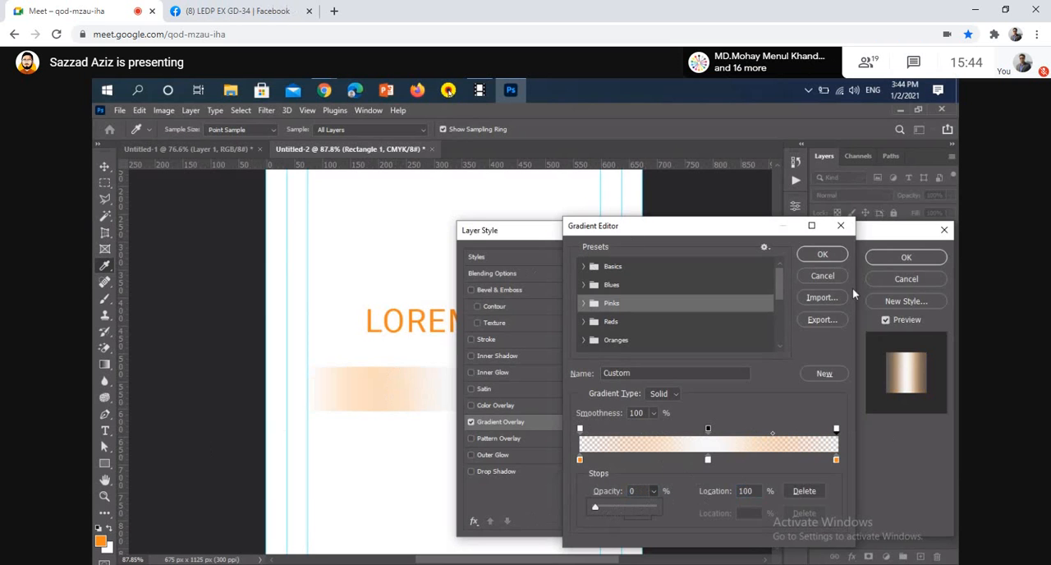
left_click(825, 255)
key("Return")
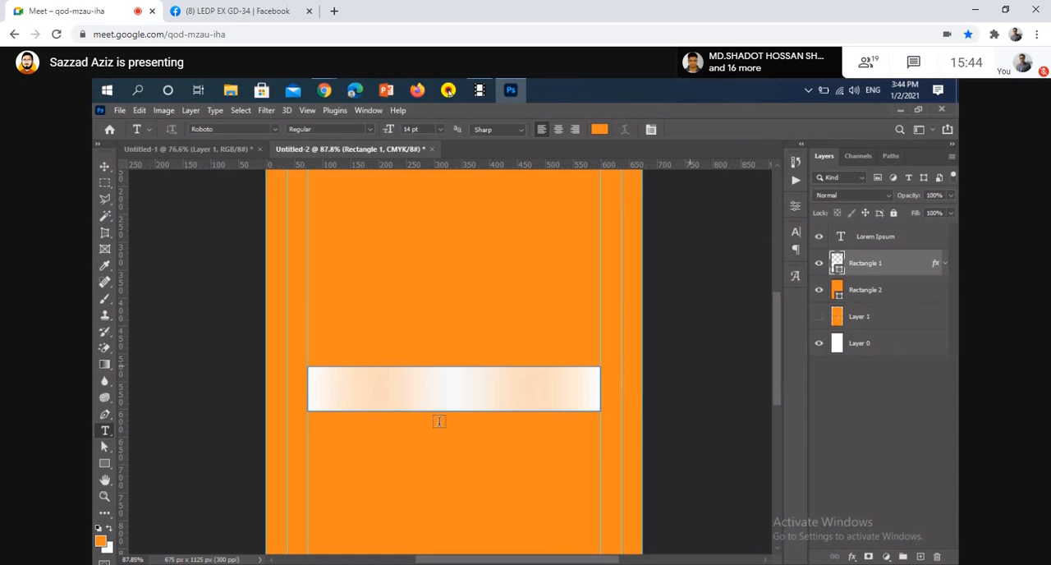
left_click(104, 166)
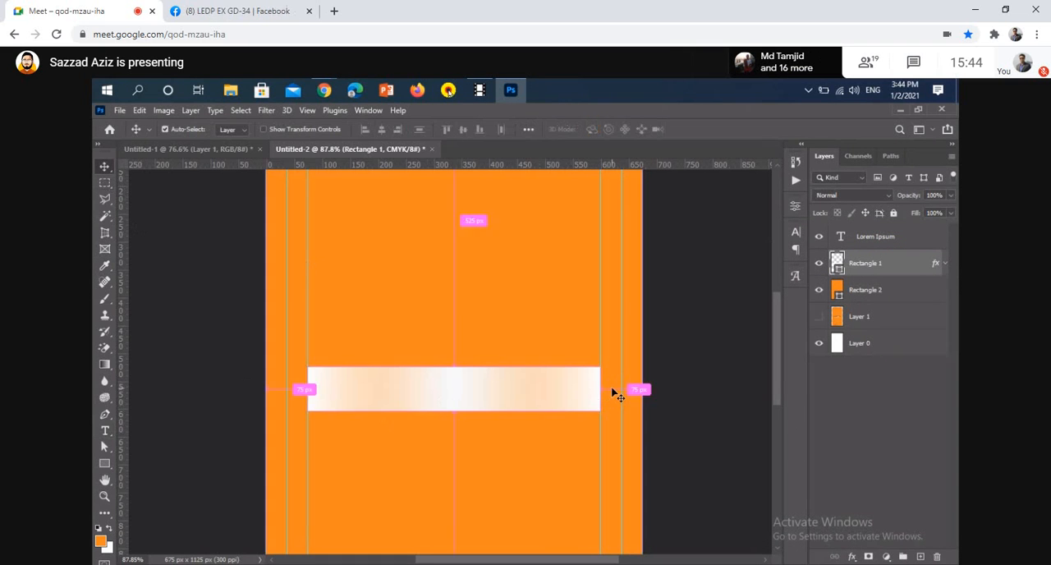
Undo the last change and show the orange Rectangle 2 layer behind the gradient band
key("ctrl+z")
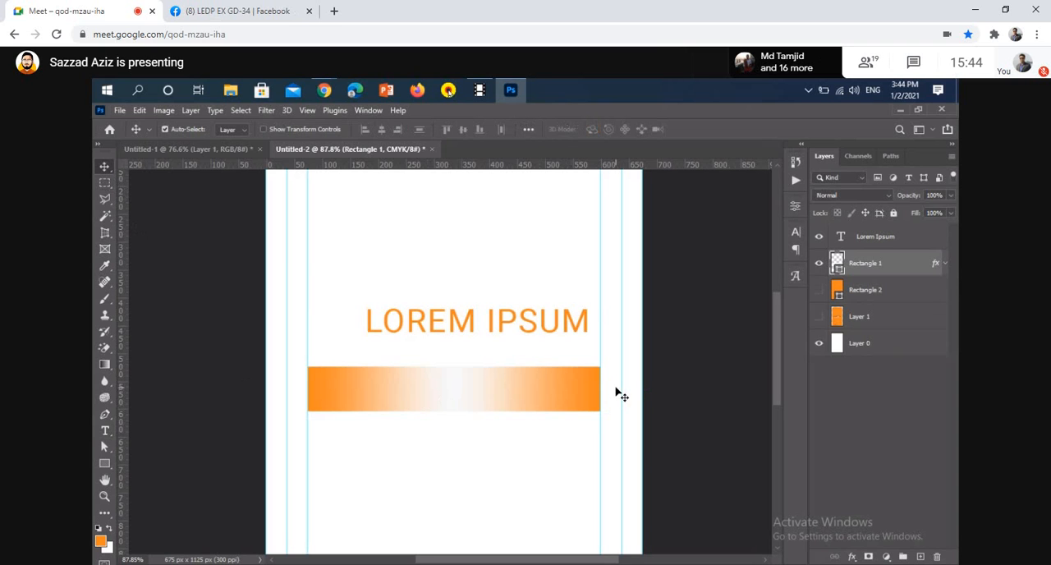
left_click(819, 292)
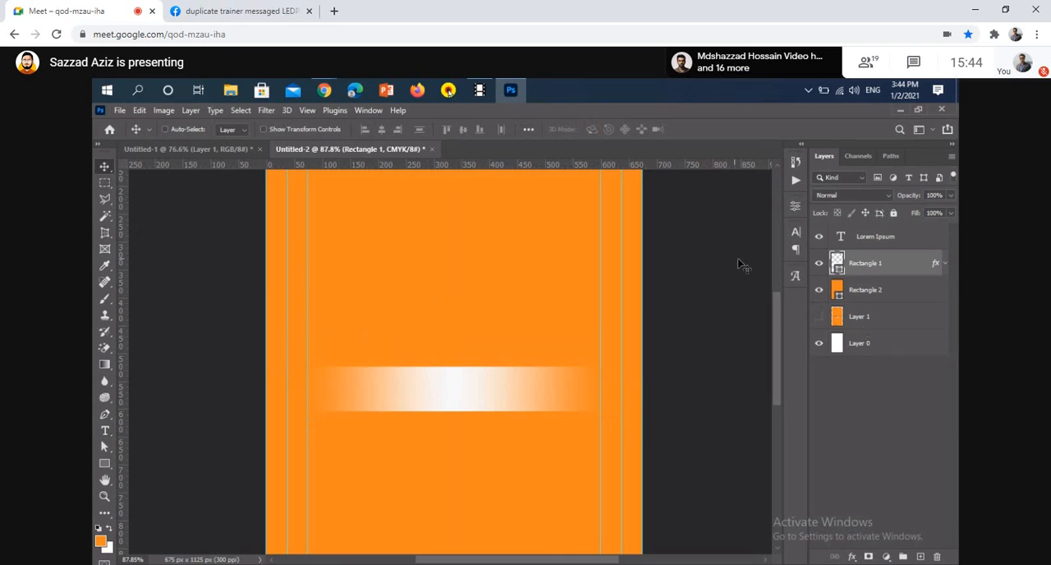
Select all of the Lorem Ipsum text and set its colour to near-black (#020202)
left_click(854, 244)
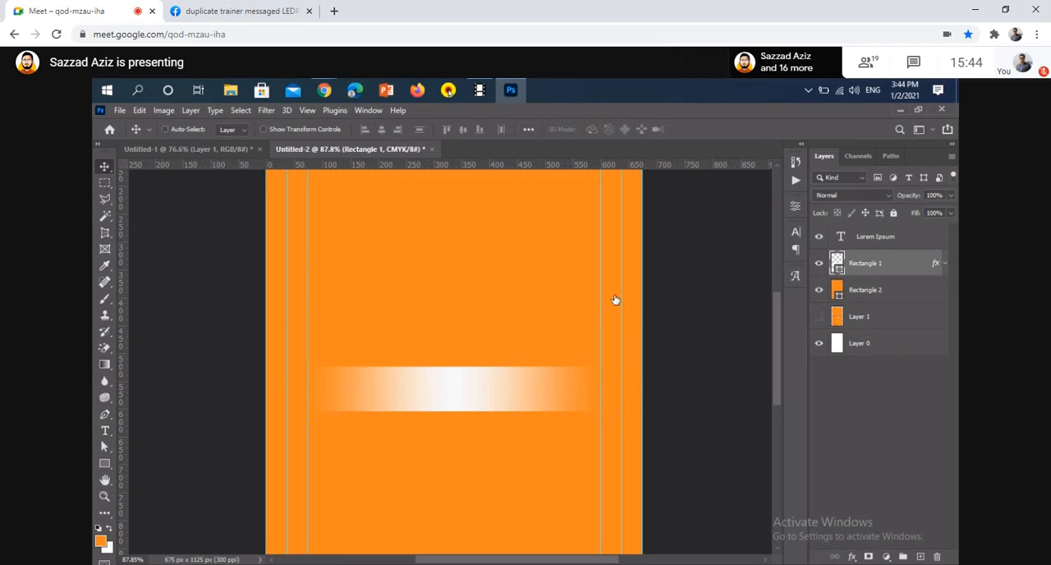
left_click(105, 430)
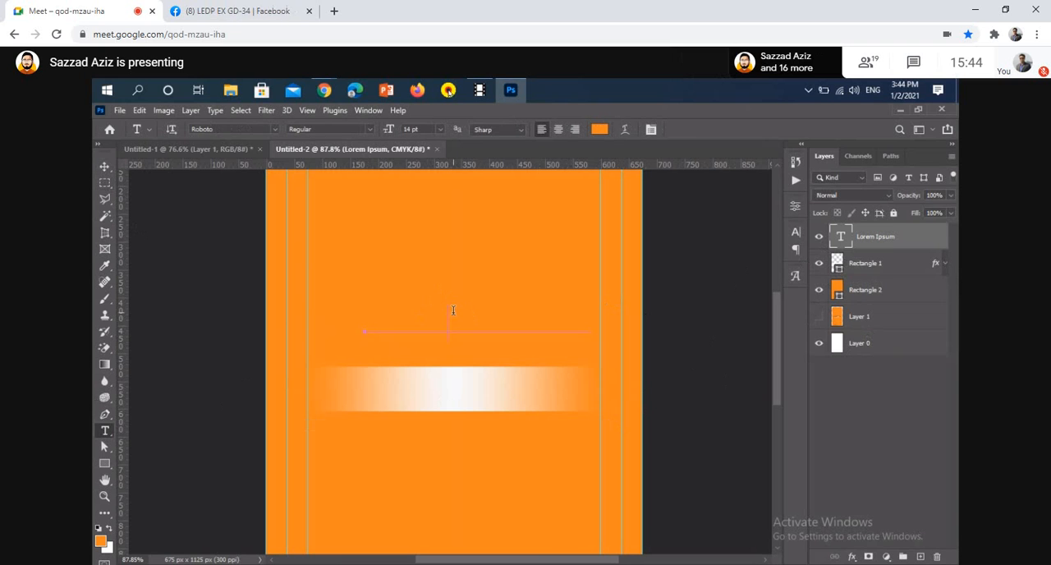
left_click(556, 319)
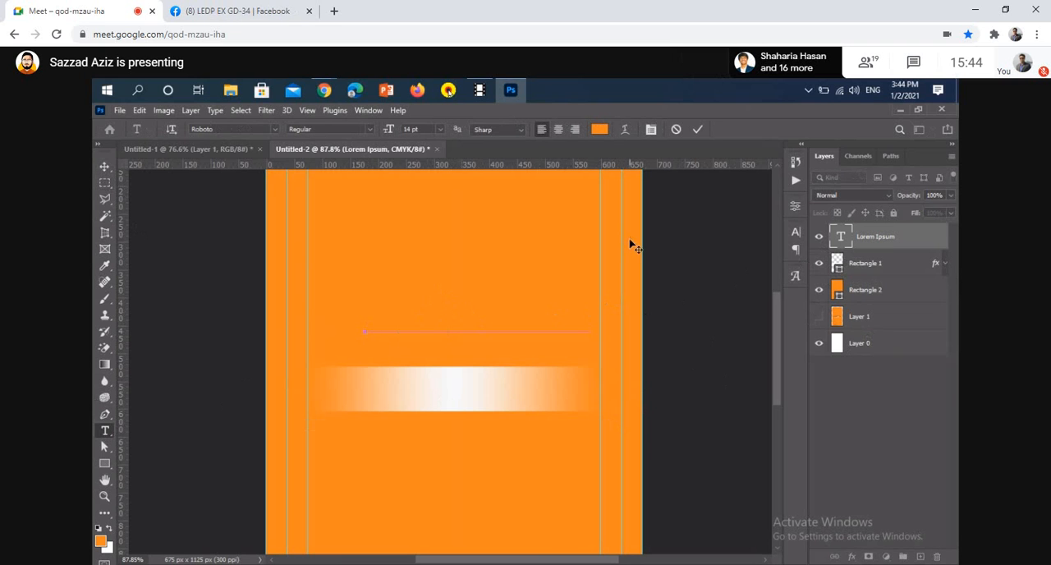
key("ctrl+a")
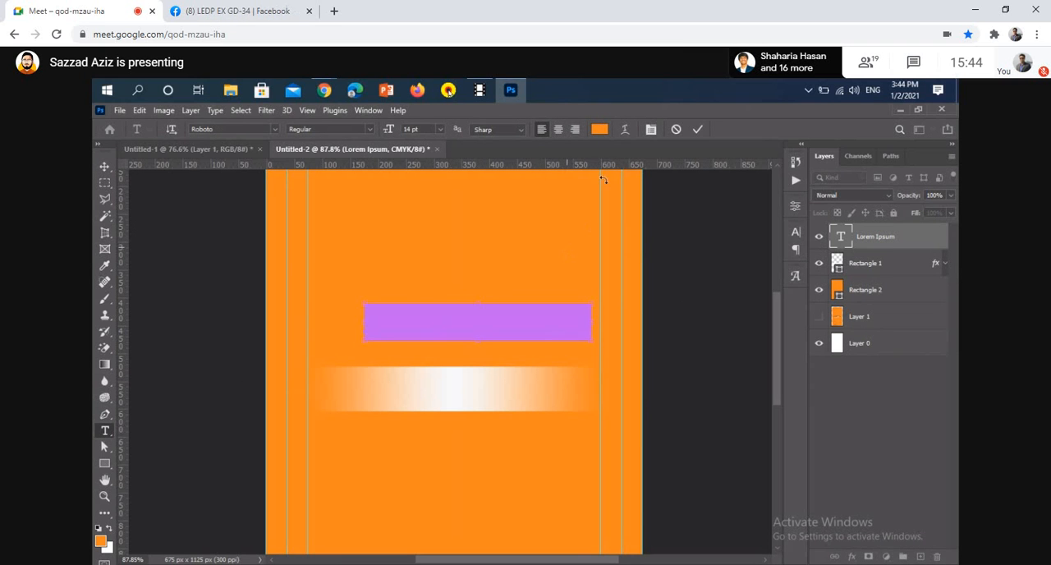
left_click(600, 133)
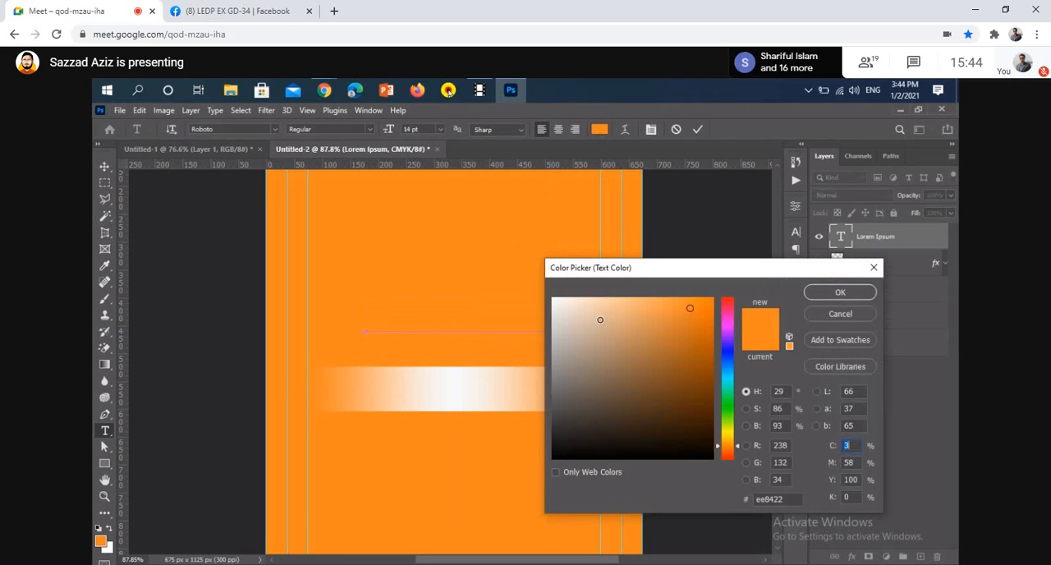
mouse_move(601, 317)
left_mouse_down()
mouse_move(659, 362)
mouse_move(702, 316)
mouse_move(555, 321)
mouse_move(698, 328)
mouse_move(531, 457)
left_mouse_up()
left_click(840, 292)
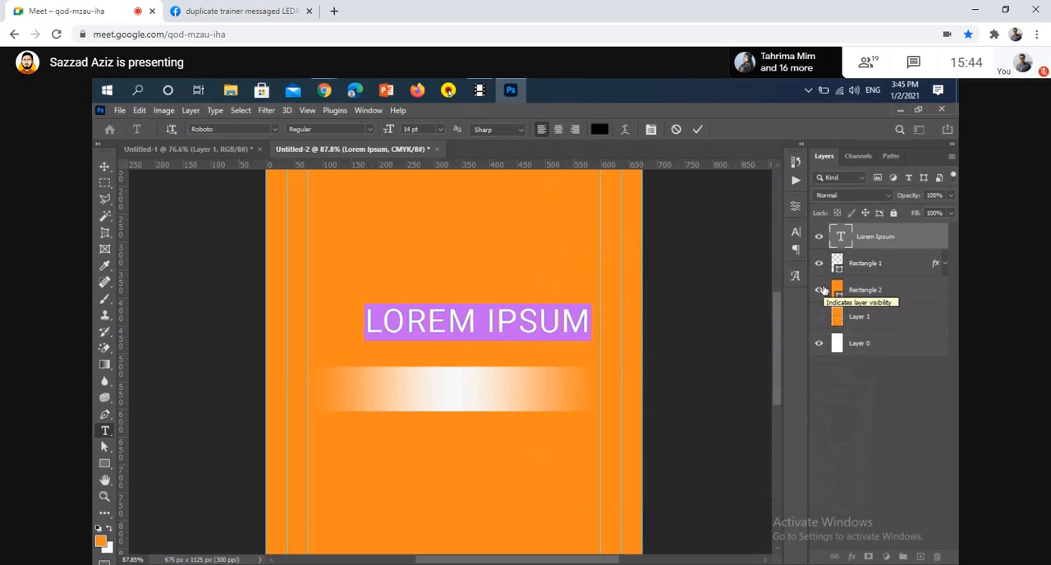
Replace the selected placeholder text with BUSINESS NAME and commit it
type("BUSINESS")
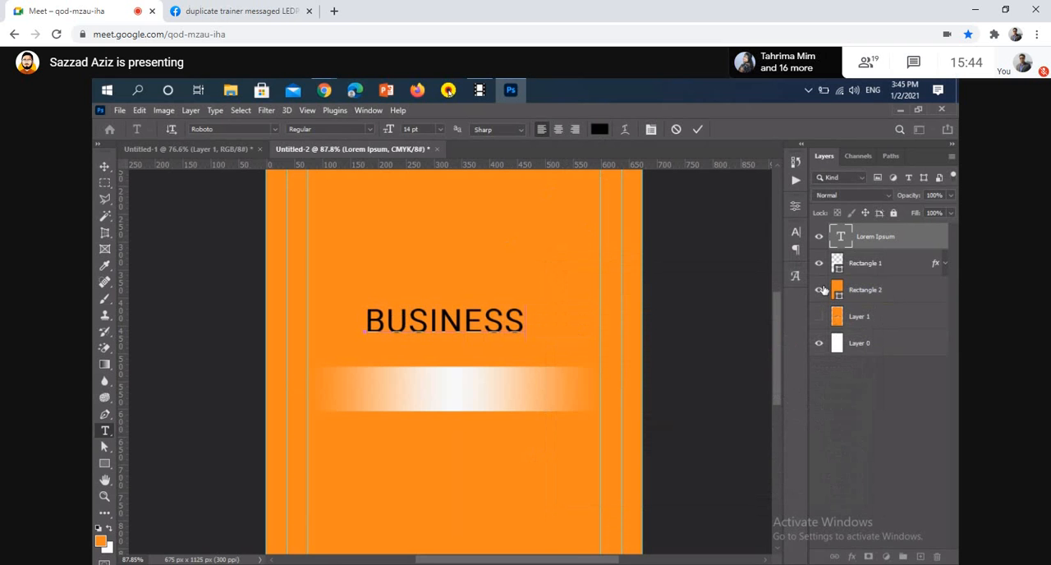
type(" NAME")
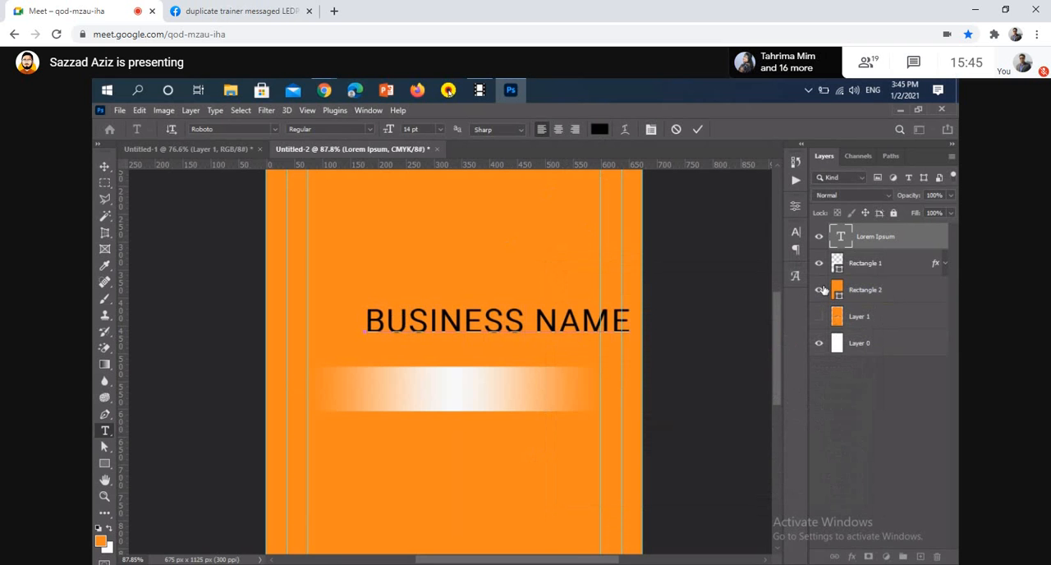
left_click(698, 130)
Set only the word BUSINESS to the Bold style of Roboto and commit the text edit
left_click_drag(524, 322, 340, 306)
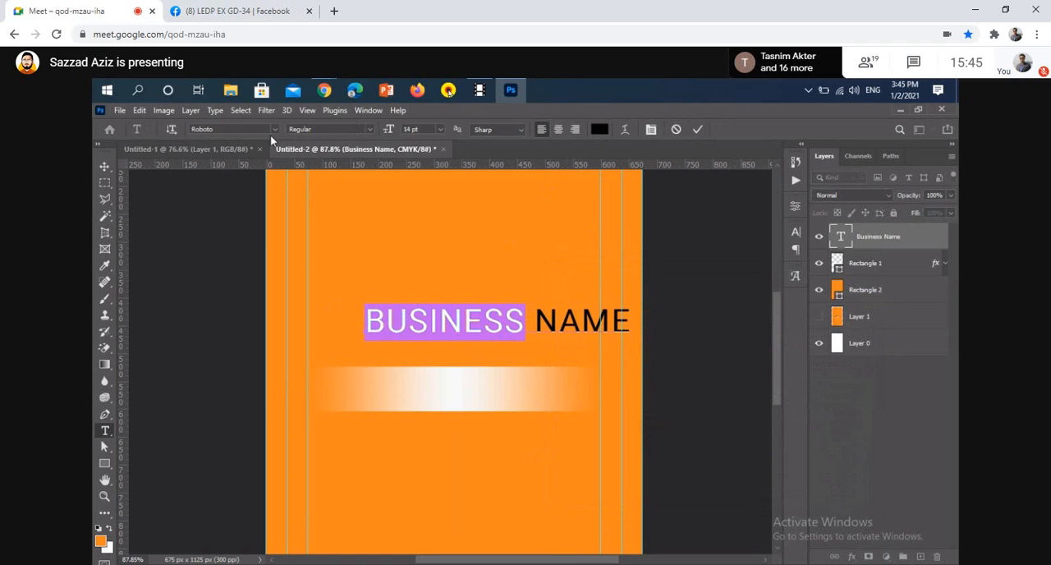
left_click(369, 133)
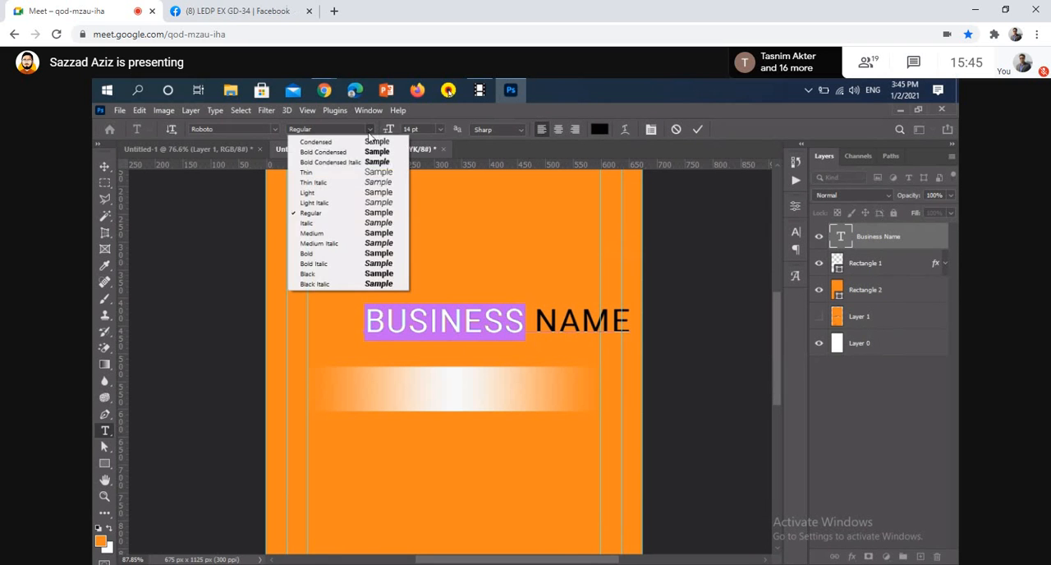
left_click(336, 256)
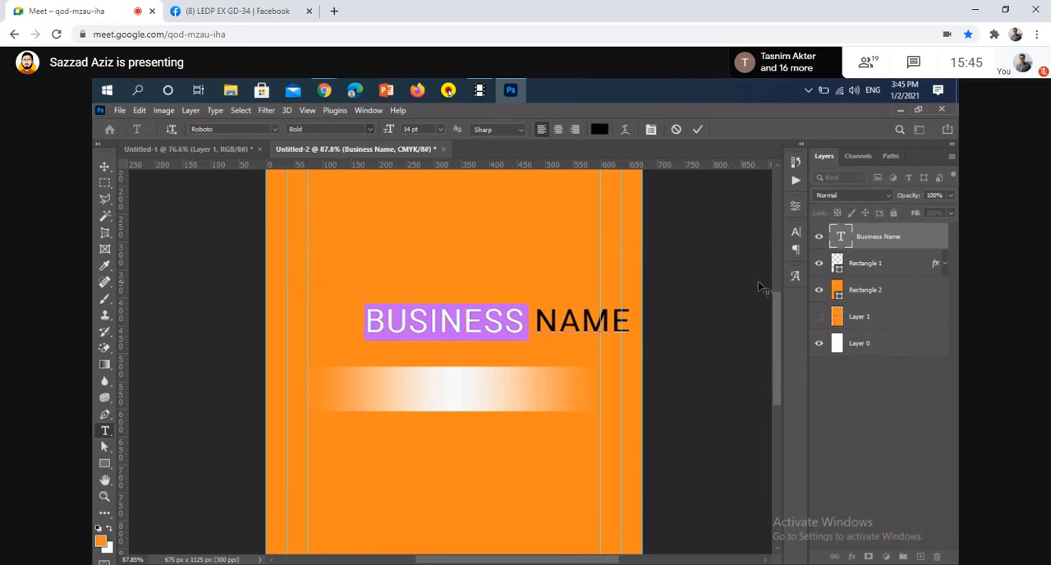
left_click(796, 235)
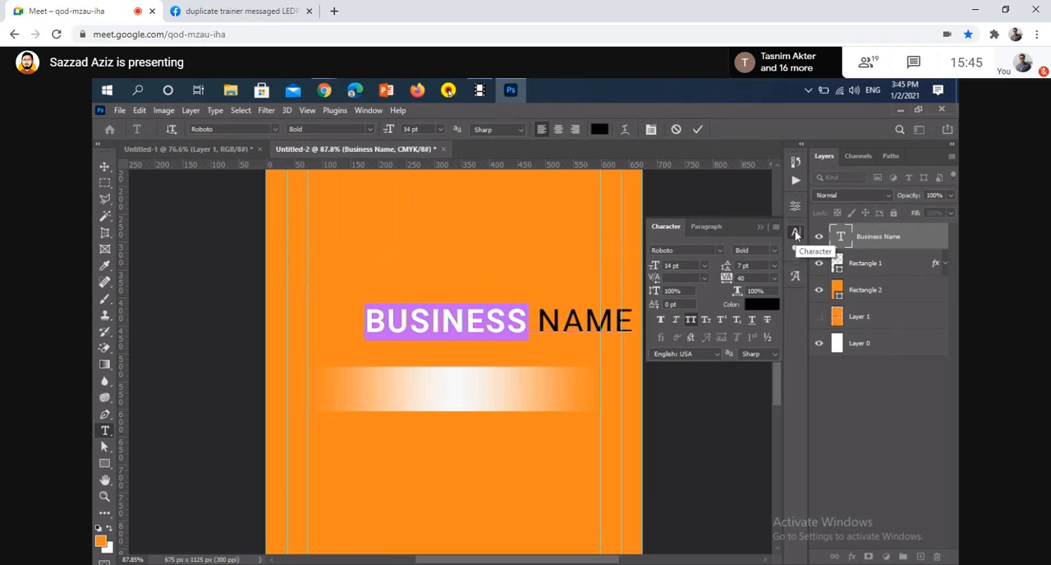
left_click(697, 129)
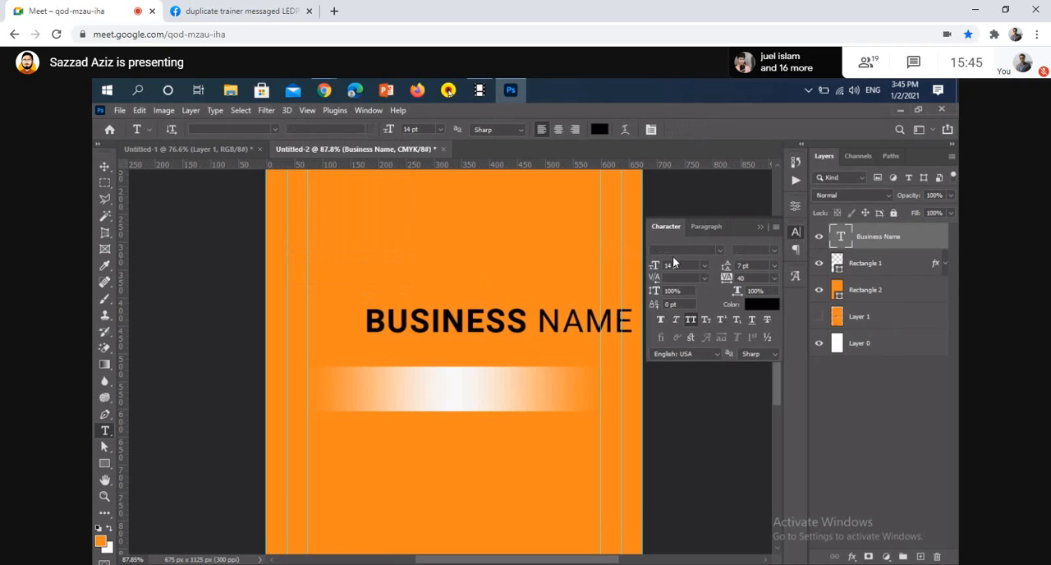
Move the BUSINESS NAME text onto the gradient band and align it to the vertical centre of a selection loaded from Rectangle 1, then deselect
key("v")
left_click_drag(561, 323, 493, 403)
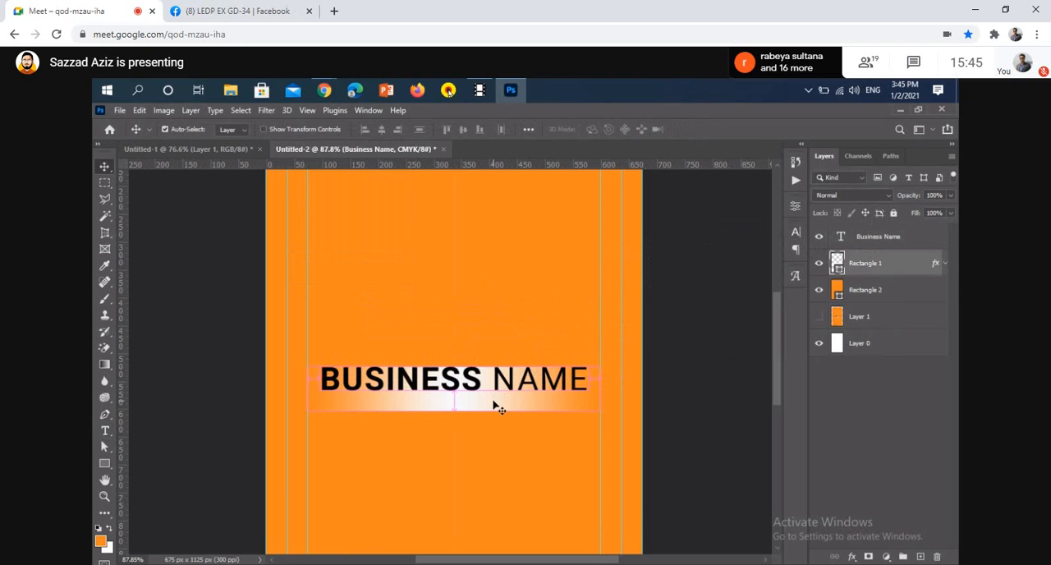
left_click(839, 268)
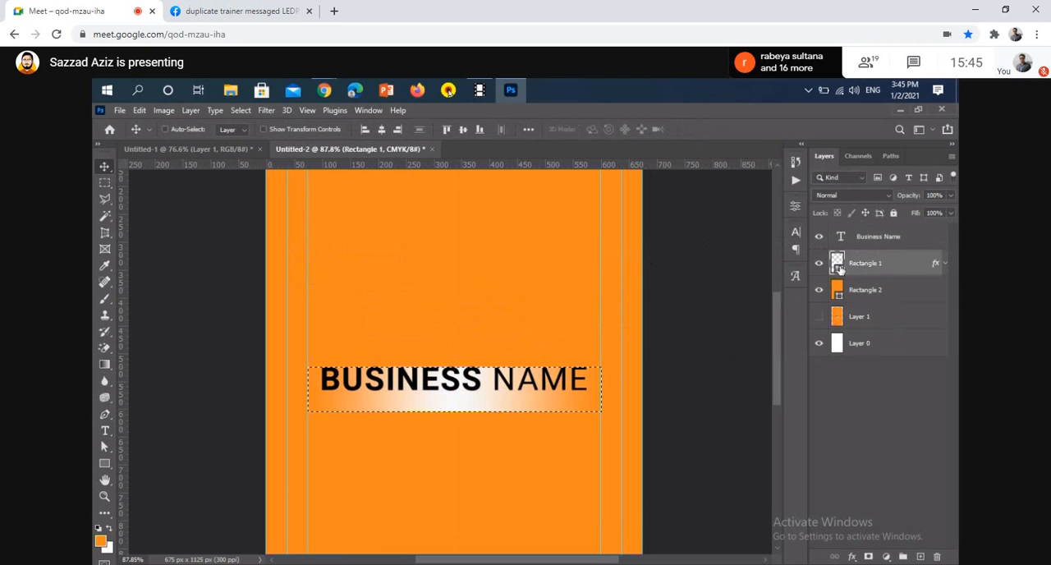
left_click(839, 268, "ctrl")
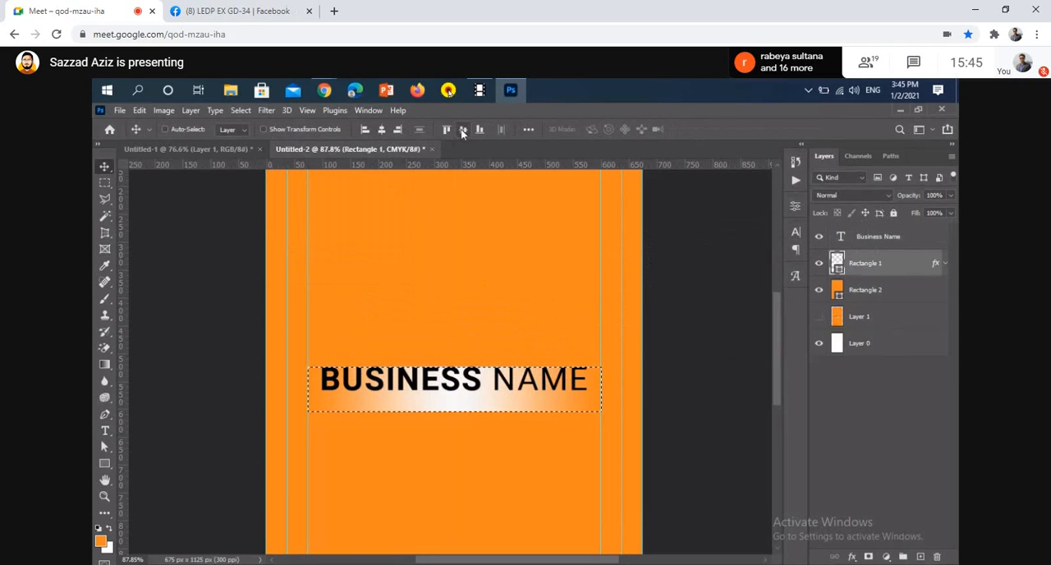
left_click(886, 239)
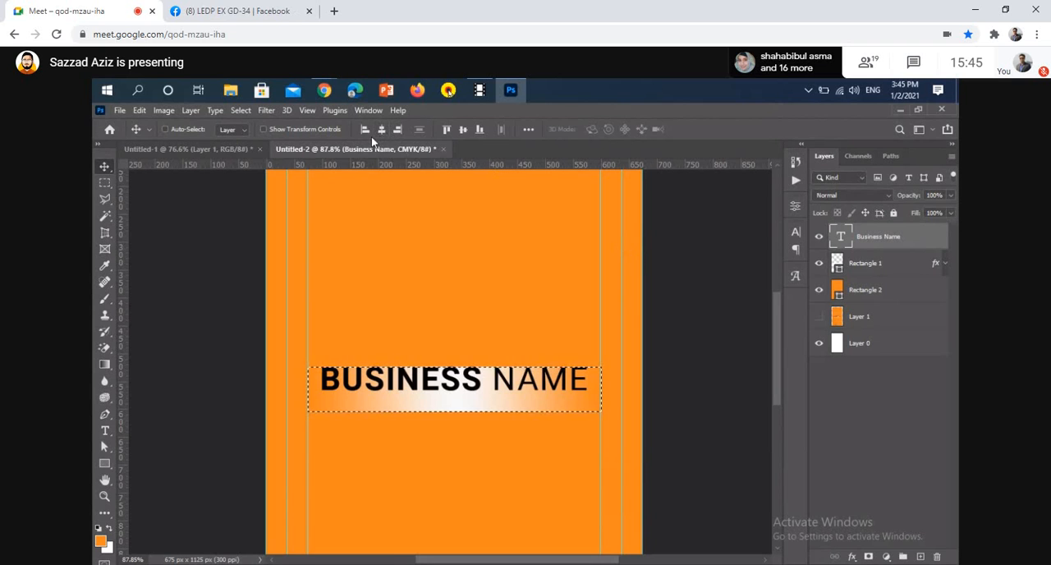
left_click(462, 129)
key("ctrl+d")
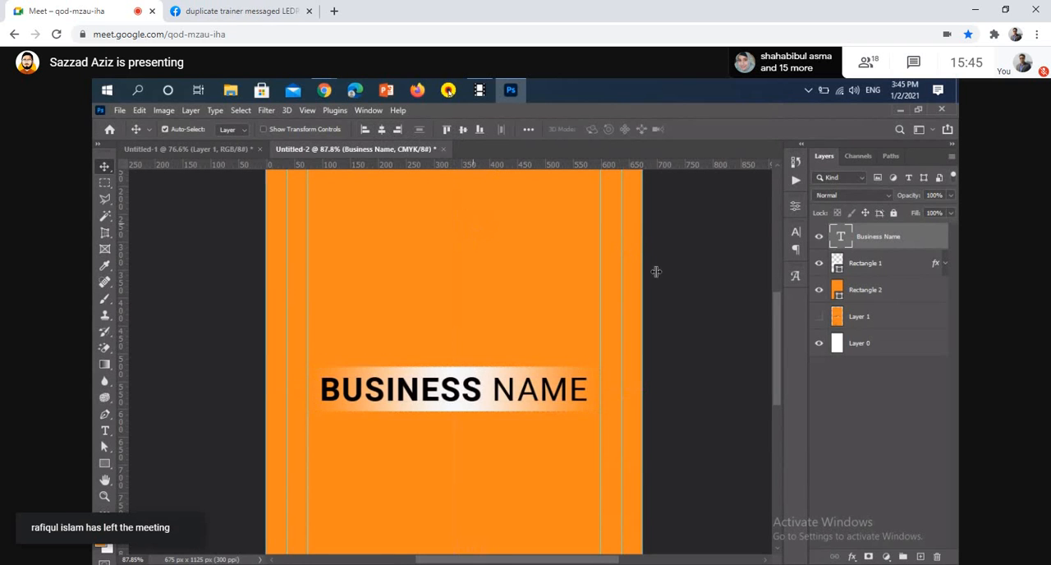
Hide both rectangle layers, show the Layer 1 reference and recolour the Business Name text with dark brown sampled from beside the reference lettering
left_click(819, 264)
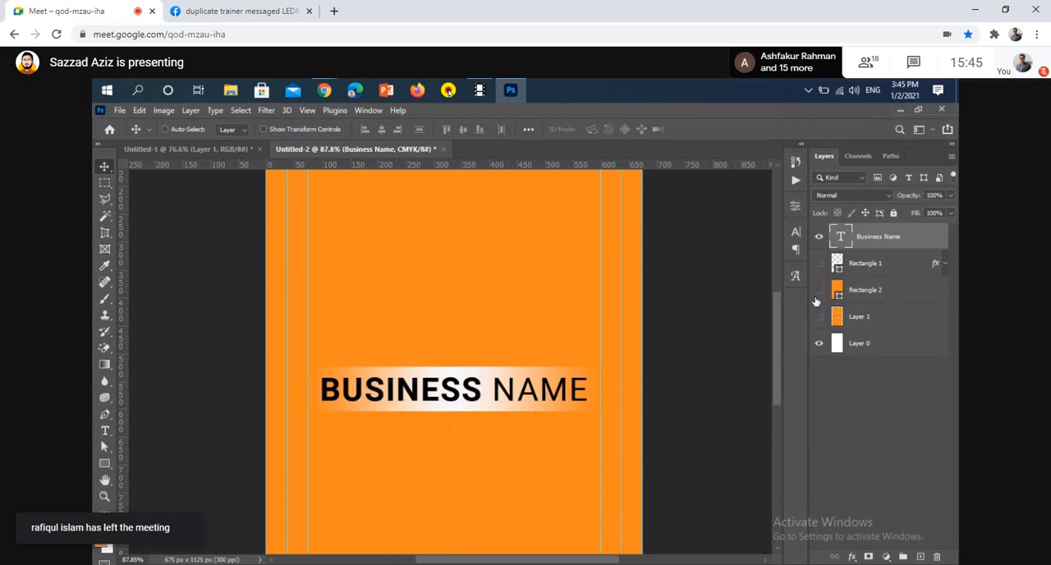
left_click(819, 290)
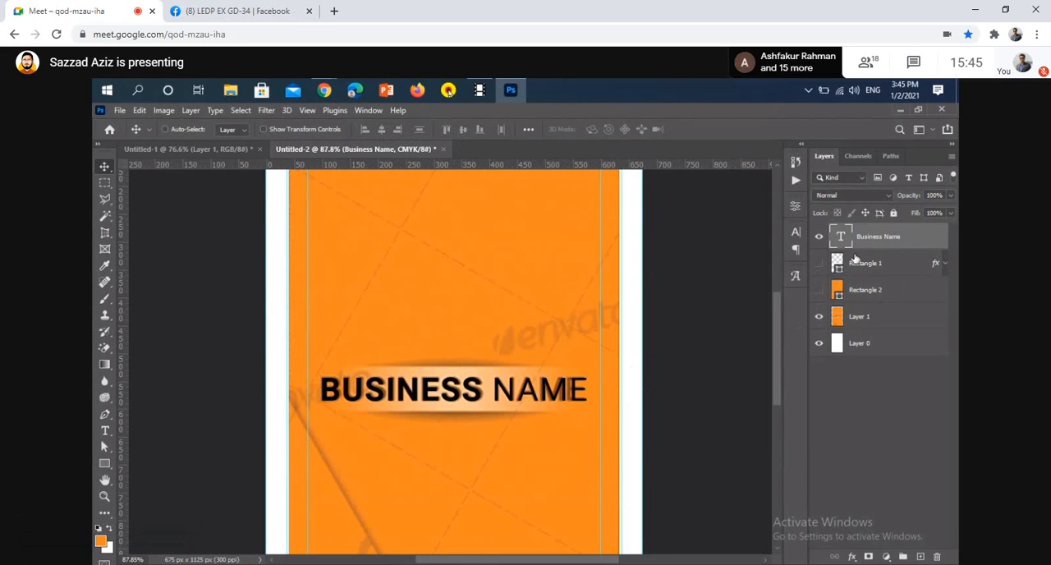
key("t")
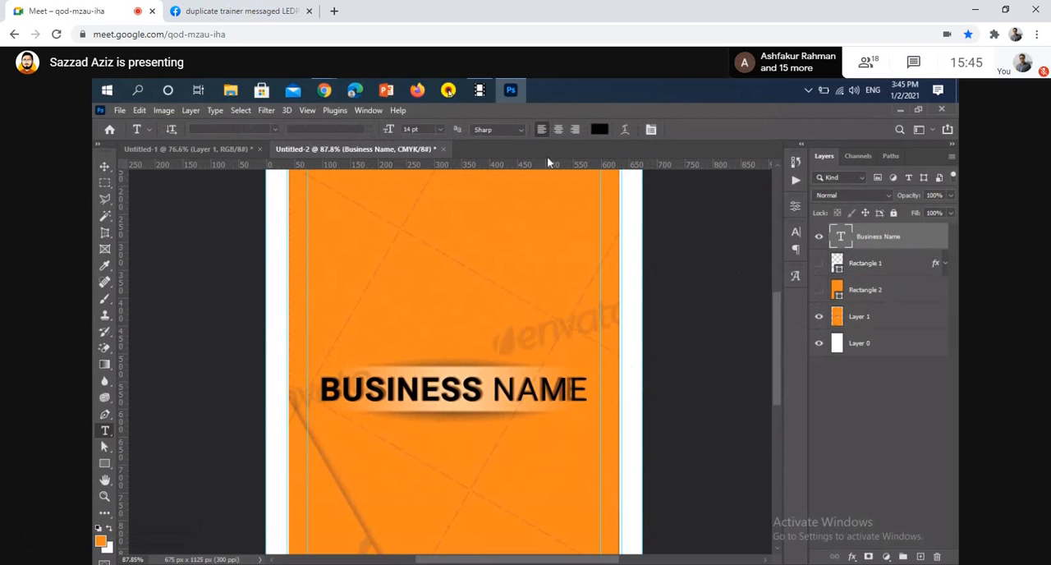
left_click(599, 129)
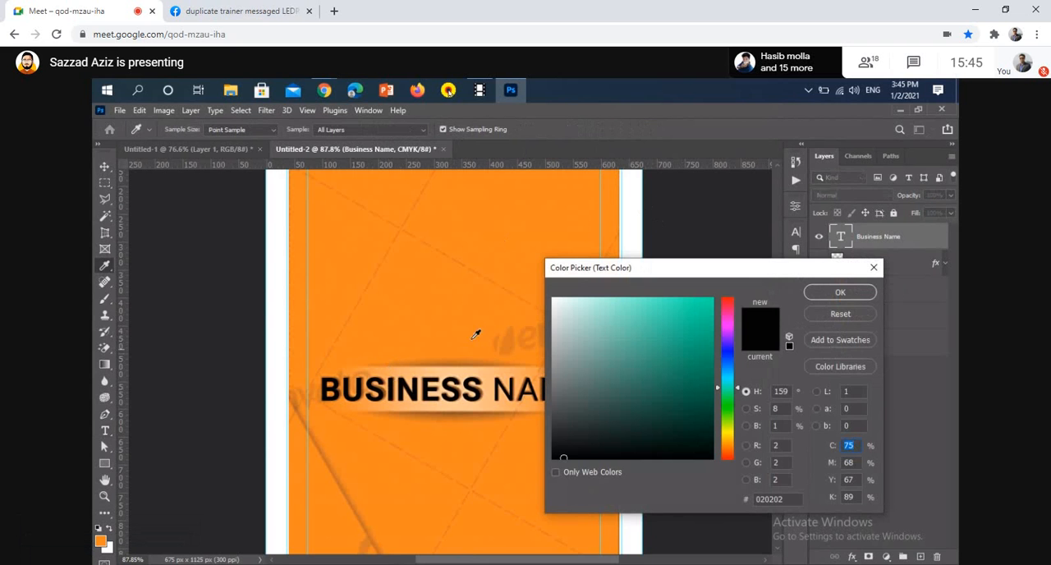
scroll(407, 406, "up", 12)
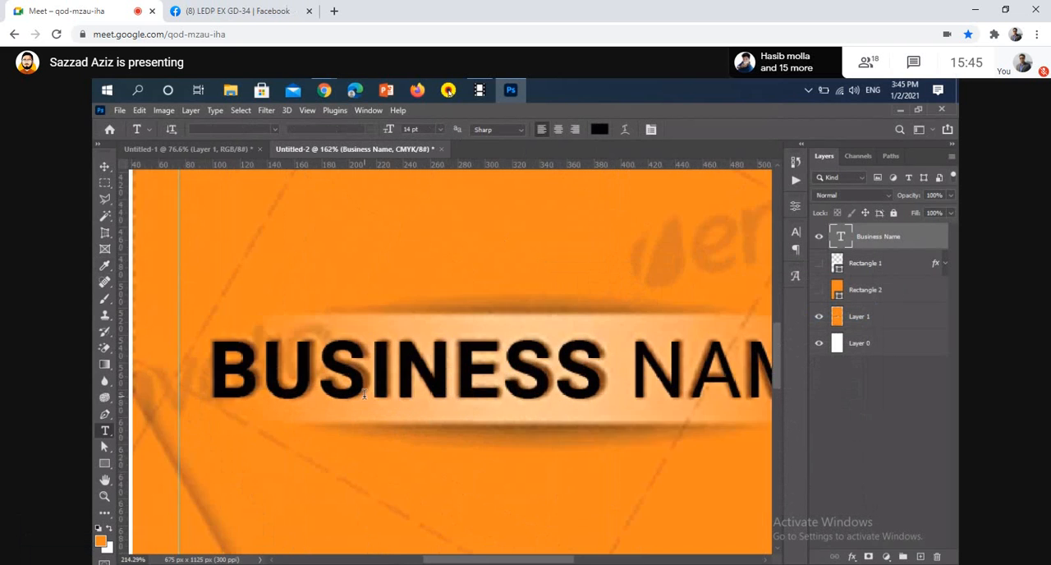
scroll(393, 397, "up", 8)
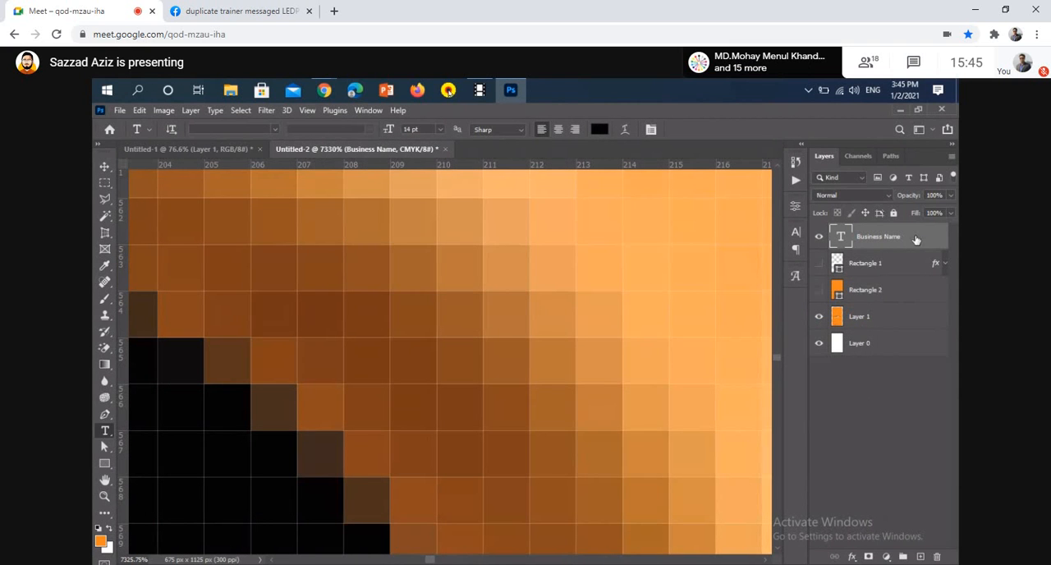
left_click(600, 129)
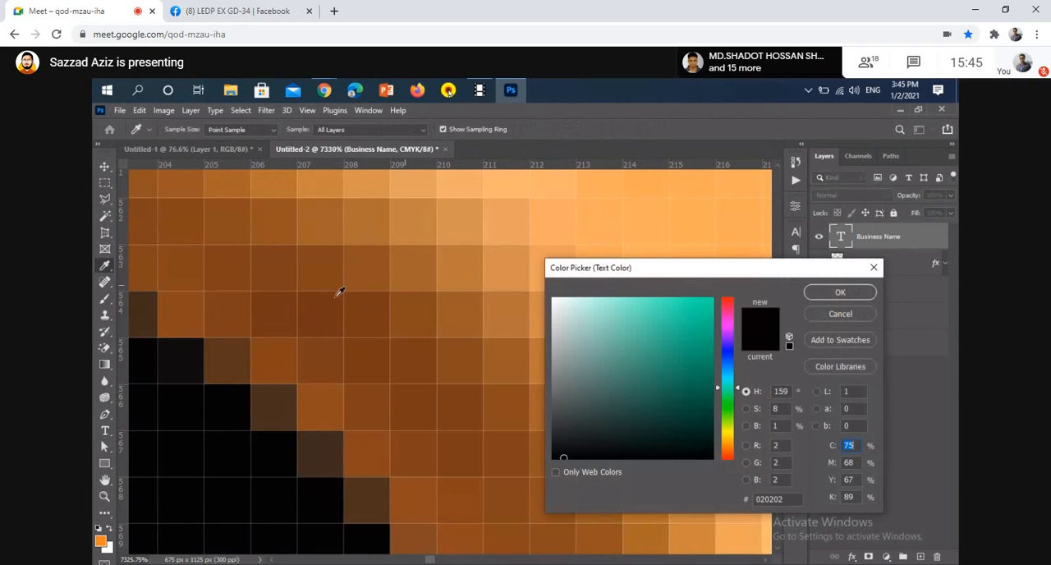
left_click(287, 304)
left_click(840, 292)
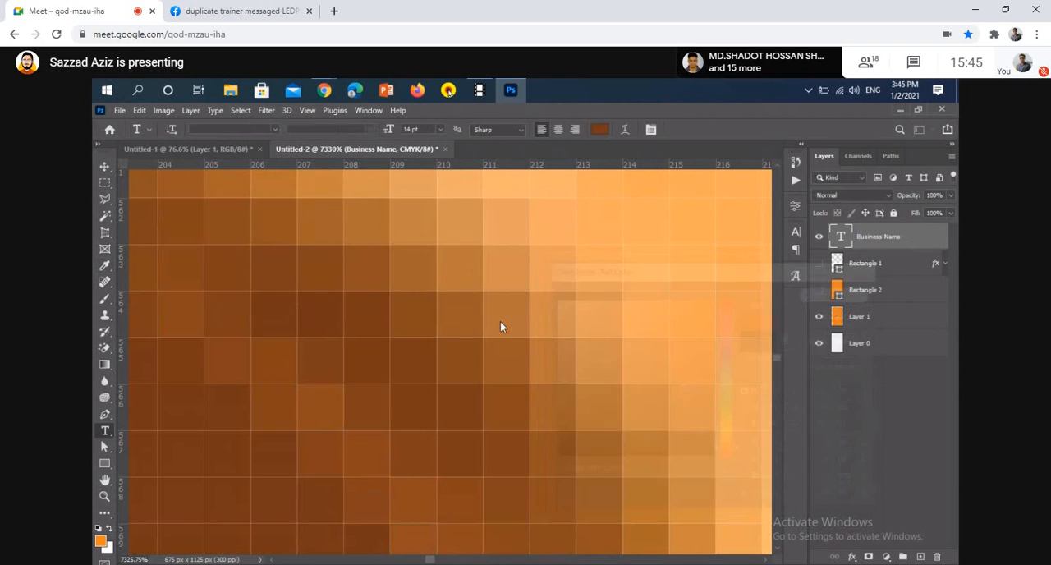
scroll(497, 321, "down", 15)
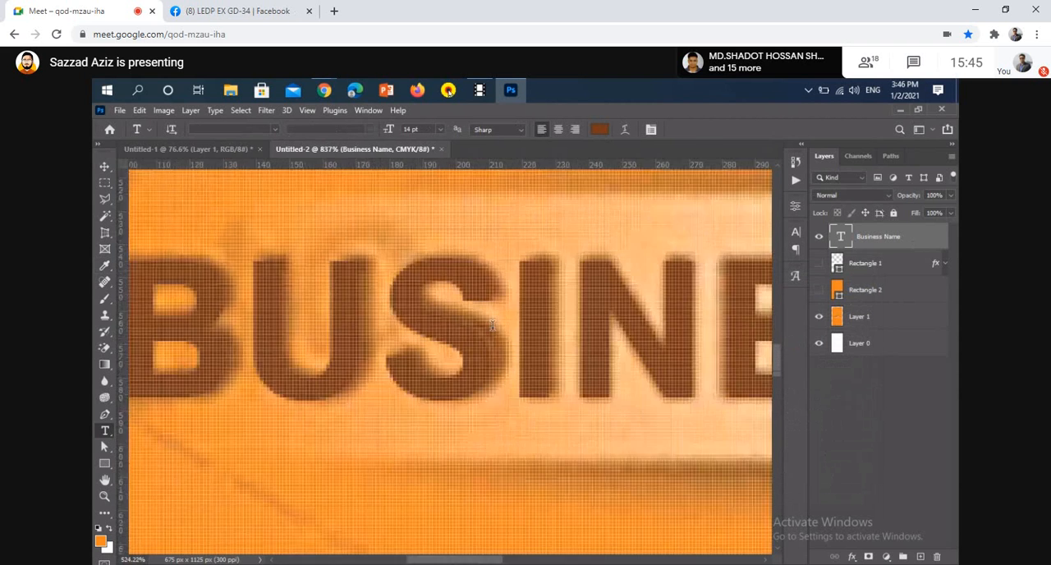
Activate the Move tool, hide the Layer 1 reference and show the Rectangle 1 and Rectangle 2 layers again
left_click(104, 167)
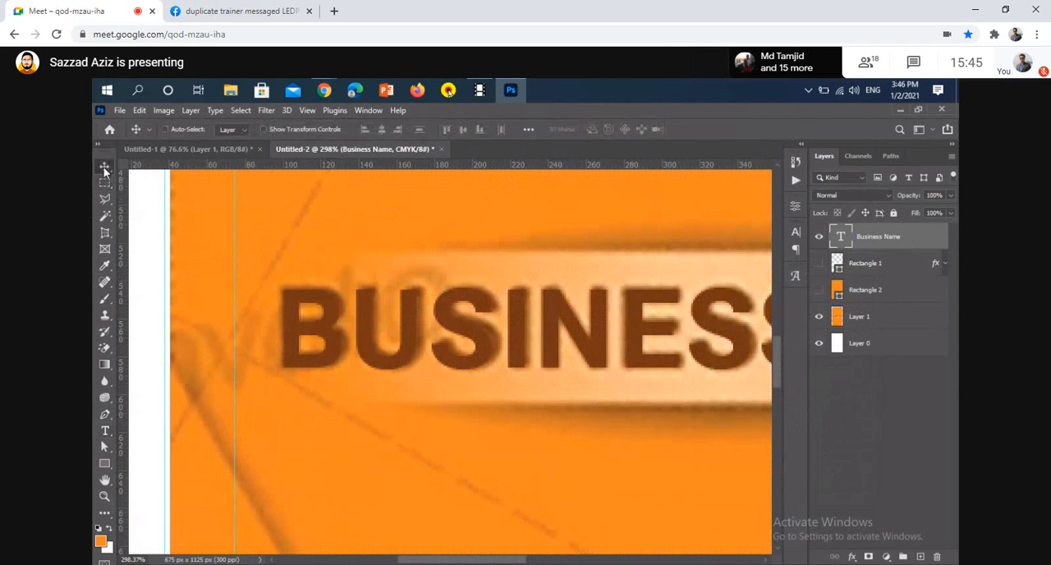
left_click(819, 317)
scroll(460, 345, "down", 5)
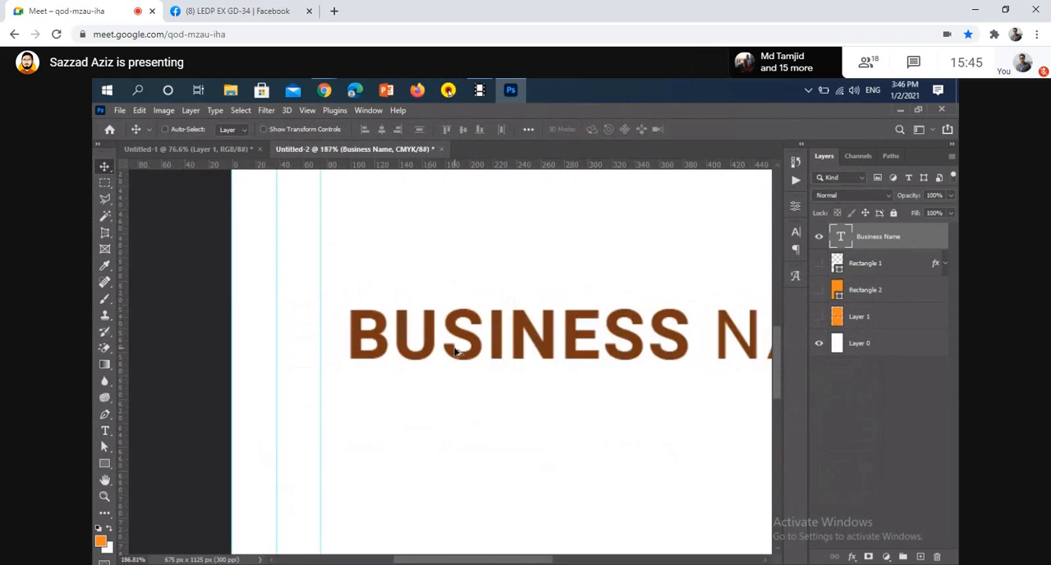
left_click(819, 263)
left_click(819, 290)
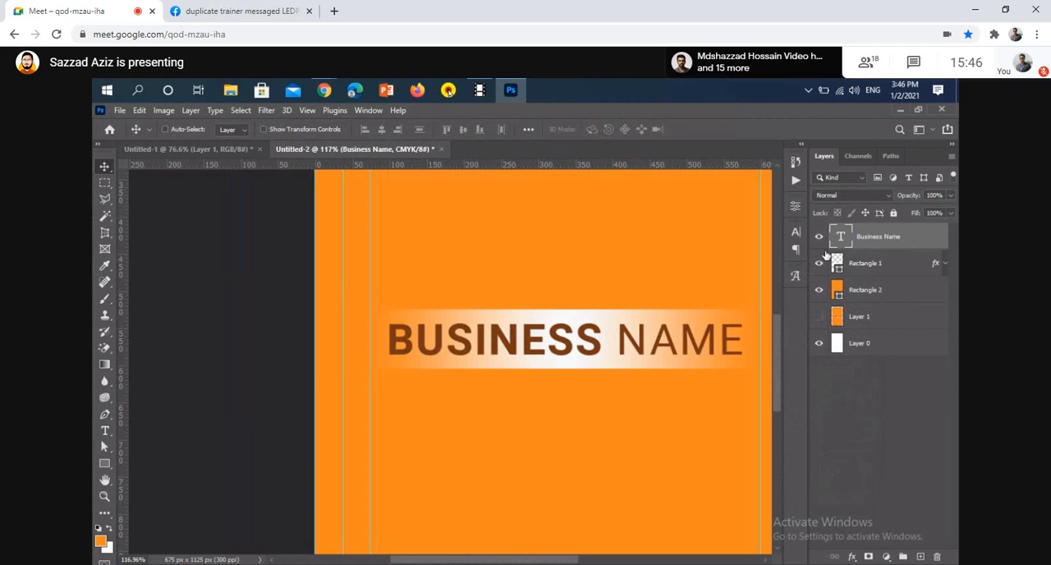
scroll(486, 319, "down", 2)
scroll(570, 359, "down", 3)
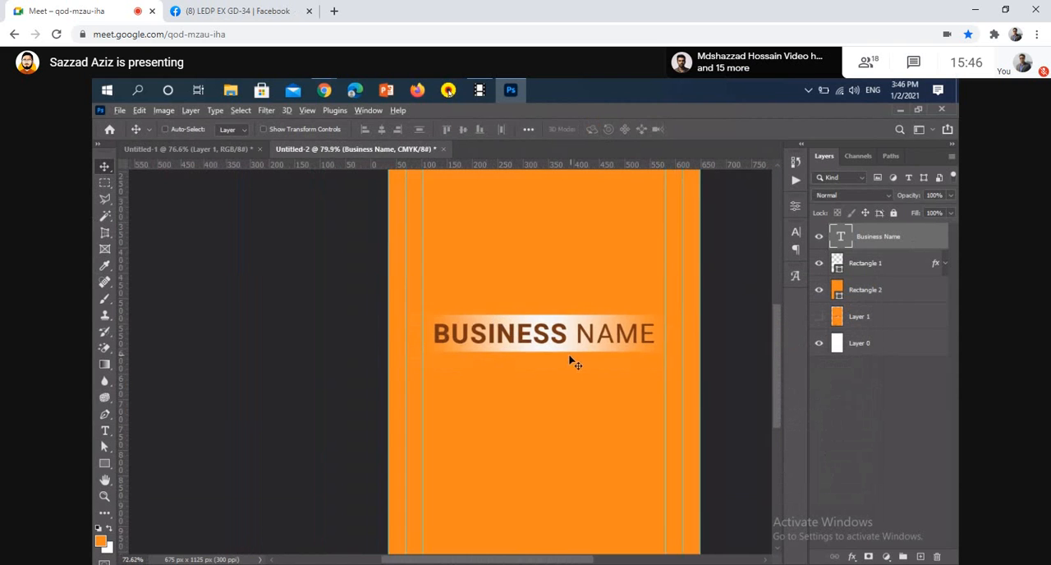
Group the Business Name text layer and the Rectangle 1 band together
left_click(907, 269)
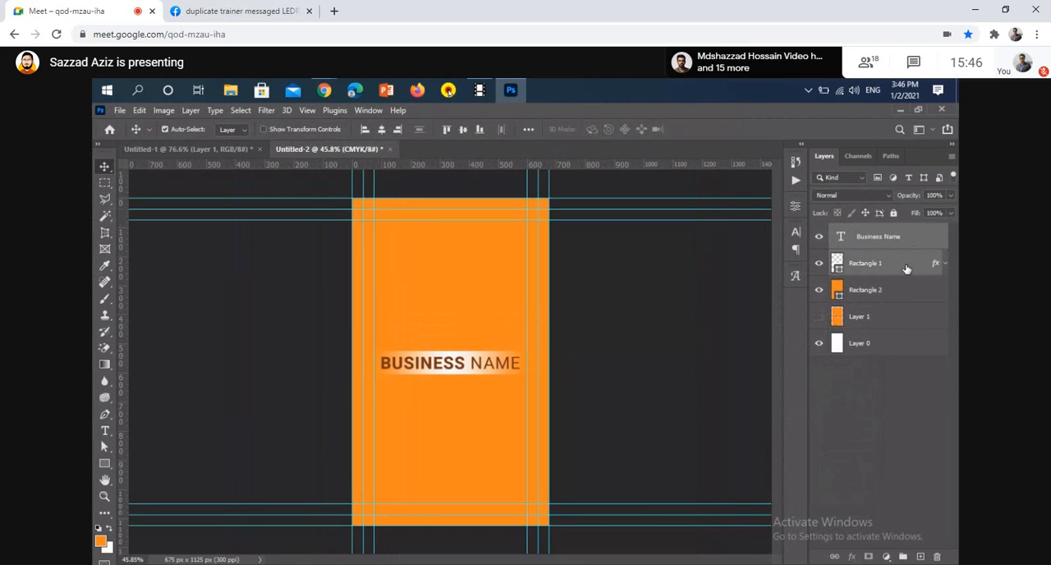
key("ctrl+f")
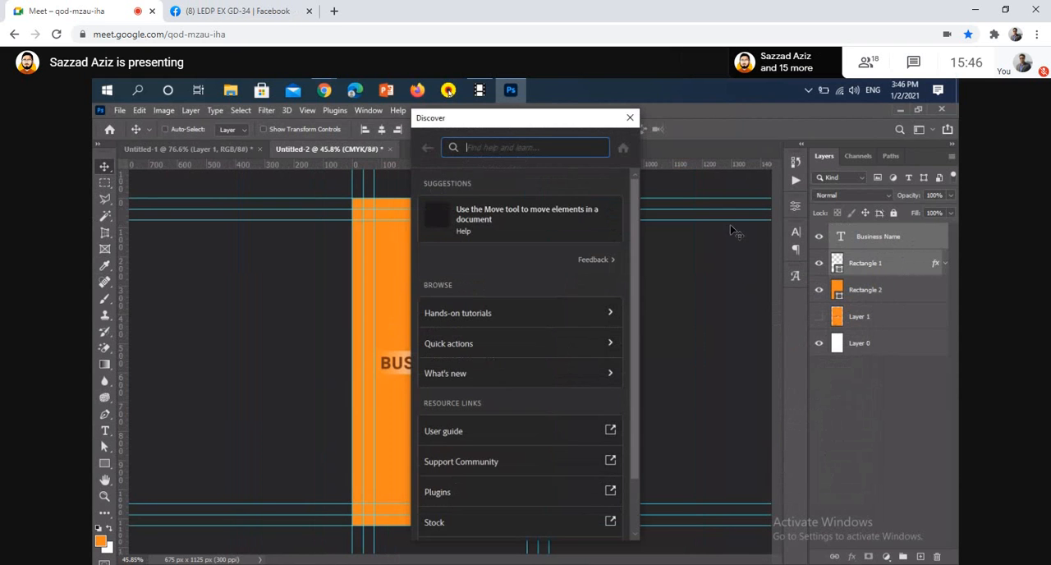
left_click(630, 117)
key("ctrl+g")
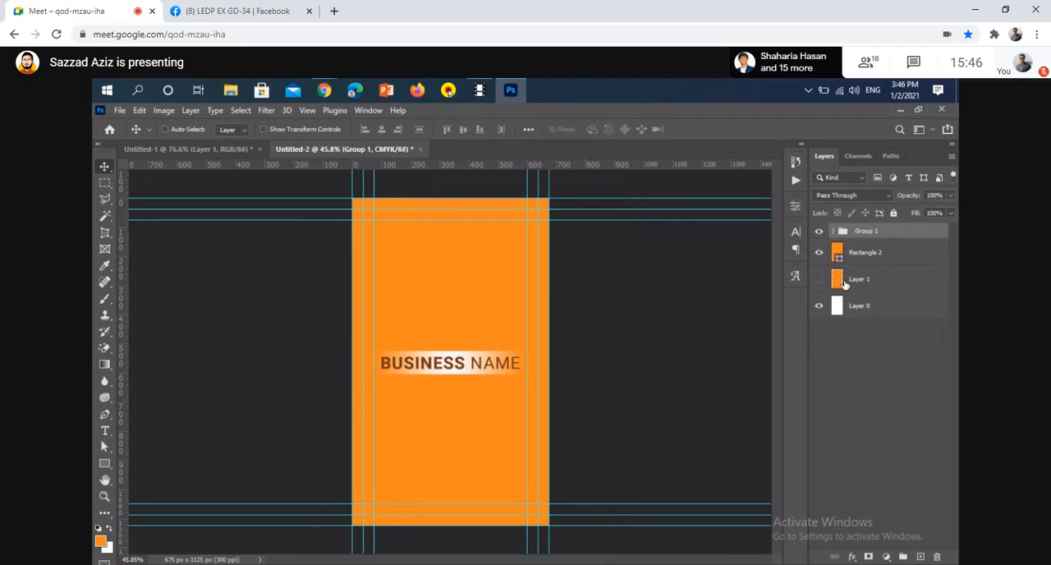
Load Layer 1's outline as a selection, align Group 1 to its vertical centre, and deselect
left_click(838, 280, "ctrl")
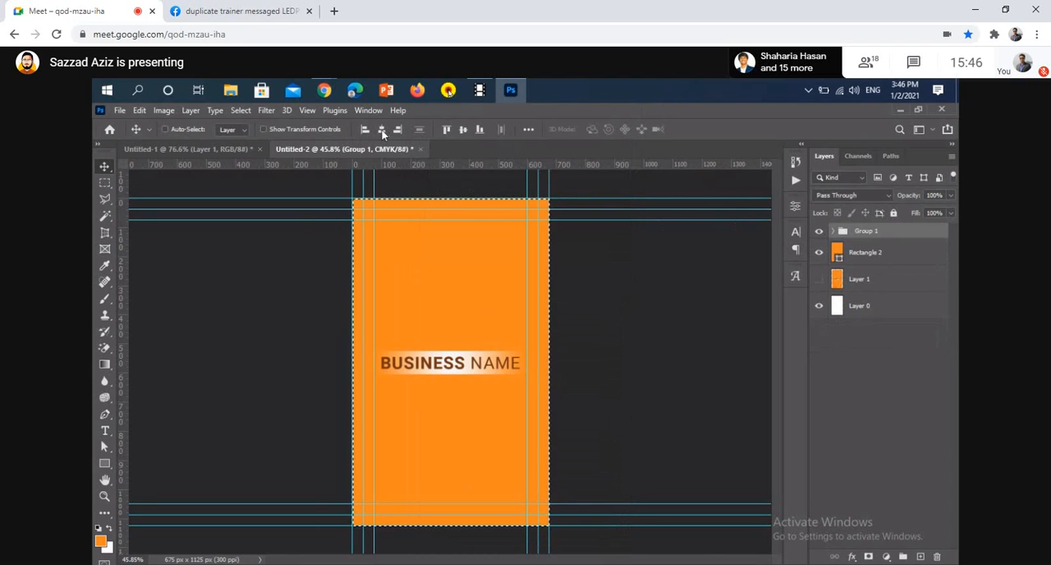
left_click(465, 130)
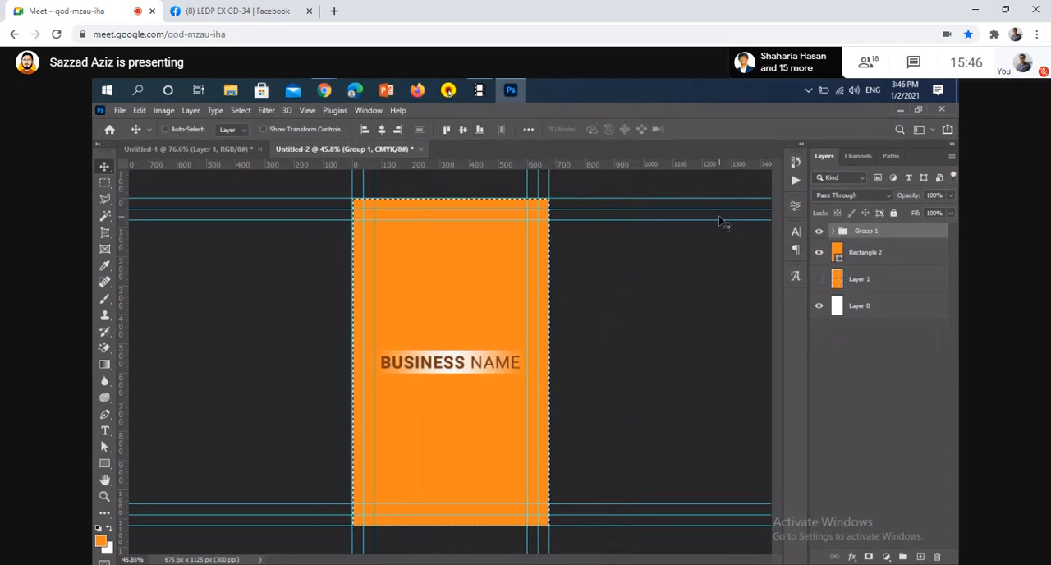
key("ctrl+d")
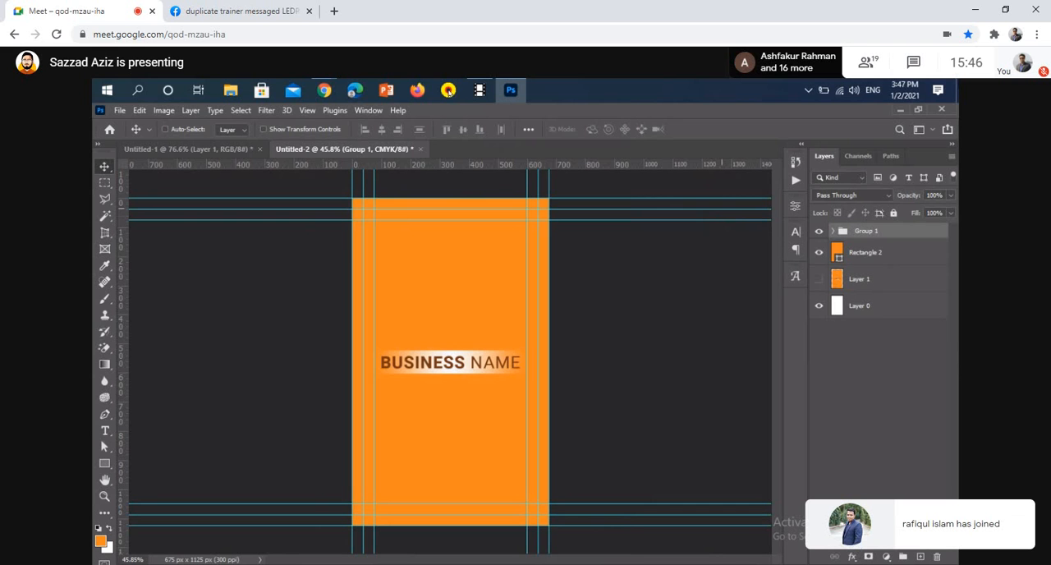
mouse_move(324, 91)
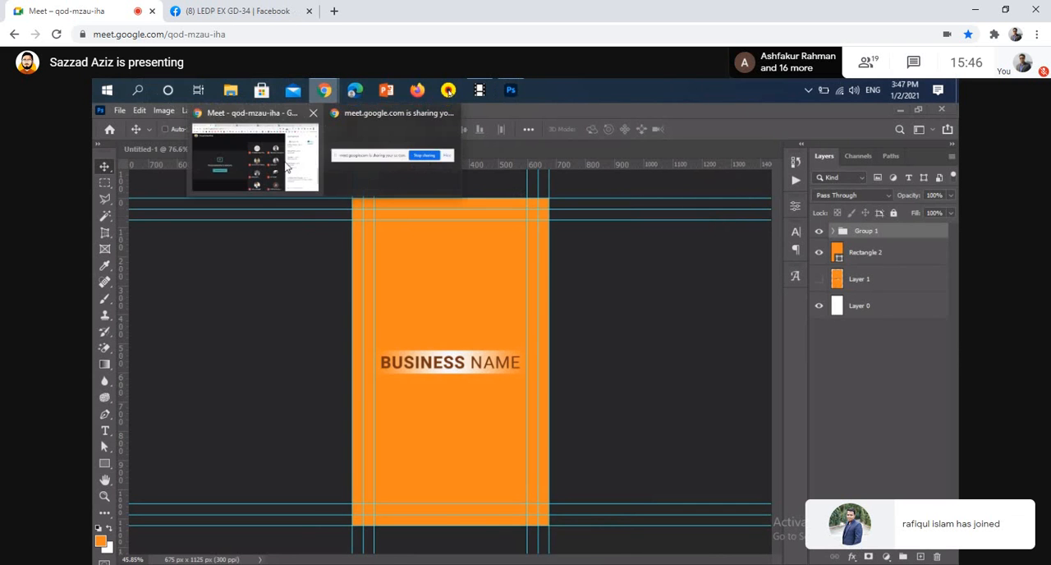
left_click(286, 167)
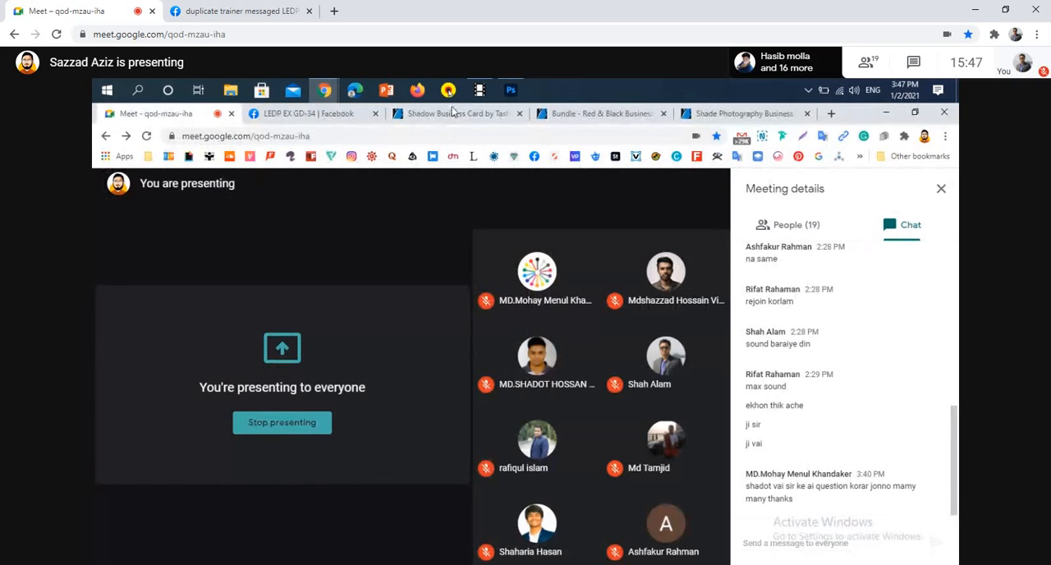
left_click(511, 91)
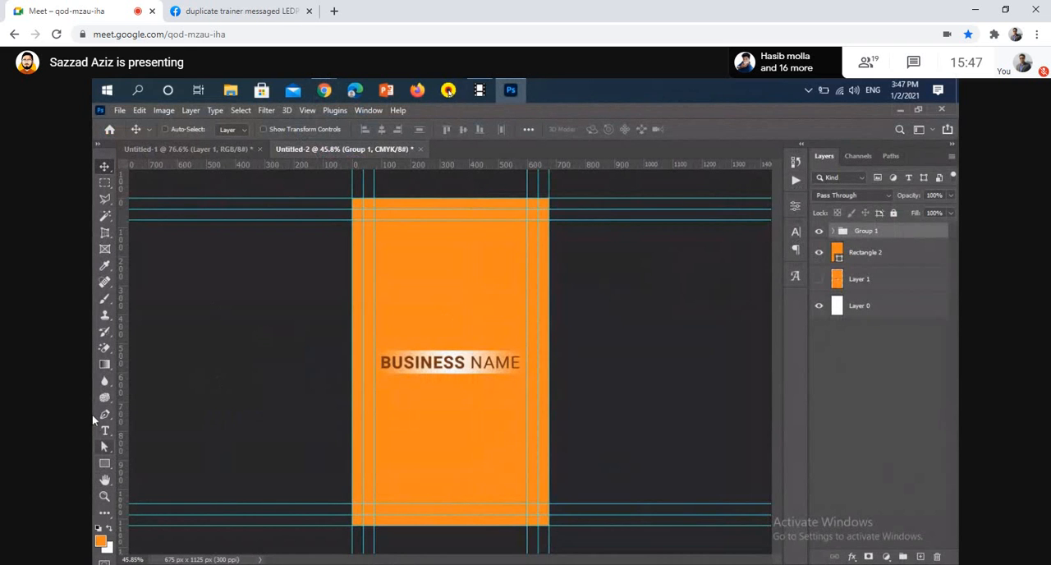
Activate the Brush tool with a soft 300 px brush at 13% hardness and create a new layer above Group 1
left_click(104, 303)
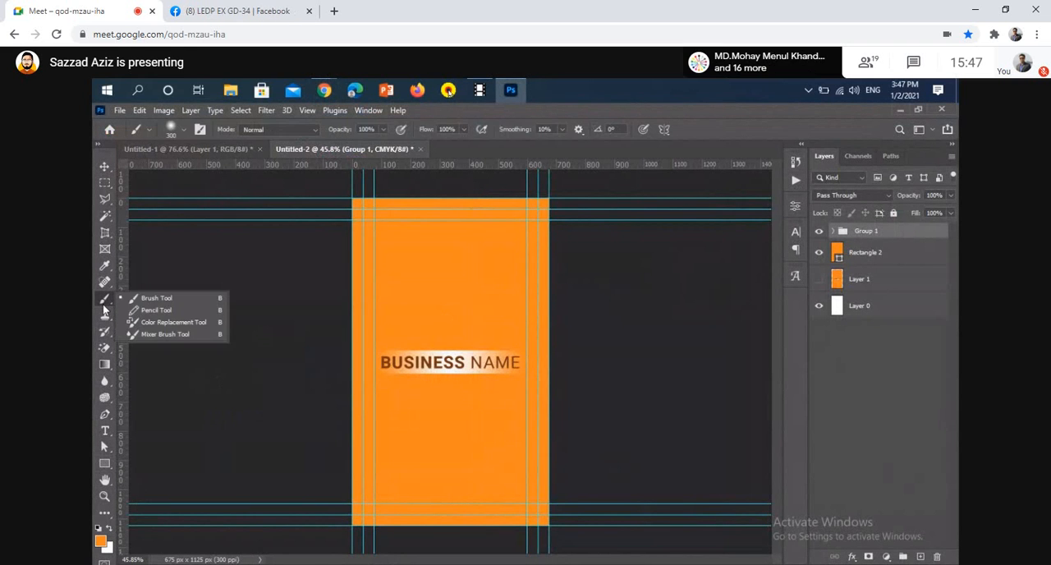
left_click(156, 299)
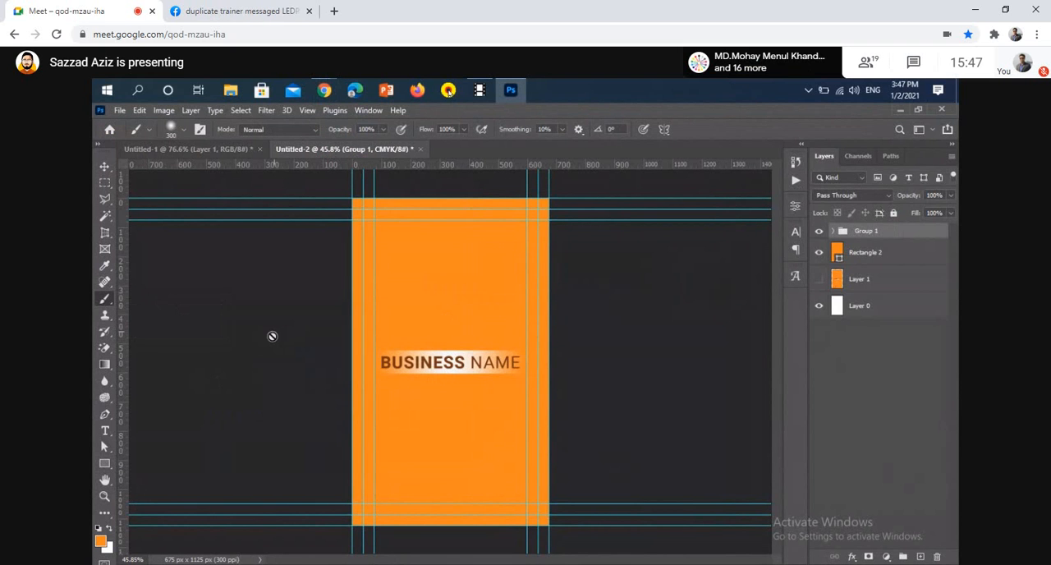
left_click(183, 130)
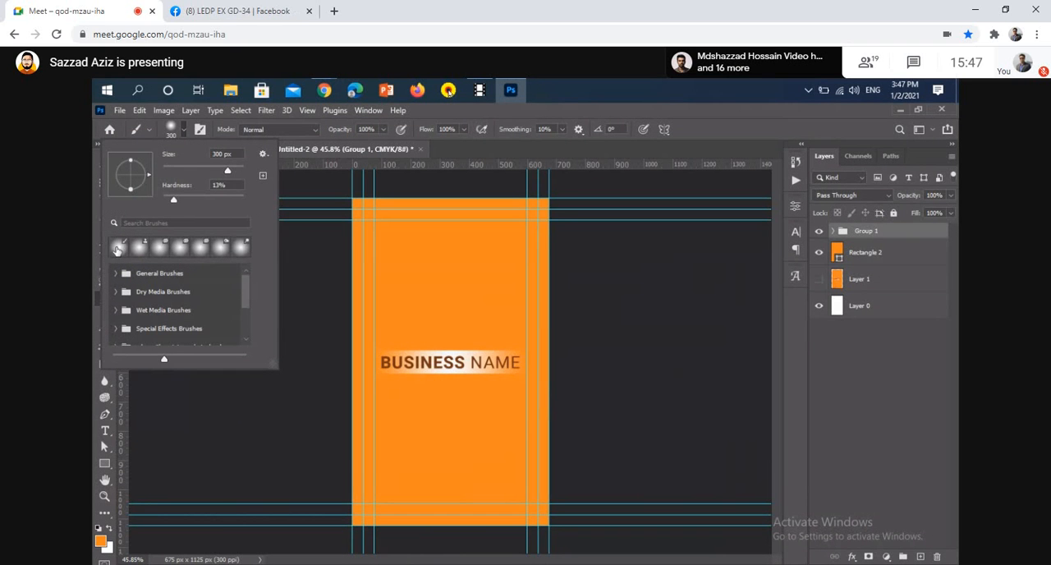
left_click(116, 249)
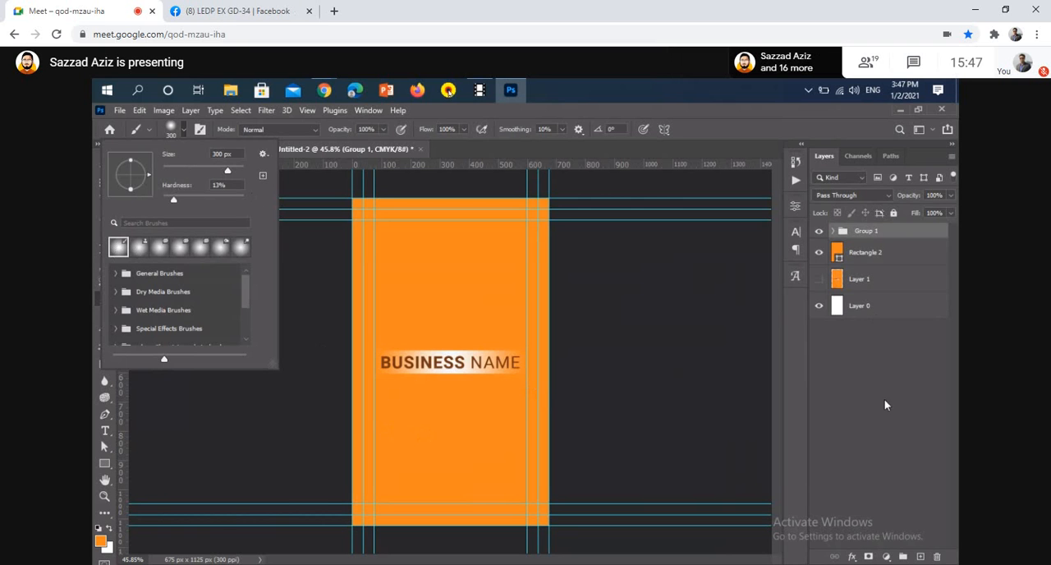
left_click(920, 557)
left_click(920, 557)
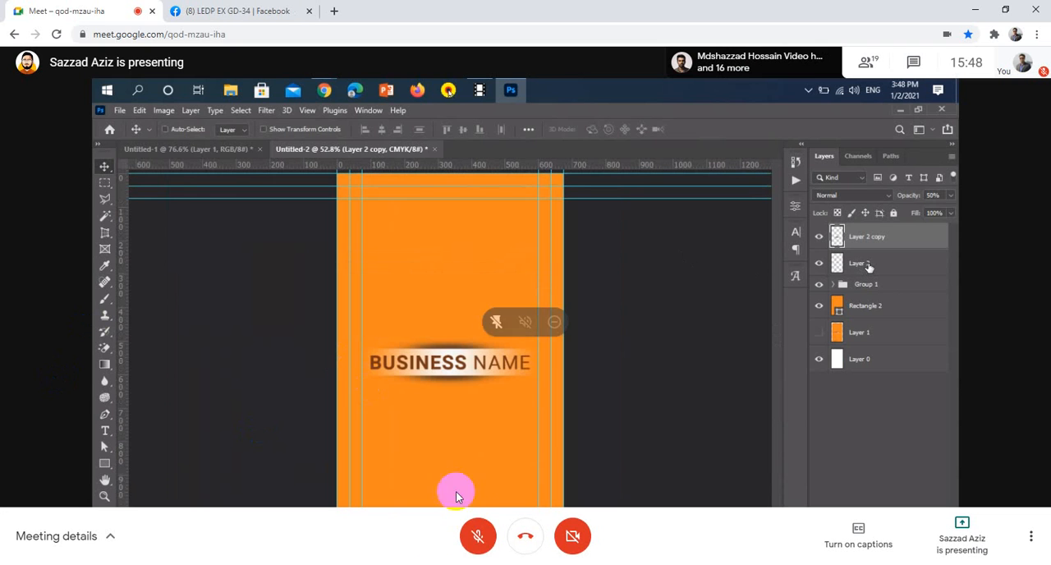
left_click(477, 551)
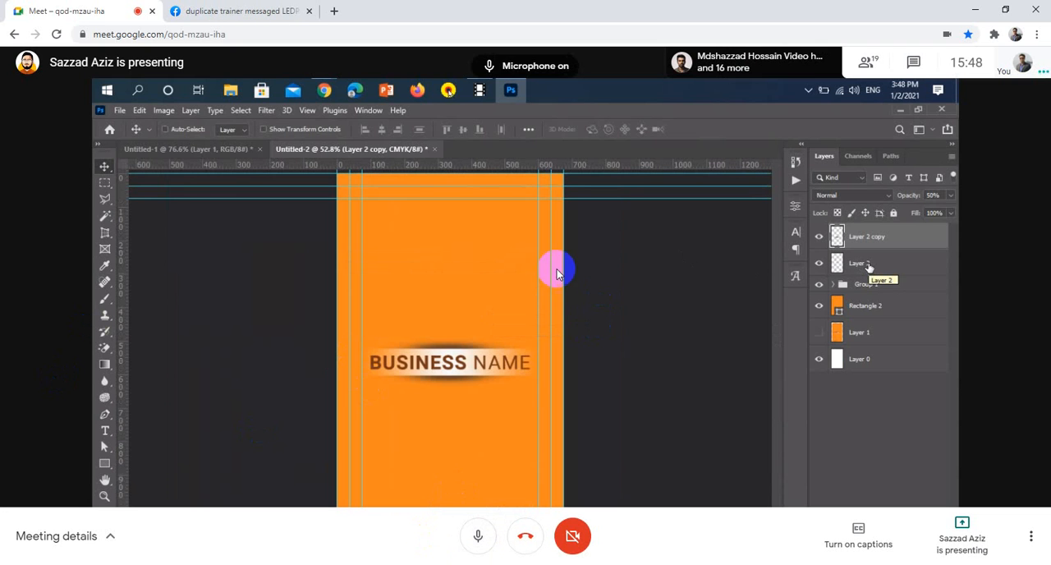
left_click(480, 546)
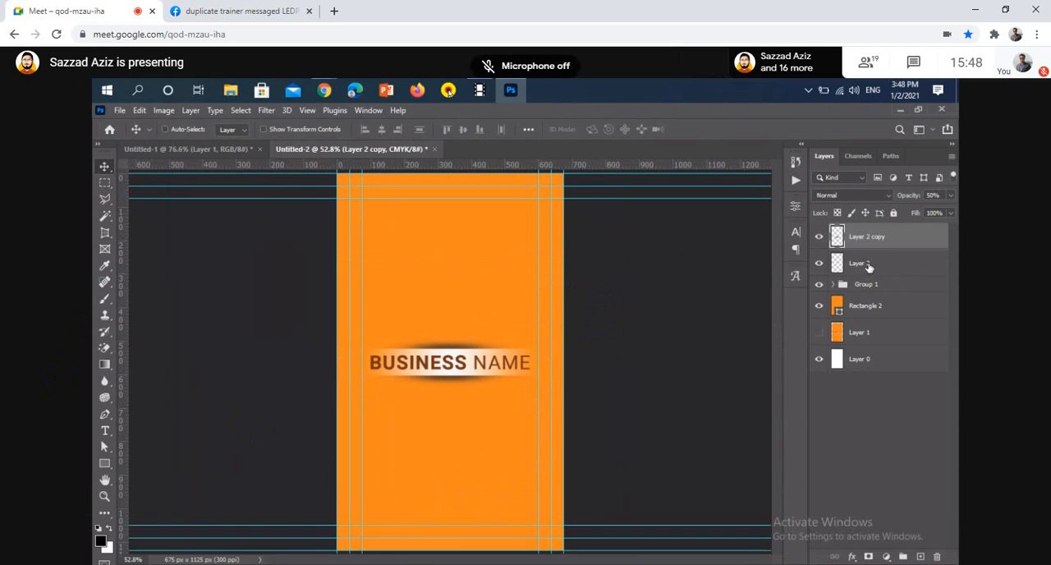
left_click(479, 542)
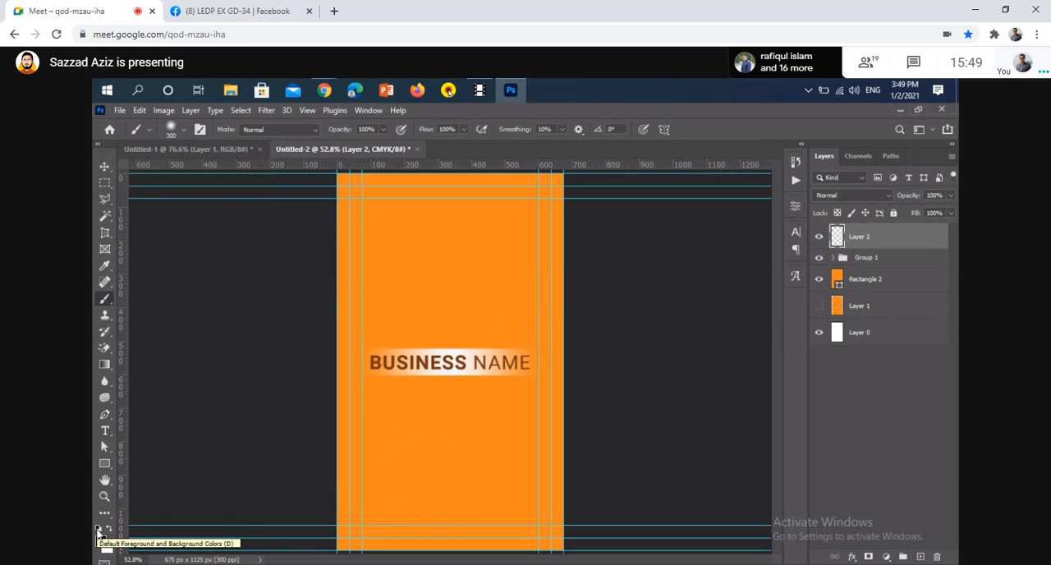
Reset the foreground and background colours to default and paint a soft black spot on Layer 2 below the business name
left_click(98, 531)
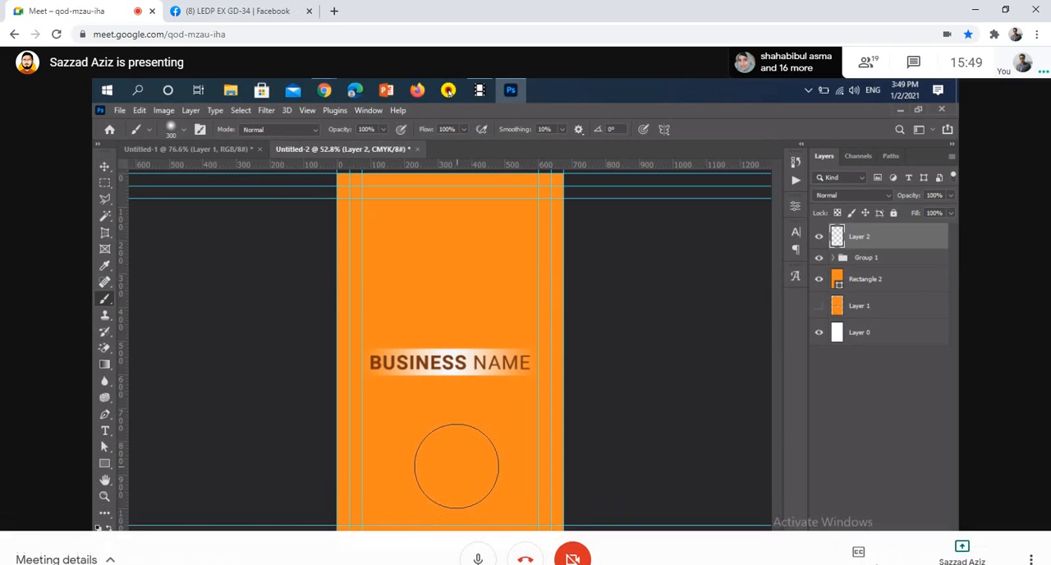
scroll(453, 460, "up", 5)
left_click_drag(449, 477, 444, 425)
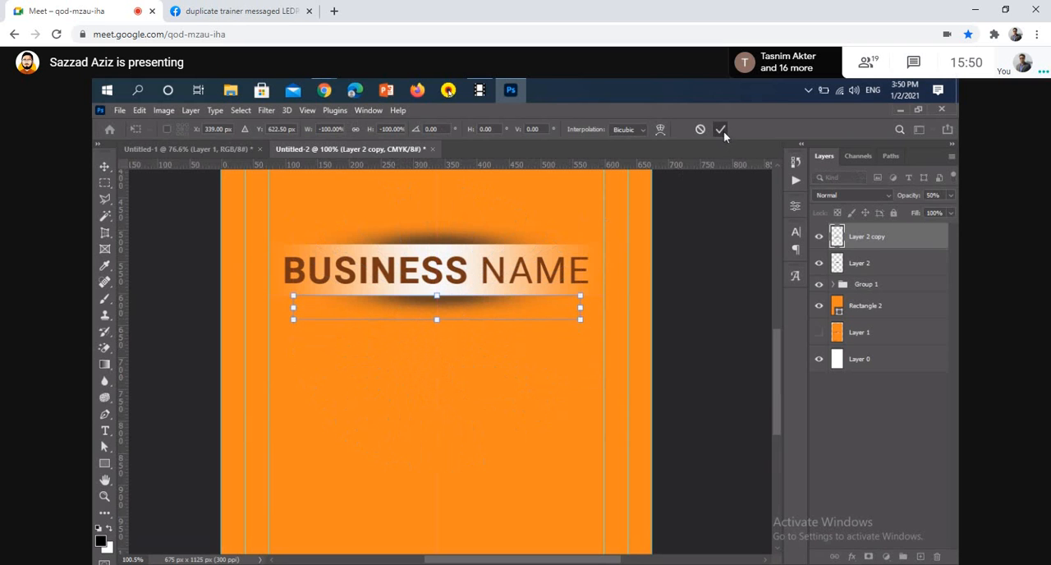
Commit the flipped Layer 2 copy shadow below the band and set its opacity to 40%
key("ctrl+0")
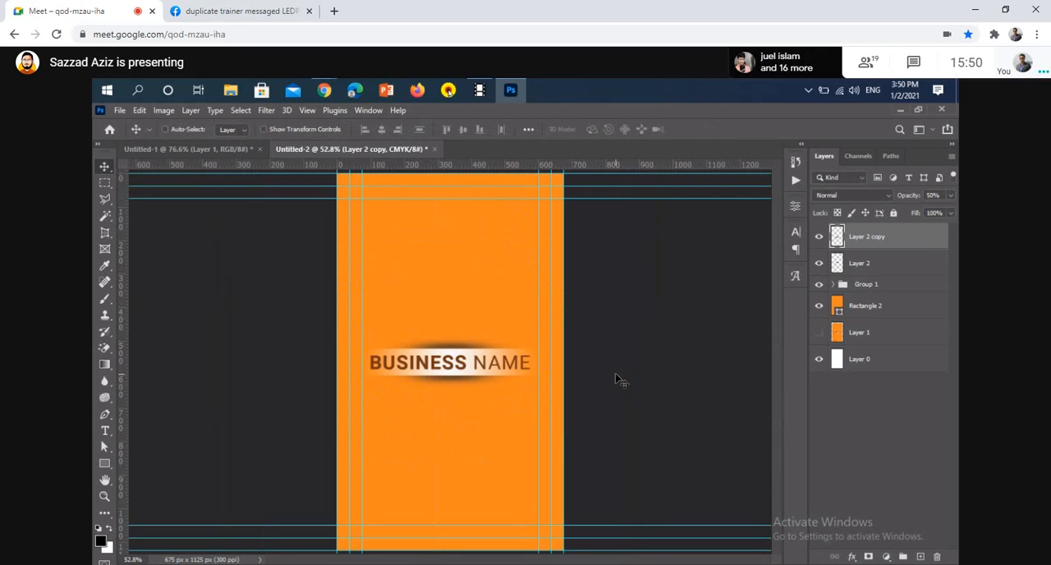
key("4")
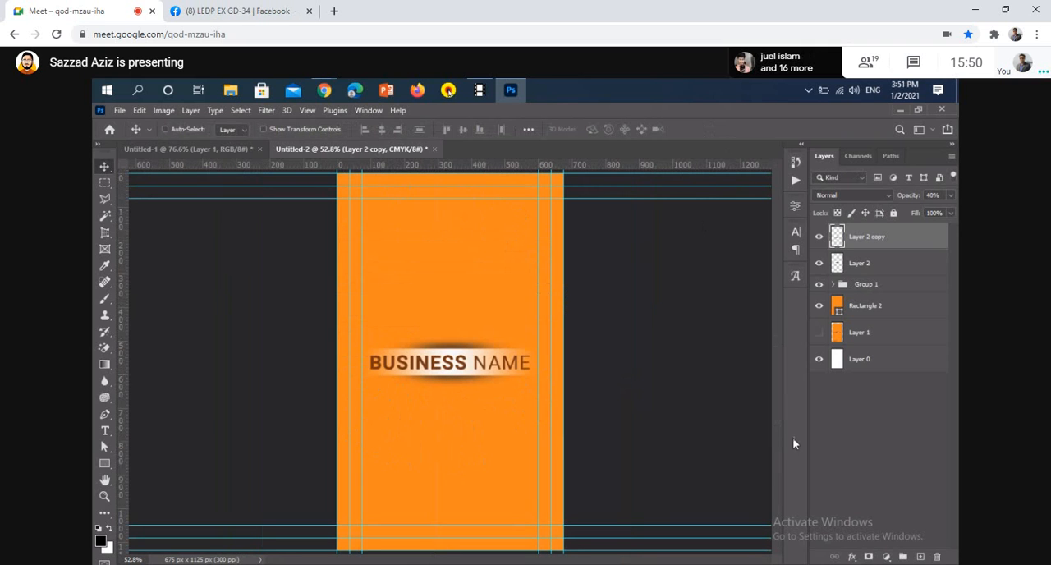
left_click(891, 266)
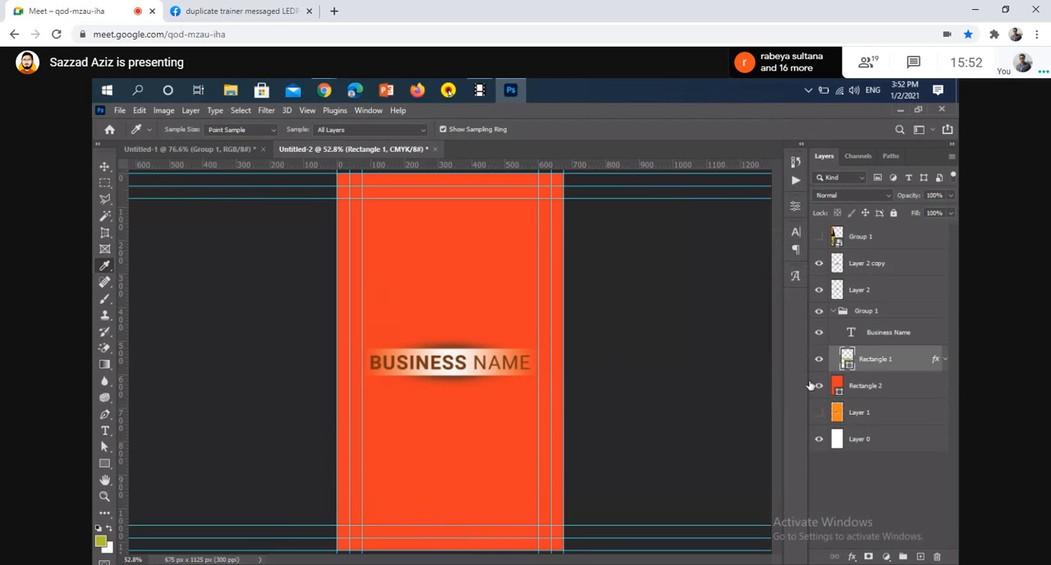
Fill the Rectangle 2 card background with the olive green foreground colour
left_click(476, 540)
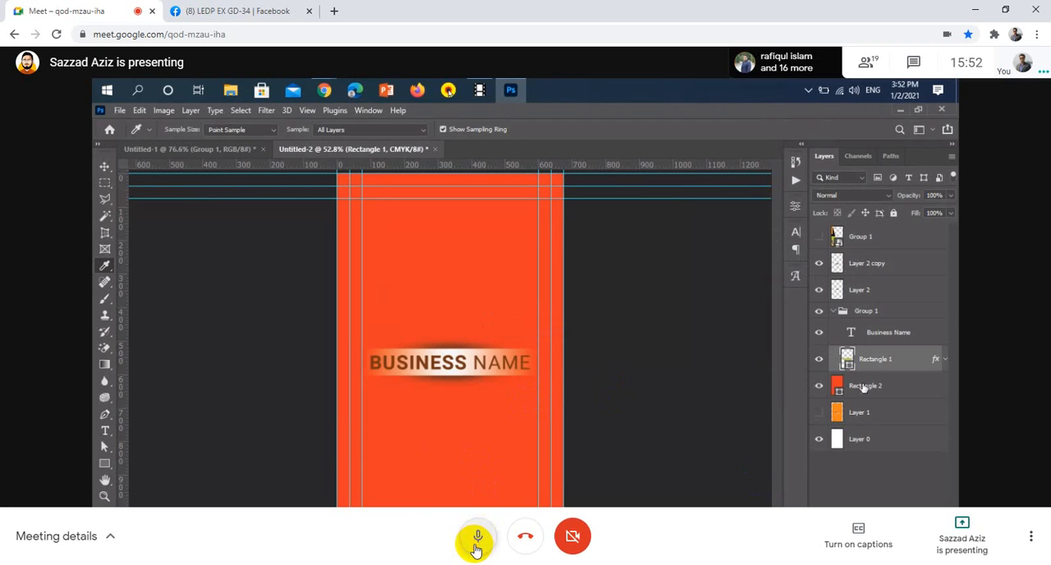
left_click(884, 394)
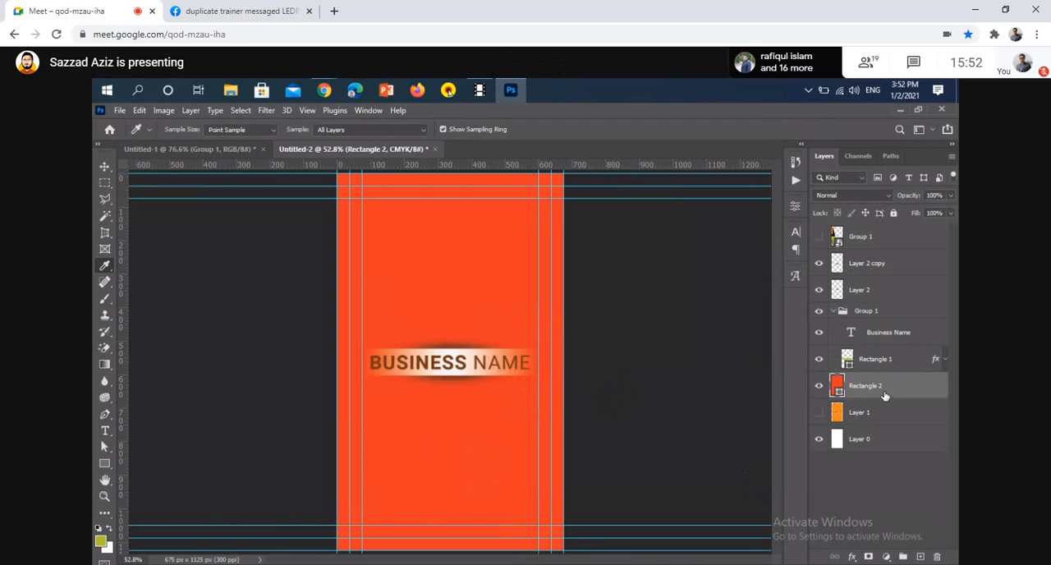
key("alt+BackSpace")
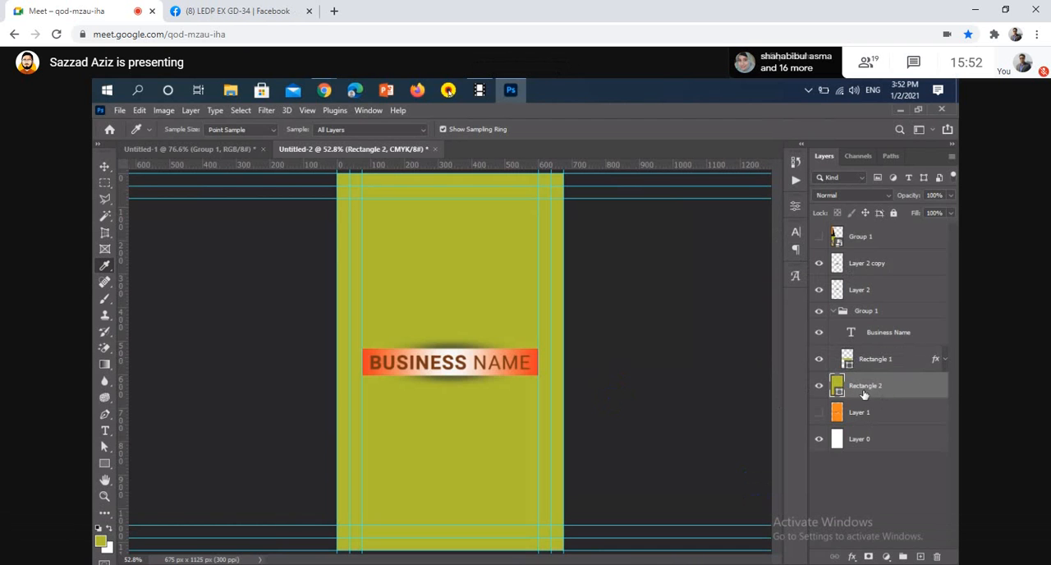
In Rectangle 1's Gradient Overlay, recolour the 0% stop with olive green #afca36 sampled from the card background
double_click(878, 359)
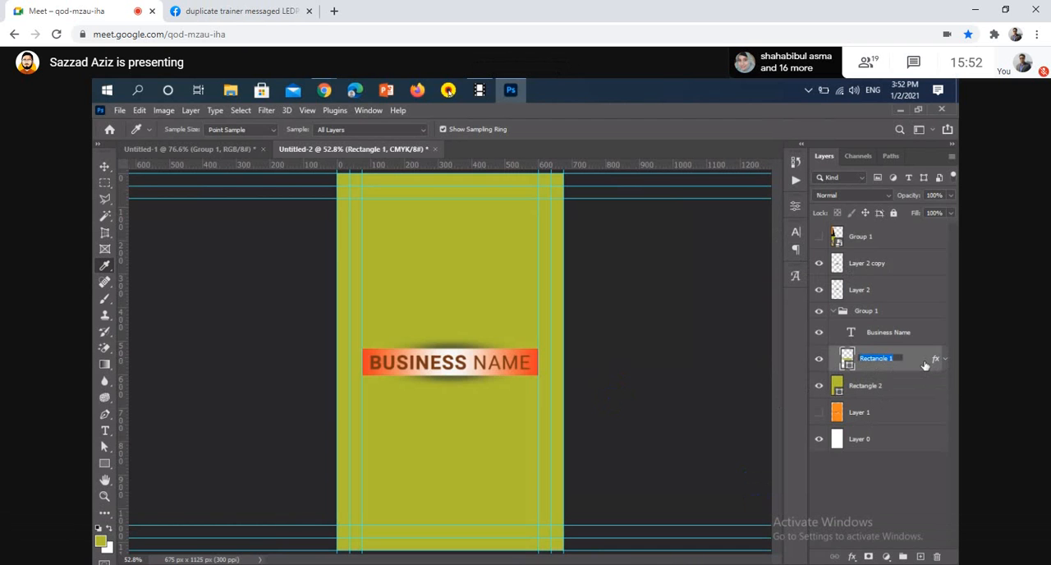
left_click(925, 366)
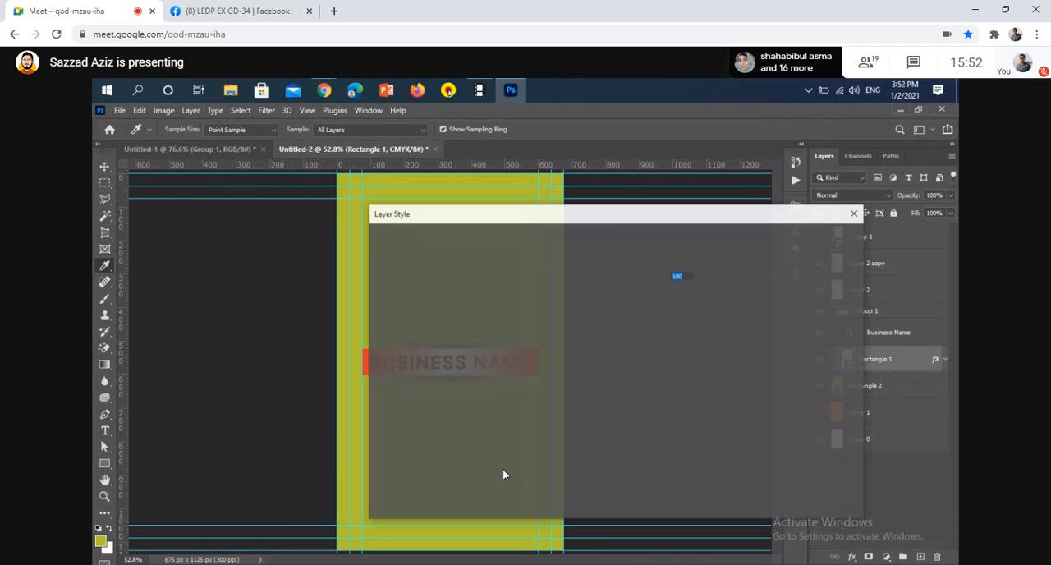
left_click(423, 407)
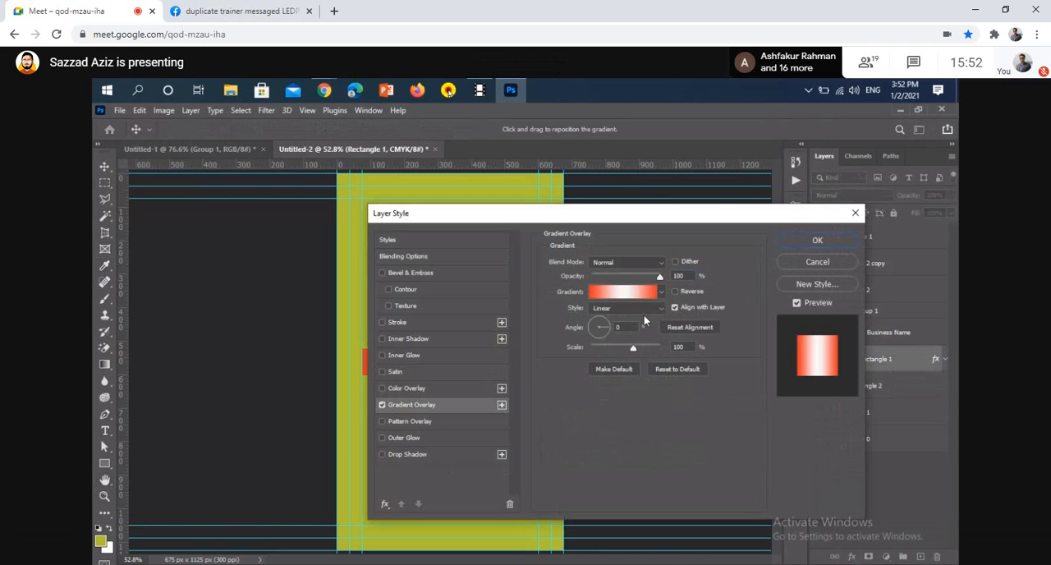
left_click(662, 294)
left_click(662, 294)
left_click(640, 293)
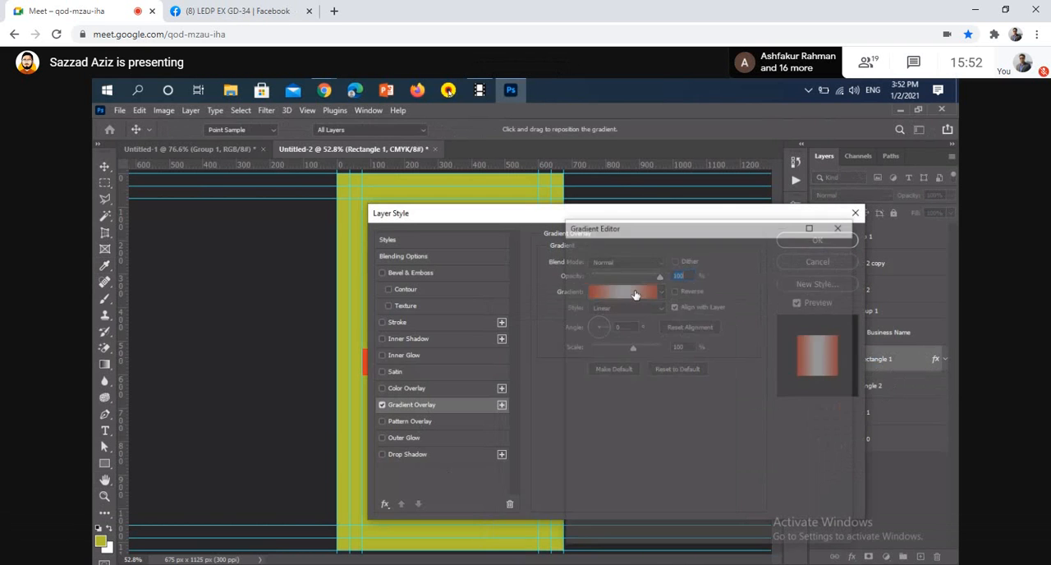
left_click(580, 458)
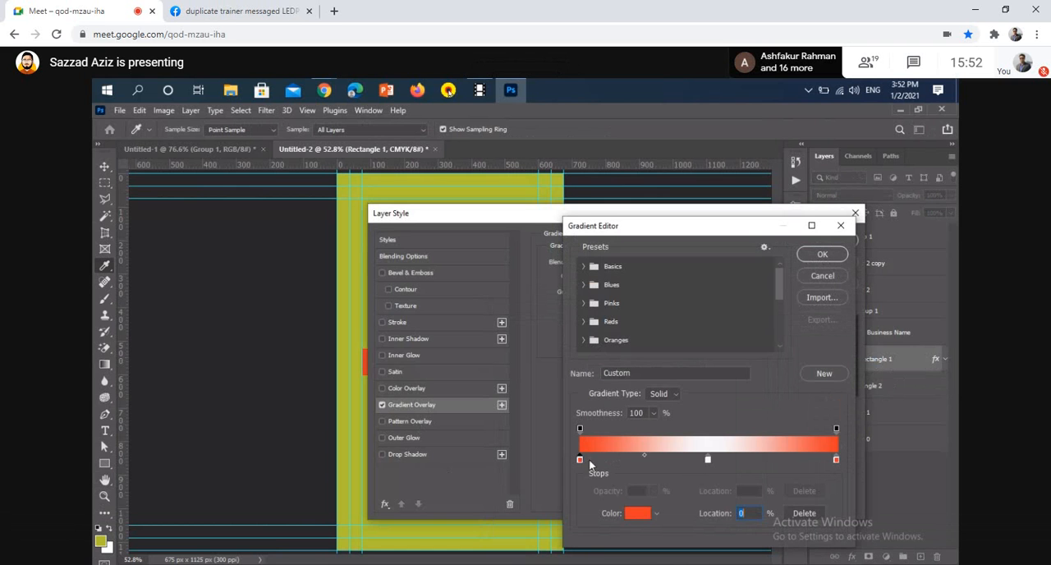
left_click(628, 516)
left_click(482, 528)
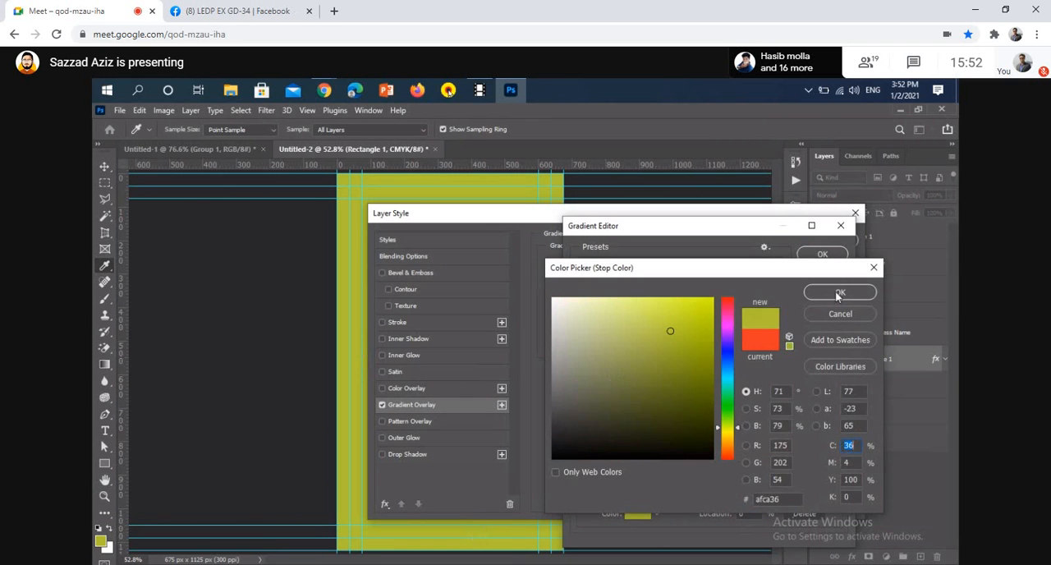
left_click(854, 289)
Recolour the gradient's 100% stop with the same sampled olive green and apply the layer style to Rectangle 1
left_click(837, 460)
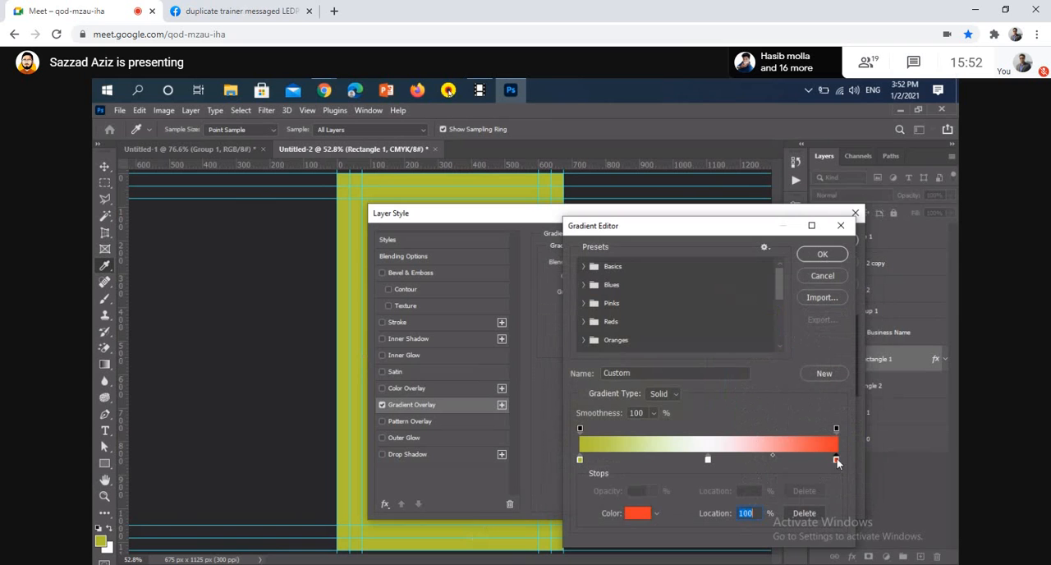
left_click(471, 529)
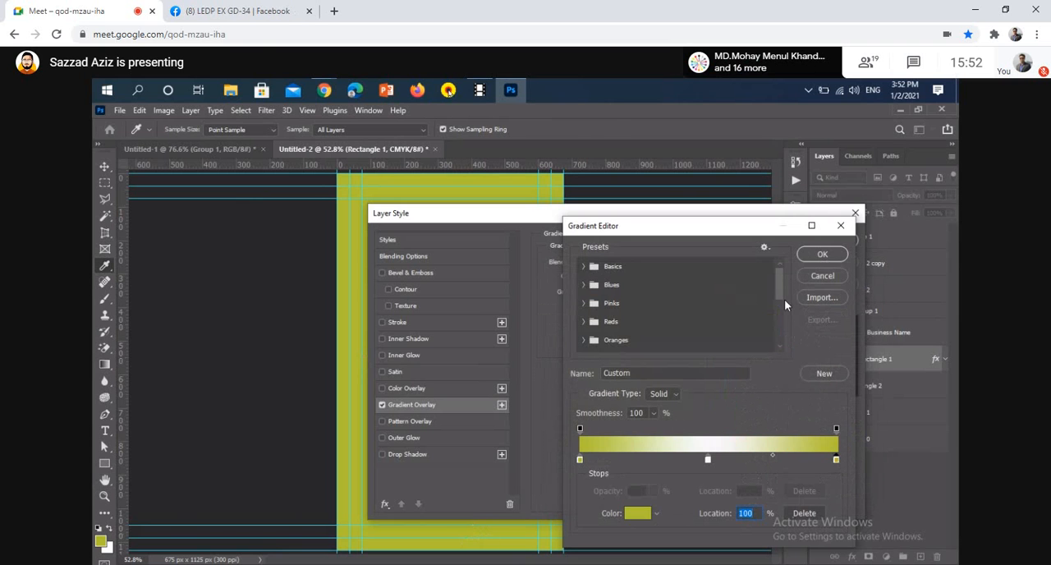
left_click(821, 255)
left_click(818, 240)
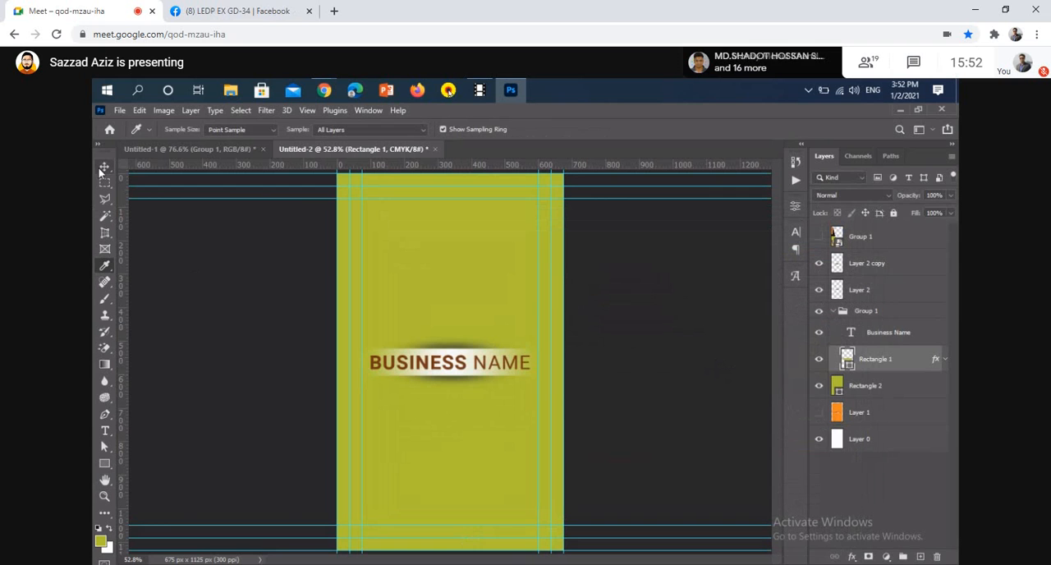
Check the green reference card, then recolour the whole BUSINESS NAME text dark olive #384400 and commit the edit
left_click(209, 152)
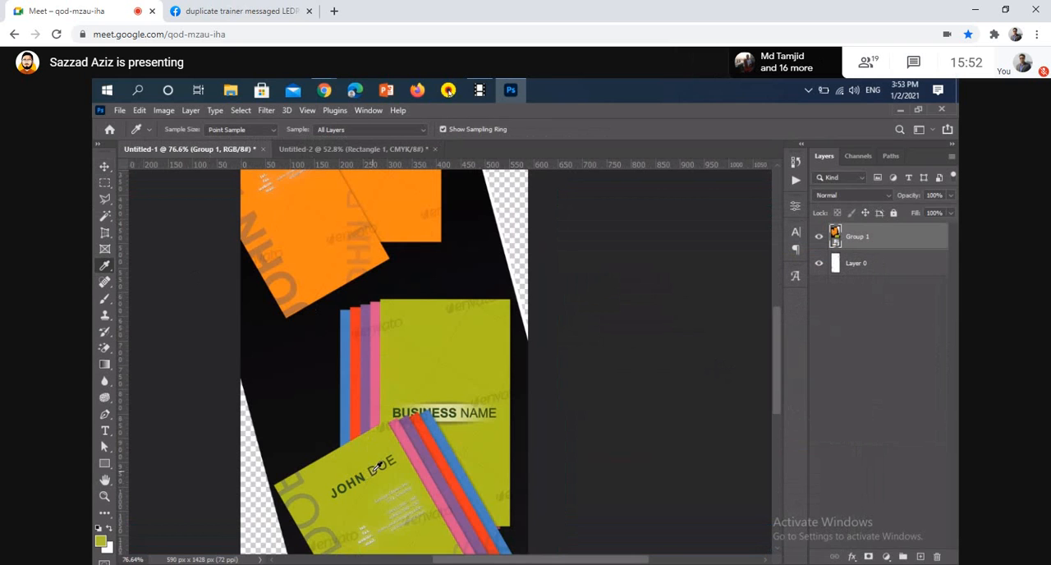
left_click(325, 150)
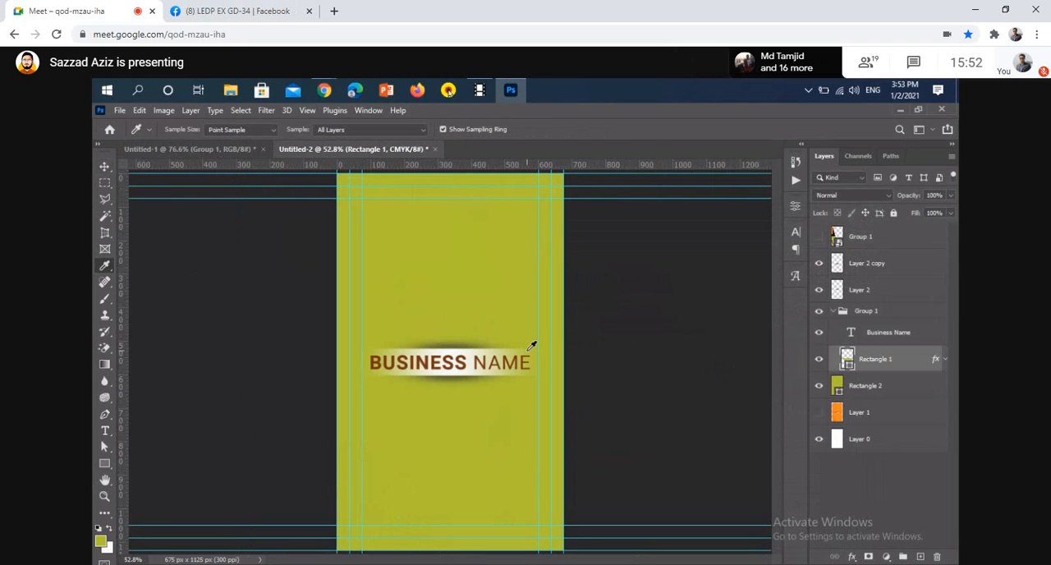
key("t")
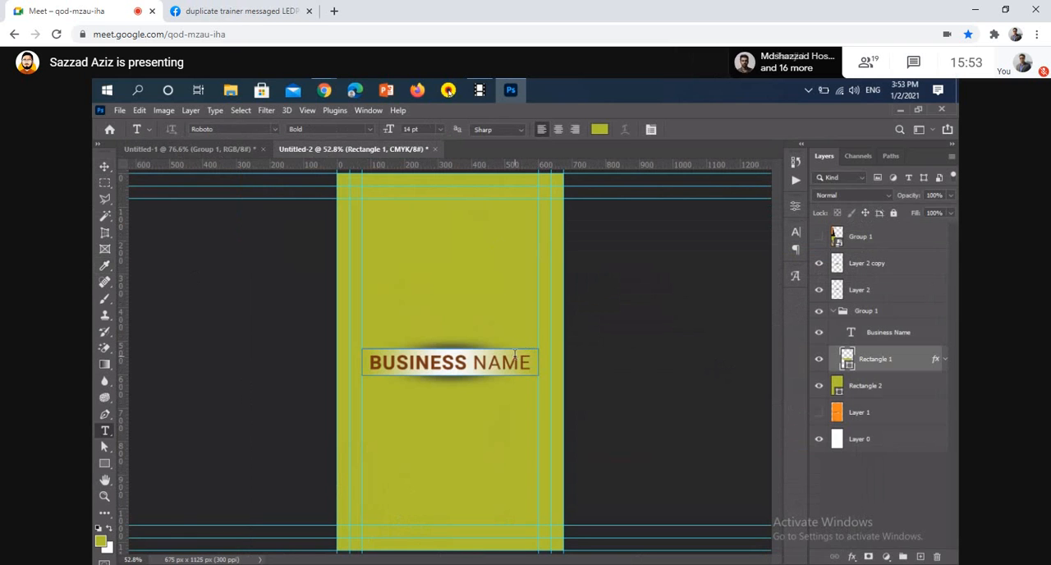
left_click(502, 361)
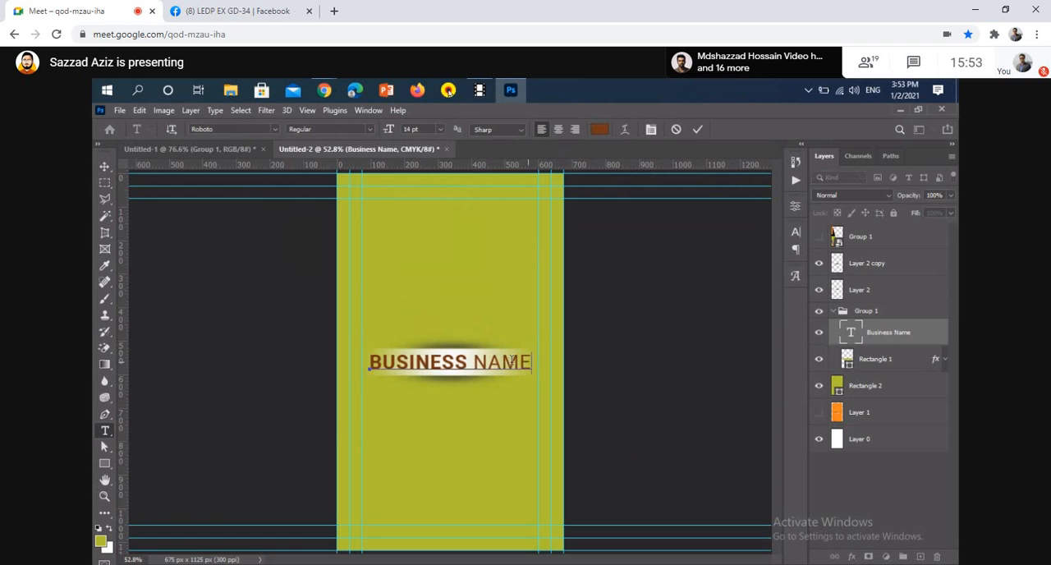
left_click_drag(532, 361, 366, 362)
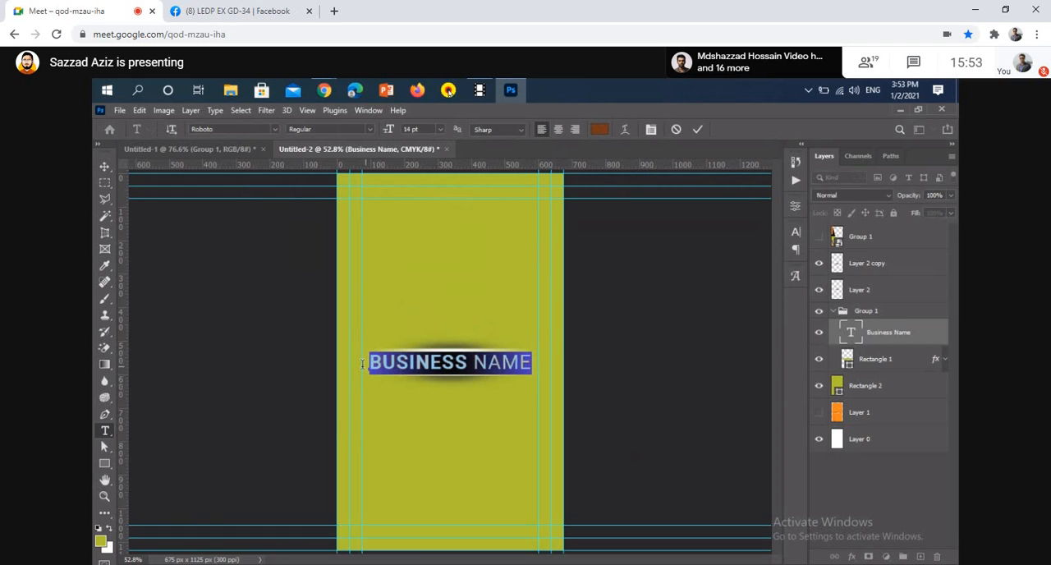
left_click(600, 129)
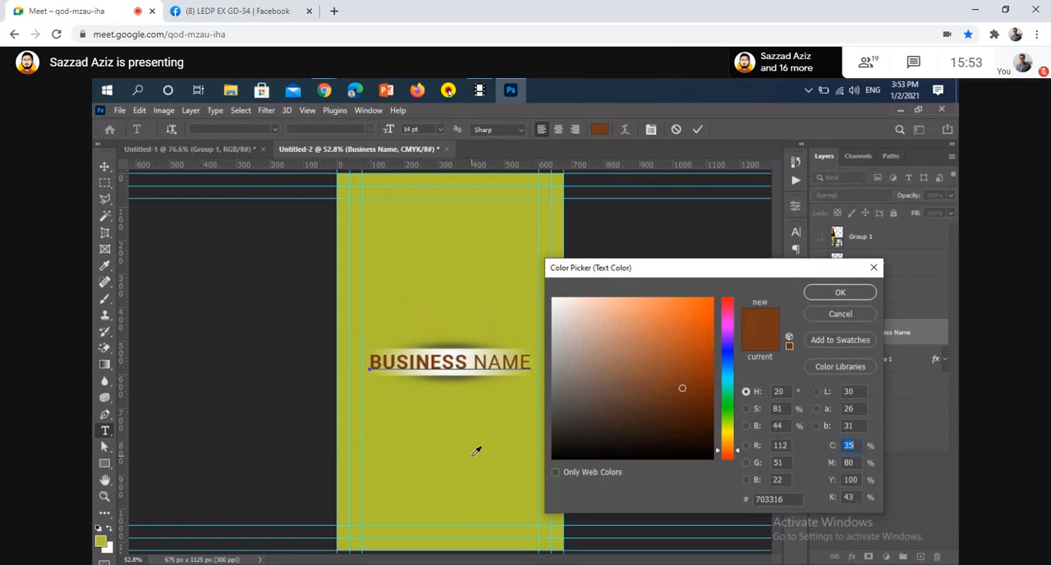
left_click(477, 451)
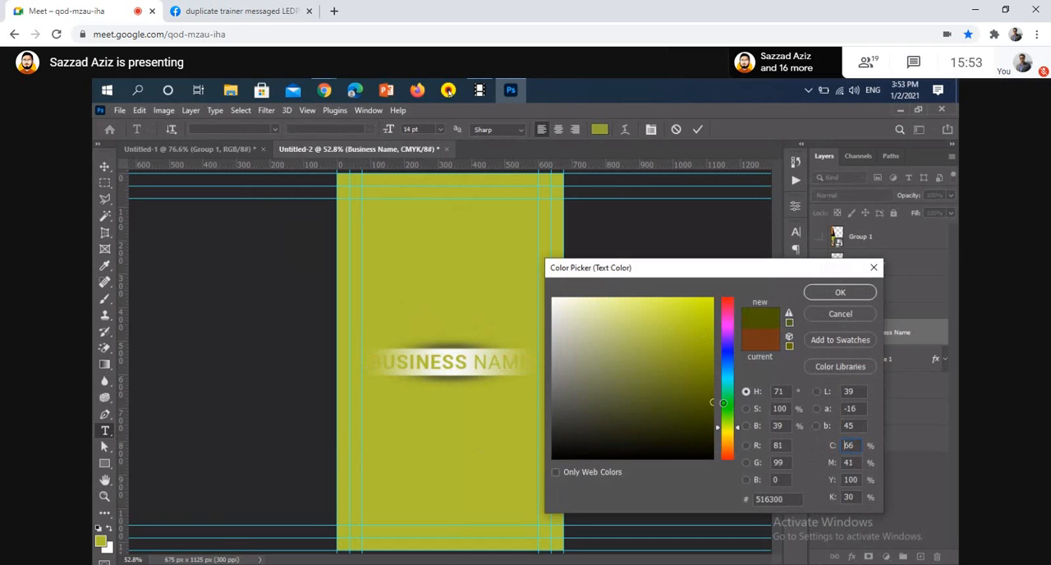
left_click_drag(723, 402, 726, 421)
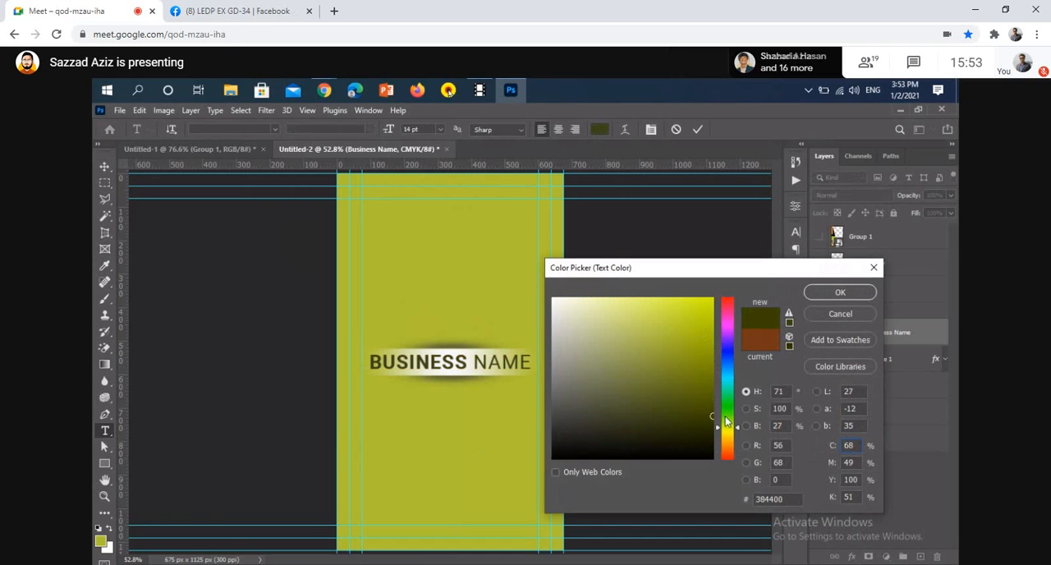
left_click(846, 294)
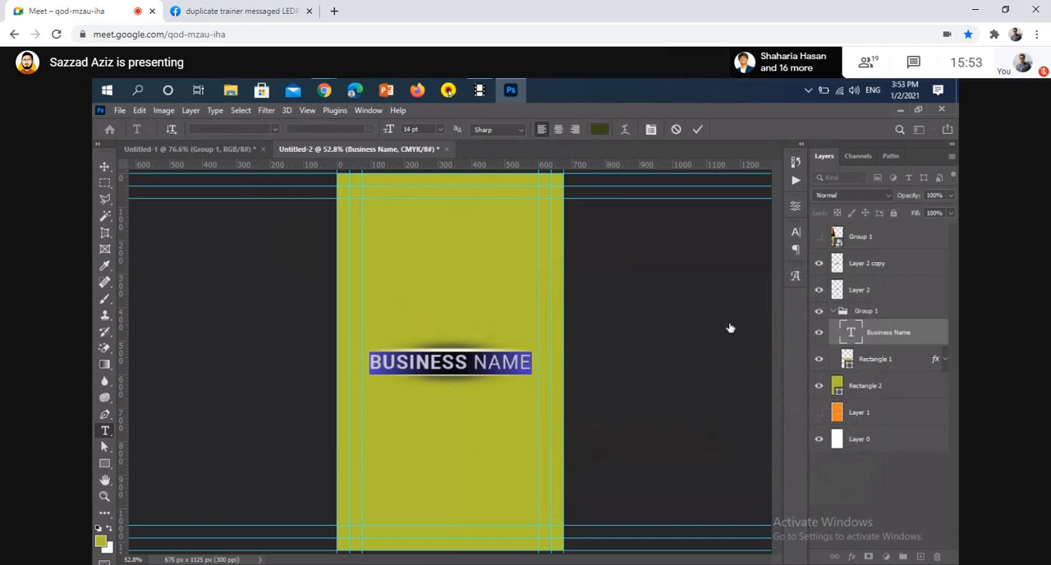
left_click(696, 130)
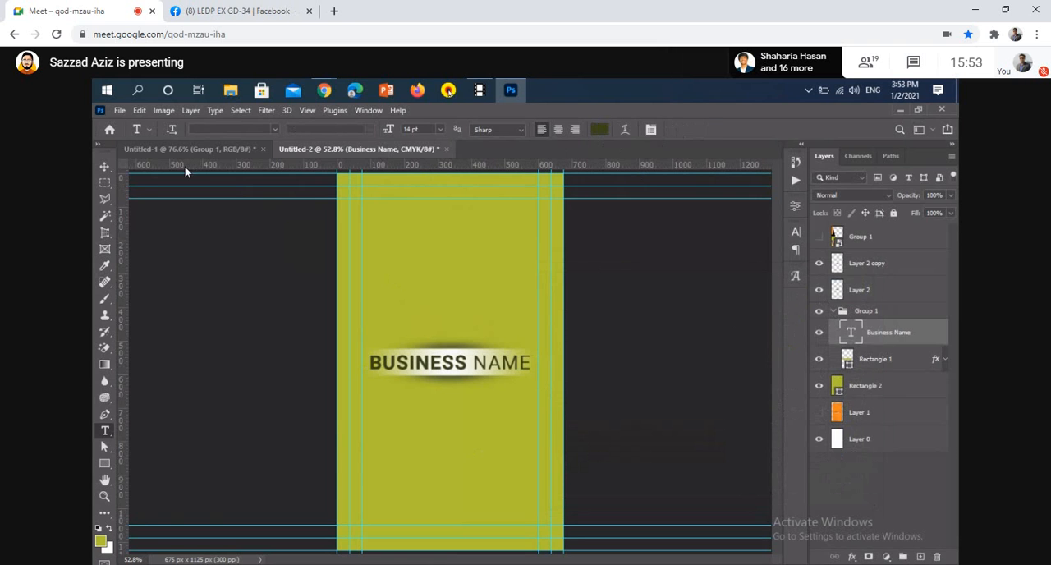
left_click(104, 166)
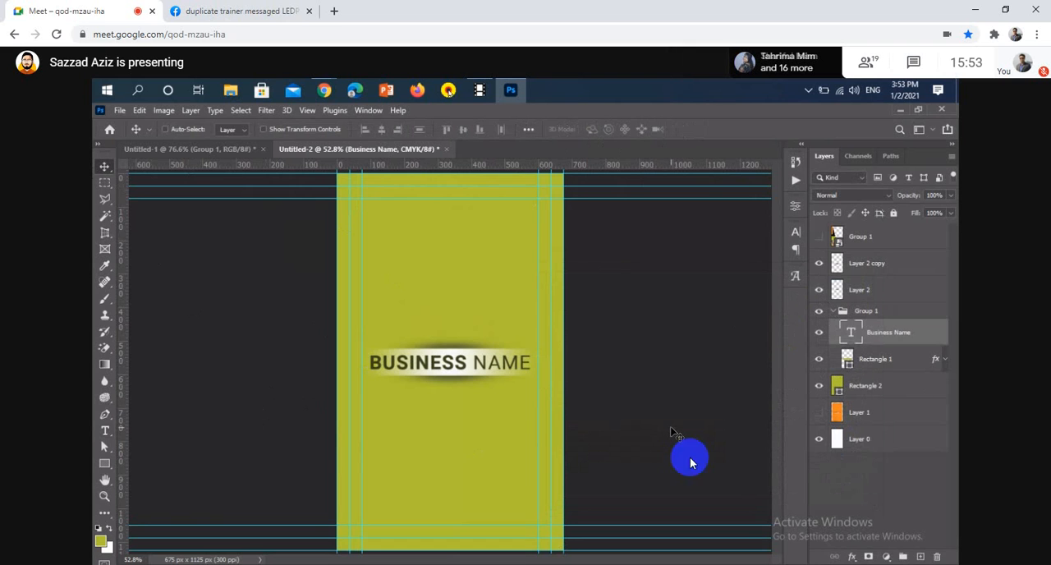
left_click(480, 538)
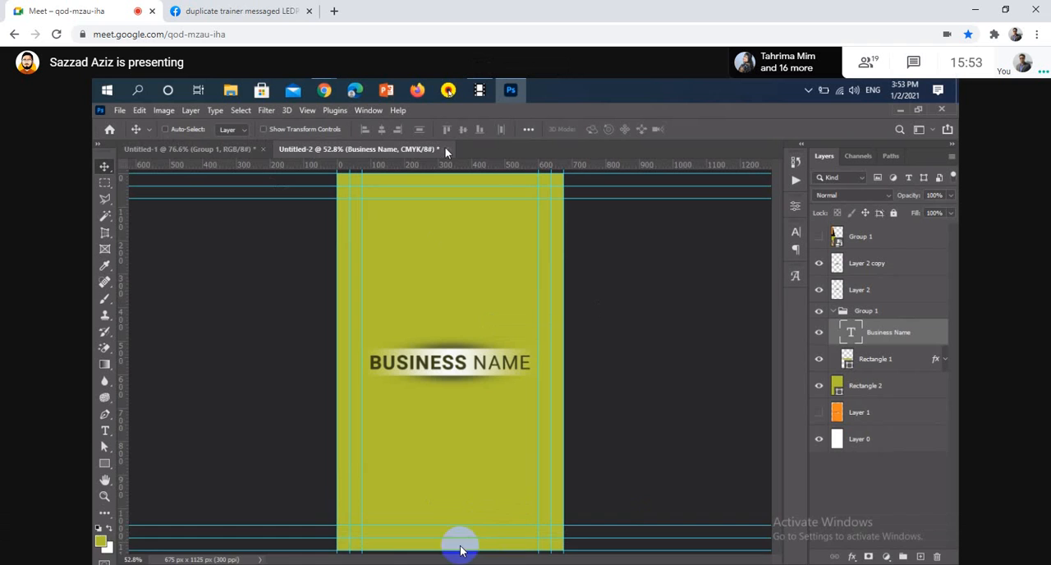
left_click(479, 549)
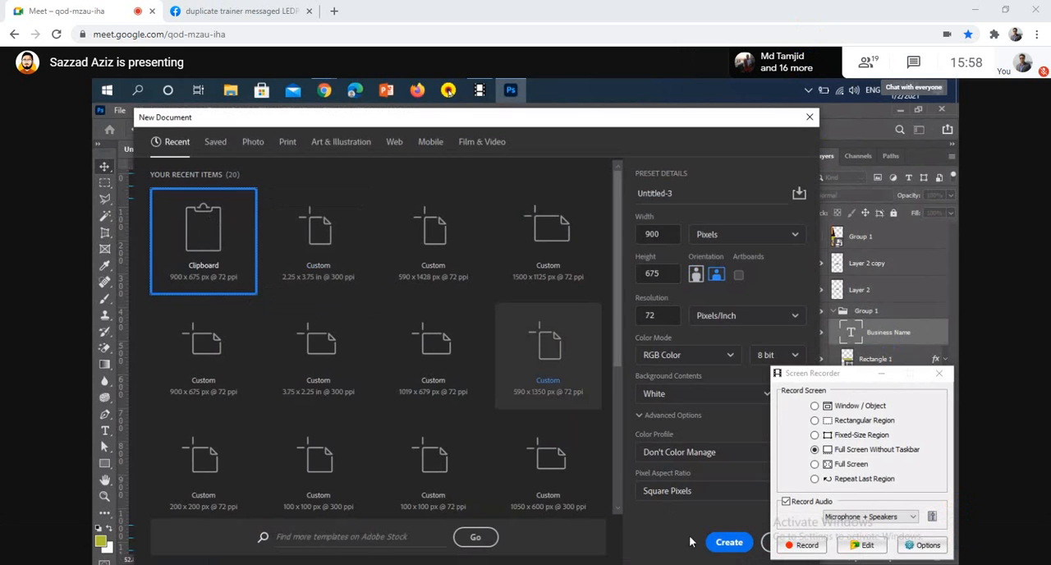
Create a 900 x 675 px document at 72 ppi in RGB with a white background, and add an empty layer
left_click(721, 543)
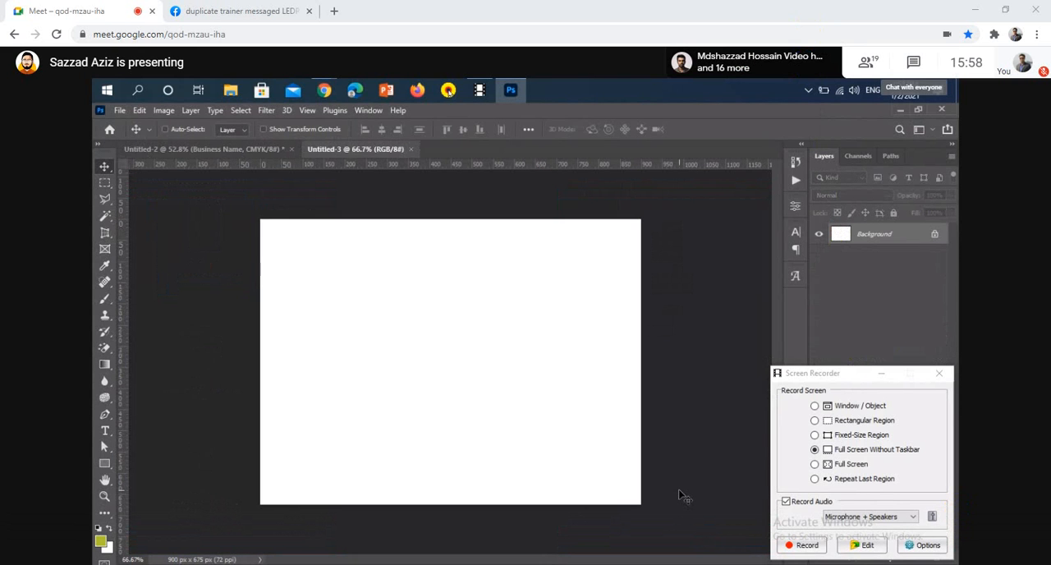
key("ctrl+shift+alt+n")
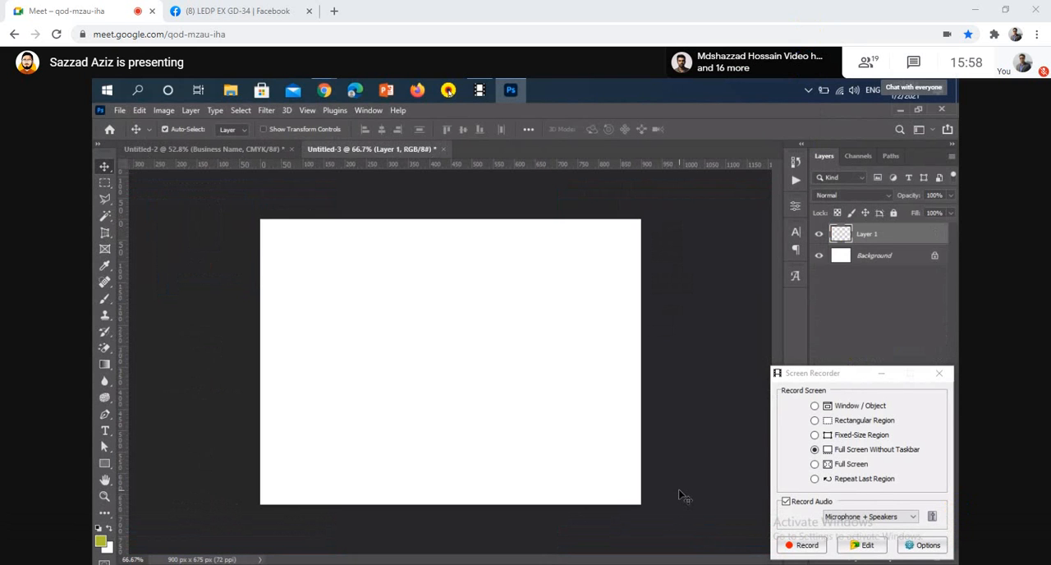
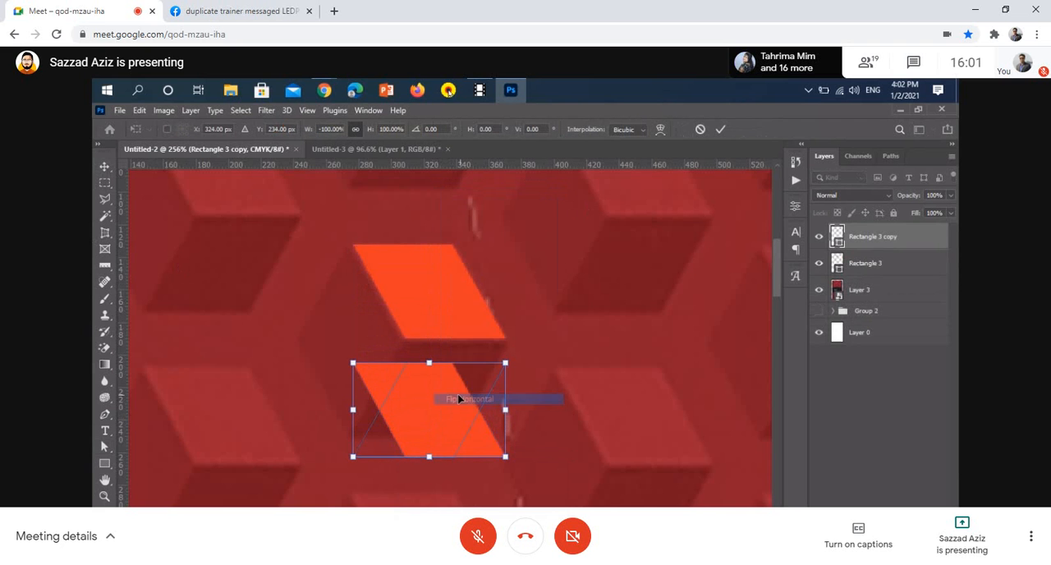
Move the flipped Rectangle 3 copy up to Y 219 px so it meets Rectangle 3's bottom edge, and commit the transform
left_click_drag(449, 391, 452, 385)
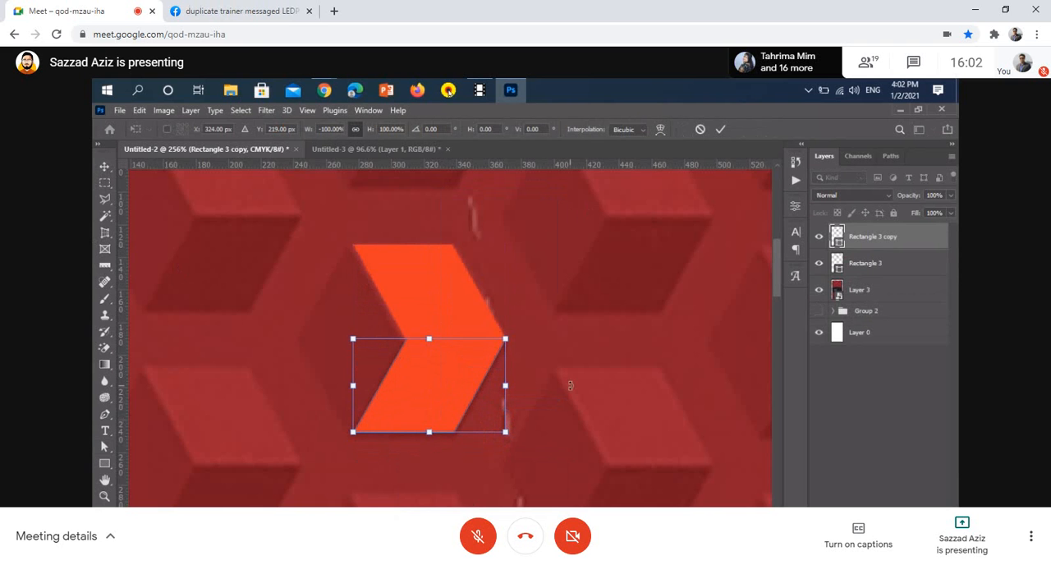
left_click(720, 131)
scroll(423, 337, "up", 7)
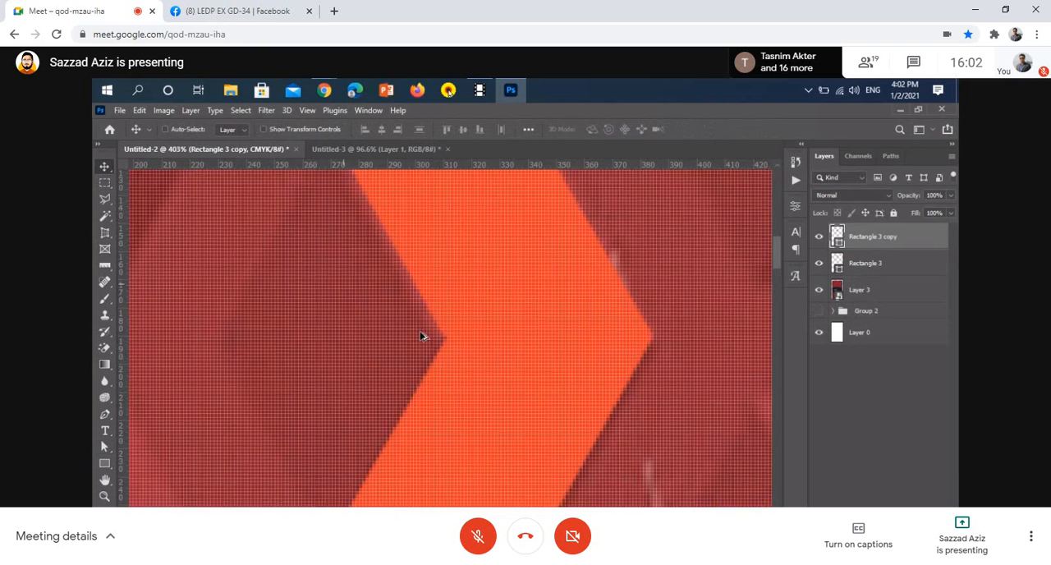
scroll(451, 356, "down", 6)
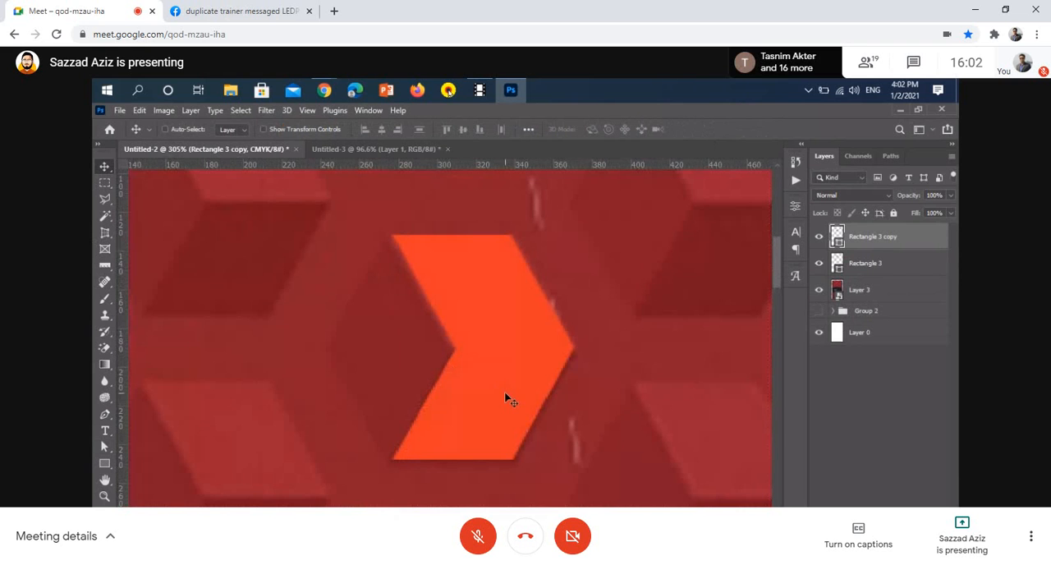
Duplicate the lower parallelogram directly to its left and nudge the duplicate's upper inner anchor point right onto the shared corner
left_click_drag(495, 402, 371, 384)
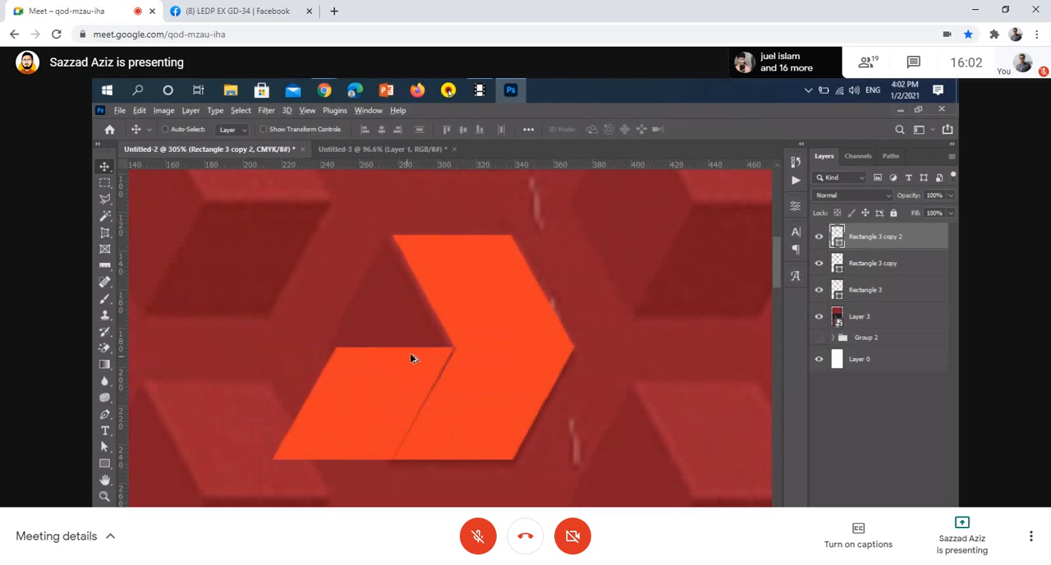
scroll(411, 354, "up", 3)
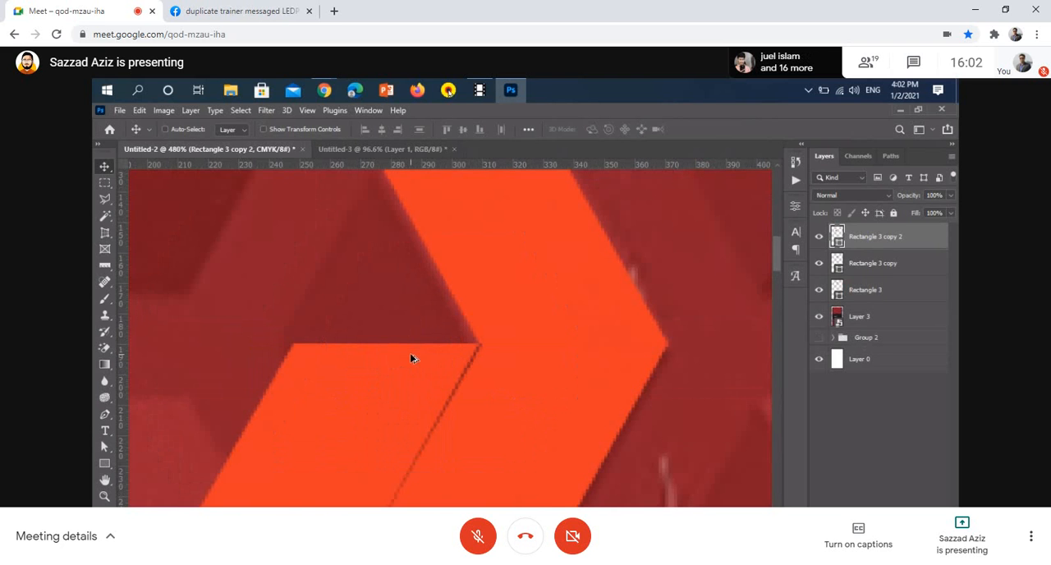
left_click(104, 447)
scroll(504, 324, "up", 3)
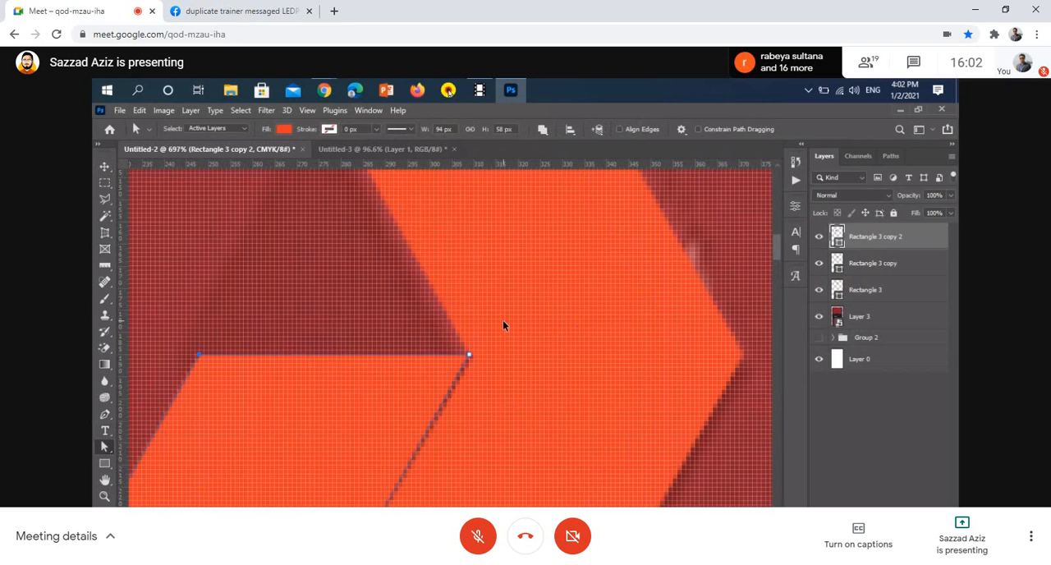
scroll(503, 326, "up", 2)
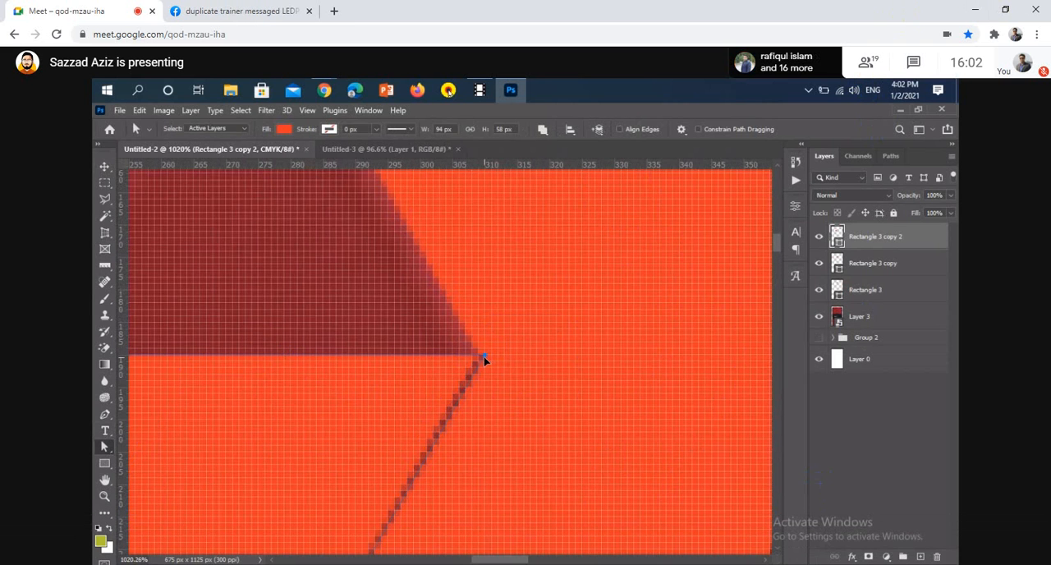
left_click(484, 357)
Move the duplicate's two outer anchor points up and right so the shape becomes the hexagon's left face, about 66 x 116 px
scroll(504, 361, "down", 1)
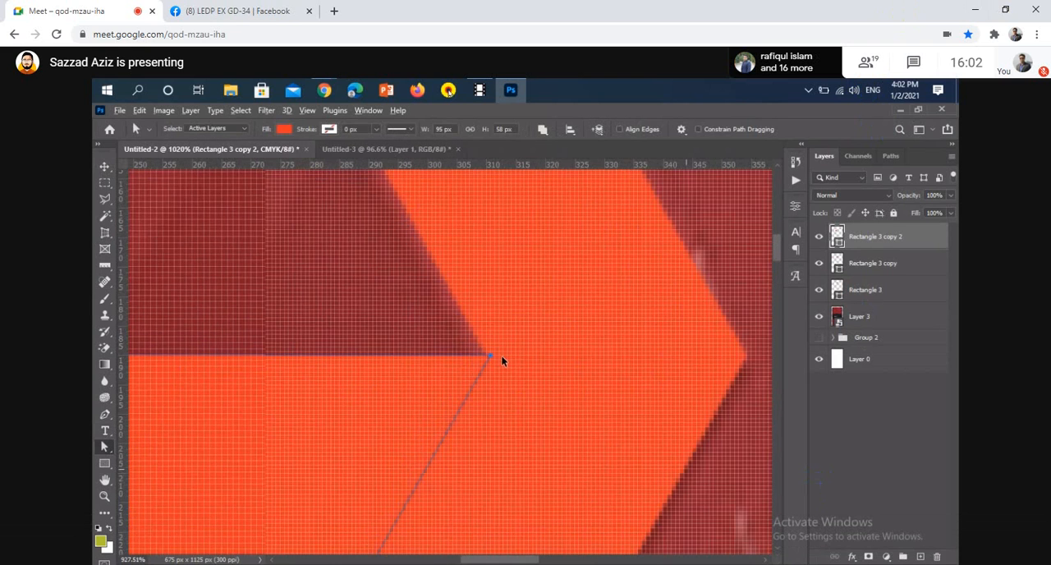
scroll(501, 355, "down", 8)
left_click_drag(252, 303, 362, 505)
left_click_drag(311, 446, 378, 305)
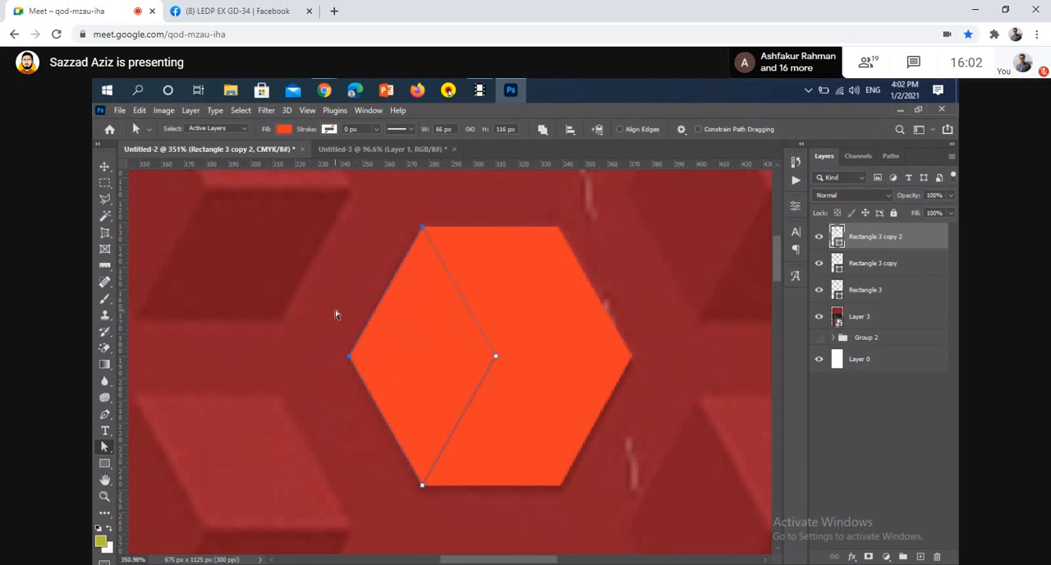
left_click(251, 330)
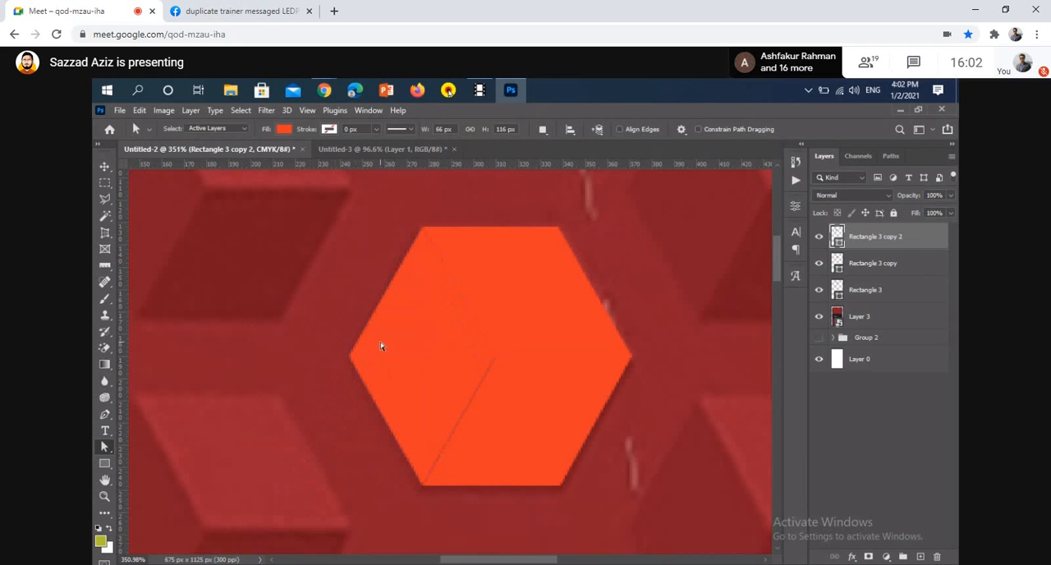
Hide the Layer 3 reference image and examine the seams between the hexagon's three faces
left_click(104, 165)
scroll(428, 293, "up", 5)
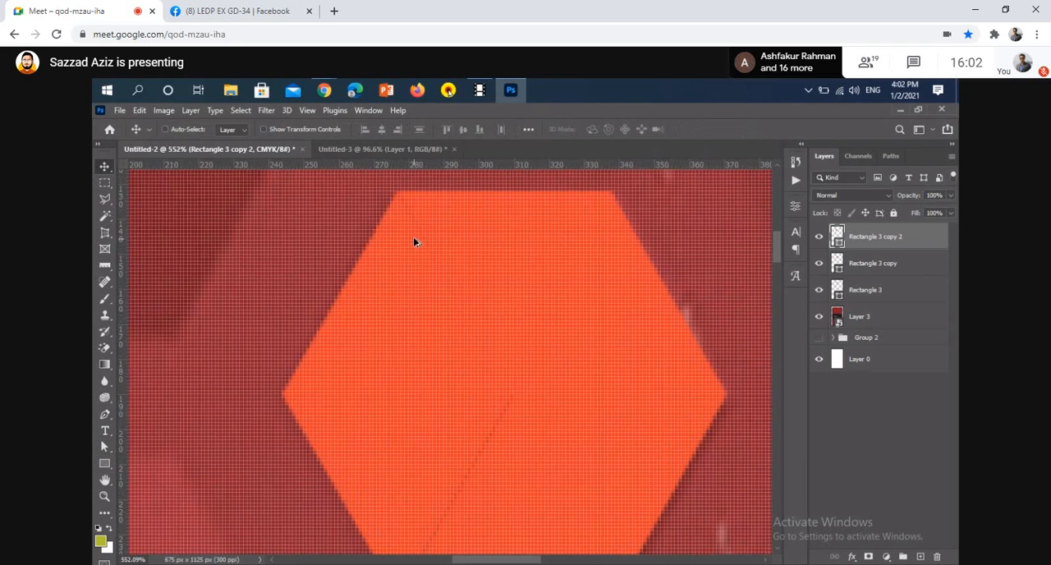
left_click(407, 285)
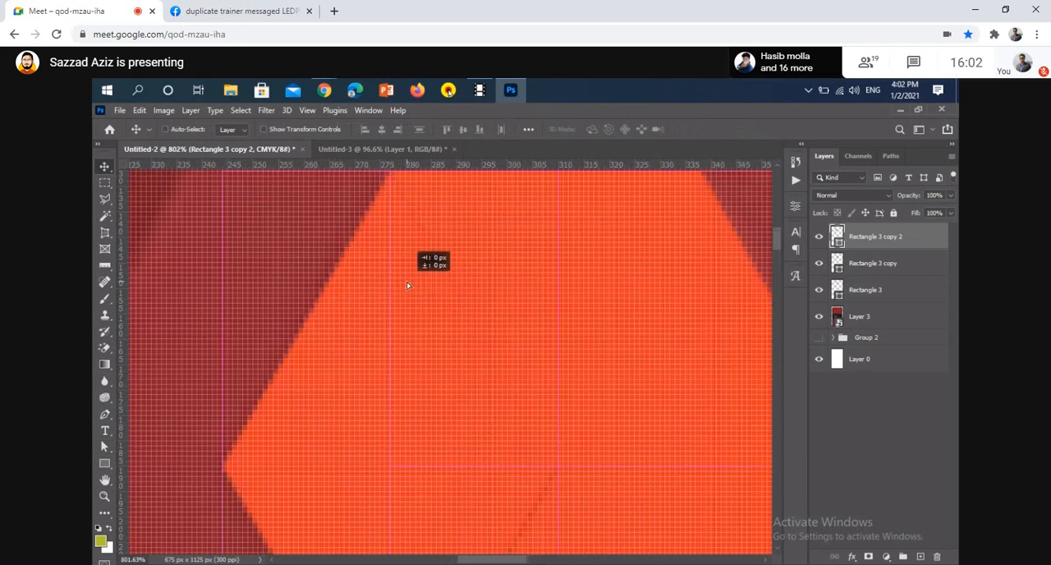
scroll(404, 294, "down", 3)
scroll(404, 294, "down", 1)
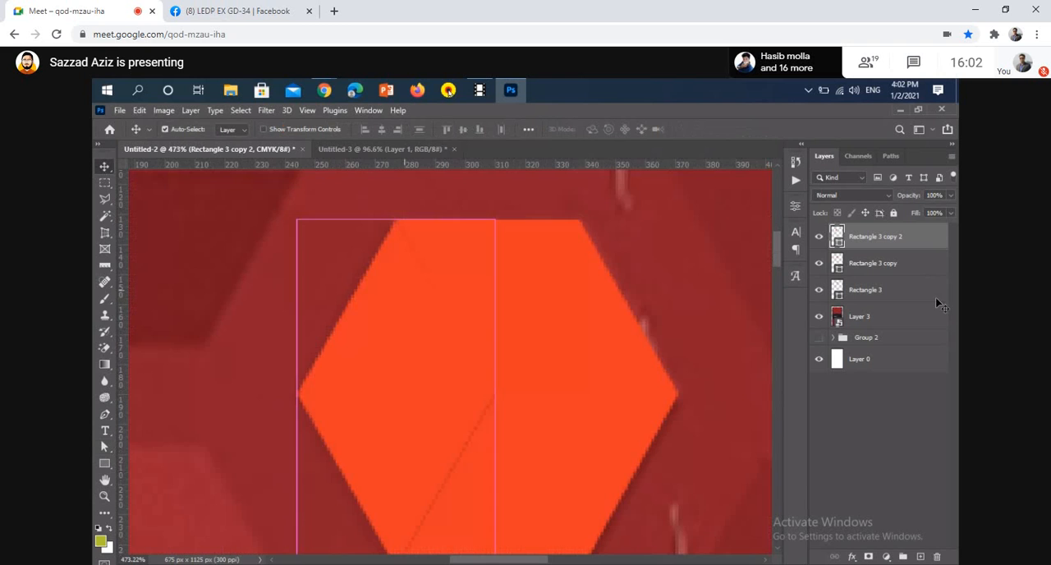
left_click(819, 317)
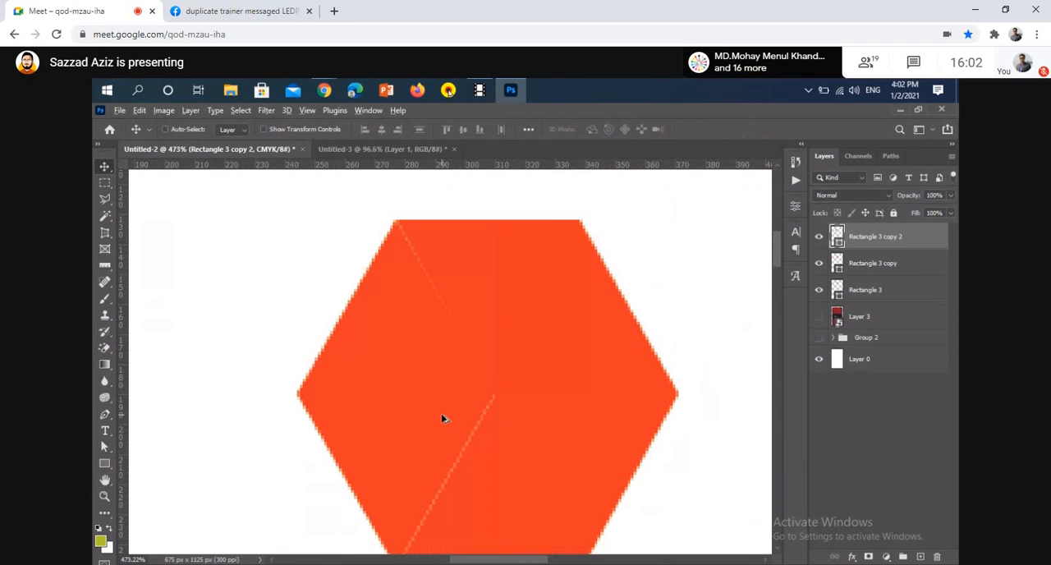
scroll(441, 418, "up", 2)
scroll(300, 398, "down", 2)
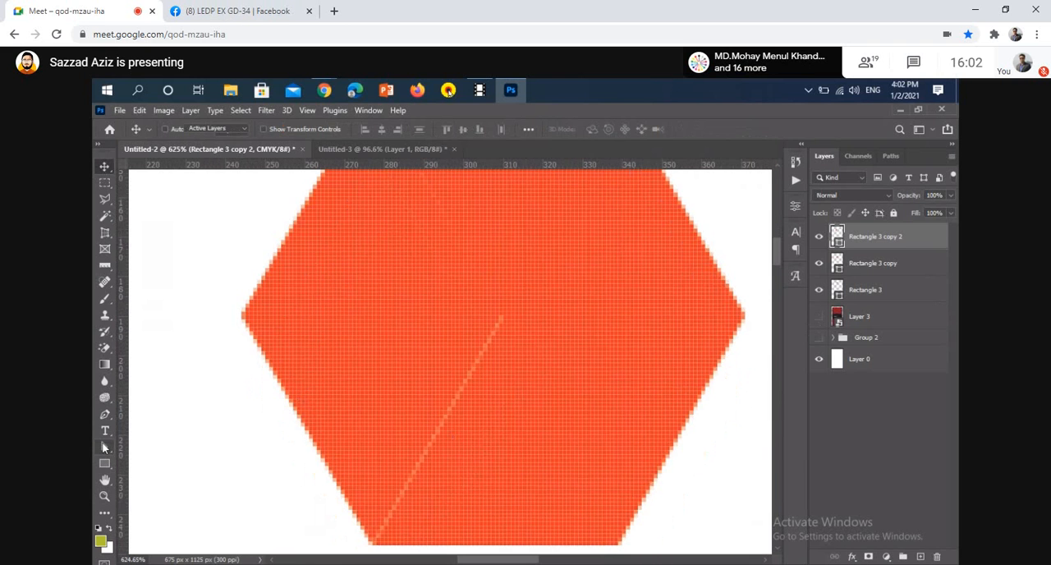
Shift the left face's centre and bottom anchor points slightly right to overlap the lower face and close the lower seam
left_click(104, 446)
scroll(336, 507, "down", 1)
left_click_drag(338, 523, 498, 285)
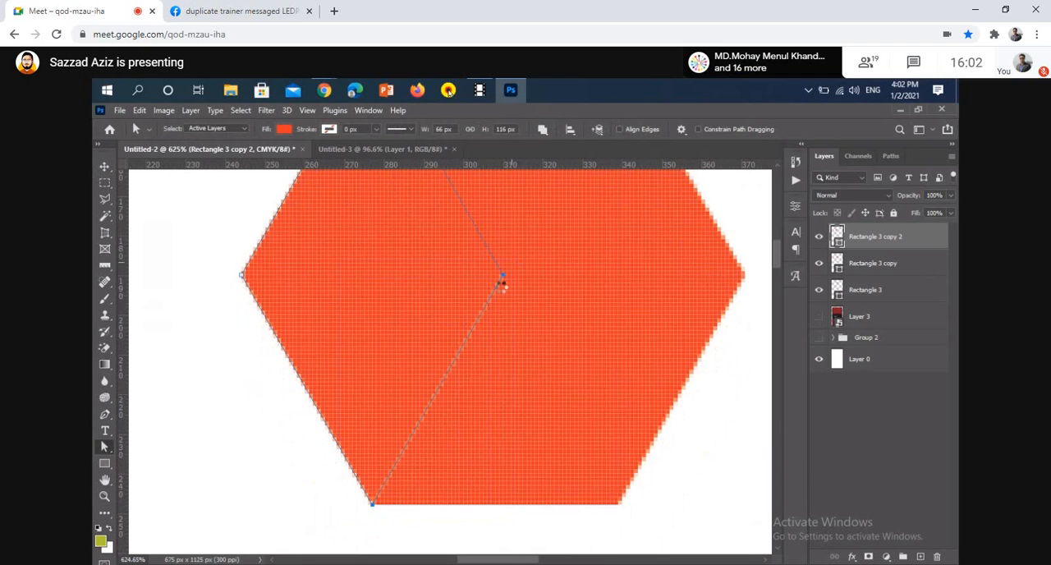
scroll(489, 284, "up", 1)
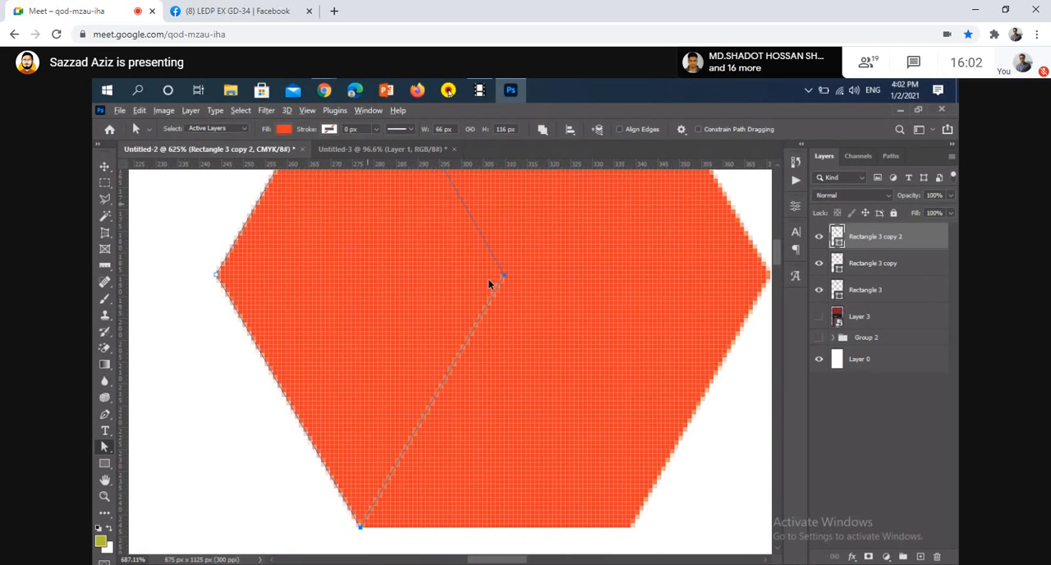
scroll(489, 284, "up", 8)
left_click_drag(515, 275, 520, 275)
scroll(516, 278, "down", 1)
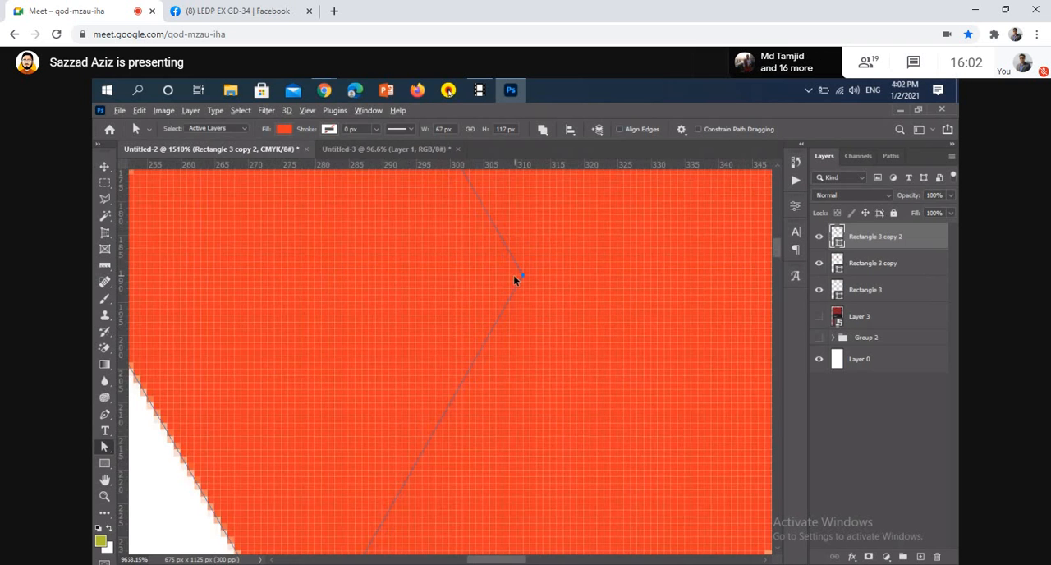
Shift the left face's top anchor point slightly right to close the seam with the upper face
scroll(515, 280, "down", 5)
scroll(369, 197, "up", 5)
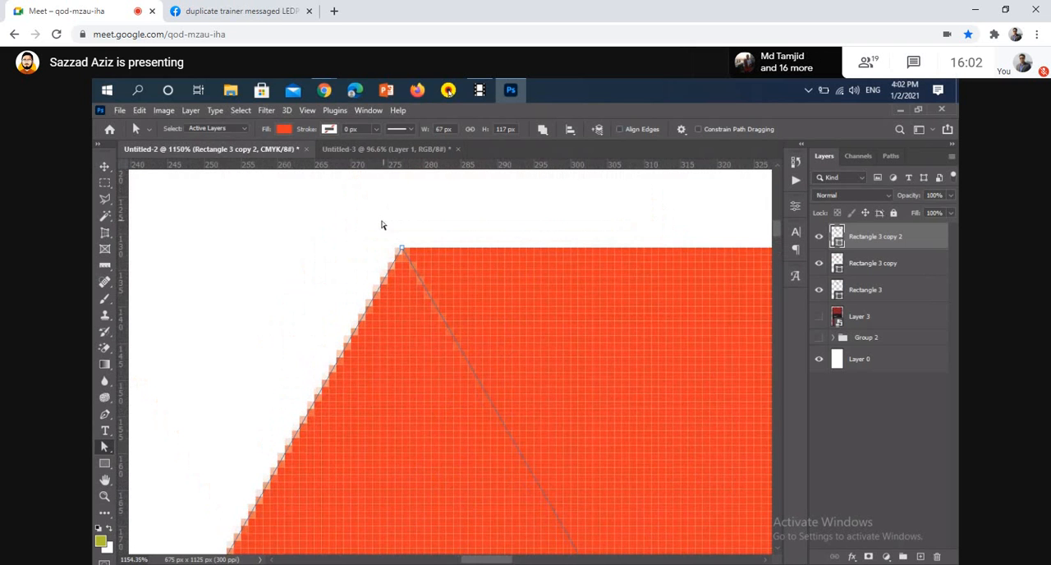
left_click(402, 250)
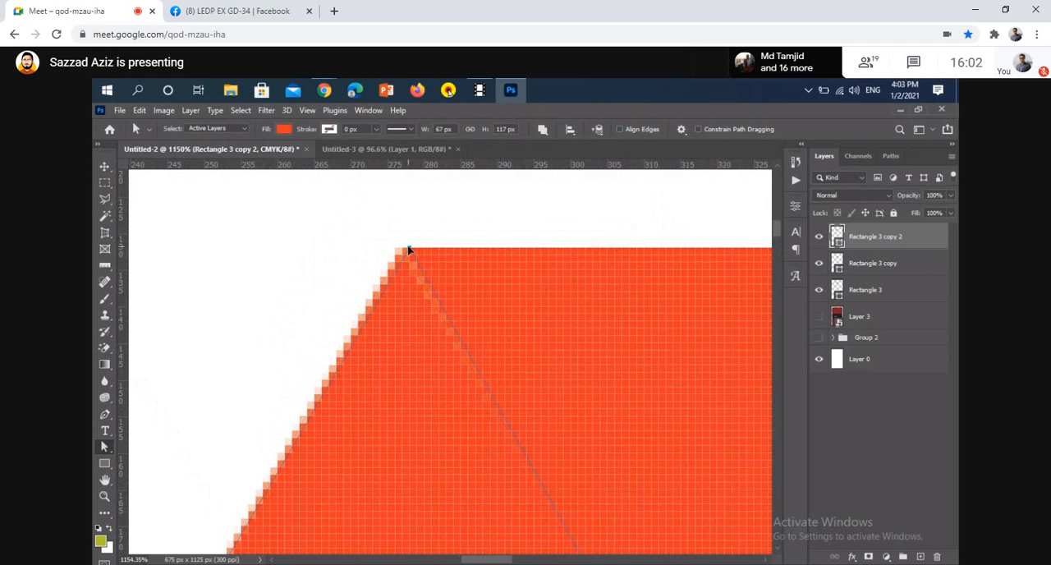
scroll(408, 250, "down", 1)
scroll(408, 250, "down", 3)
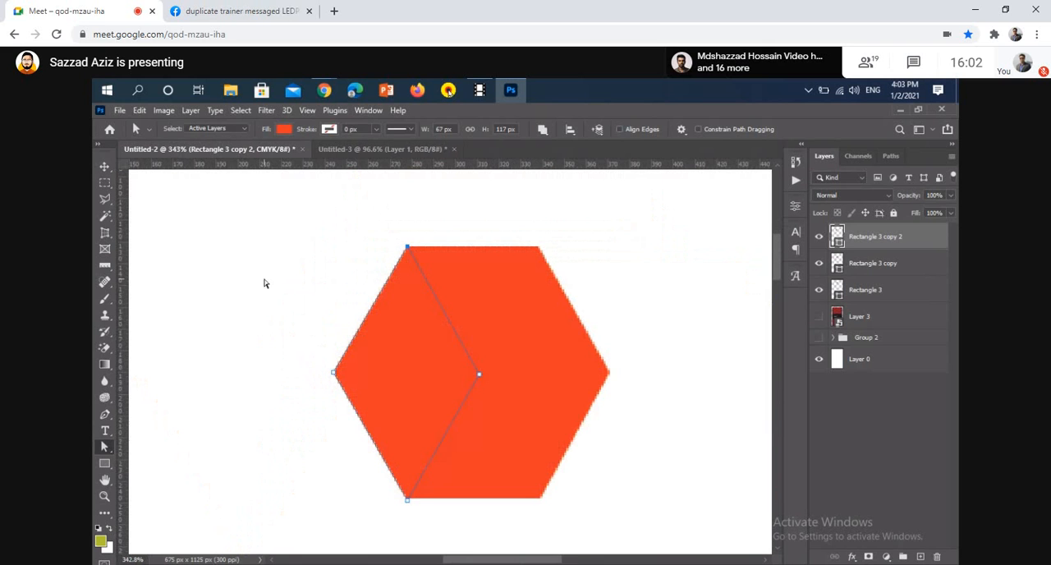
Deselect the left face and examine the whole hexagon for remaining gaps
left_click(105, 167)
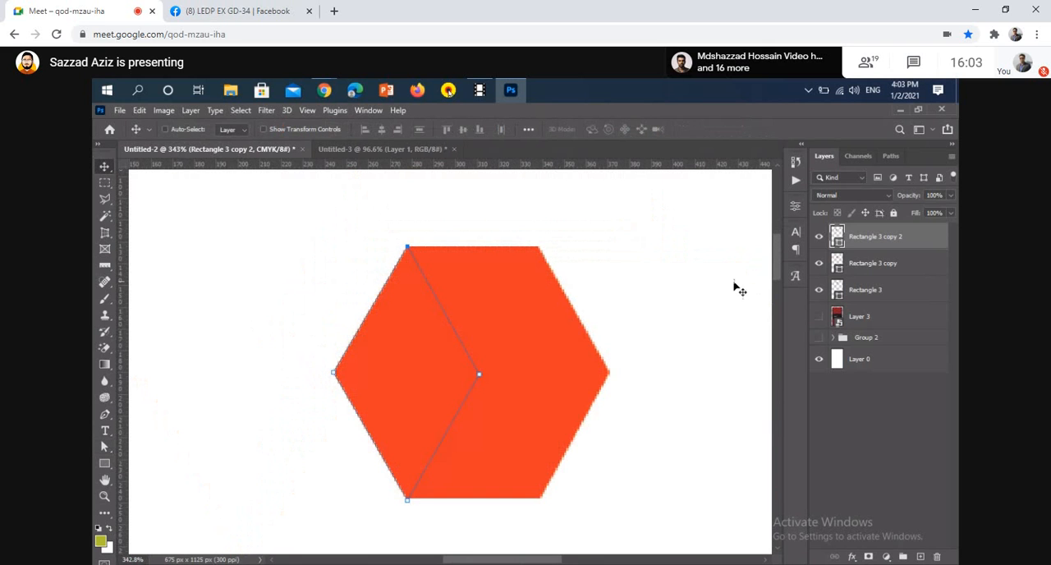
scroll(633, 307, "down", 2)
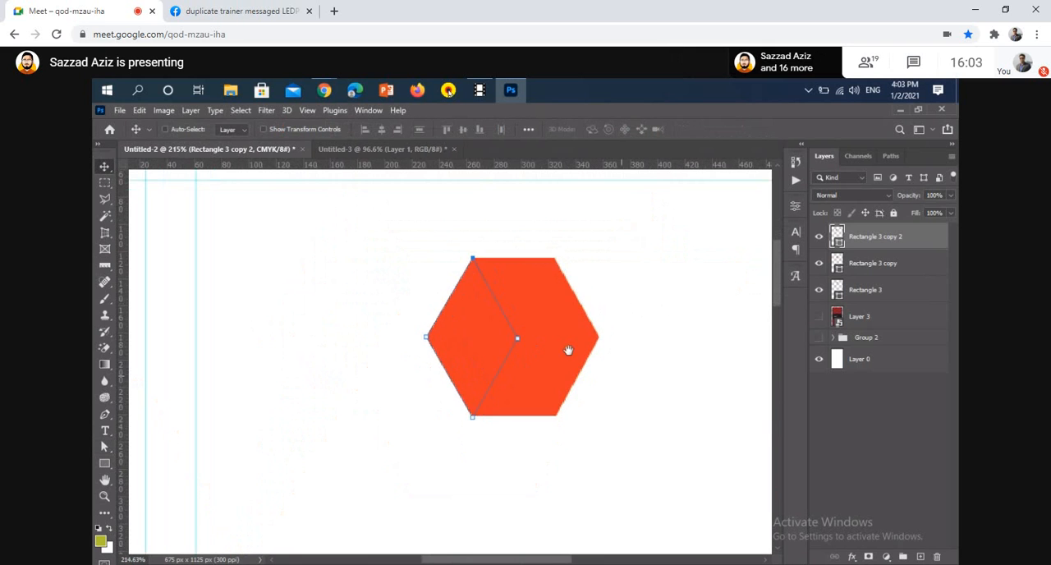
scroll(570, 355, "down", 4)
left_click(258, 365)
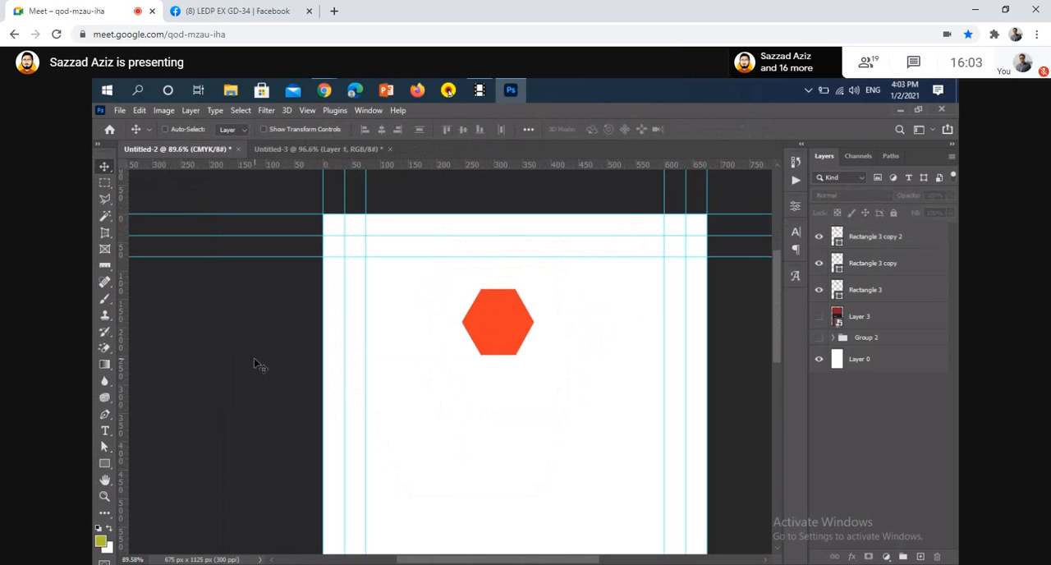
scroll(497, 322, "up", 3)
scroll(495, 321, "up", 4)
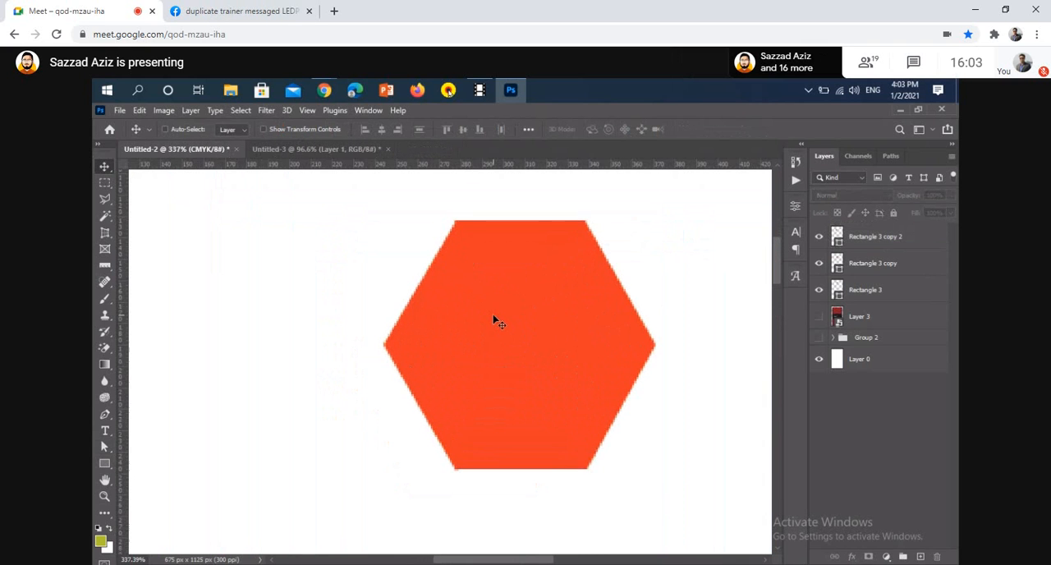
Show the Layer 3 reference image again and compare the hexagon's edges with the cube pattern beneath
left_click(818, 318)
scroll(506, 356, "right", 3)
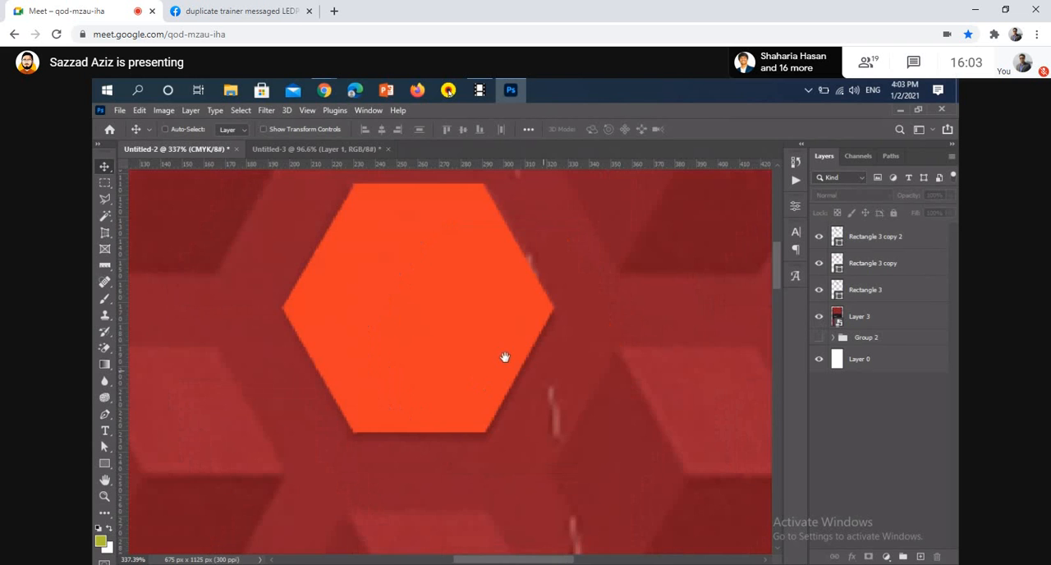
scroll(429, 263, "down", 1)
scroll(371, 271, "up", 5)
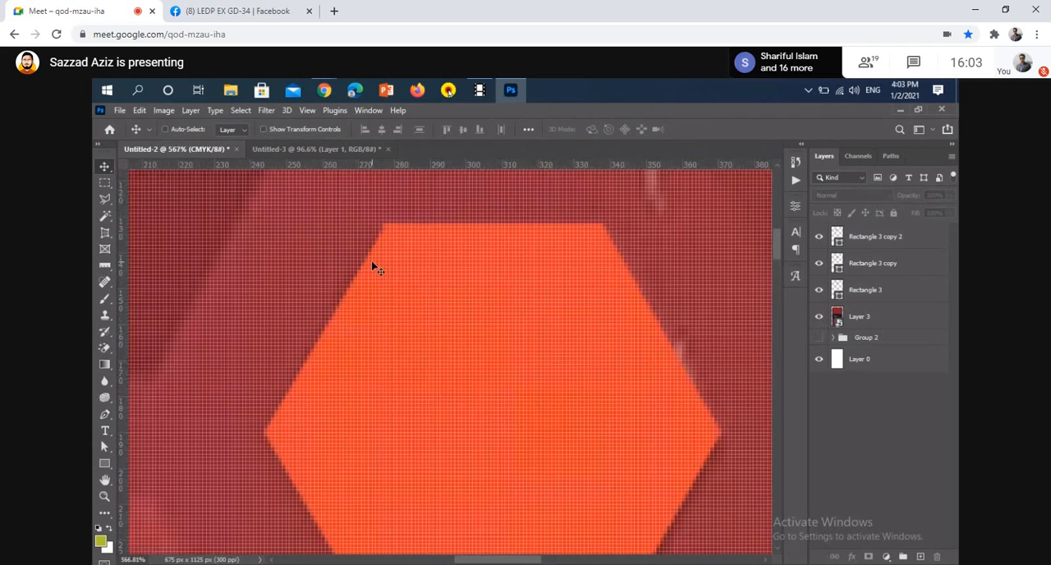
left_click(395, 301)
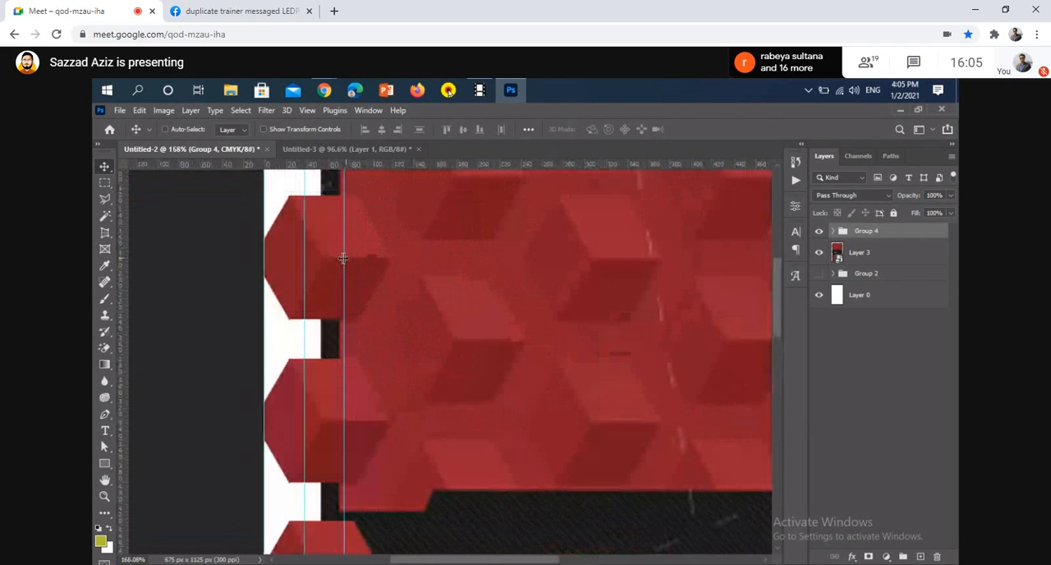
Toggle the meeting microphone on to speak and off again
mouse_move(514, 535)
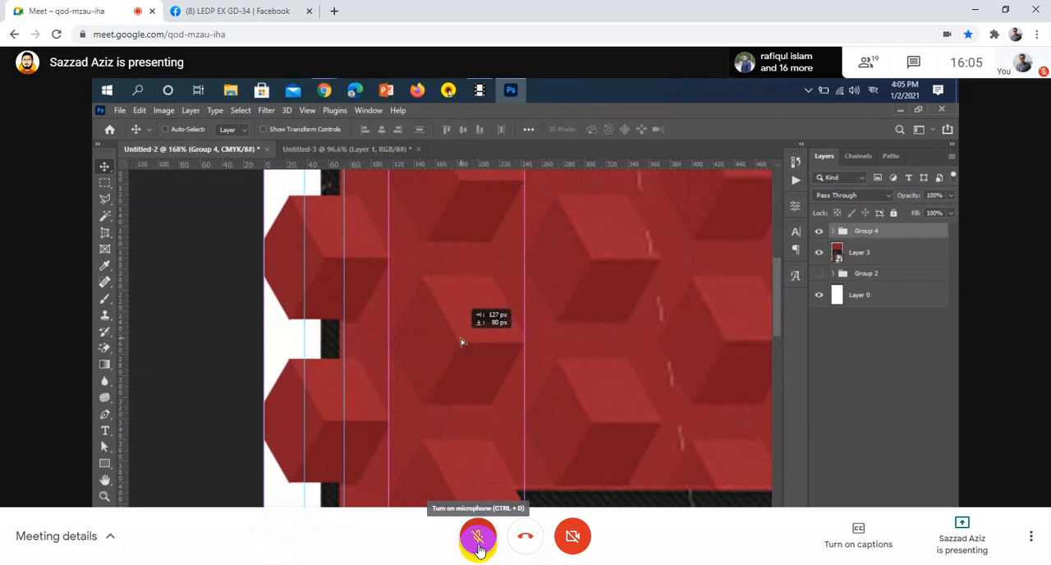
left_click(479, 542)
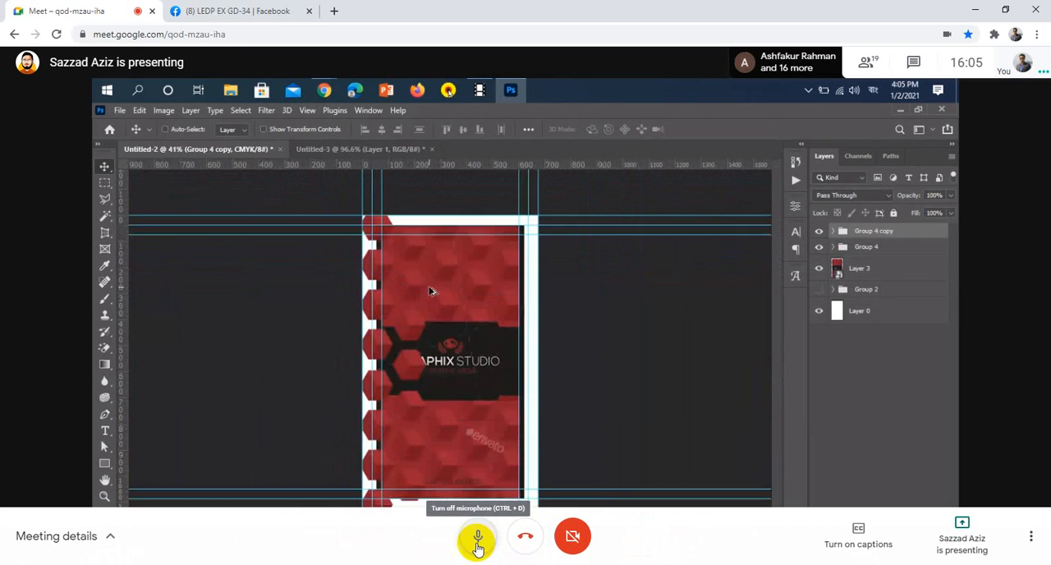
left_click(477, 538)
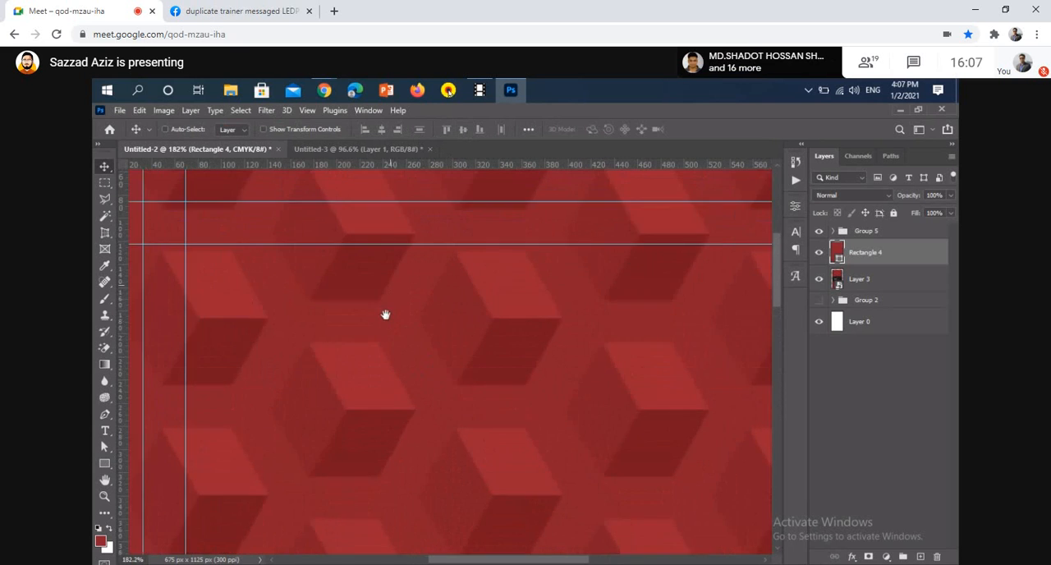
key("ctrl+d")
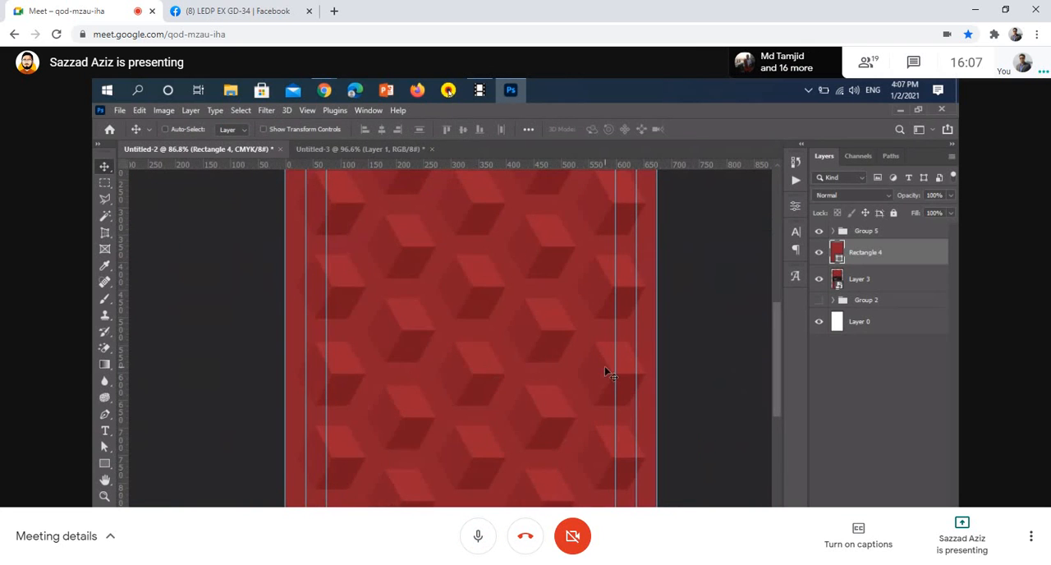
key("ctrl+d")
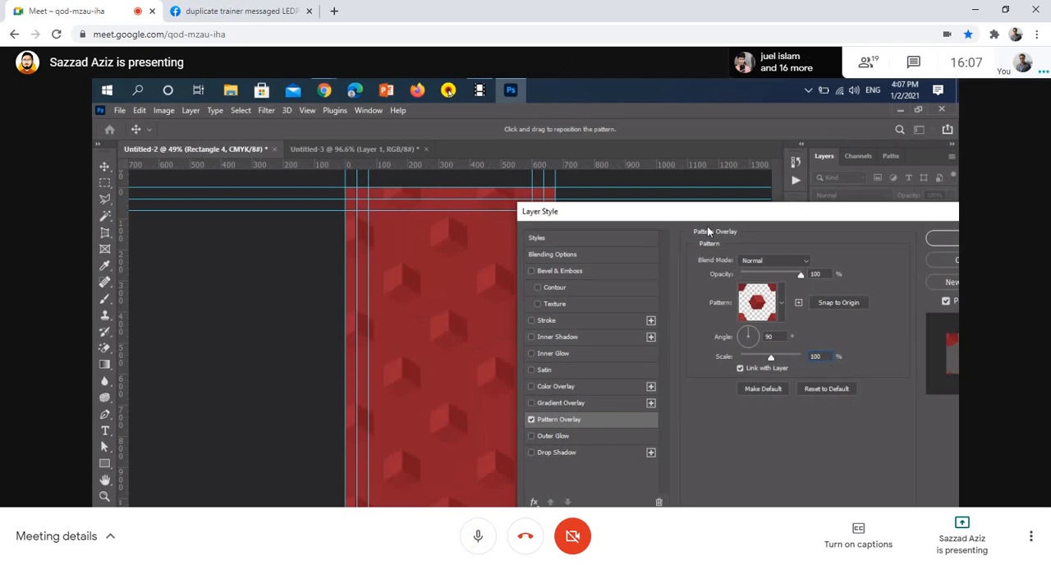
key("ctrl+d")
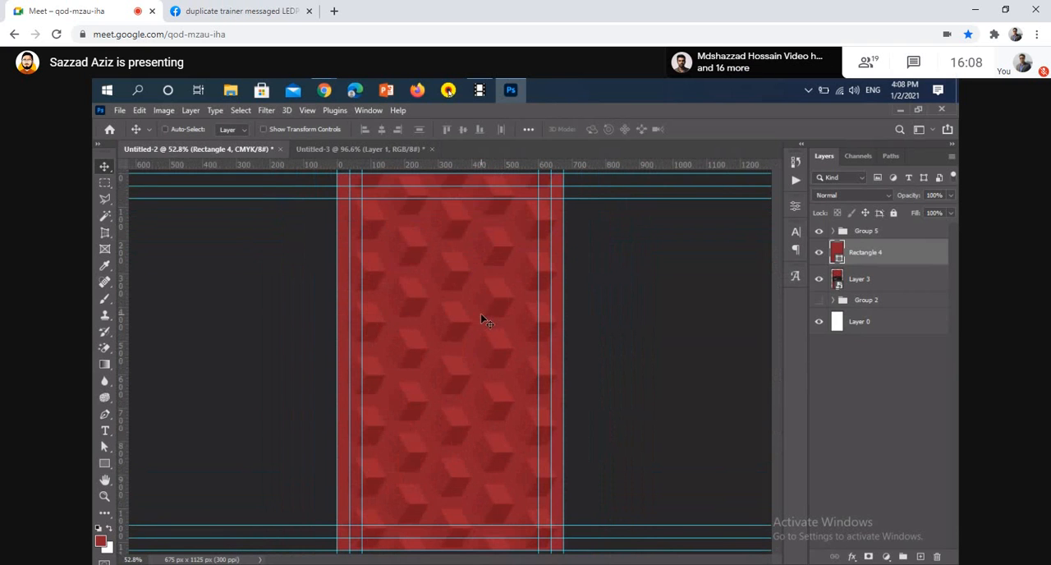
Move the Layer 3 reference image above Group 5 at the top of the layer stack
left_click_drag(886, 284, 900, 227)
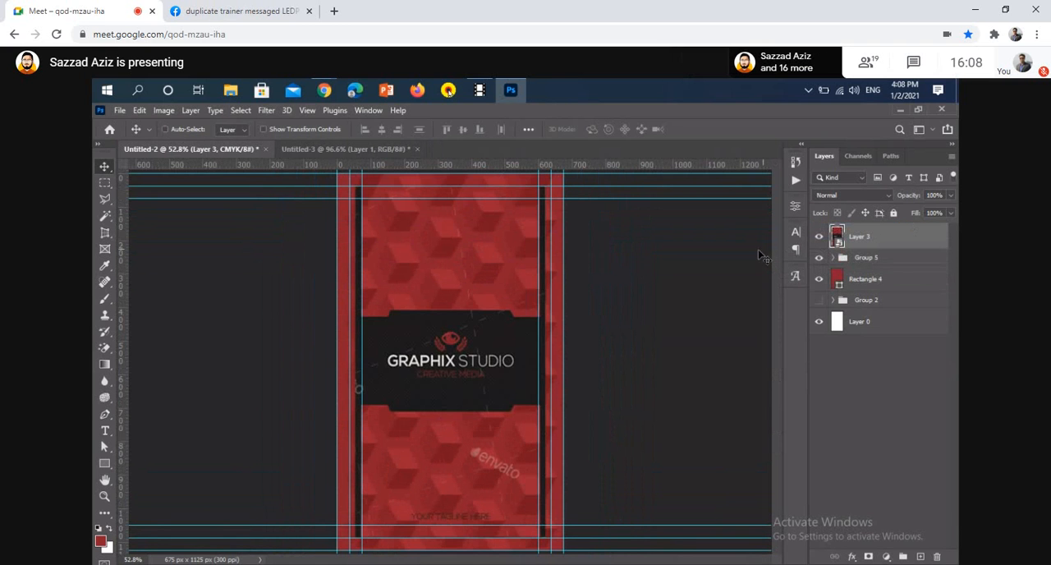
Draw a black 75 x 1125 px rectangle along one long side of the card and duplicate it onto the opposite side
scroll(456, 271, "up", 3)
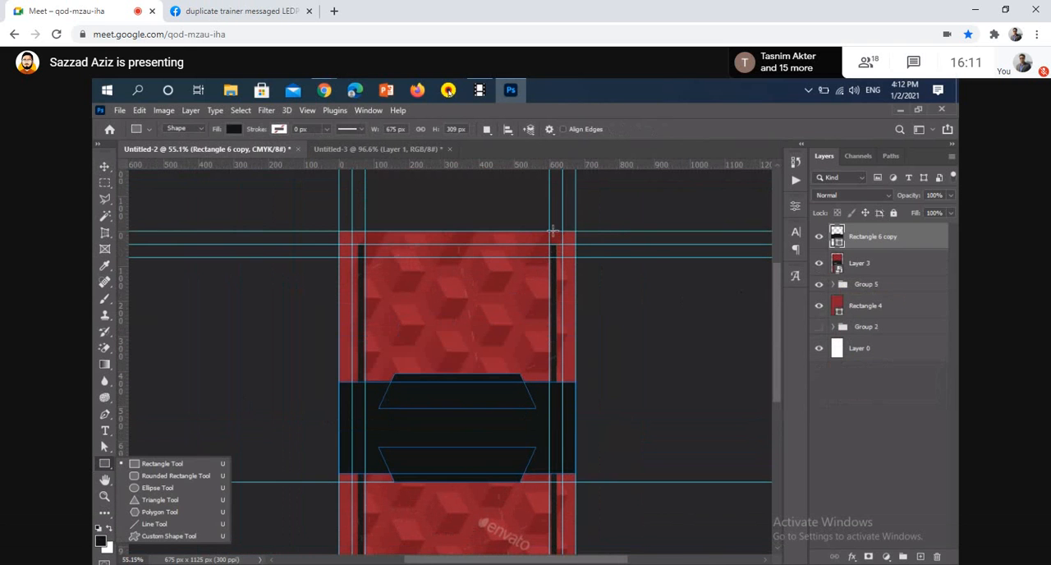
mouse_move(620, 414)
left_mouse_down()
mouse_move(594, 558)
mouse_move(575, 535)
mouse_move(582, 557)
mouse_move(575, 521)
left_mouse_up()
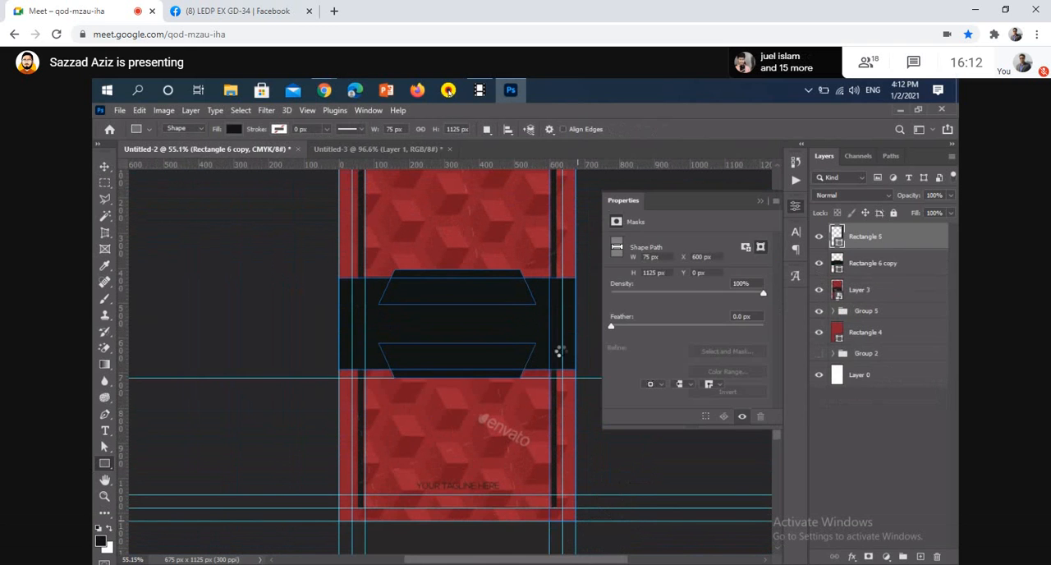
left_click(757, 200)
key("v")
left_click_drag(554, 307, 346, 325)
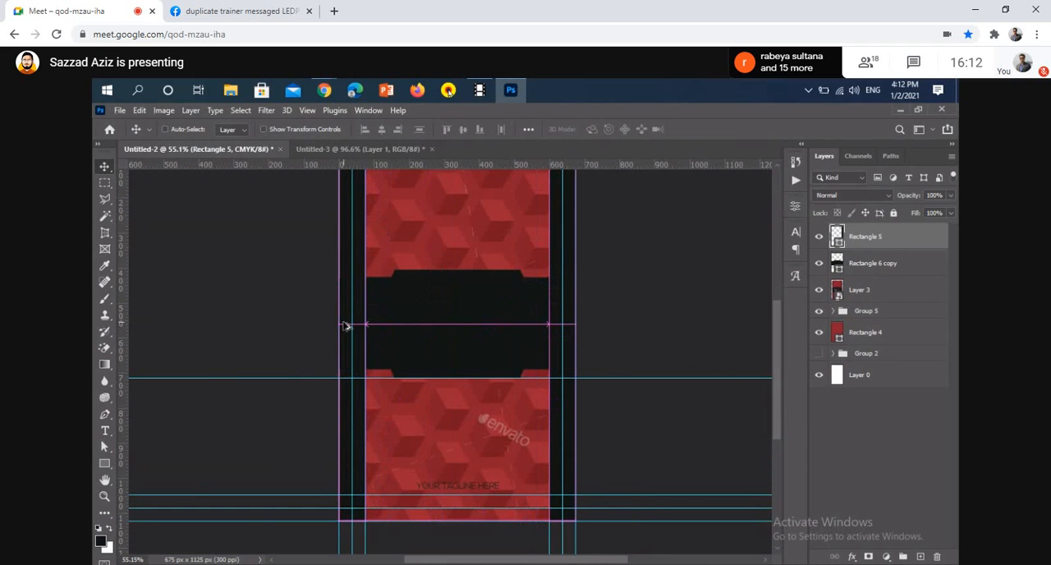
key("ctrl+j")
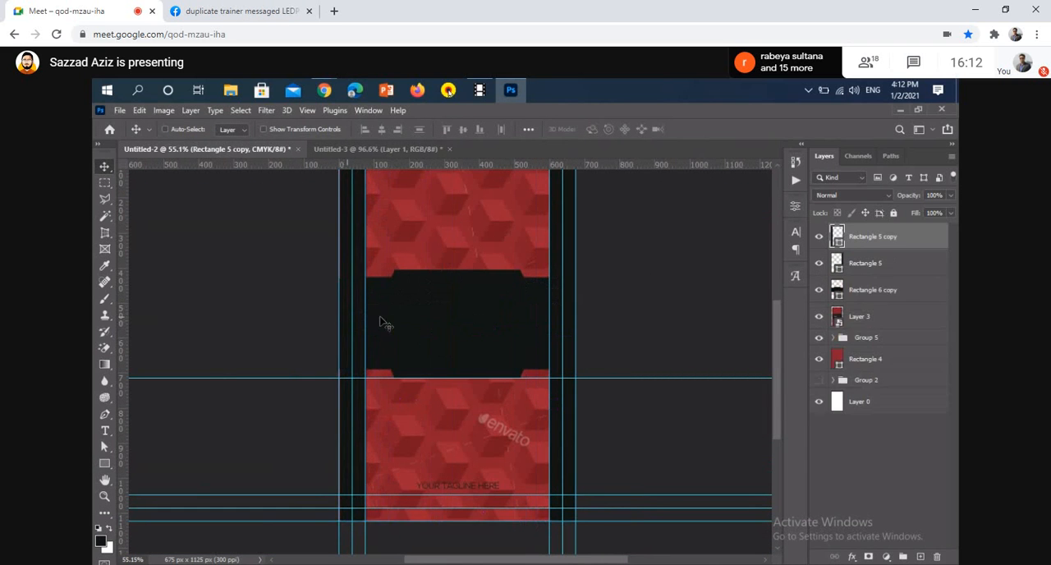
Merge the two black side strips with the Rectangle 6 copy band into one shape layer
left_click(906, 292, "shift")
key("ctrl+e")
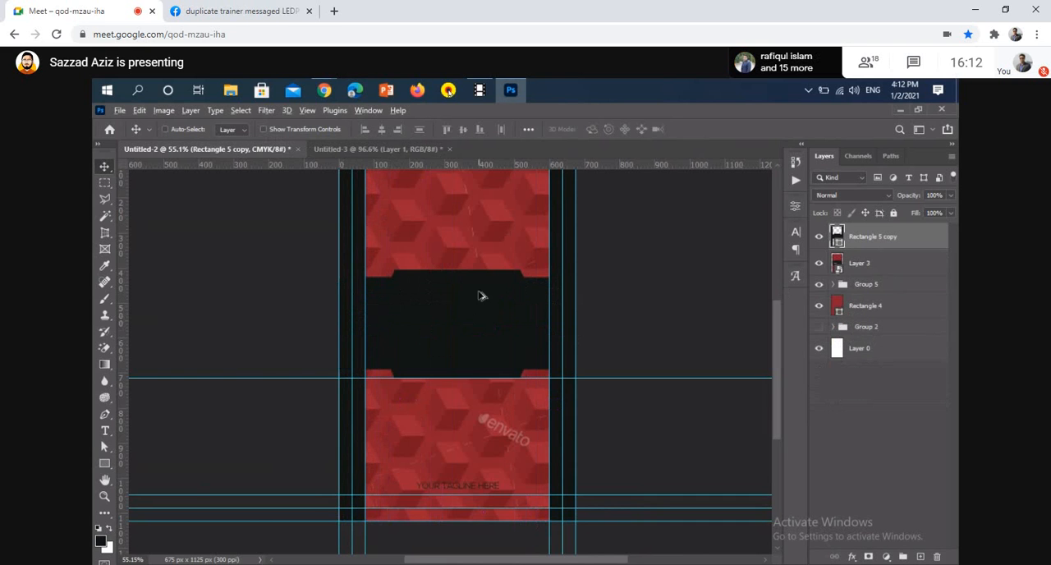
scroll(546, 289, "up", 3)
scroll(546, 290, "down", 4)
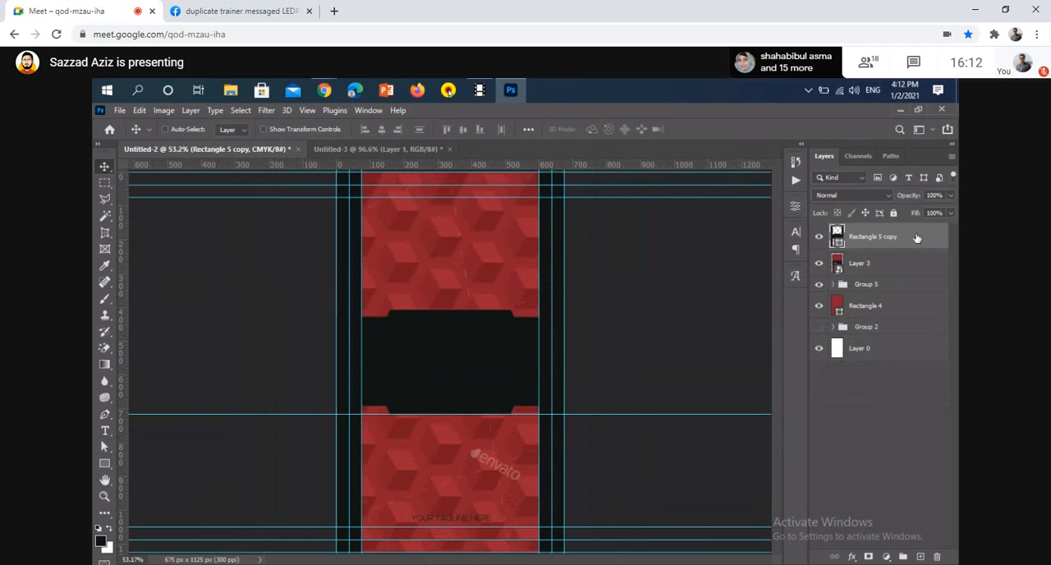
Hide the Layer 3 reference image
double_click(874, 249)
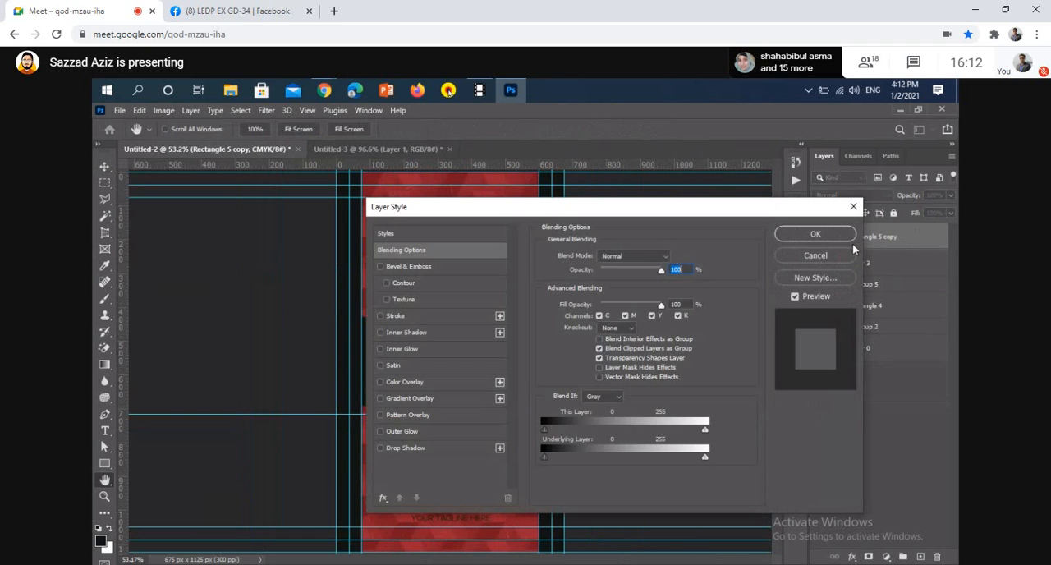
key("Escape")
left_click(823, 264)
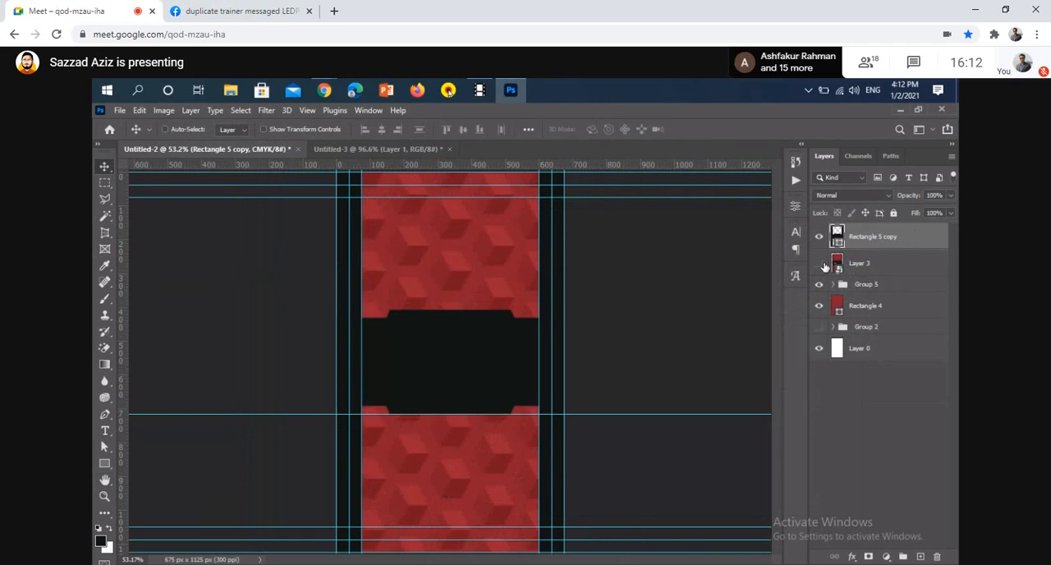
Add a Pattern Overlay to the merged black shape, using the second-row, second diagonal-line pattern from dooffy-design-patterns-set-45 2
double_click(895, 238)
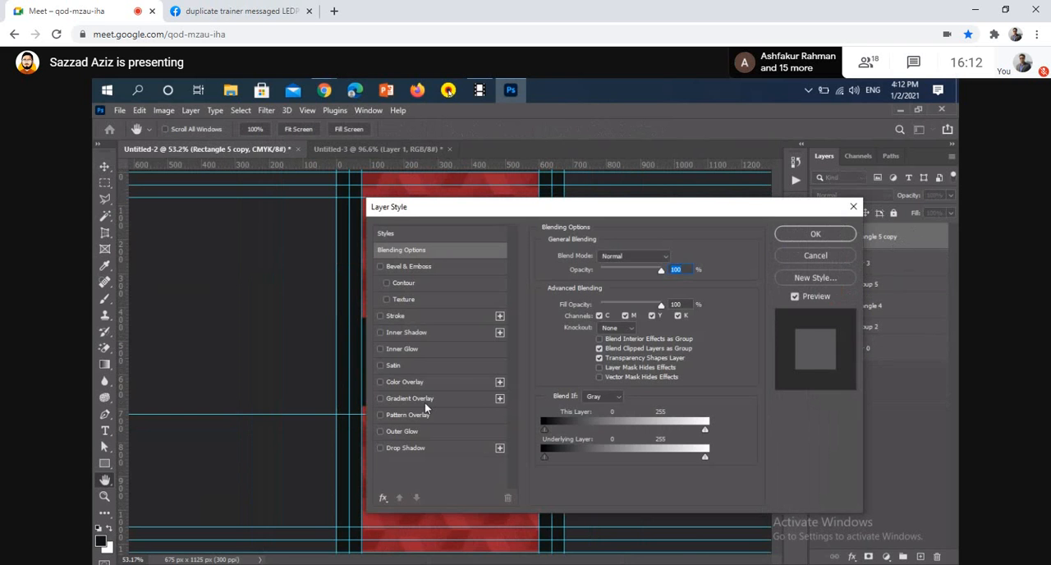
left_click(413, 415)
left_click_drag(550, 212, 702, 213)
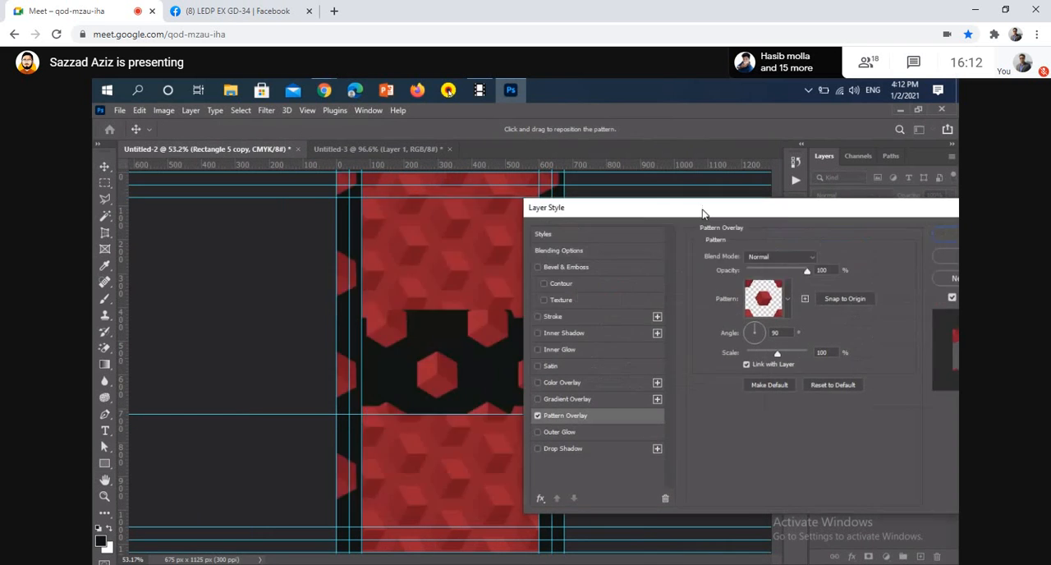
left_click(788, 298)
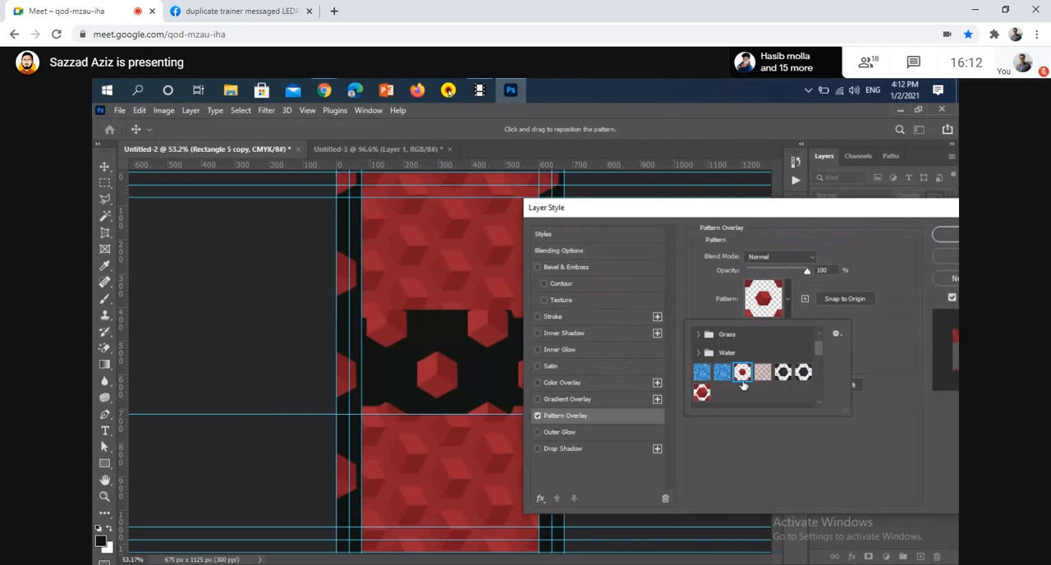
scroll(743, 384, "down", 6)
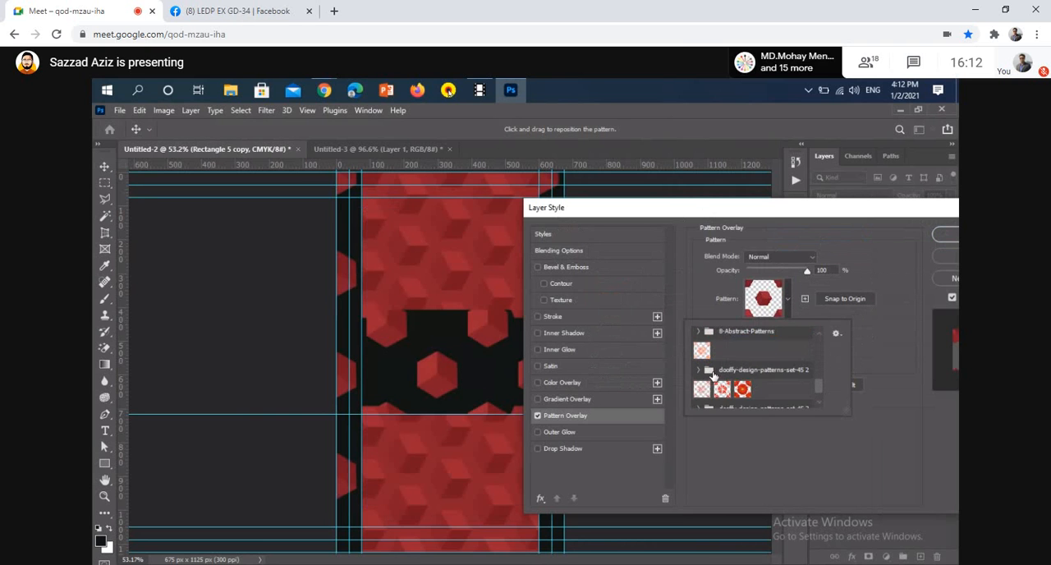
scroll(714, 376, "down", 1)
left_click(699, 360)
scroll(743, 374, "down", 2)
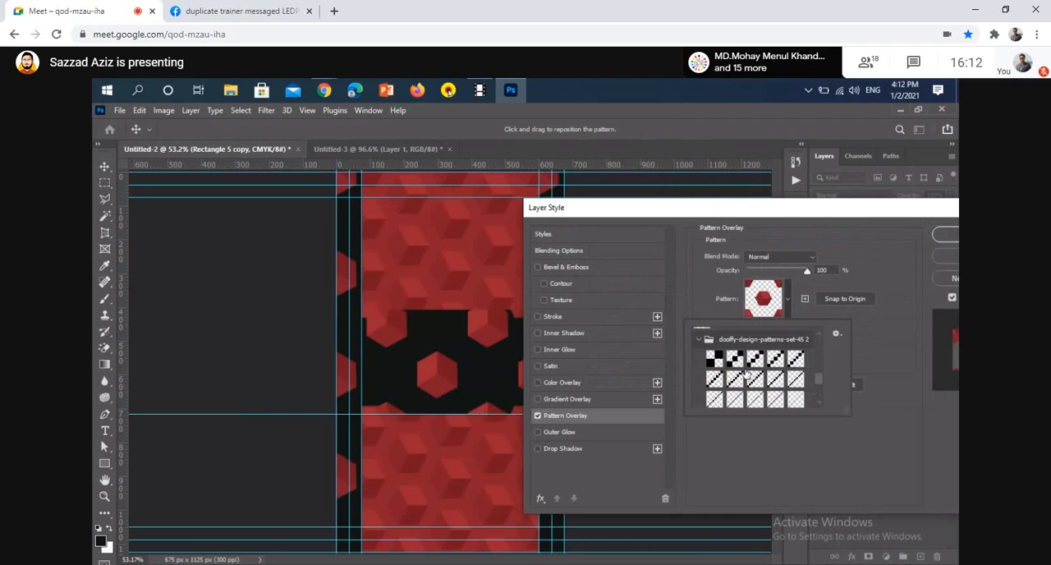
left_click(733, 379)
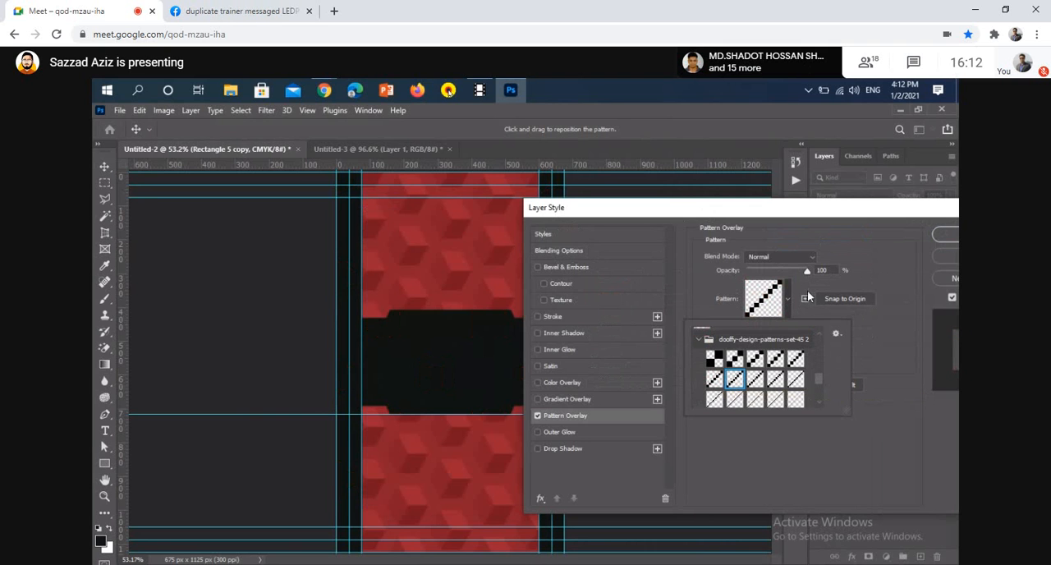
Set the pattern overlay's angle to 0° and apply the layer style
left_click(804, 286)
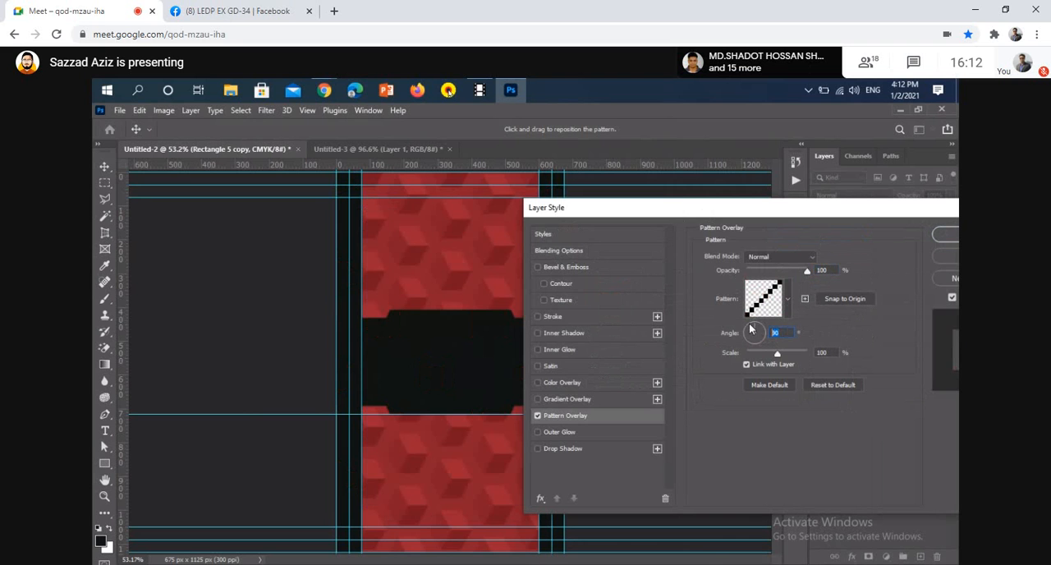
left_click_drag(836, 206, 737, 213)
left_click(875, 243)
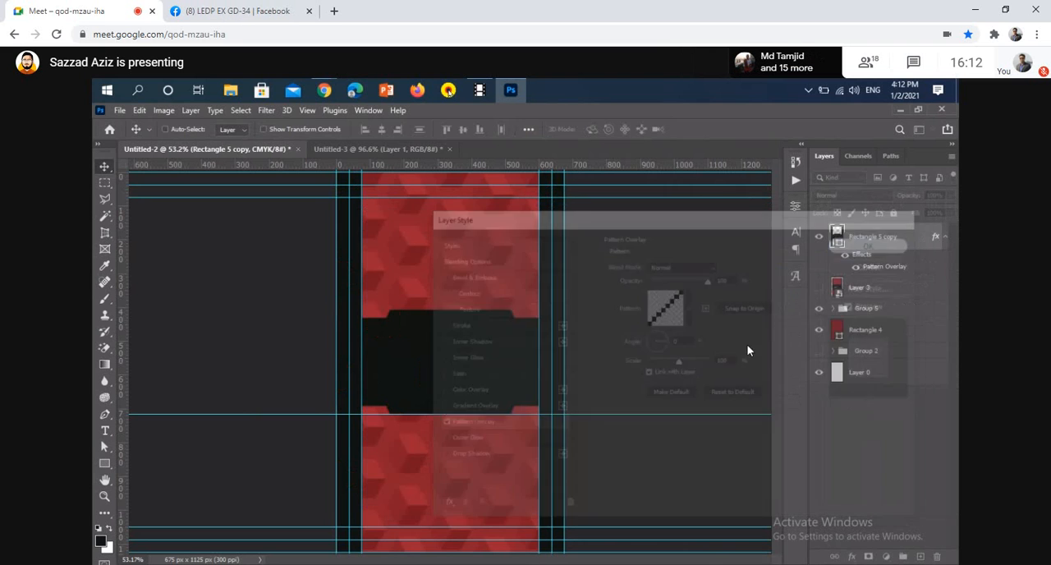
Inspect the black shape at 100% and try other dooffy diagonal patterns in its overlay, ending on the second-row, second pattern
key("ctrl+1")
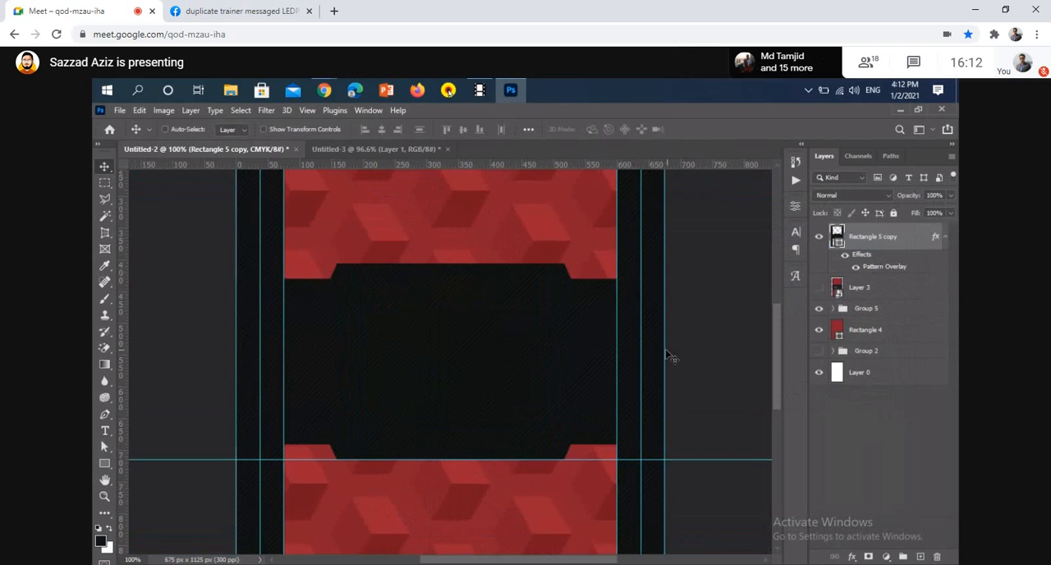
scroll(624, 368, "right", 2)
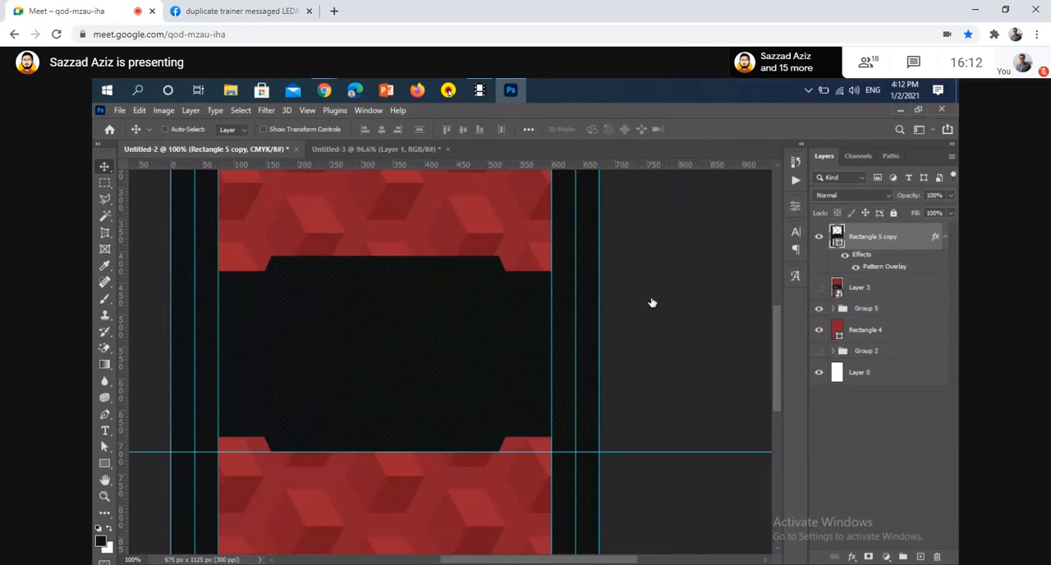
left_click(470, 426)
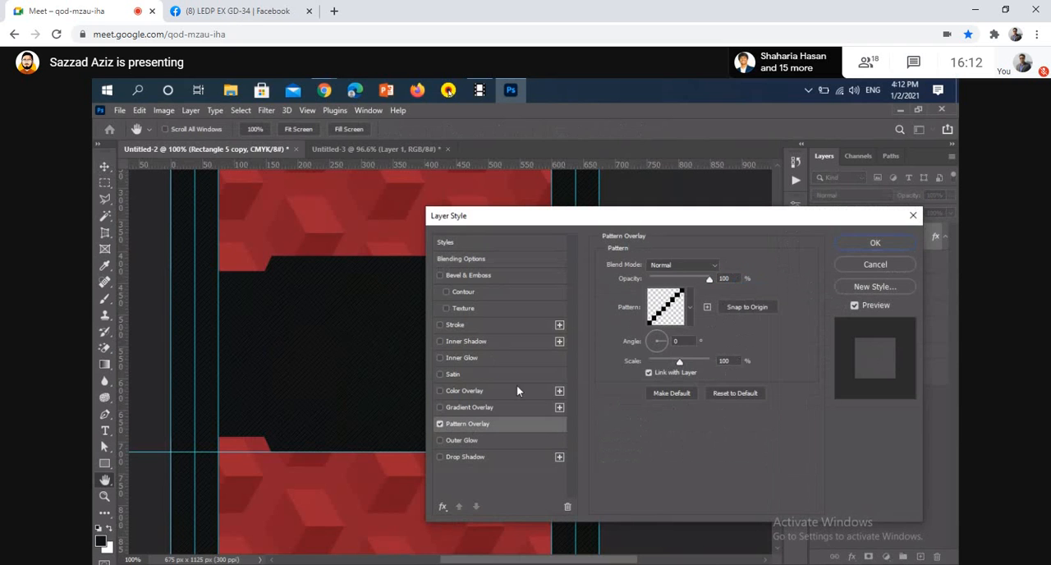
left_click(666, 306)
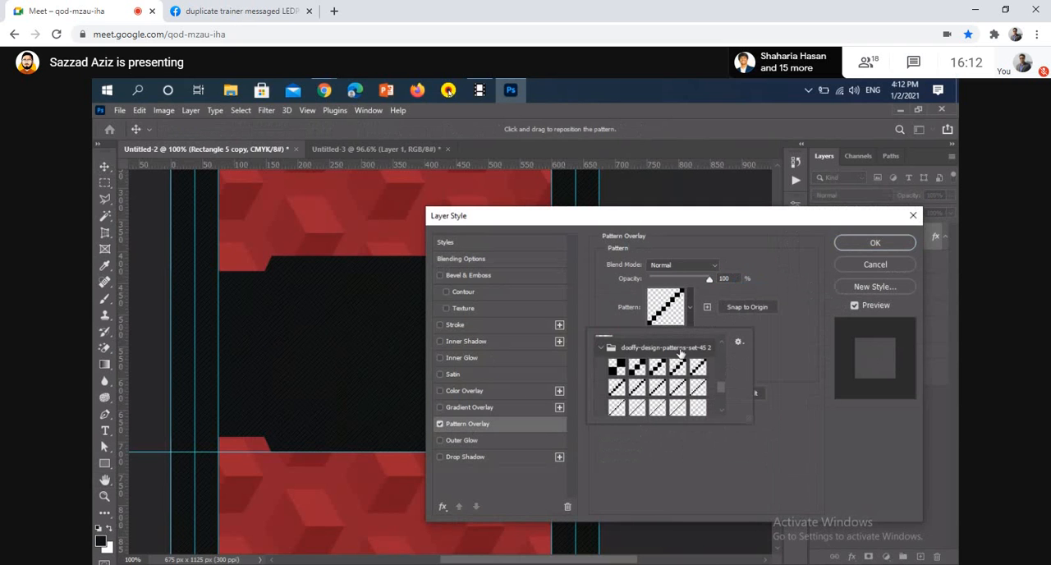
left_click(617, 369)
left_click(665, 368)
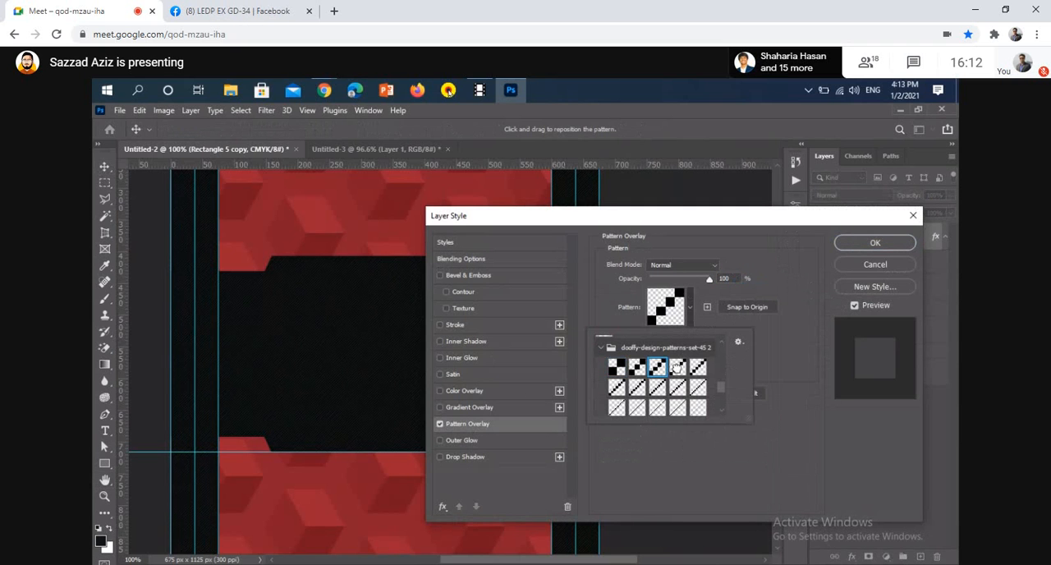
left_click(677, 368)
left_click(698, 369)
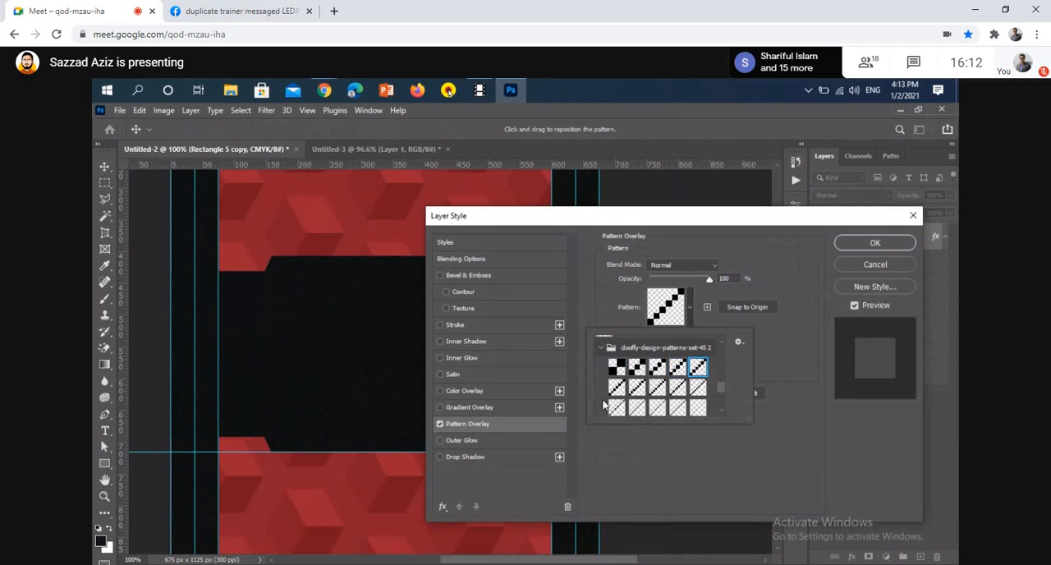
left_click(616, 386)
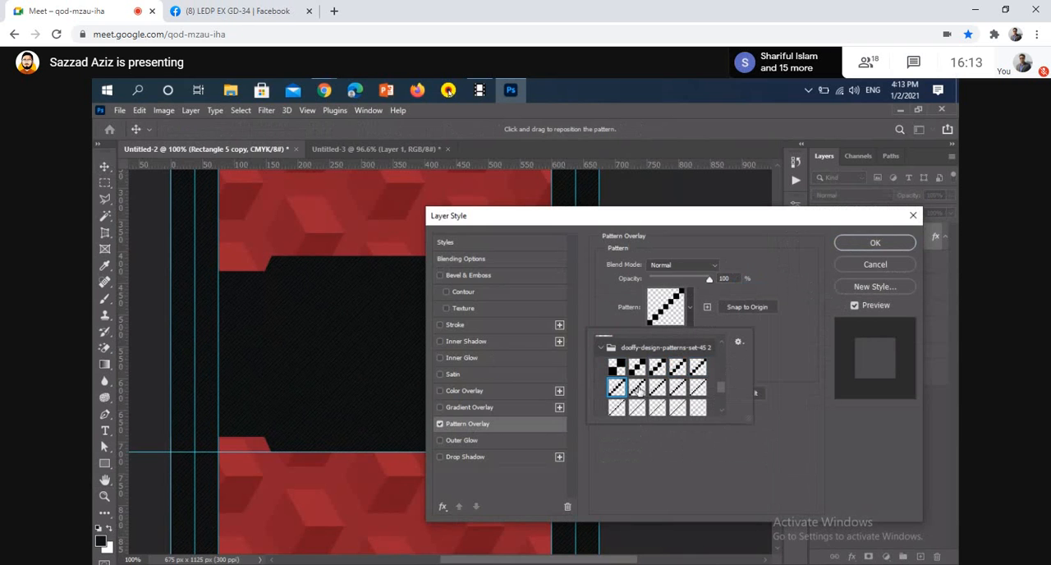
left_click(638, 389)
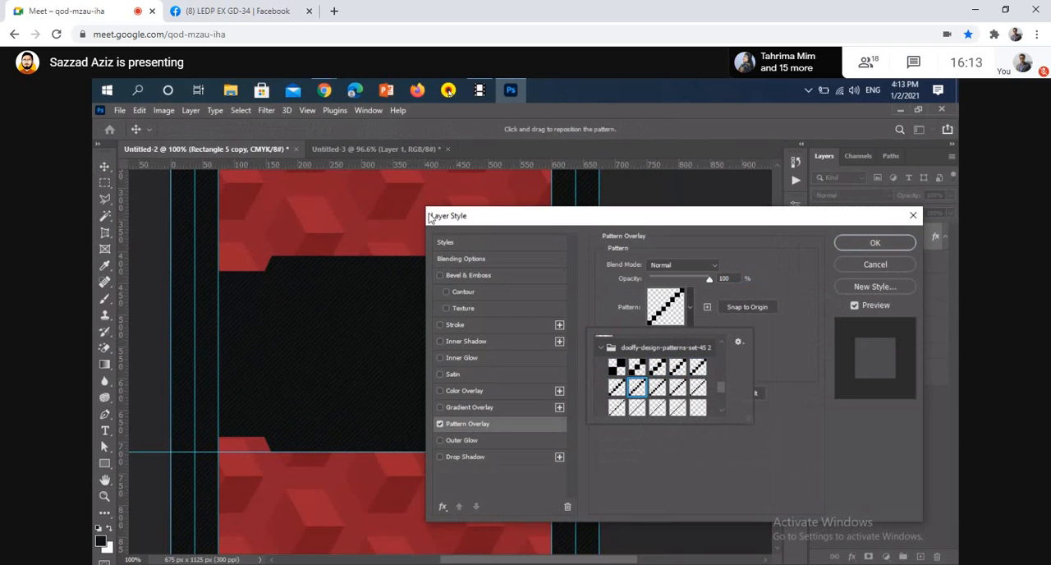
left_click(867, 247)
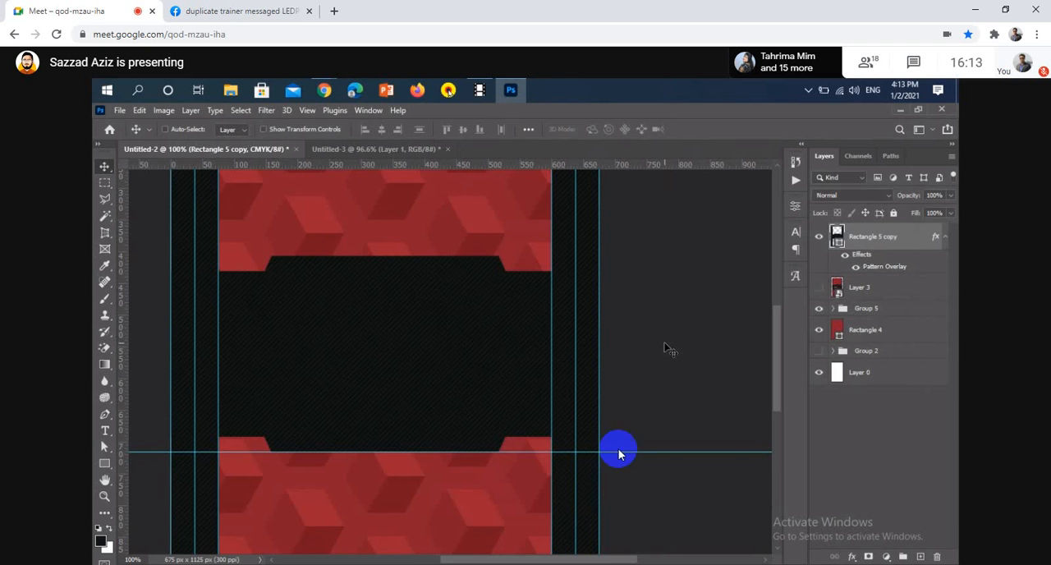
Unmute the meeting microphone for three short speaking turns, muting it after each one
left_click(476, 535)
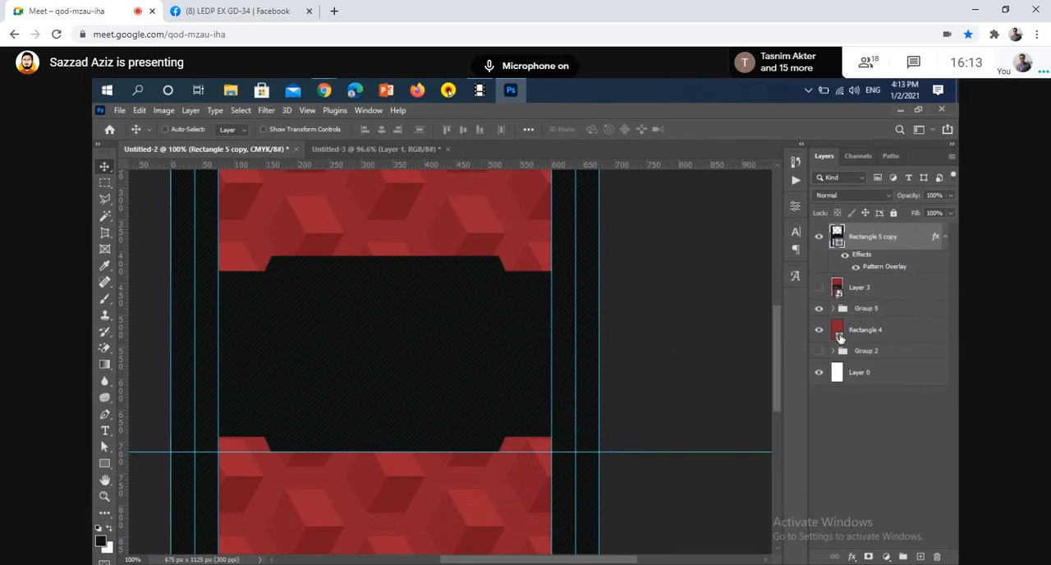
left_click(478, 536)
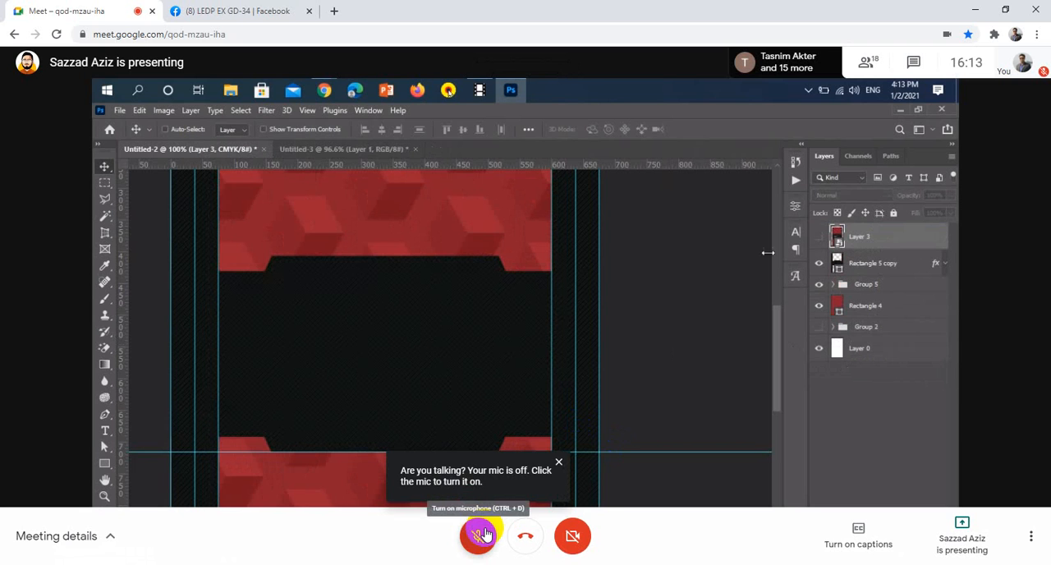
left_click(483, 536)
left_click(483, 538)
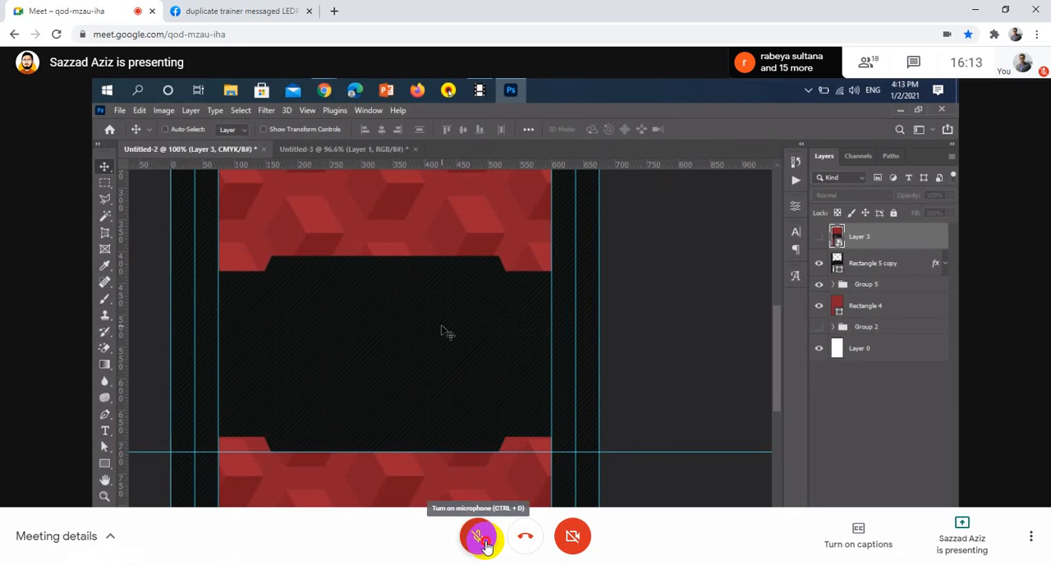
left_click(482, 541)
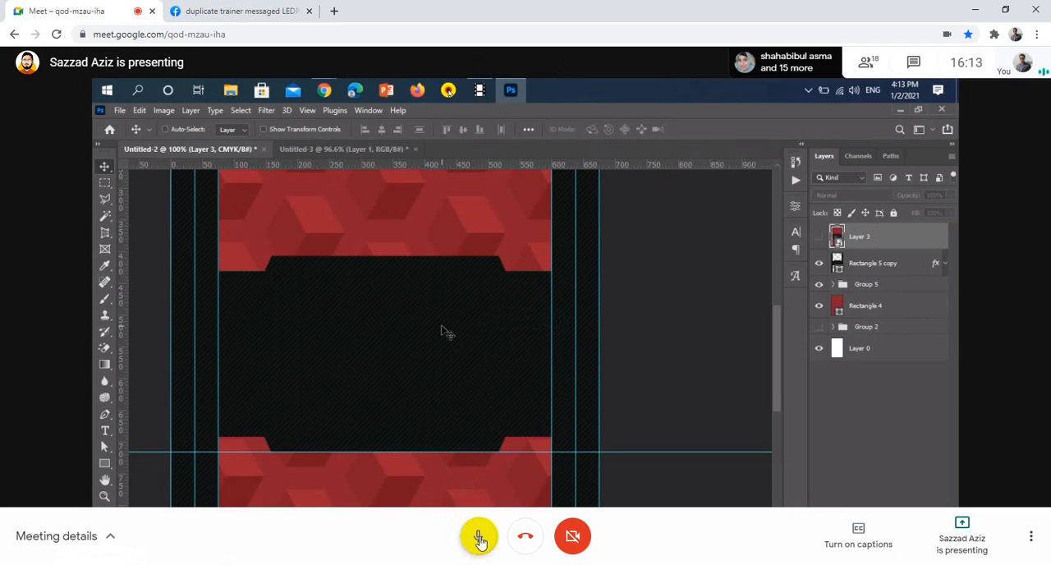
left_click(479, 538)
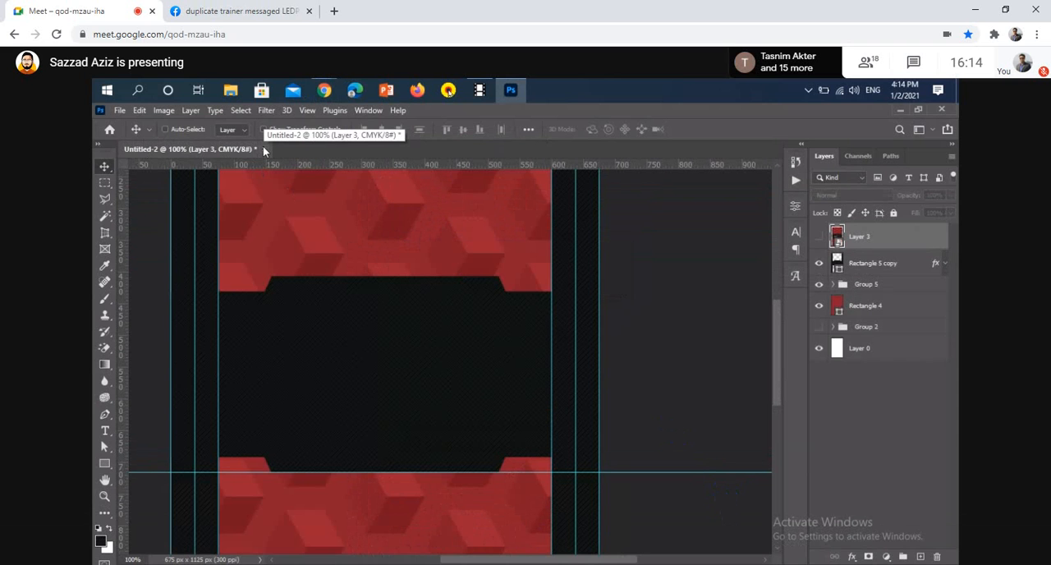
Look through the meeting's participant list
left_click(867, 62)
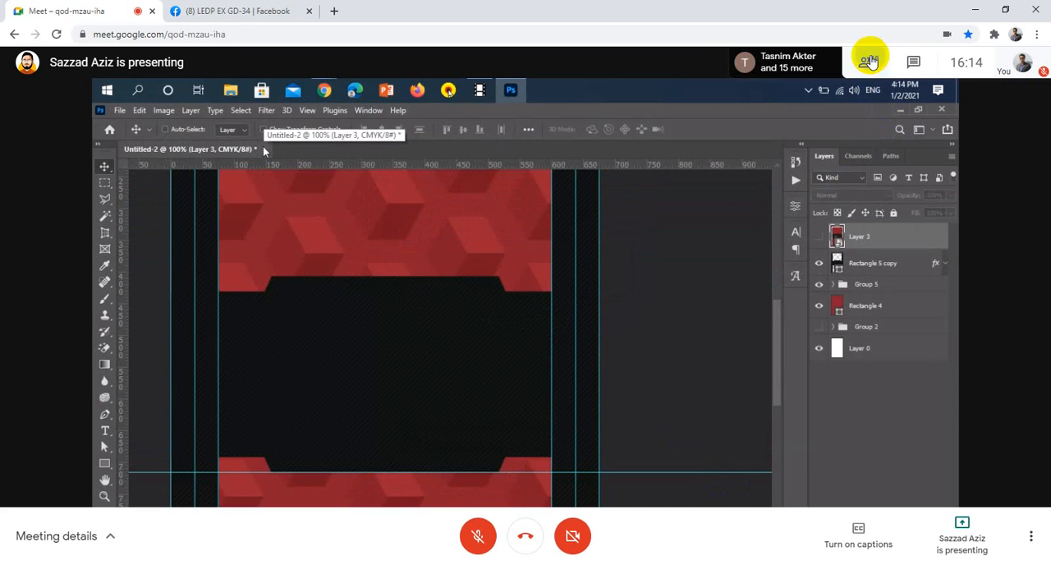
scroll(997, 329, "down", 3)
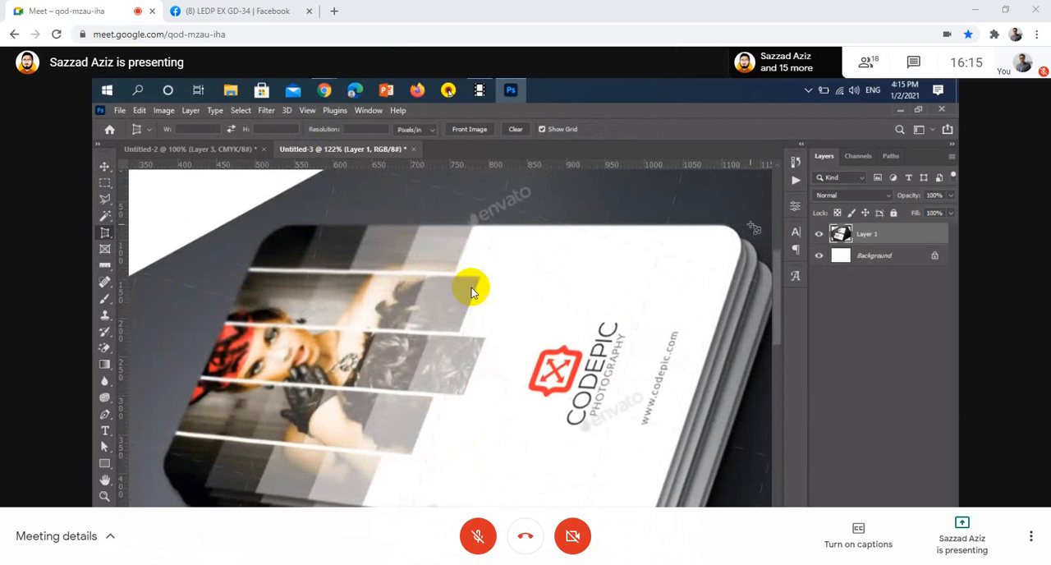
Unmute the meeting microphone to speak, mute it, and unmute it again for another turn
left_click(489, 525)
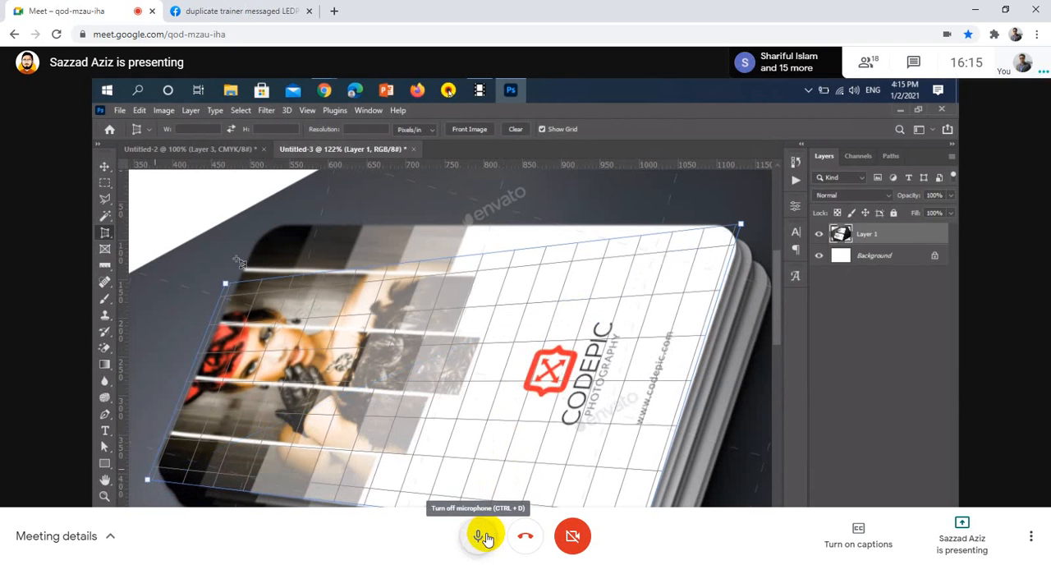
left_click(483, 536)
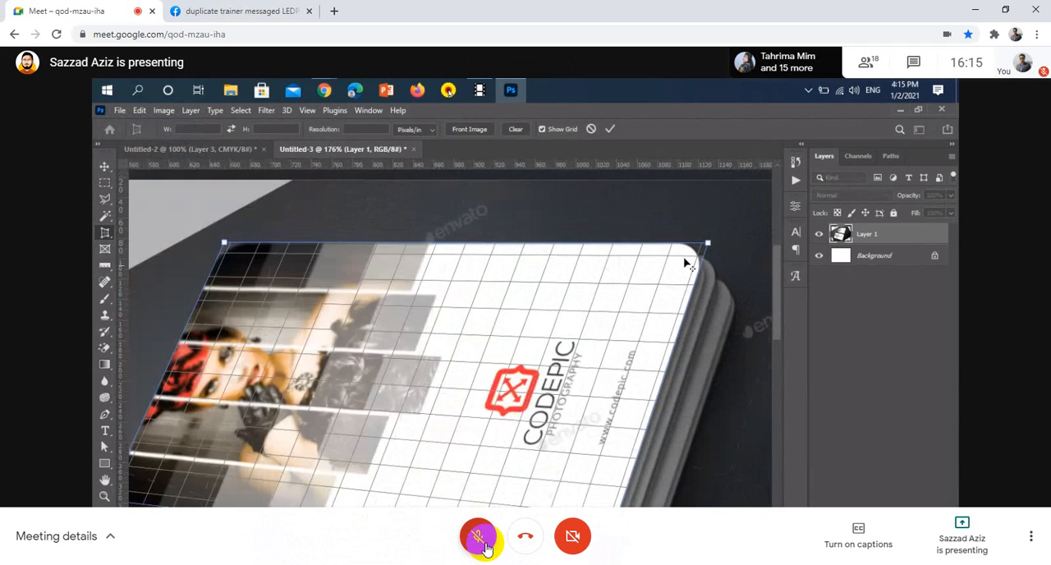
left_click(481, 540)
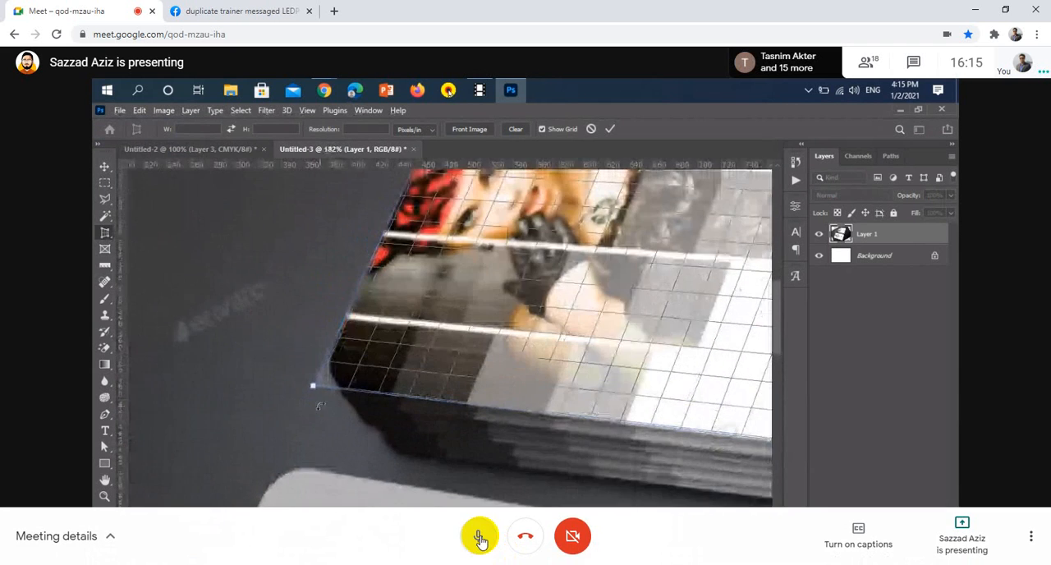
Mute the meeting microphone
left_click(481, 540)
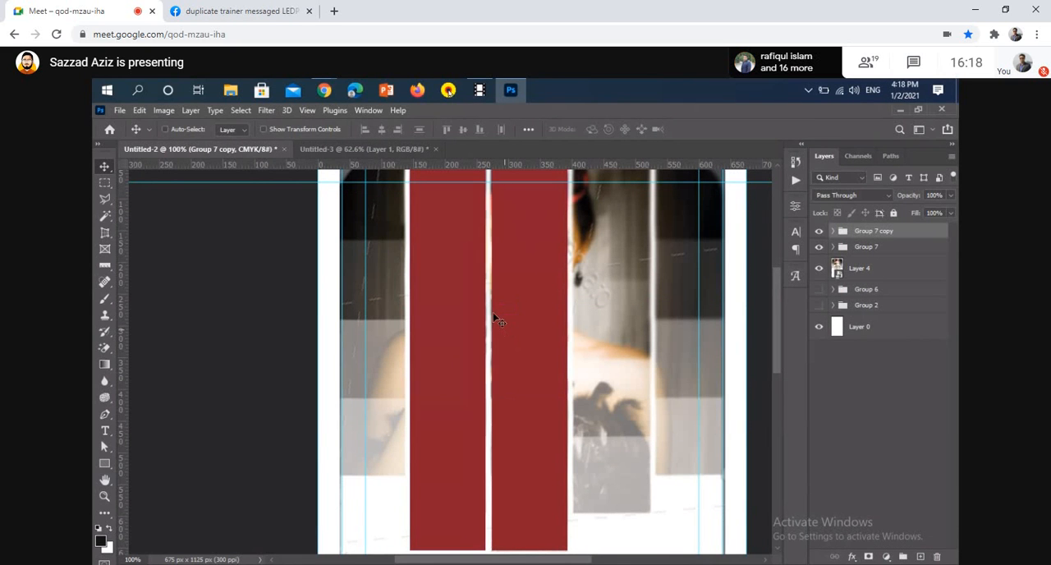
Duplicate the second red strip to the card's left side, and copy both left strips to the right of the centre strip
scroll(458, 382, "down", 2)
left_click_drag(458, 388, 406, 369)
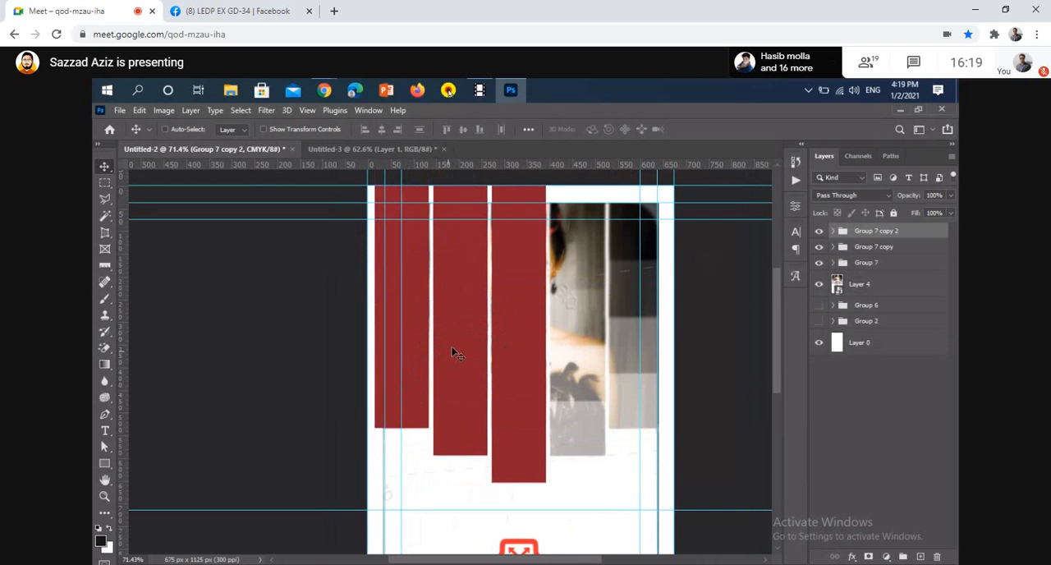
left_click(885, 248, "shift")
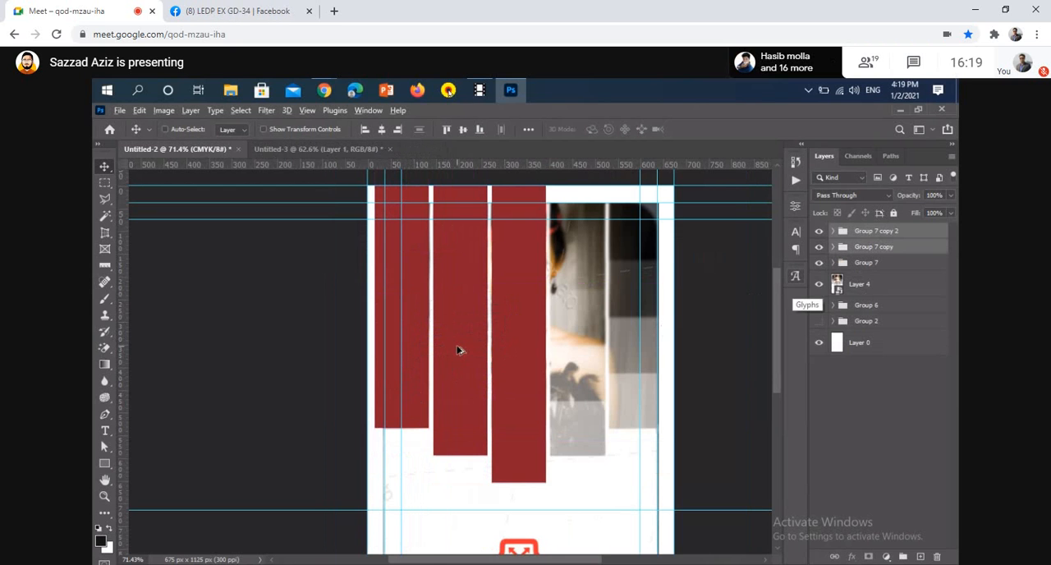
left_click_drag(460, 349, 632, 359)
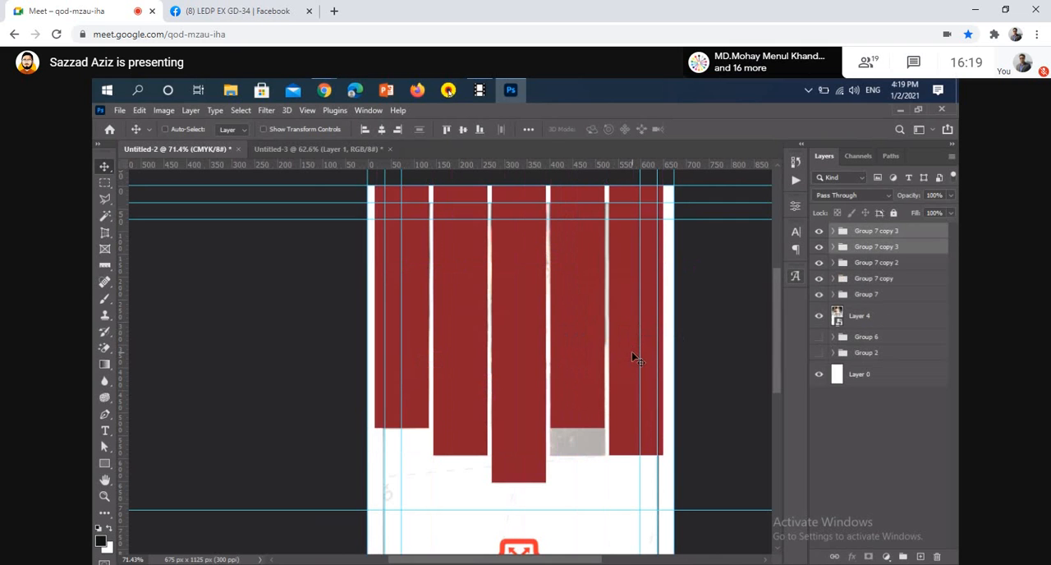
Flip the two copied strips on the card's right half vertically with Free Transform
key("ctrl")
key("ctrl+t")
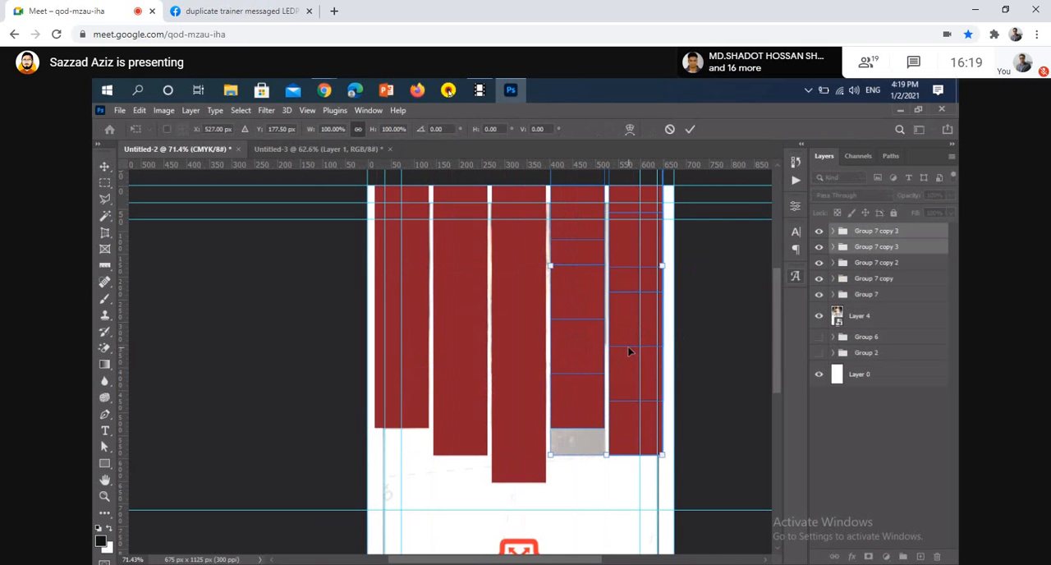
right_click(629, 347)
left_click(662, 339)
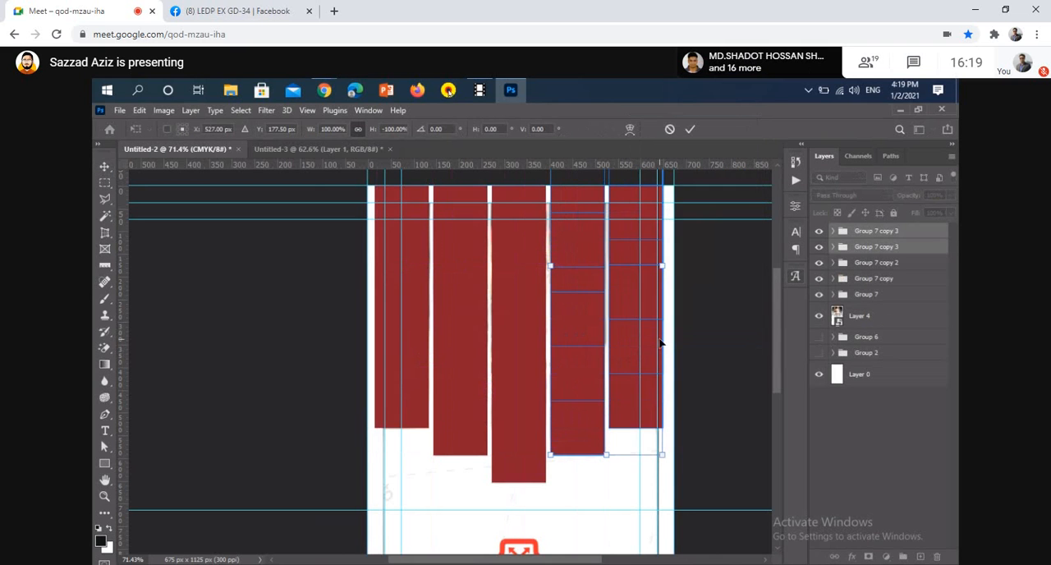
left_click(691, 130)
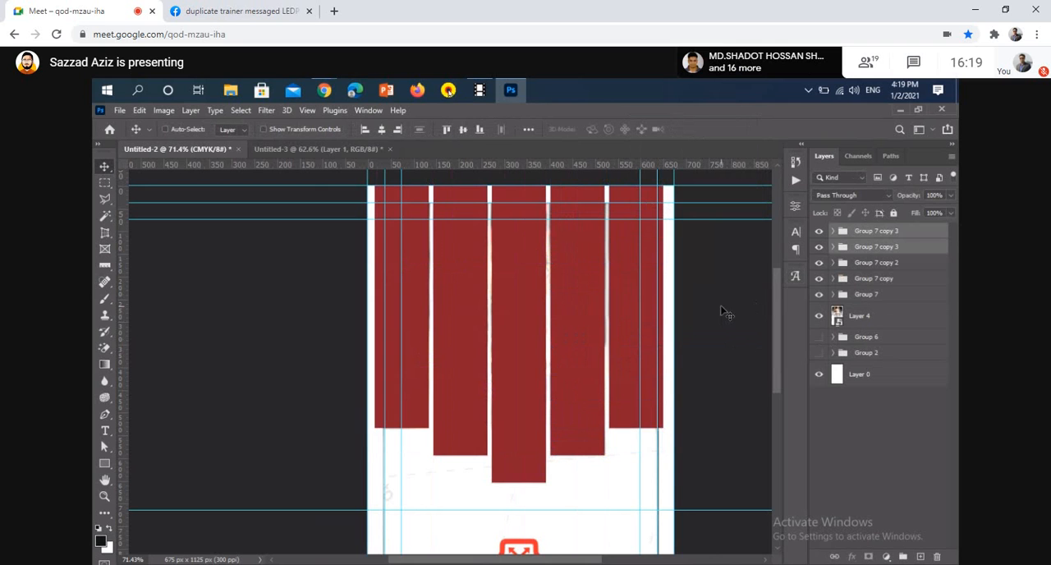
Group all five red strips, from Group 7 up to the topmost Group 7 copy 3, into one group
left_click(885, 299)
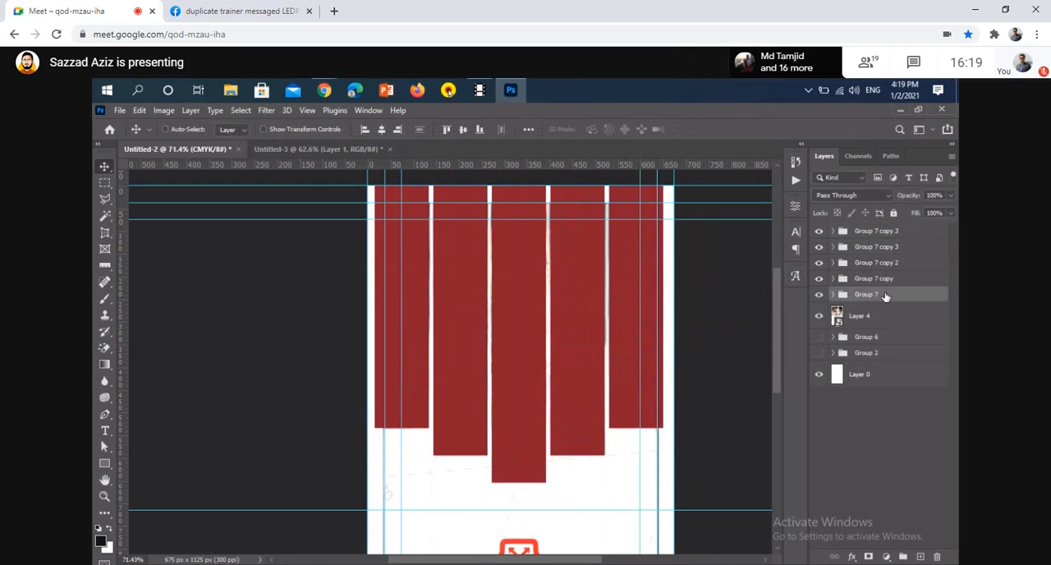
left_click(900, 230, "shift")
key("ctrl+g")
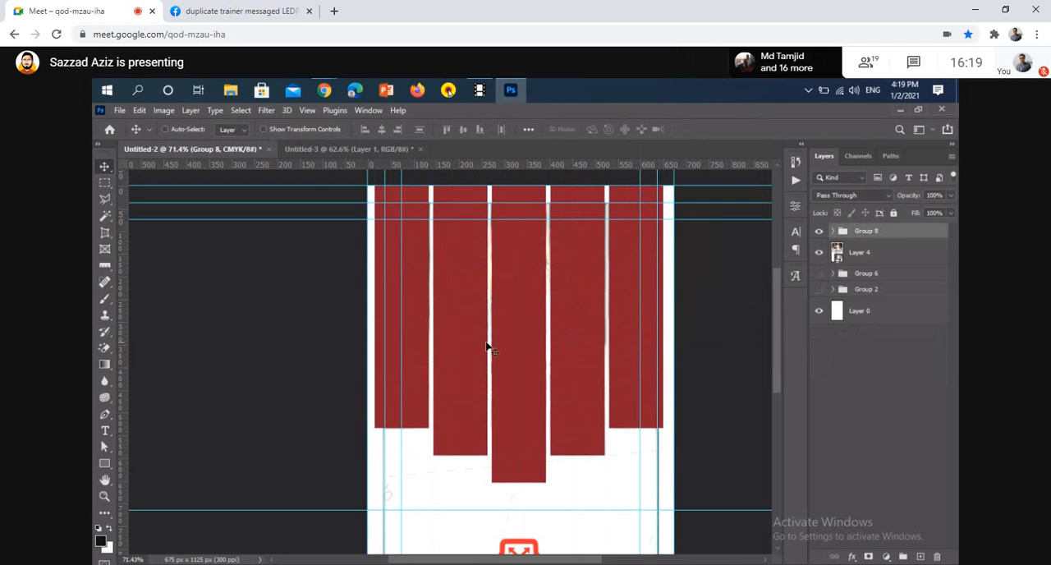
Centre the strip group horizontally on the card and hide the reference image in Layer 4
key("ctrl+a")
left_click(381, 129)
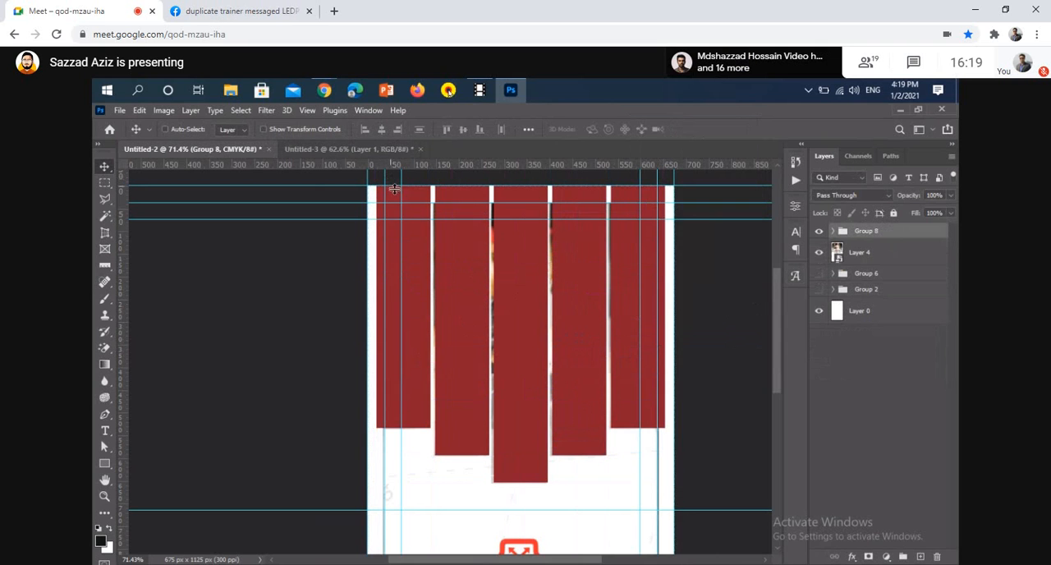
left_click(819, 253)
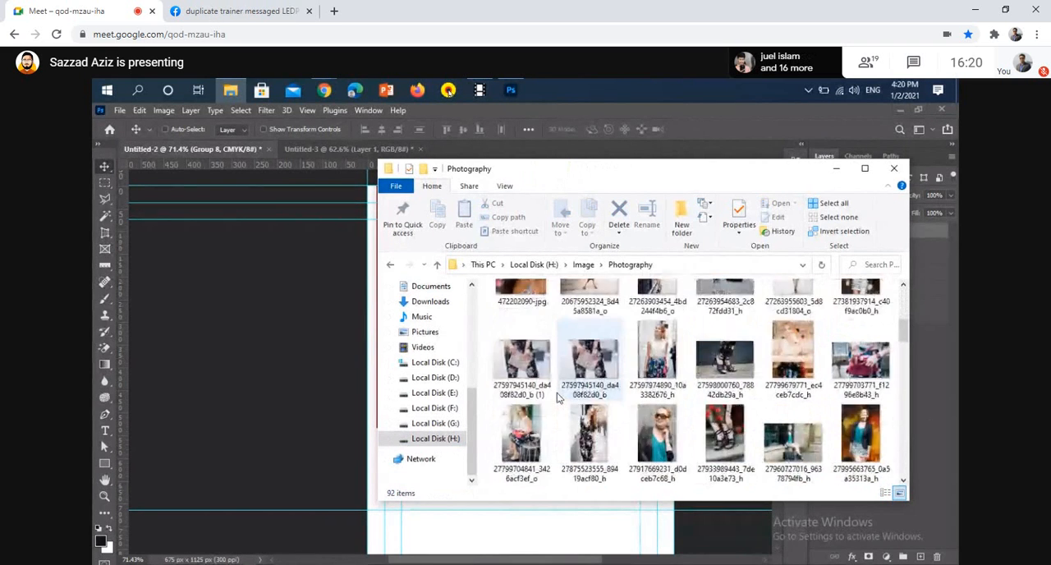
Unmute the meeting microphone for a short speaking turn and mute it again
key("ctrl+d")
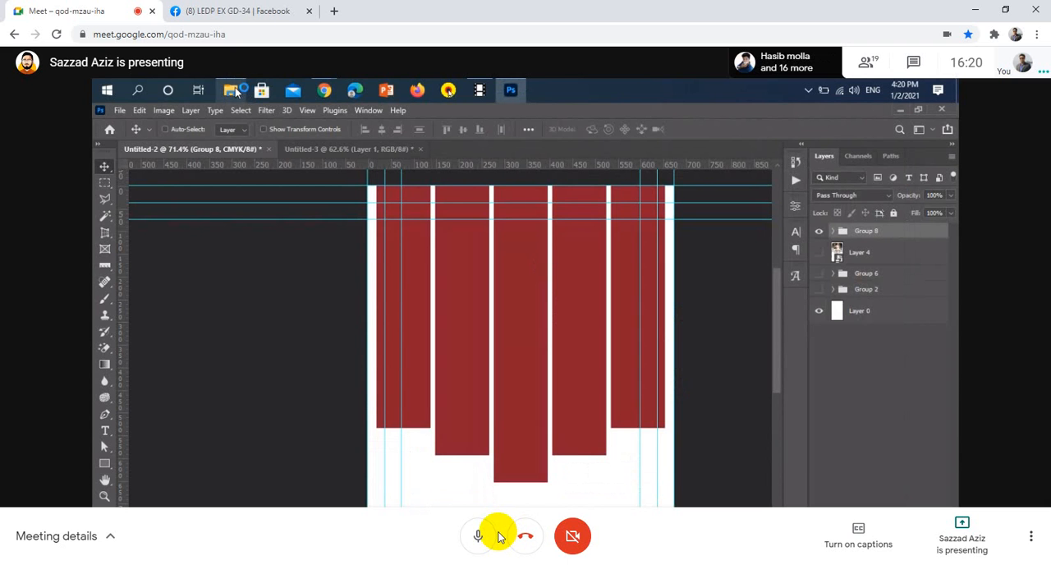
left_click(479, 535)
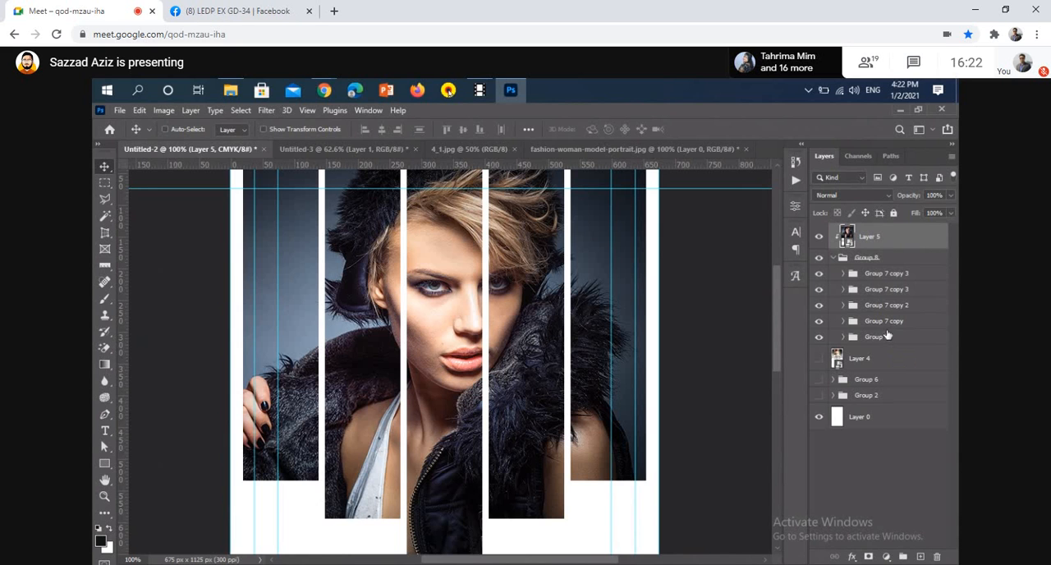
In Group 7, set Rectangle 5 copy 3 to 30% opacity, copy 2 to 50% and Rectangle 5 to 70%, toggling Rectangle 5's visibility to compare
left_click(844, 339)
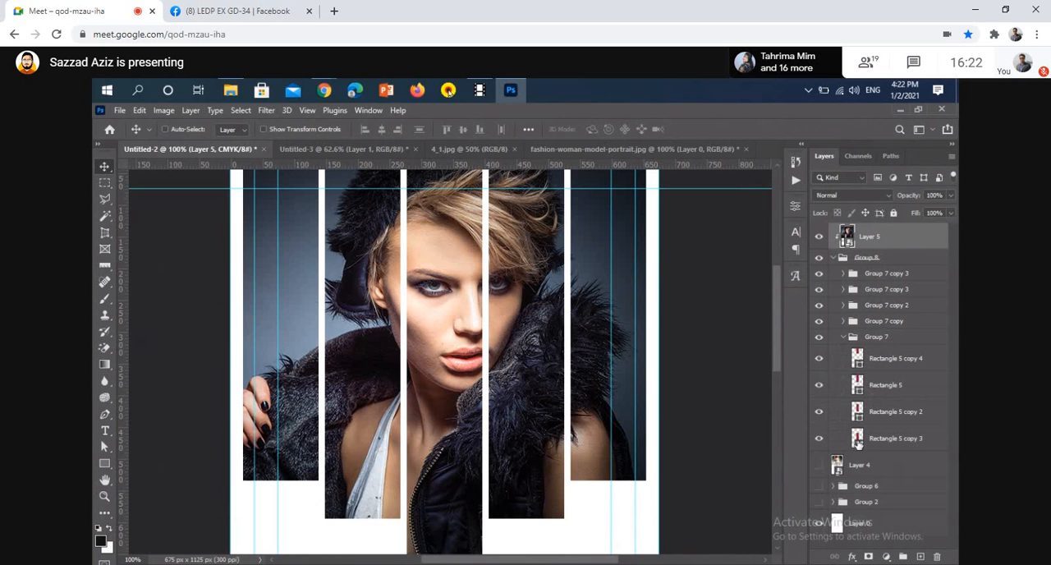
left_click(907, 442)
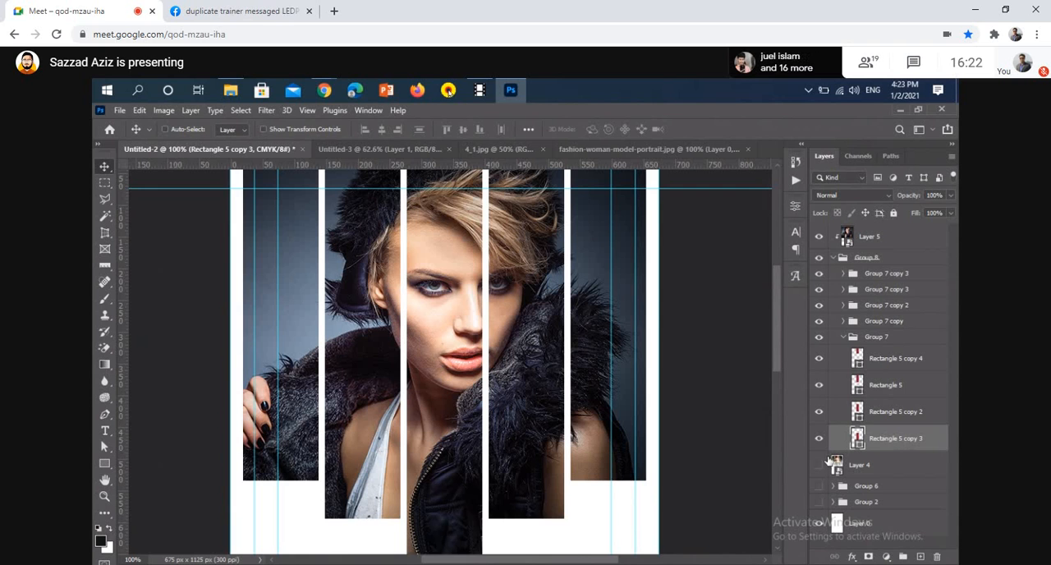
scroll(687, 472, "down", 3)
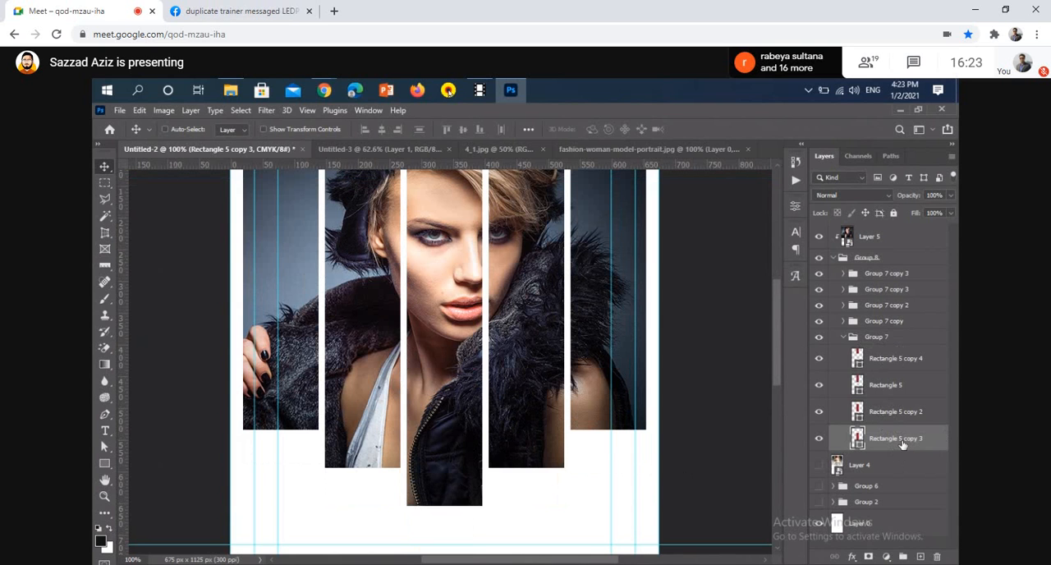
key("3")
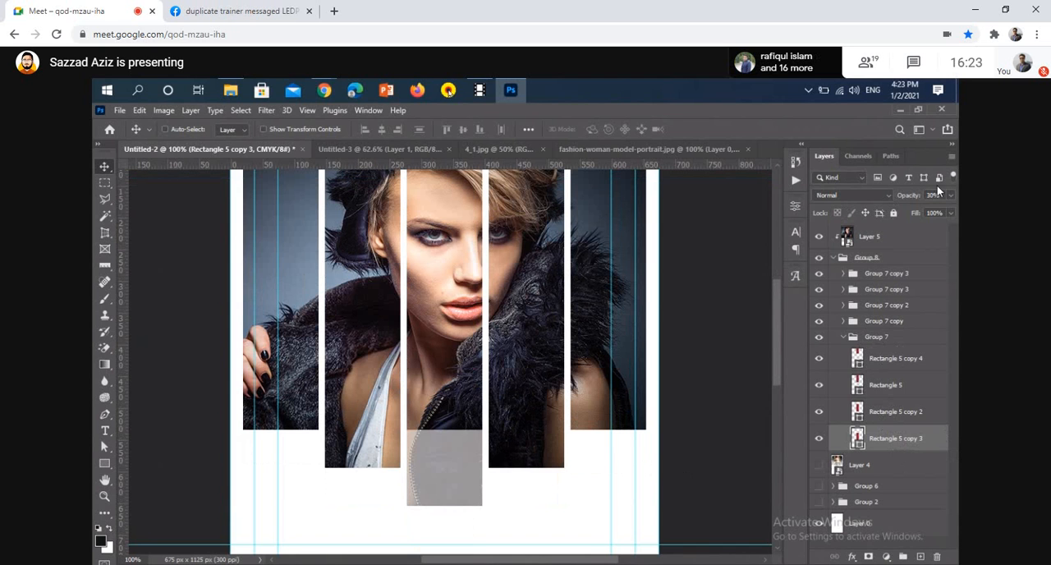
left_click(898, 417)
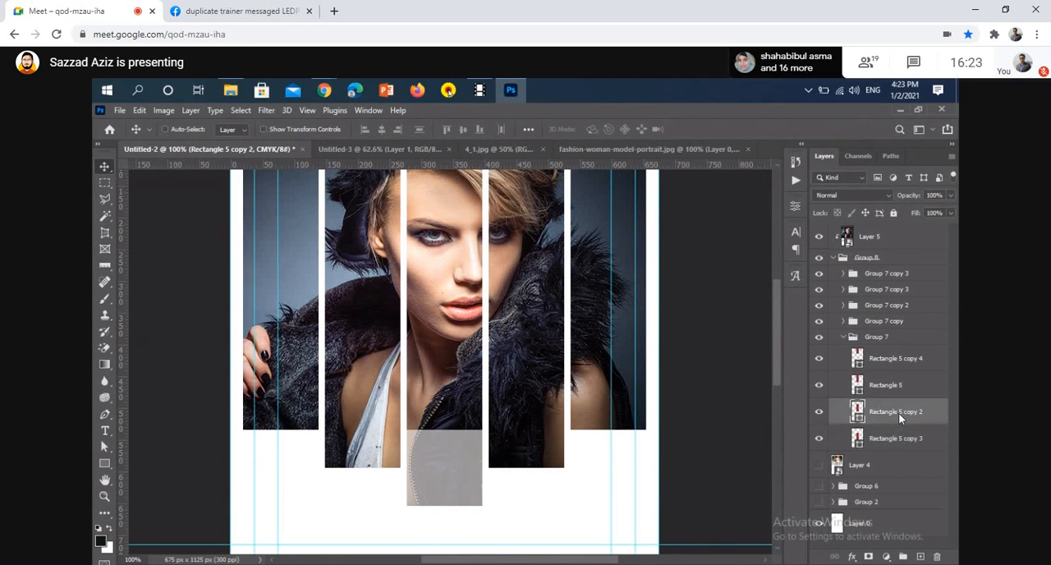
key("5")
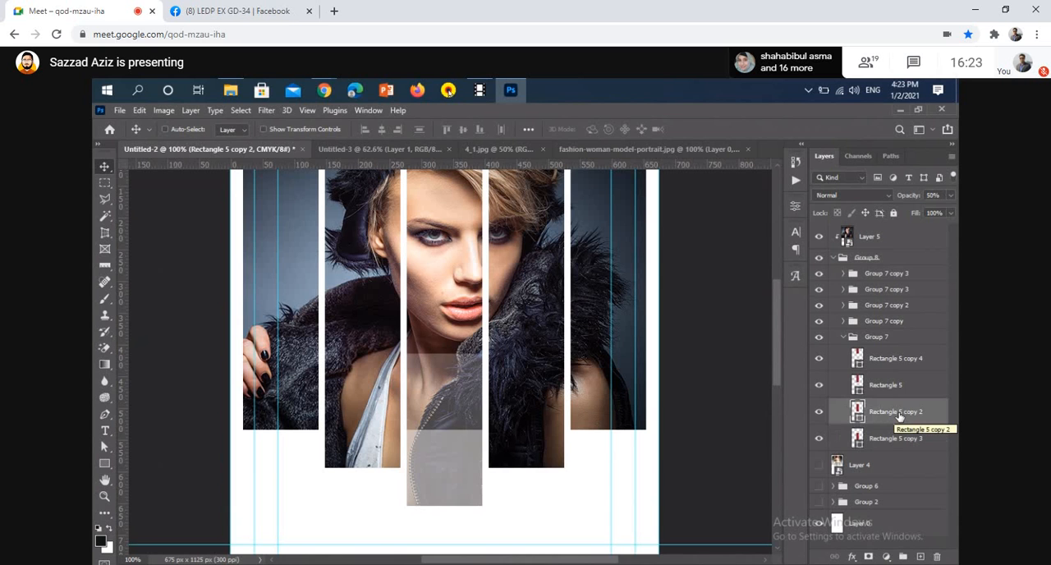
left_click(900, 385)
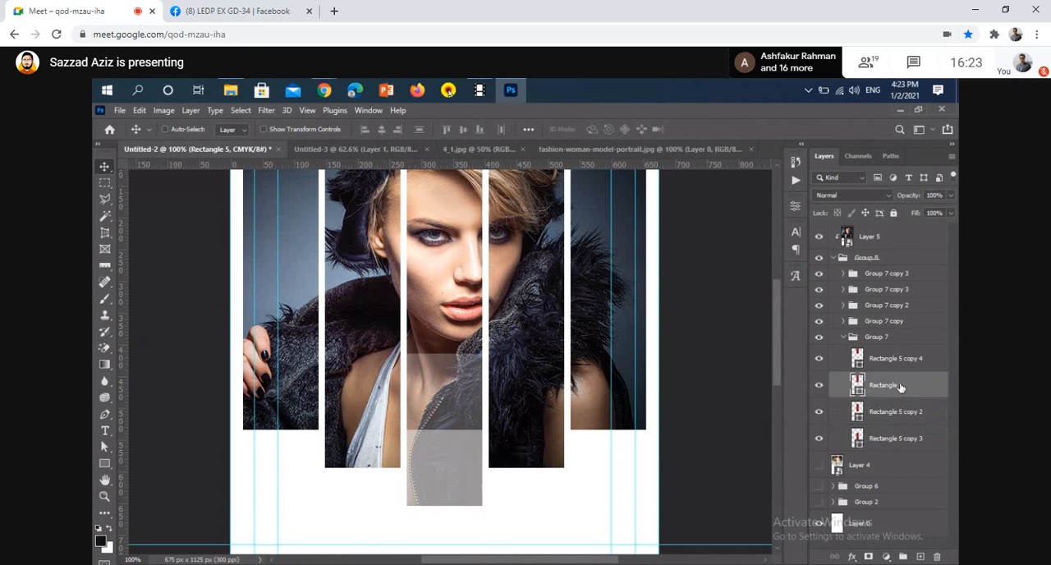
key("7")
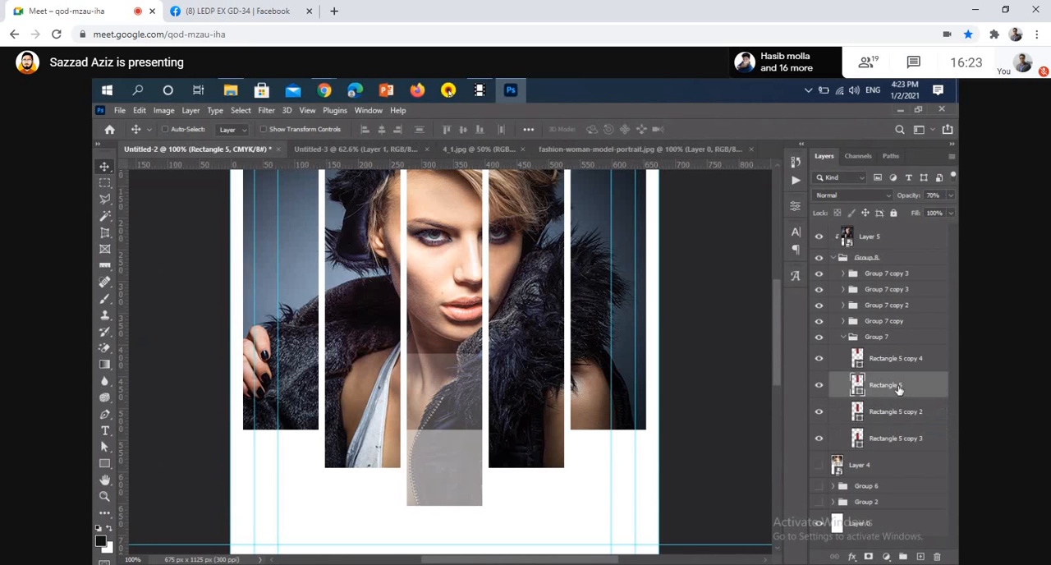
left_click(820, 385)
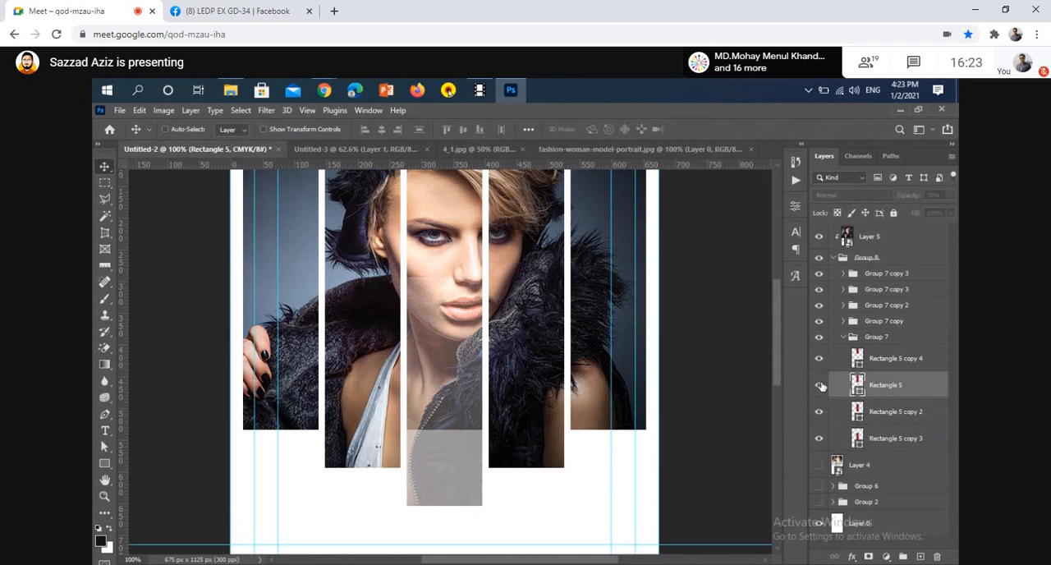
left_click(820, 386)
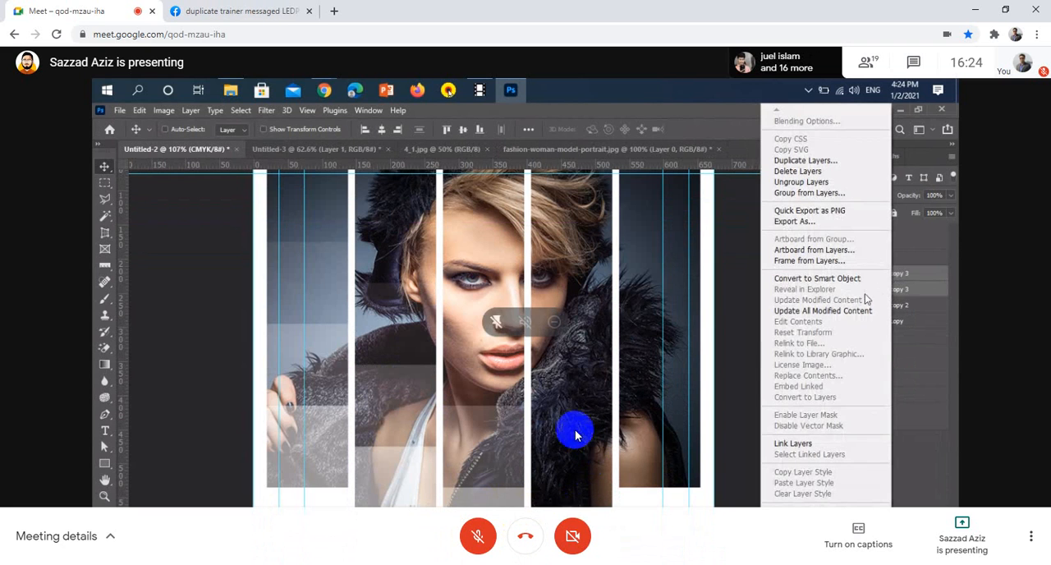
Turn on the meeting microphone to speak, and turn it off after the turn
left_click(493, 538)
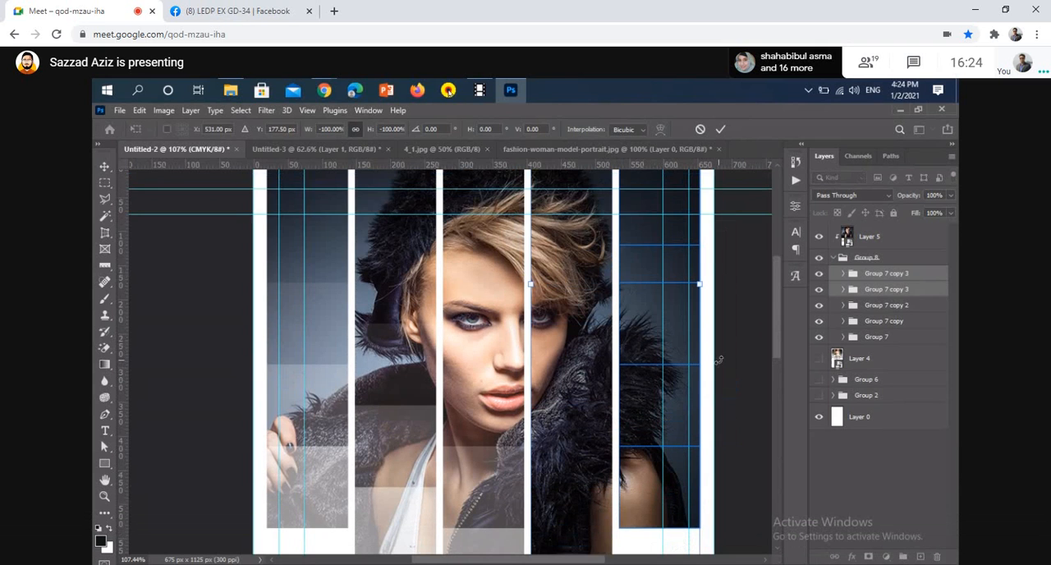
mouse_move(511, 513)
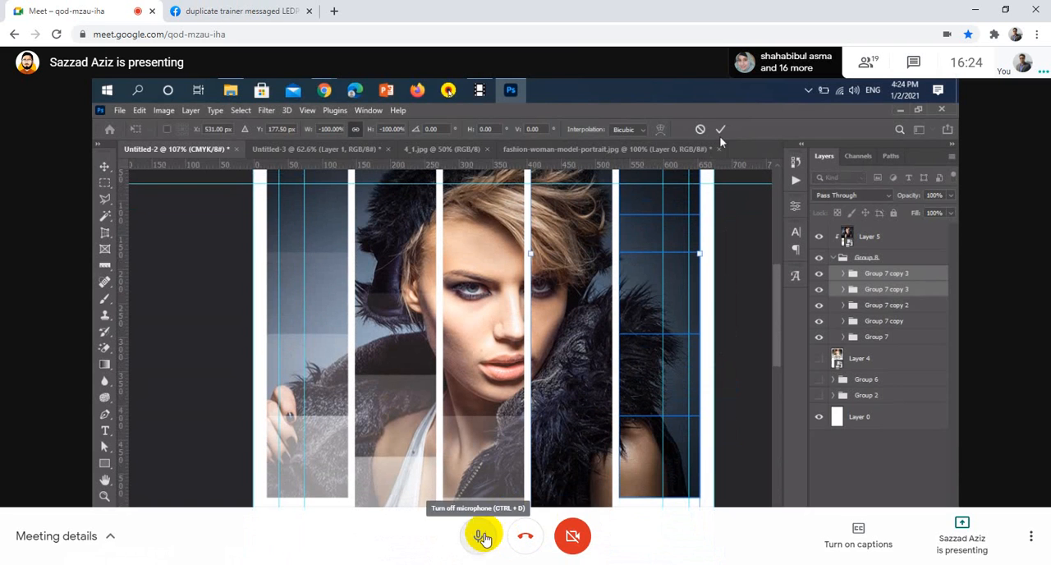
left_click(483, 538)
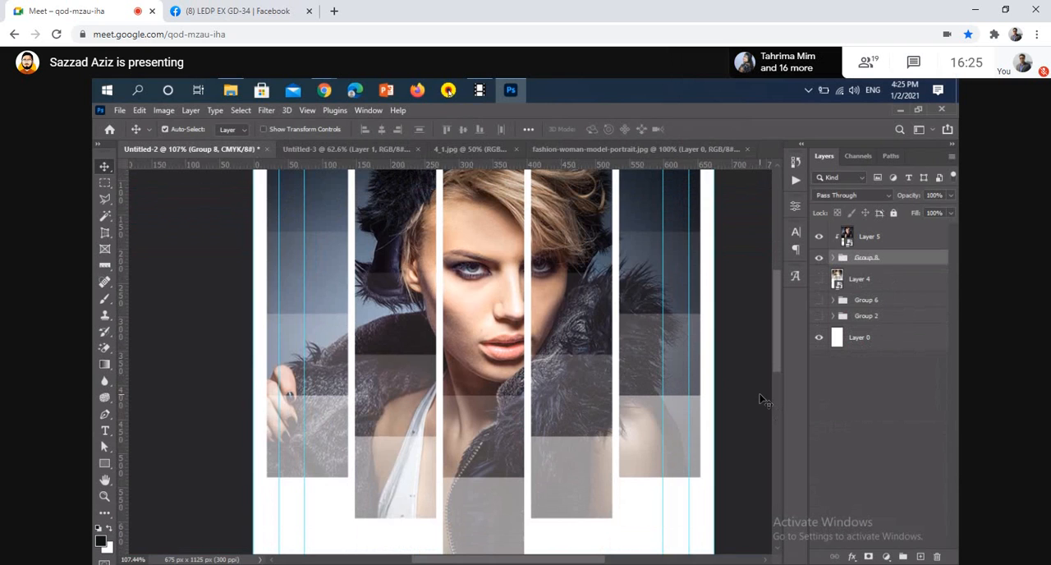
Show the reference image in Layer 4 again and expand Group 8 and Group 7 inside it
key("ctrl+0")
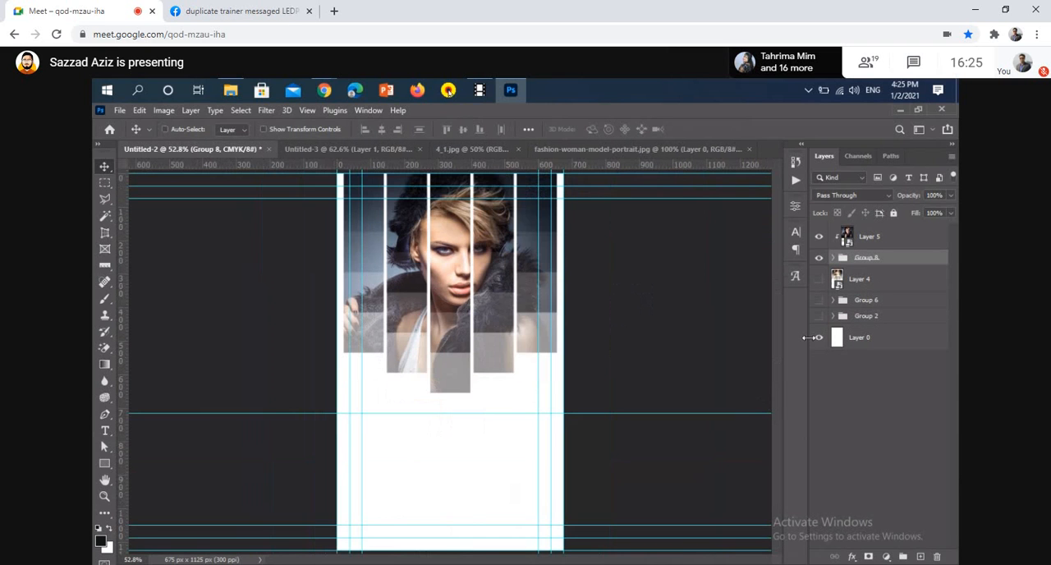
left_click(819, 279)
scroll(421, 489, "up", 5)
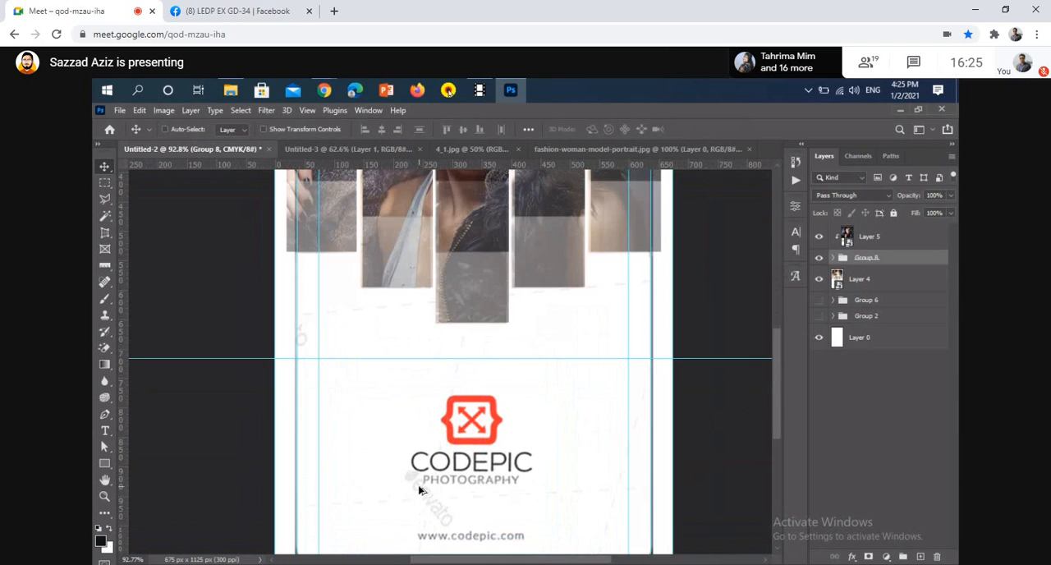
scroll(446, 291, "up", 8)
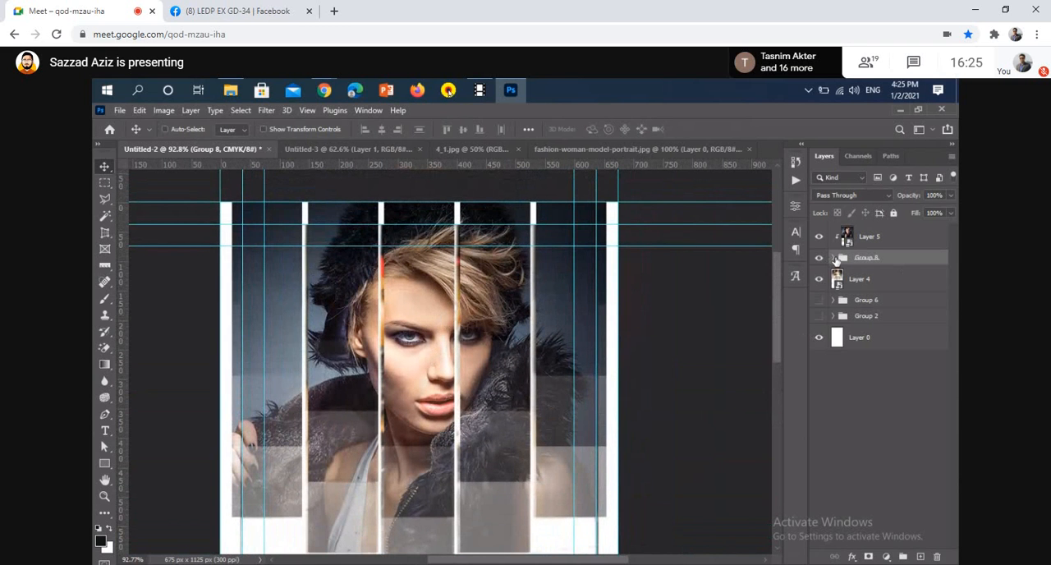
left_click(834, 258)
left_click(856, 342)
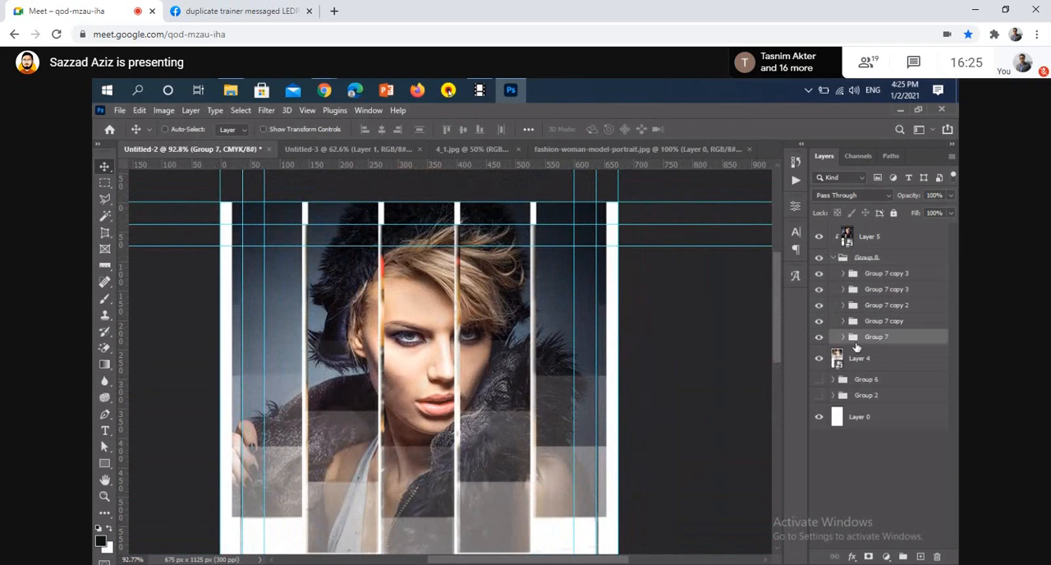
left_click(843, 338)
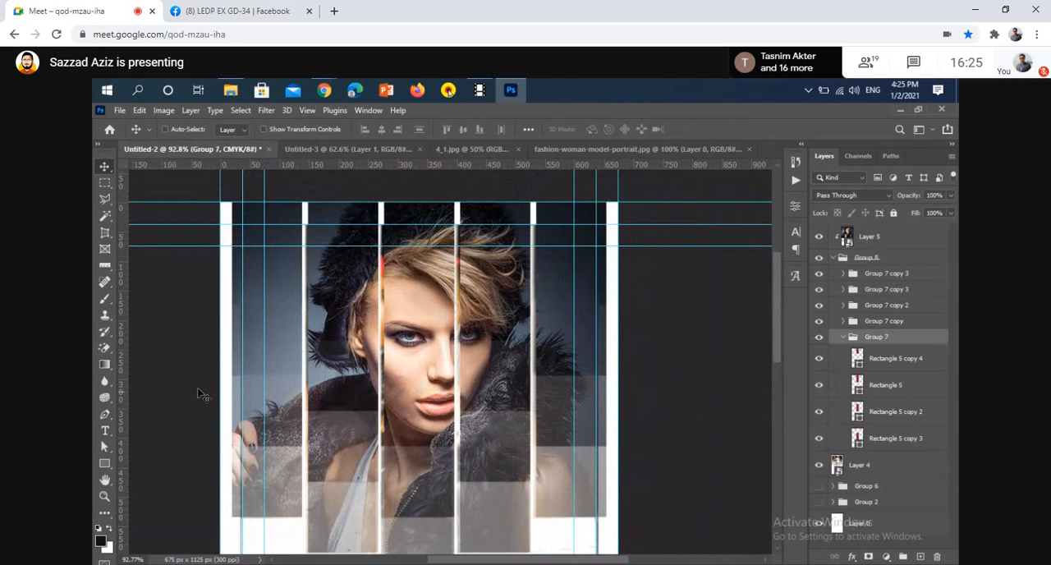
Try to draw a rectangle below the strips, beside the reference logo, with the Rectangle tool
scroll(165, 439, "down", 5)
left_click(104, 463)
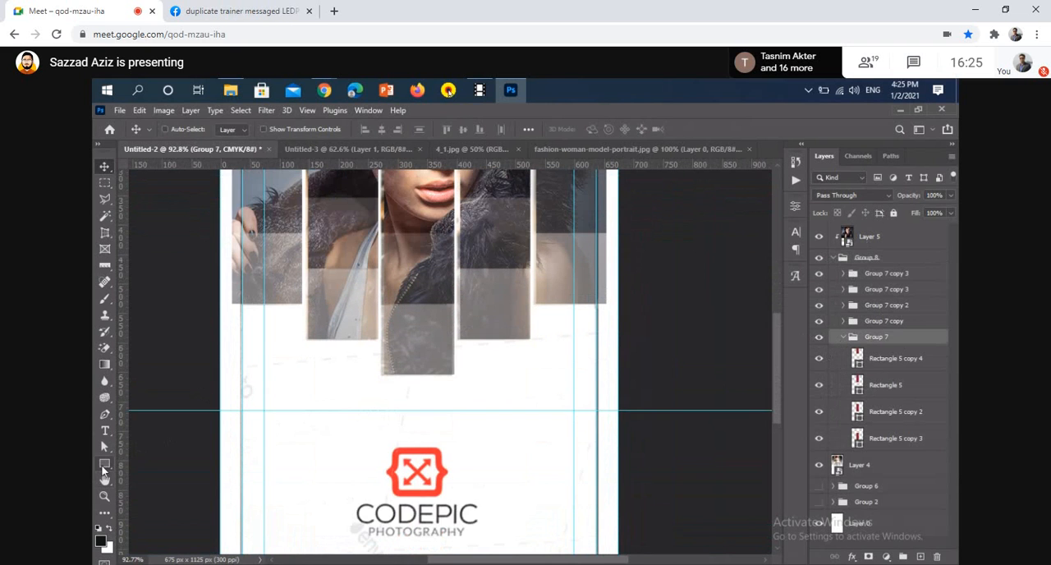
scroll(361, 448, "up", 3)
left_click(147, 459)
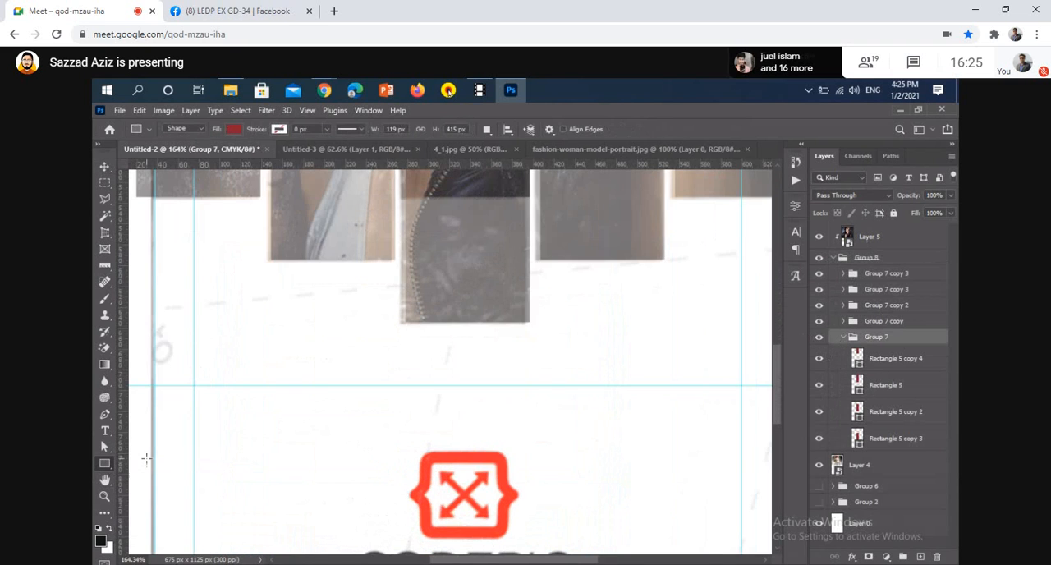
left_click_drag(279, 386, 425, 474)
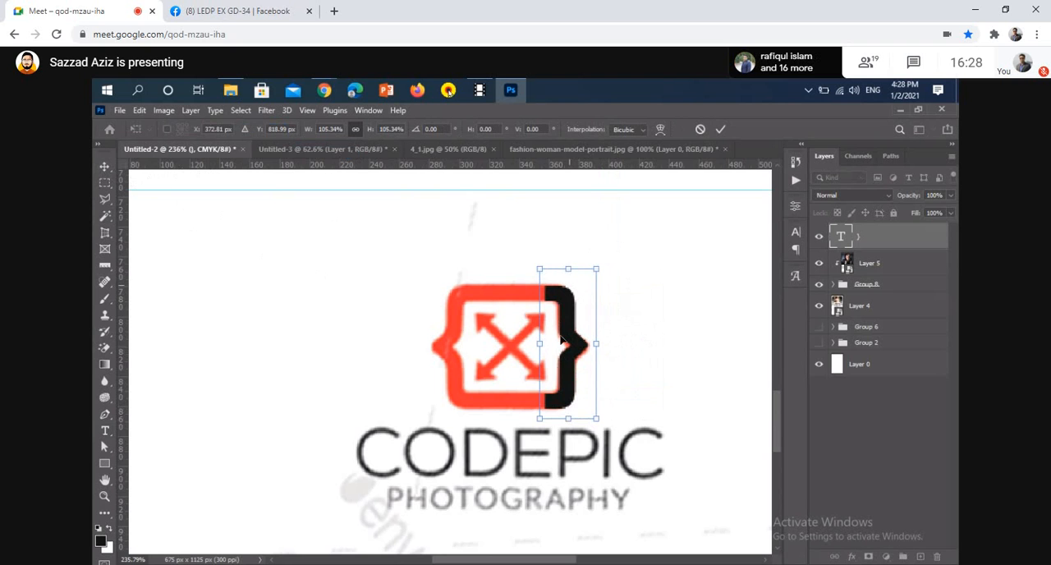
Scale the black closing brace to 105.34% over the right half of the reference logo's frame
left_click(721, 129)
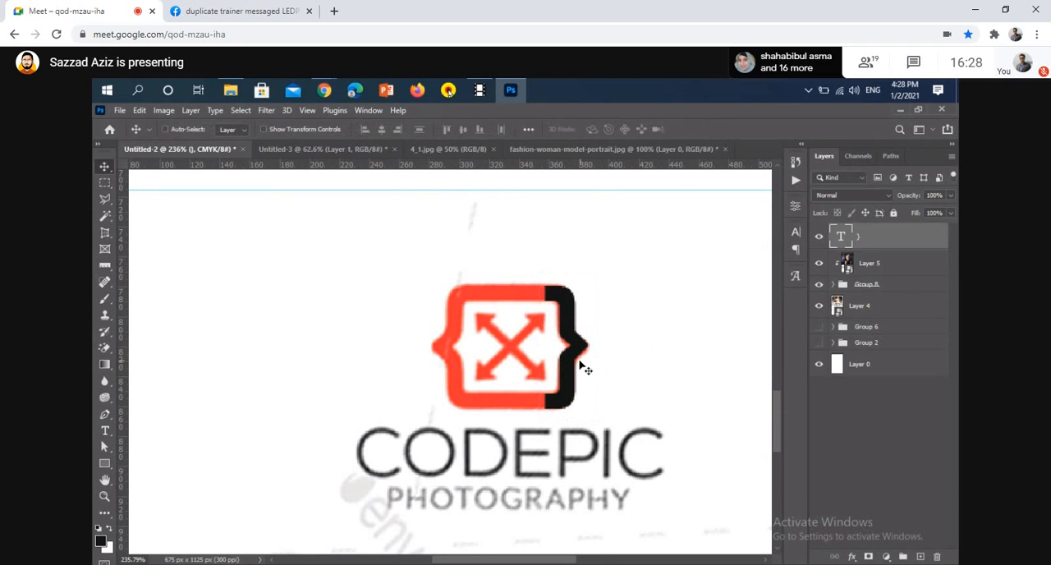
Duplicate the black brace, flip the copy by scaling it to -100%, and place it over the left half of the reference frame
left_click_drag(570, 367, 485, 345)
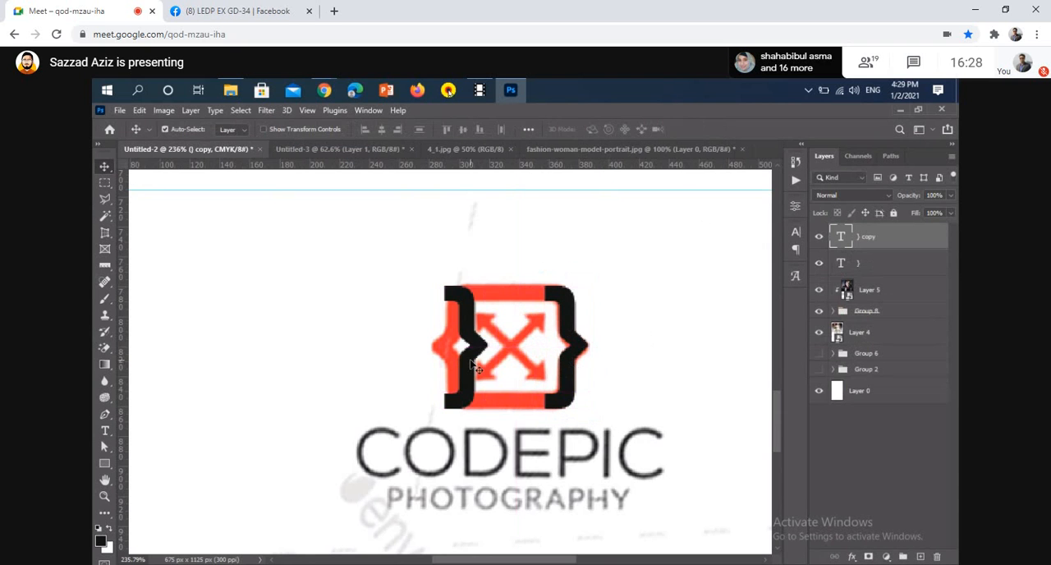
key("ctrl+t")
left_click_drag(513, 273, 440, 401)
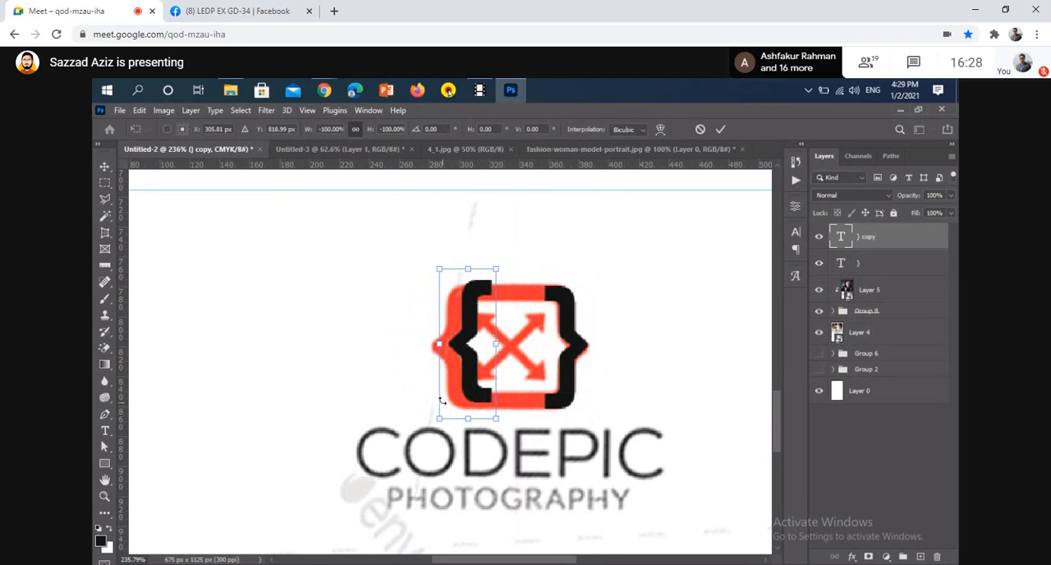
left_click_drag(472, 360, 457, 368)
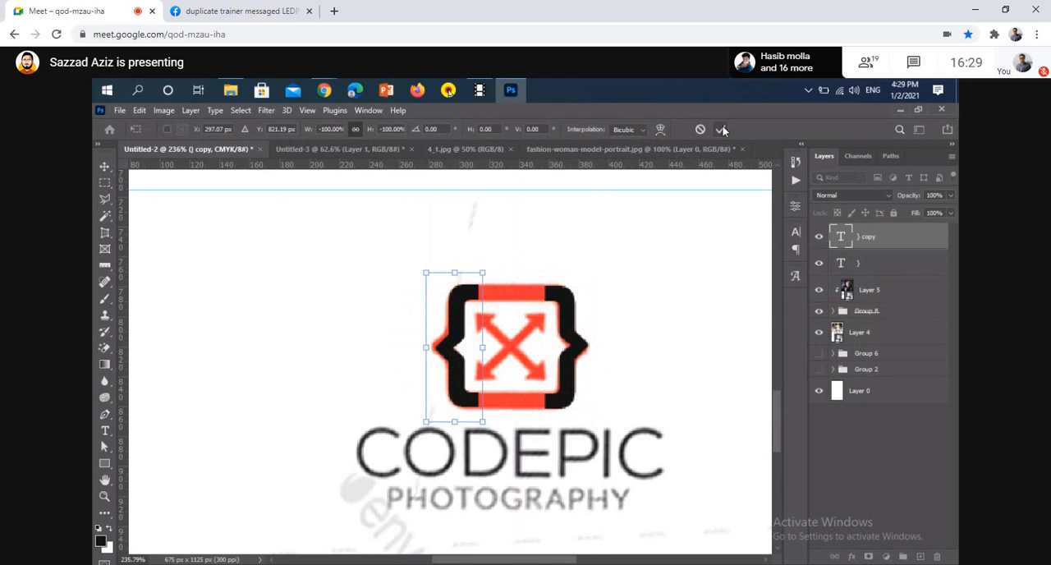
left_click(720, 129)
Align the flipped brace copy vertically to the original brace, deselect, and shift the copy slightly outward to the left
left_click(566, 299, "ctrl")
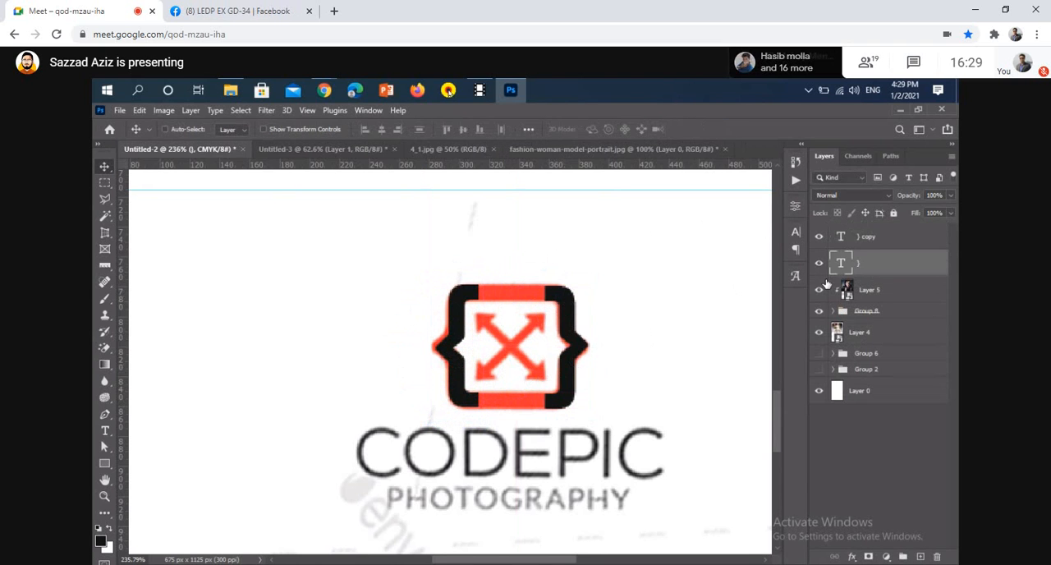
left_click(842, 265, "ctrl")
left_click(457, 355, "ctrl")
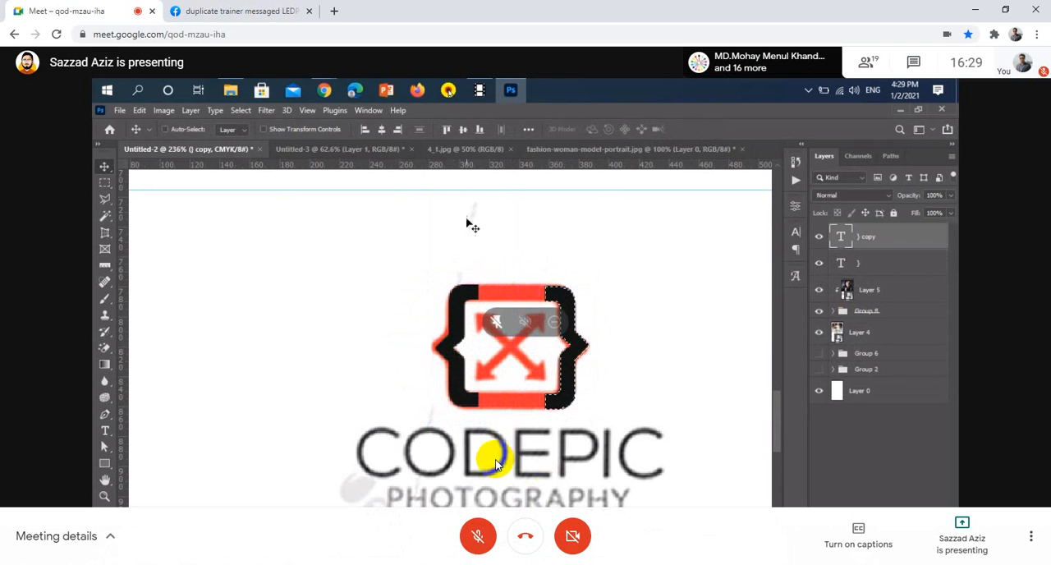
left_click(465, 132)
key("ctrl+d")
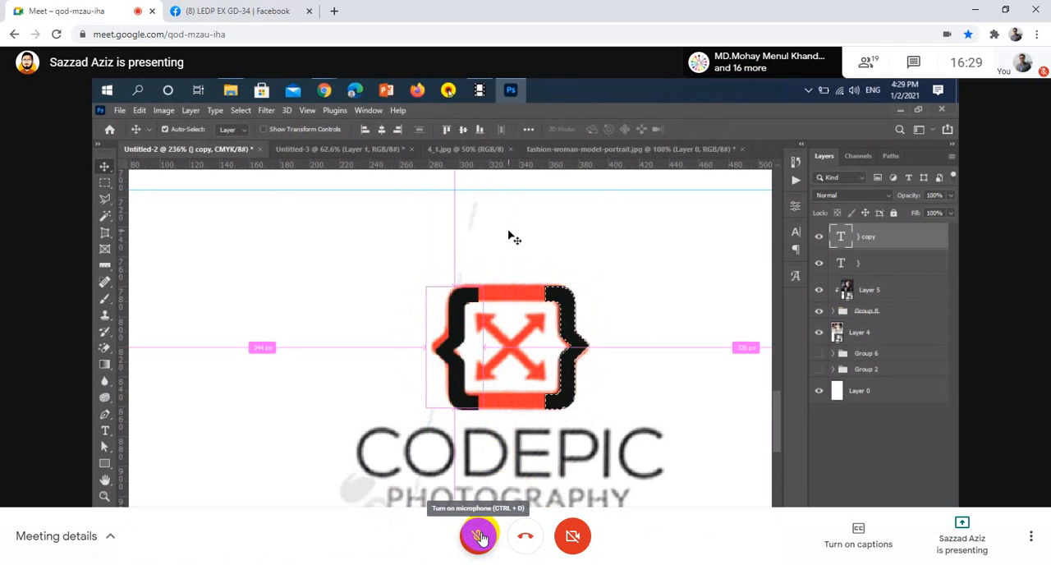
scroll(546, 368, "up", 3)
left_click_drag(529, 329, 539, 394)
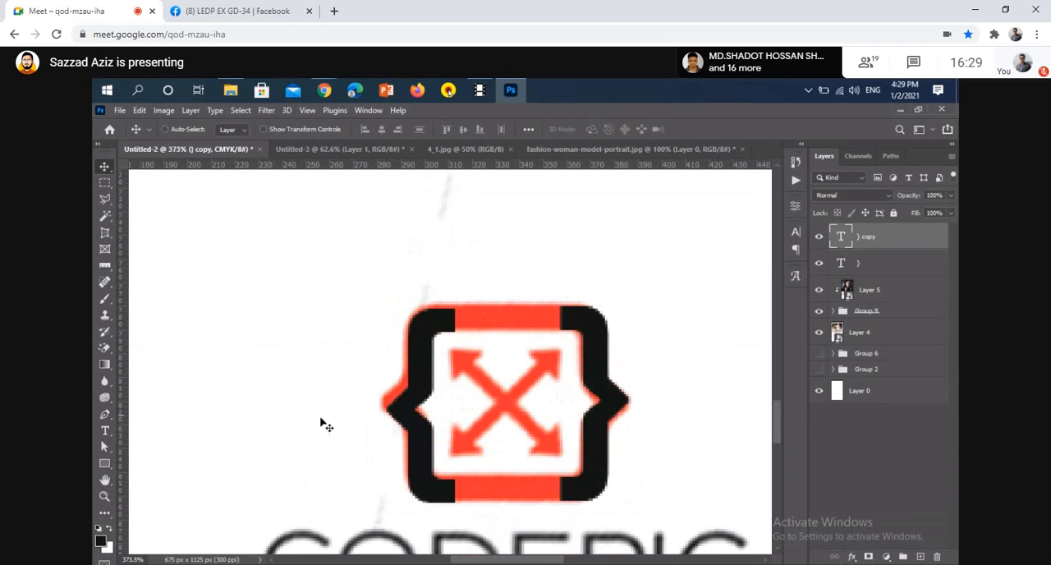
left_click_drag(394, 412, 388, 410)
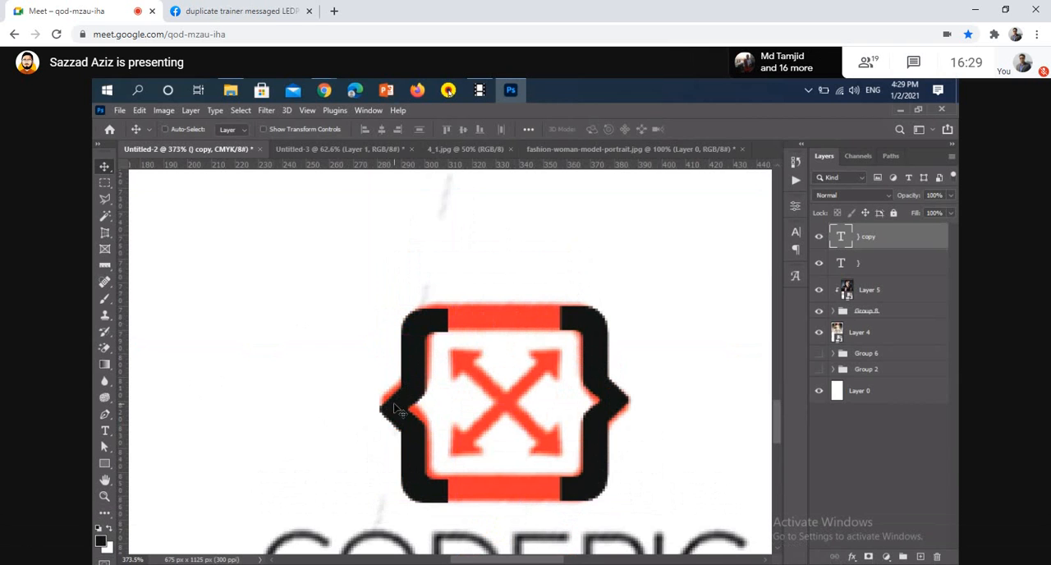
Draw a rectangle bridging the upper ends of both braces and enlarge it to about 52 by 9.6 px
left_click(105, 463)
scroll(531, 283, "up", 4)
scroll(532, 283, "up", 1)
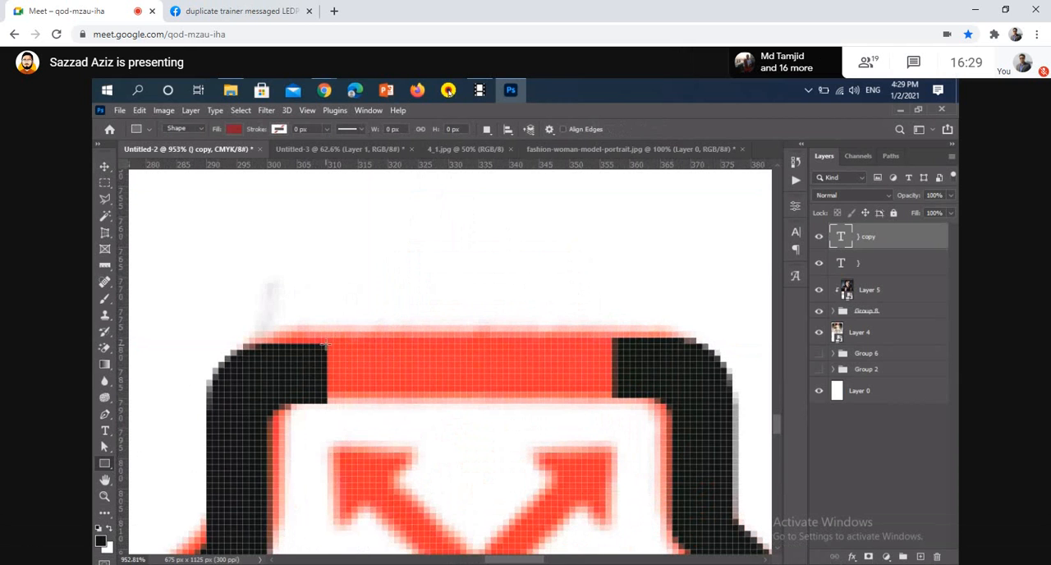
left_click_drag(327, 345, 614, 394)
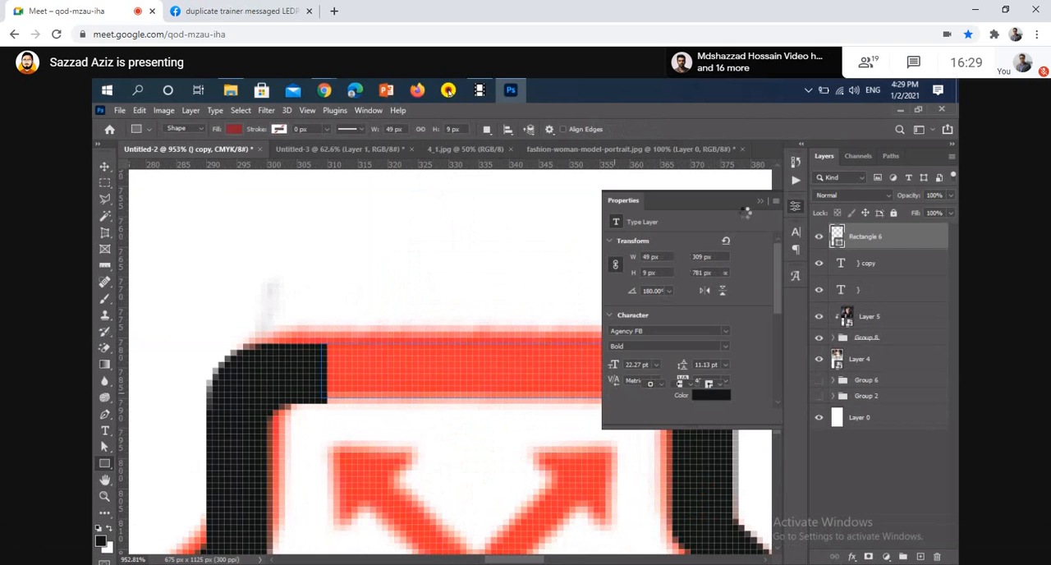
left_click(761, 201)
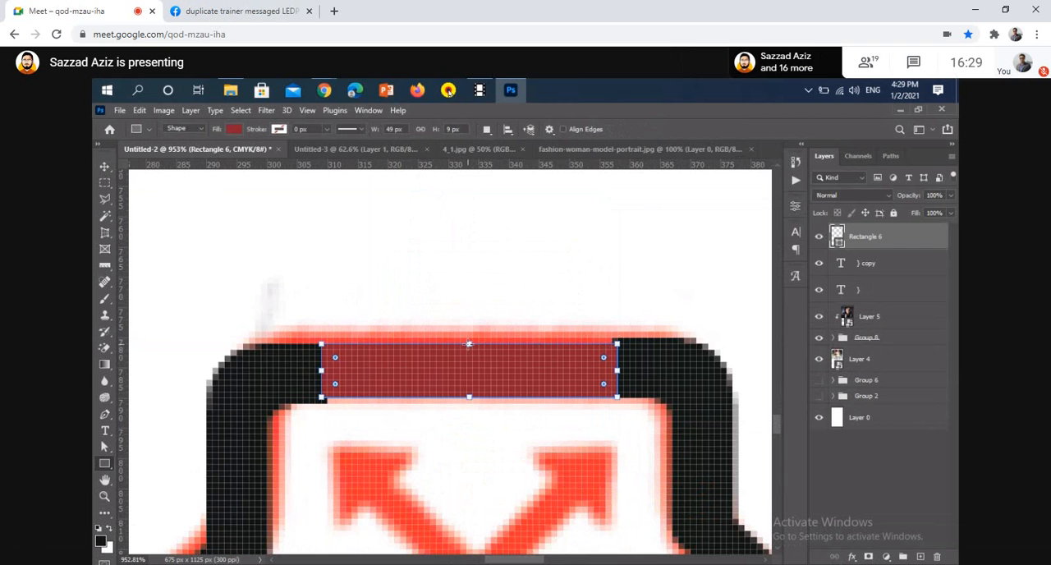
left_click_drag(469, 343, 472, 337)
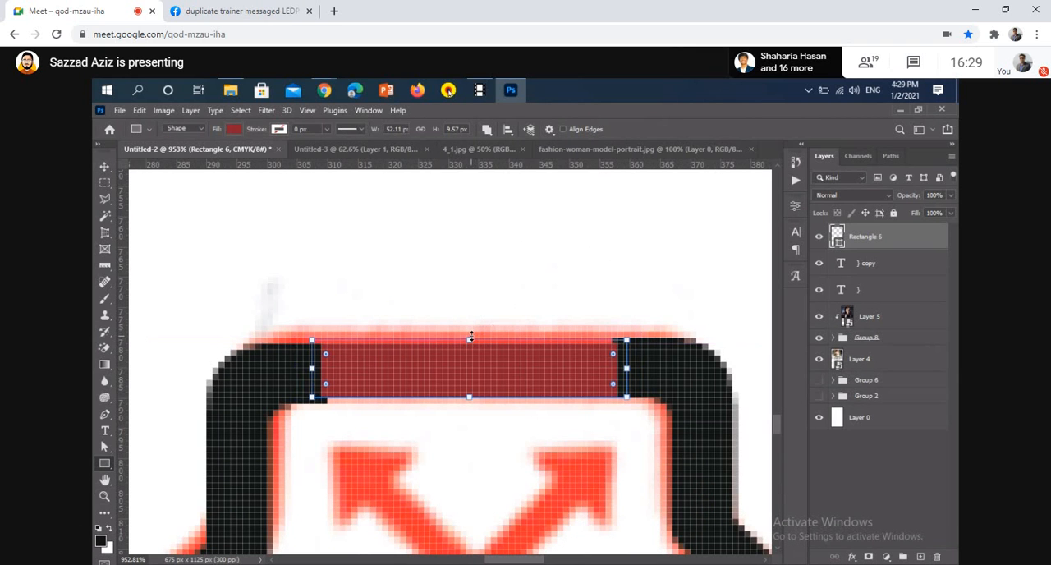
Move the left brace copy up slightly so its upper end lines up with the red bar
key("v")
left_click(265, 387, "ctrl")
left_click_drag(270, 398, 264, 390)
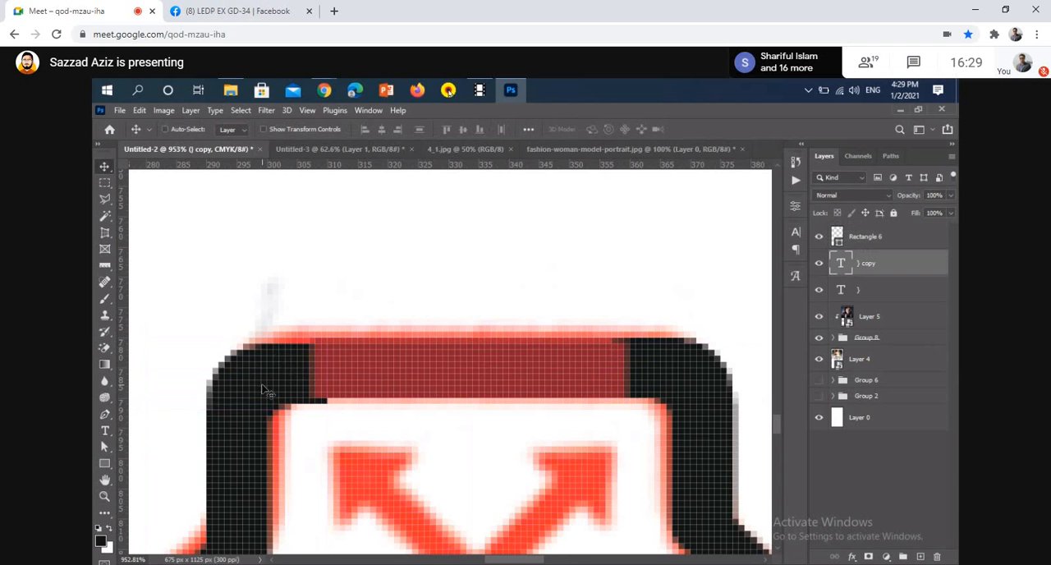
scroll(418, 392, "down", 3)
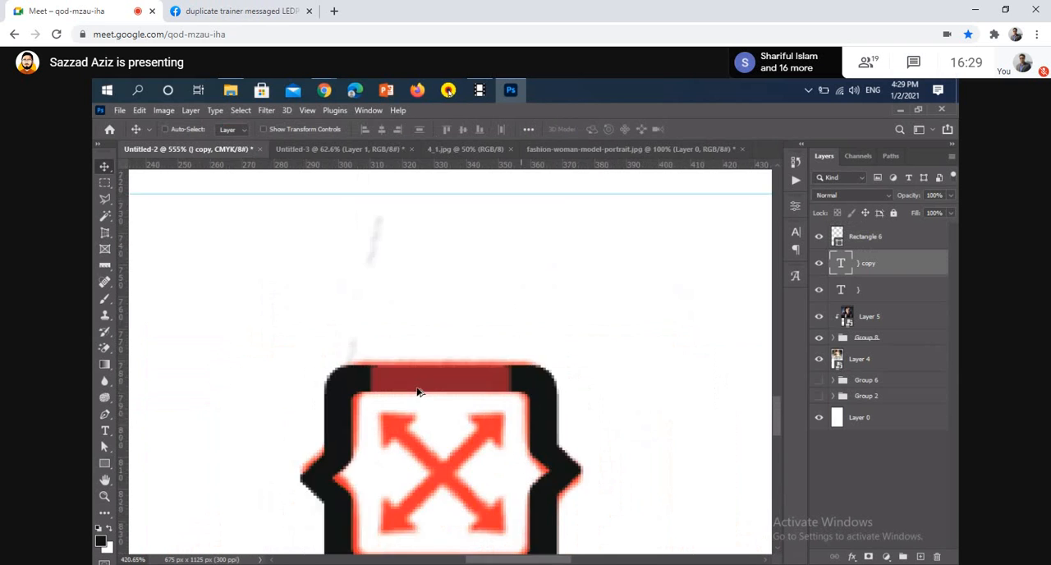
scroll(418, 392, "down", 2)
scroll(448, 359, "down", 2)
left_click_drag(449, 327, 450, 430)
key("ctrl+z")
key("ctrl+z")
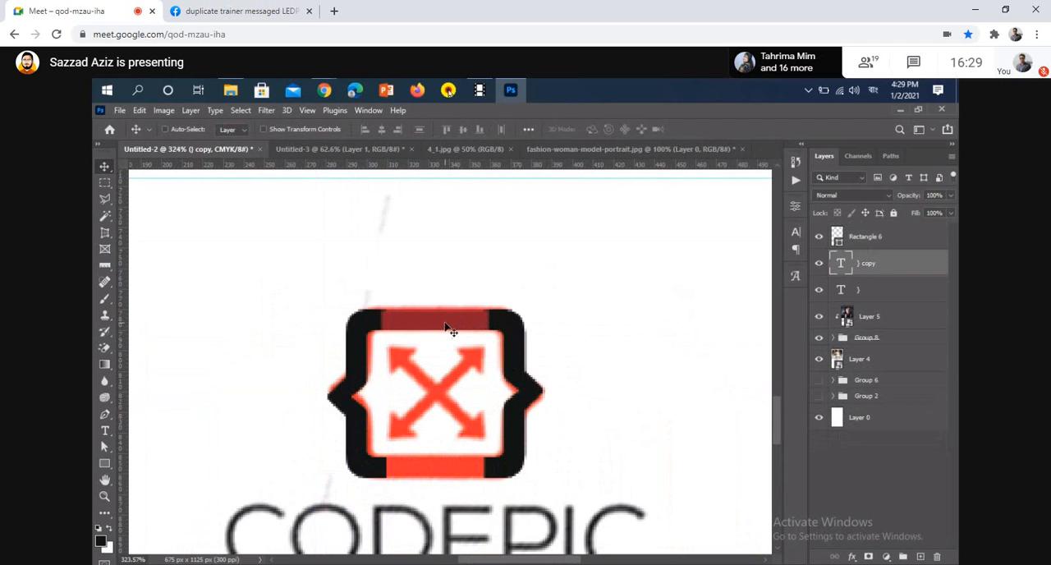
left_click_drag(450, 328, 452, 403)
key("ctrl+z")
Duplicate the red bar and place the copy across the gap between the lower ends of the braces
key("ctrl")
left_click(450, 327, "ctrl")
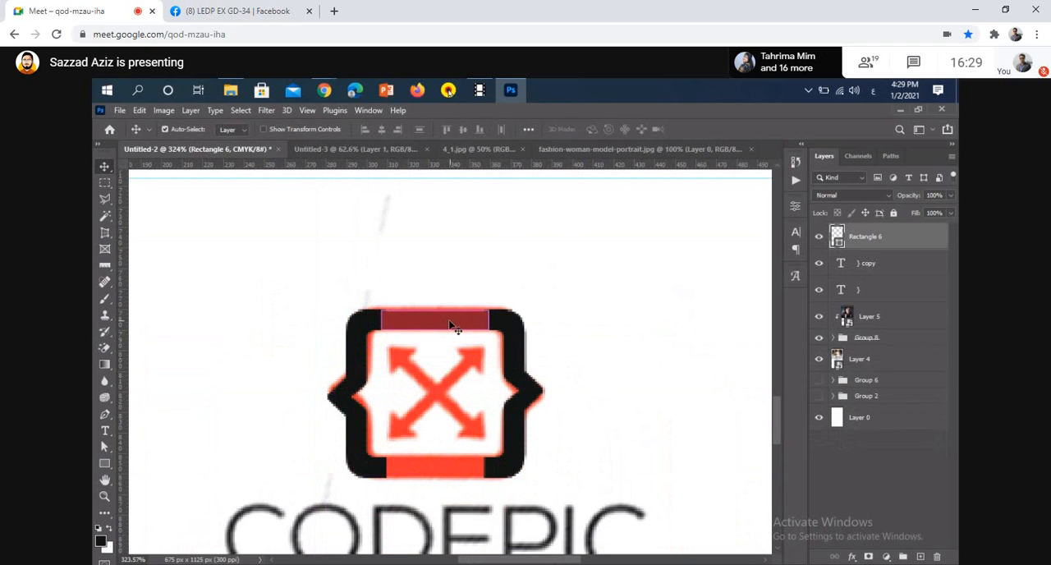
left_click_drag(450, 325, 449, 471)
scroll(477, 456, "up", 3)
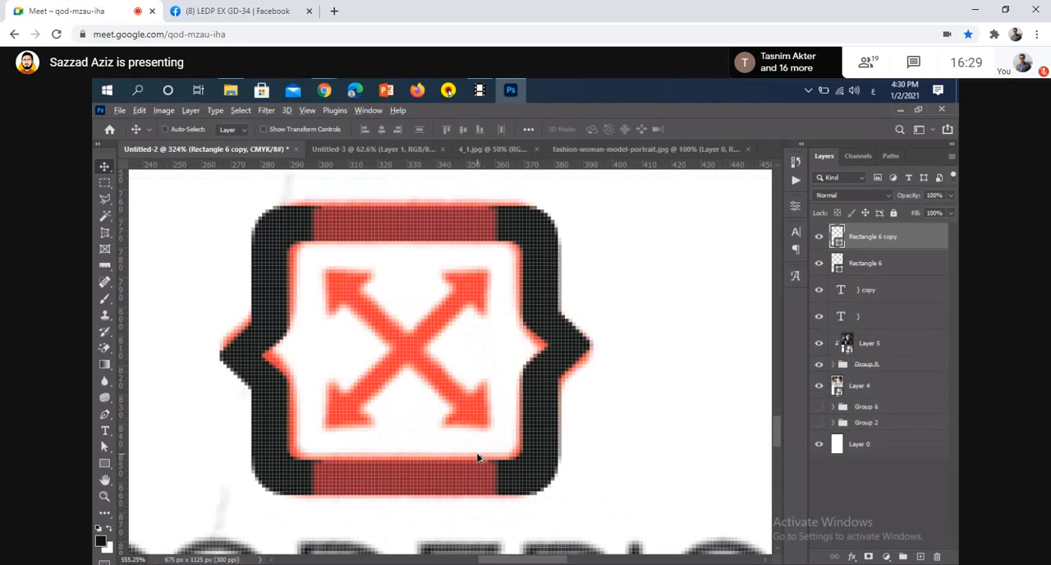
scroll(478, 458, "down", 4)
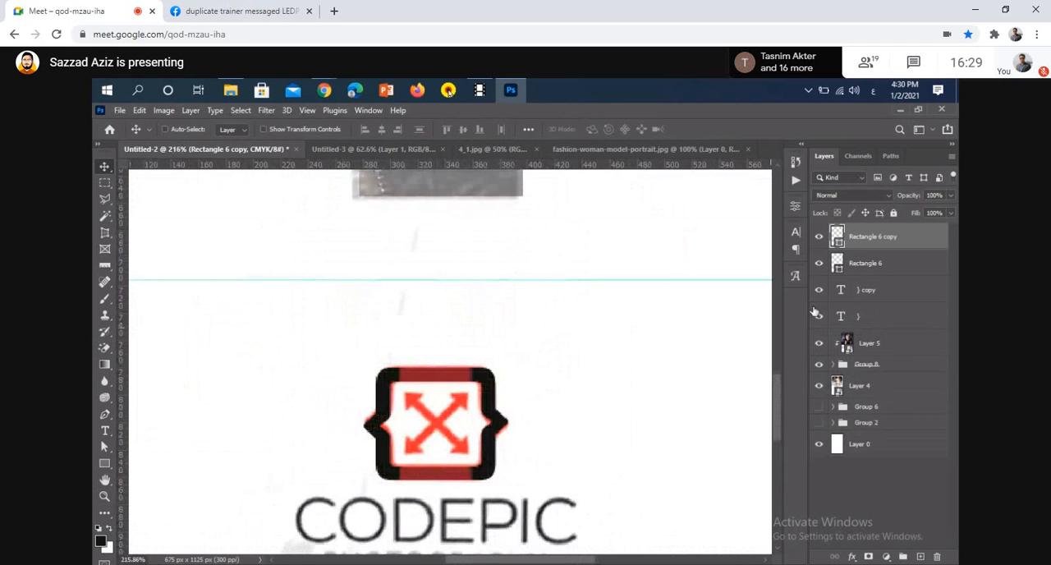
Set the fill of both bar rectangles to black from the recently used colors
left_click(869, 263, "shift")
key("u")
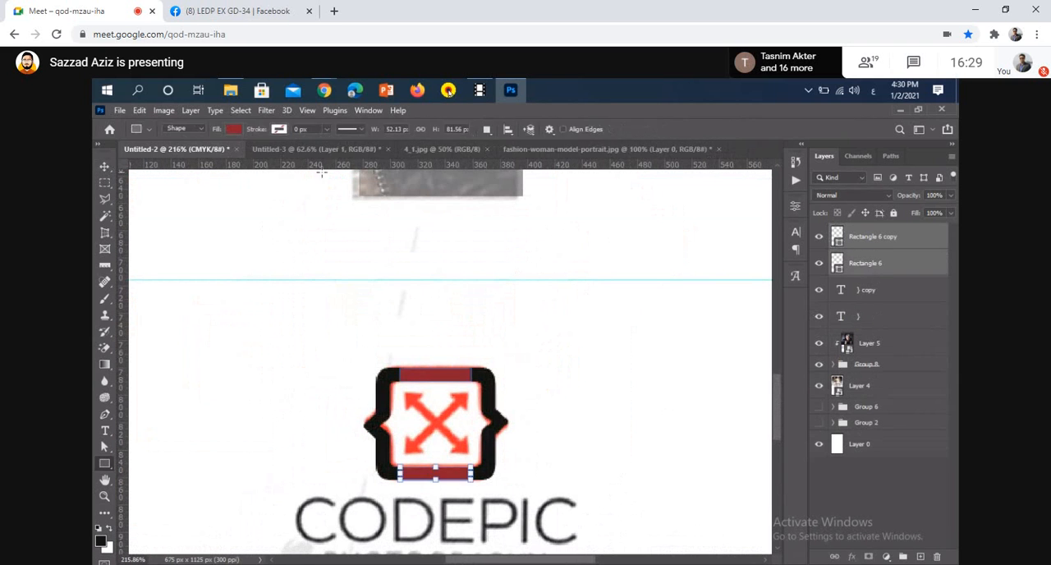
left_click(233, 130)
left_click(155, 197)
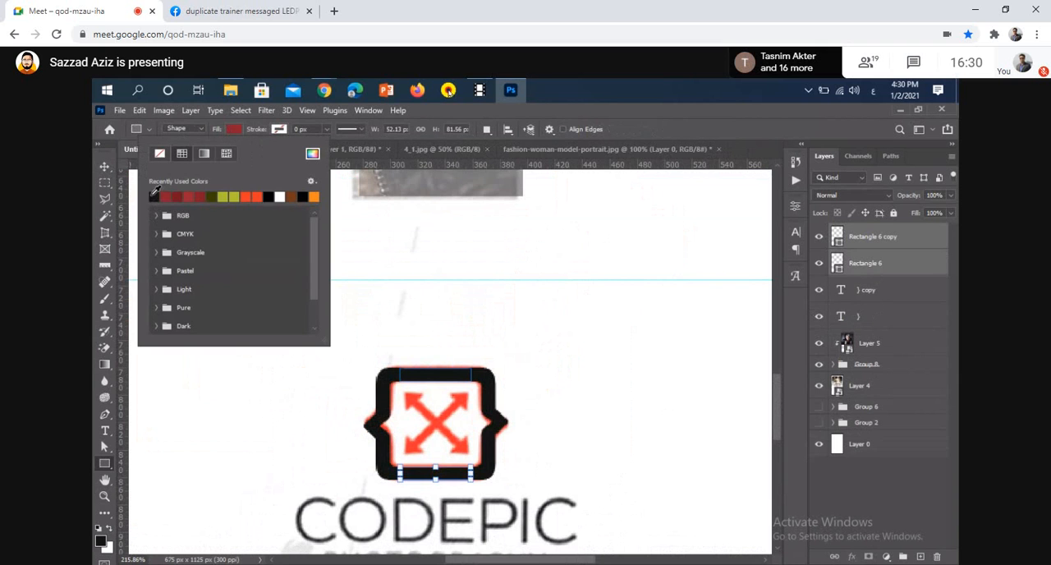
left_click(103, 168)
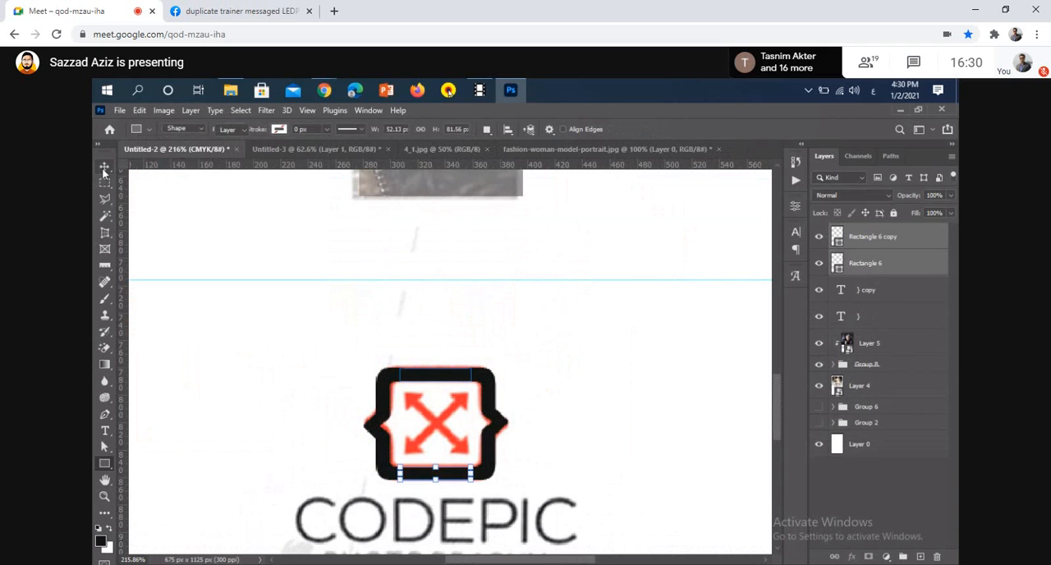
Try to merge both bar rectangles and both brace text layers into one layer, and undo the merge
left_click(888, 291, "shift")
left_click(926, 312, "shift")
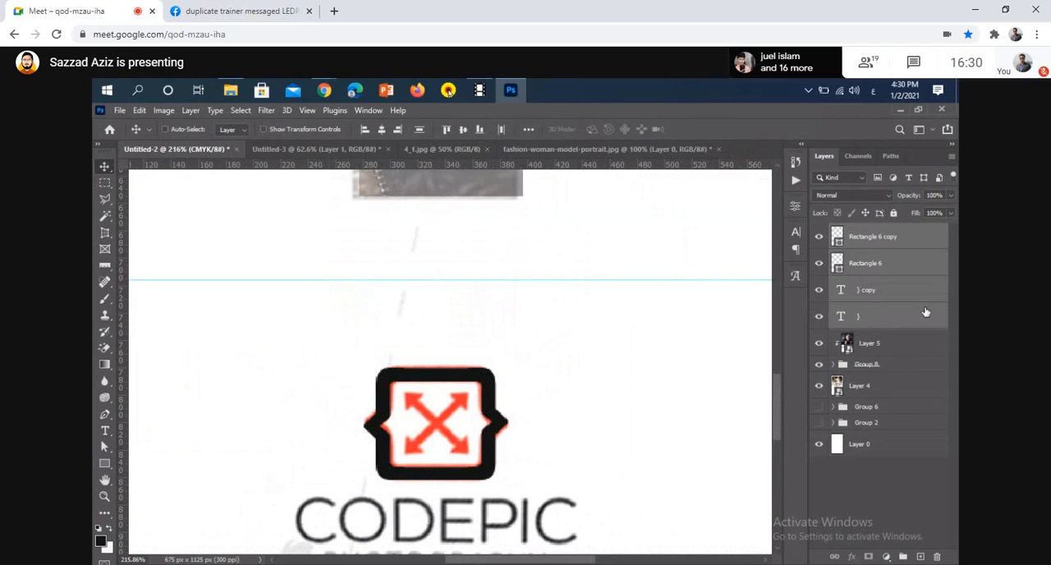
key("ctrl+e")
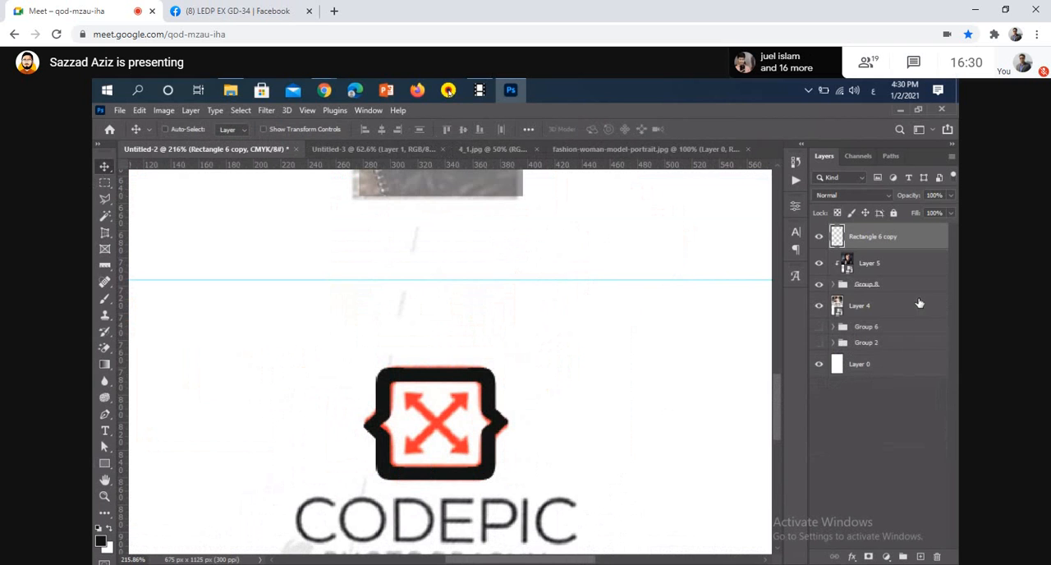
key("ctrl+z")
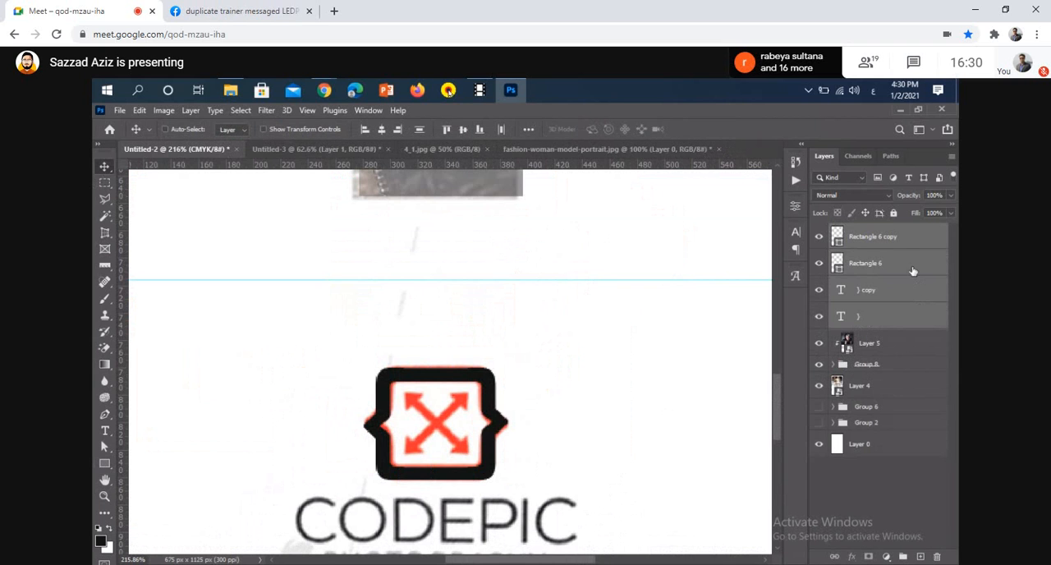
Merge Rectangle 6 and Rectangle 6 copy into a single shape layer
left_click(913, 271)
left_click(909, 238, "ctrl")
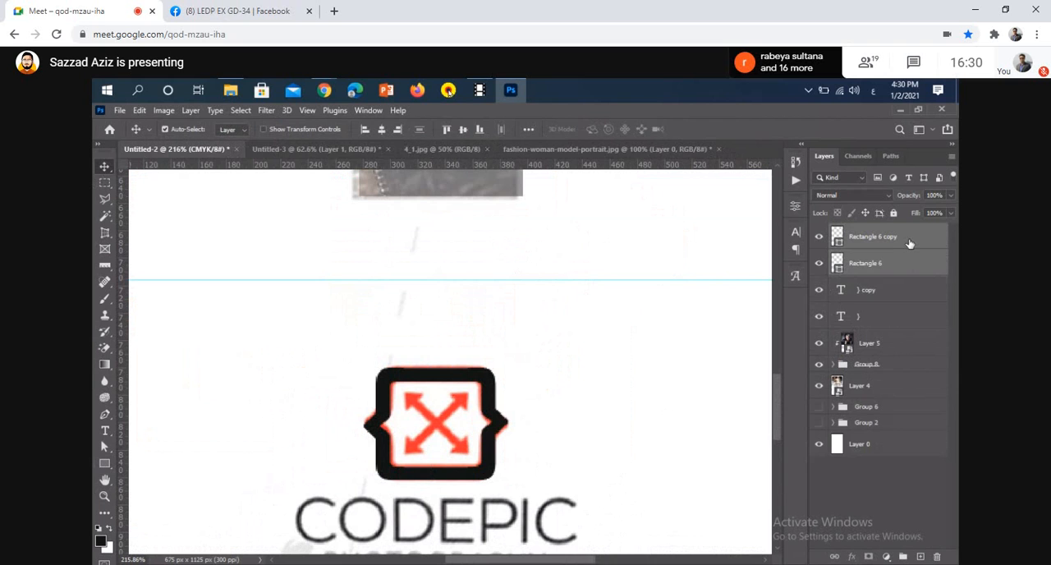
key("ctrl+e")
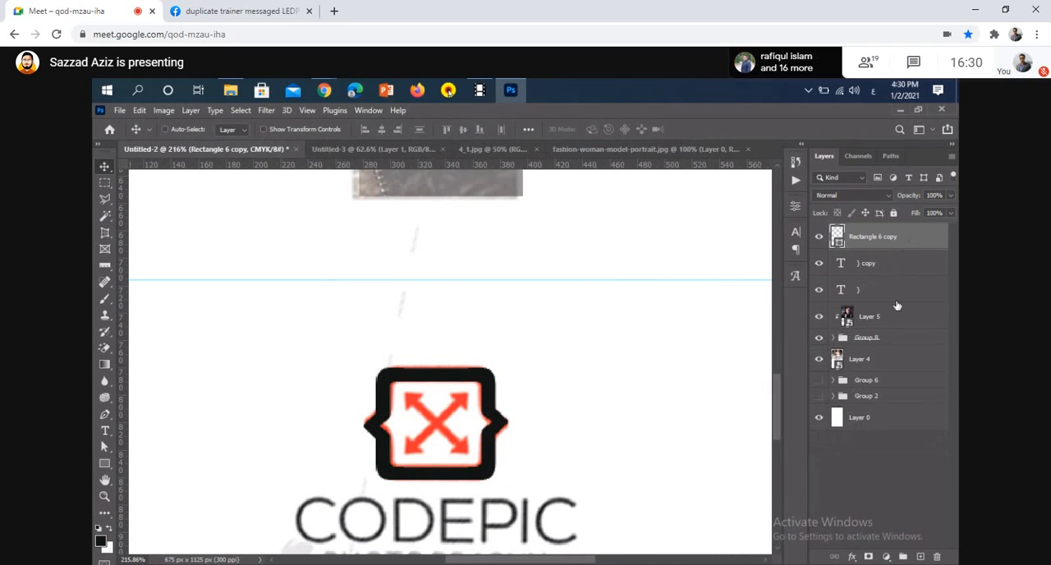
Group the two brace text layers together with the merged bar layer
left_click(899, 266)
left_click(899, 298, "ctrl")
key("ctrl+e")
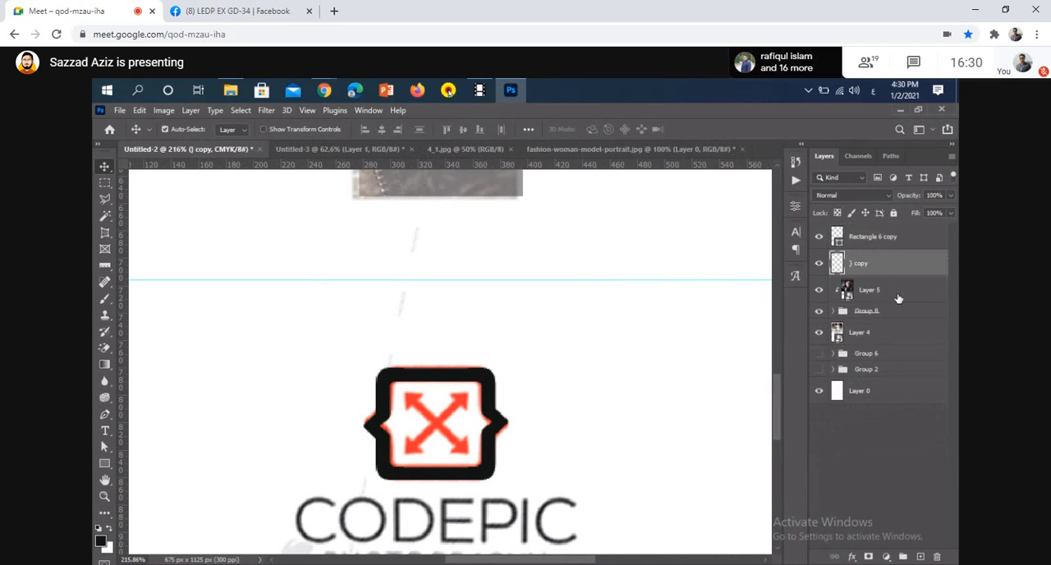
key("ctrl+z")
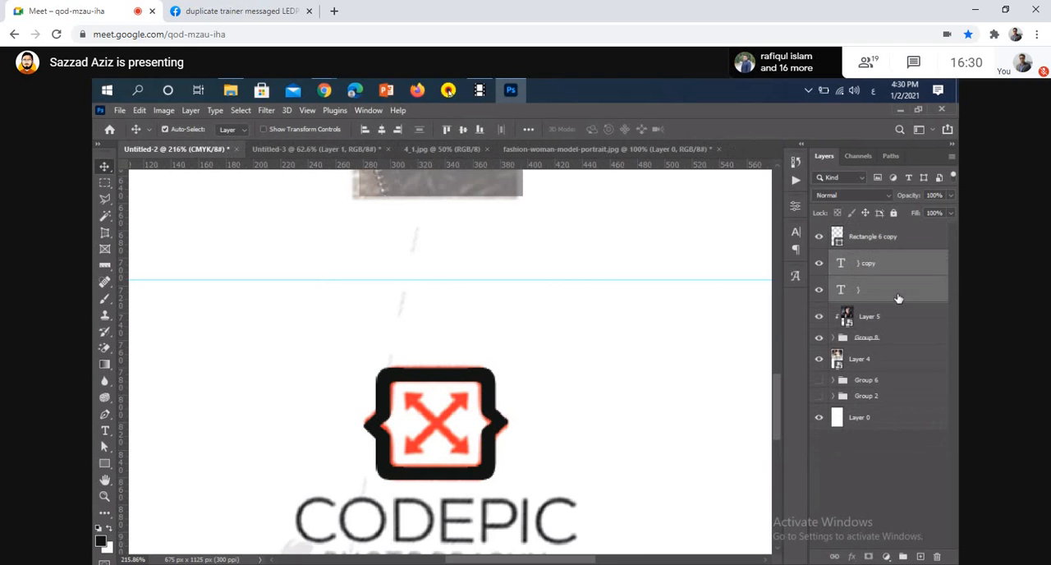
left_click(894, 246, "ctrl")
key("ctrl+g")
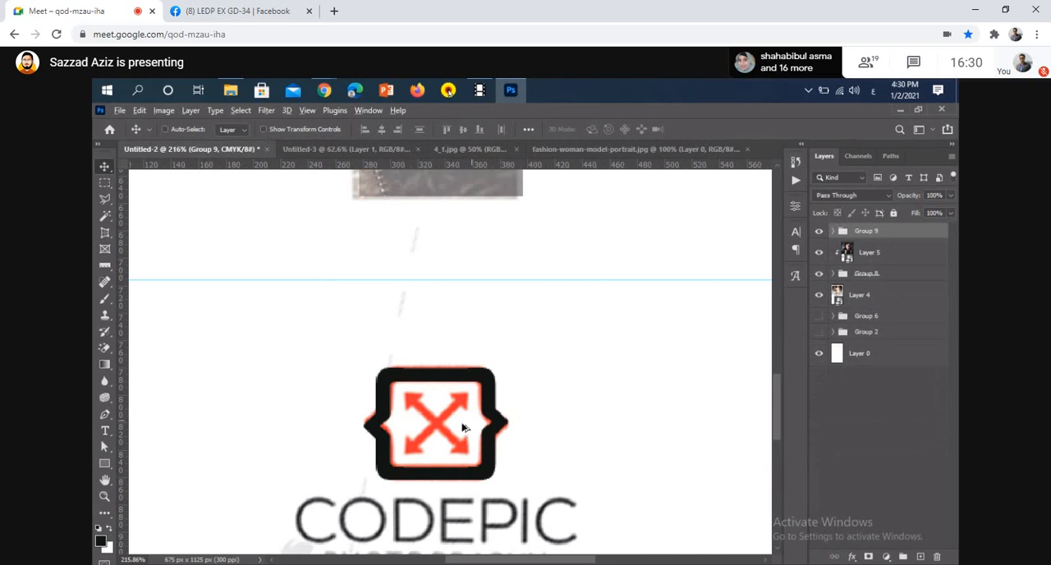
Toggle the reference image in Layer 4 off and on to compare it with the black brace frame
scroll(460, 429, "up", 5)
left_click_drag(501, 471, 448, 460)
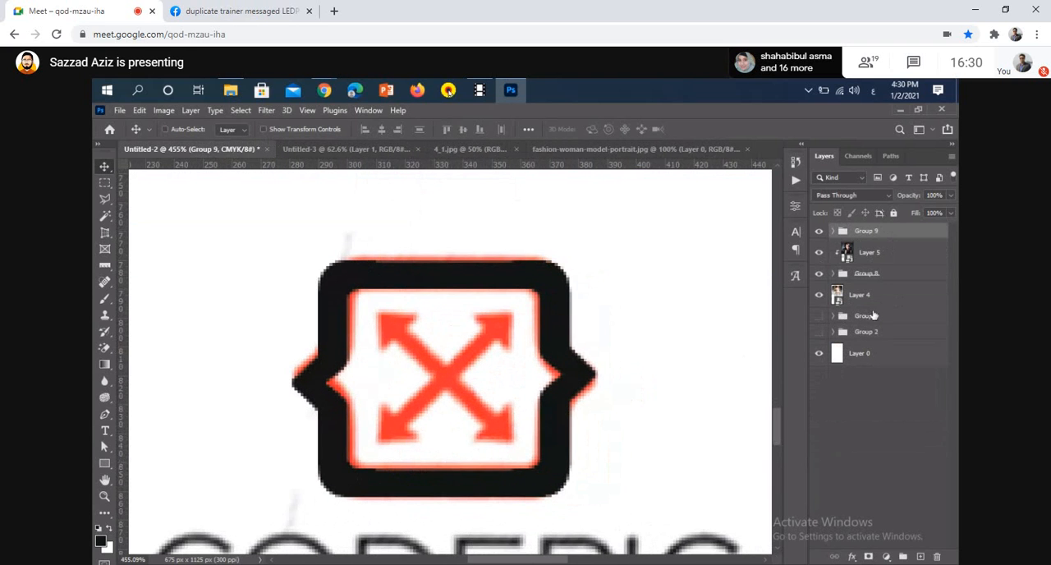
left_click(819, 295)
left_click(819, 294)
Try to trace the logo's diagonal arrow from its lower-left to its upper-right head with the Pen tool, and return to the Rectangle tool
scroll(403, 343, "up", 1)
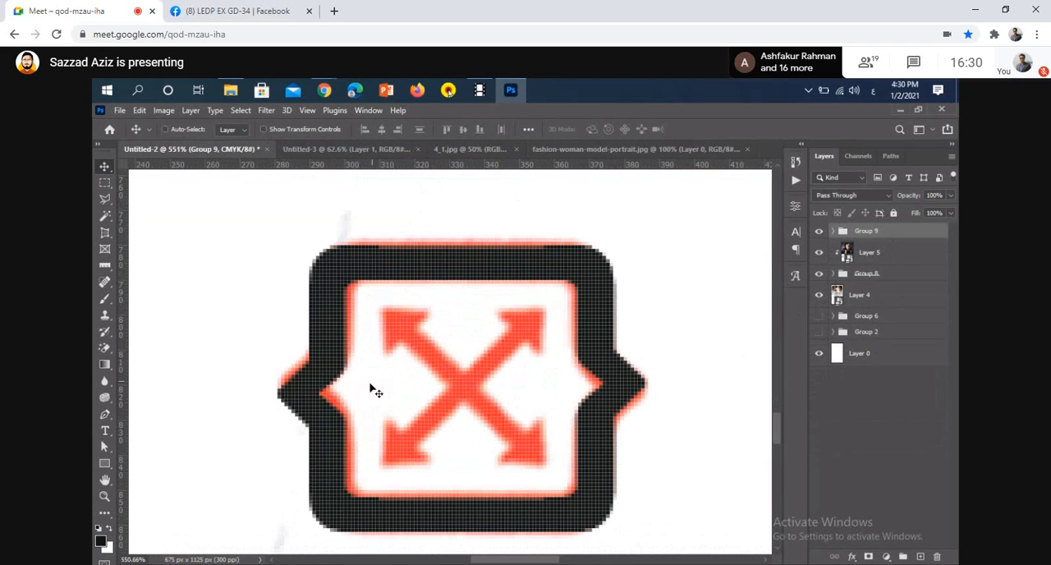
mouse_move(297, 428)
left_mouse_down()
mouse_move(361, 415)
mouse_move(317, 427)
left_mouse_up()
left_click(104, 464)
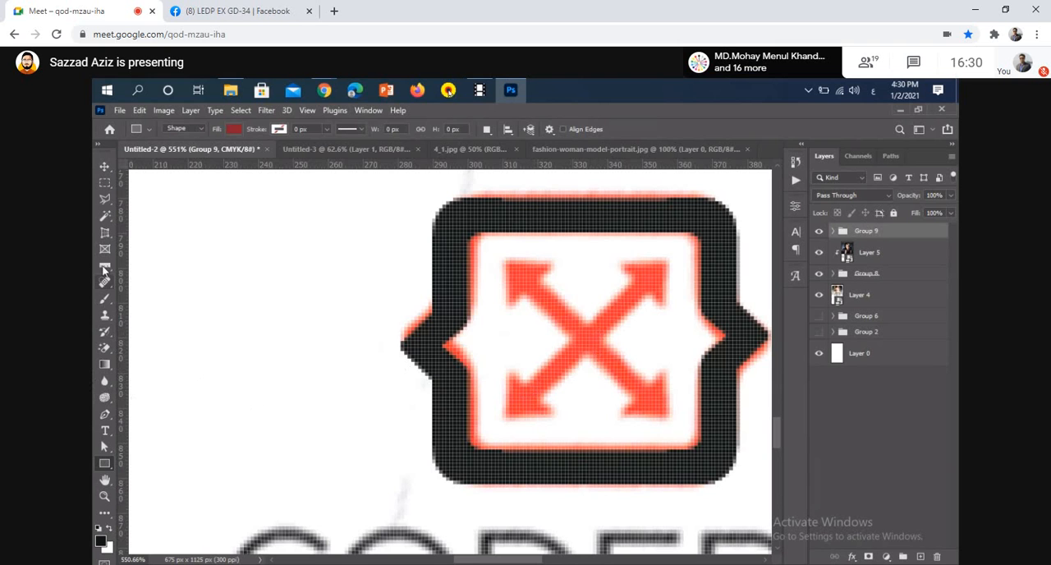
right_click(105, 266)
left_click(105, 418)
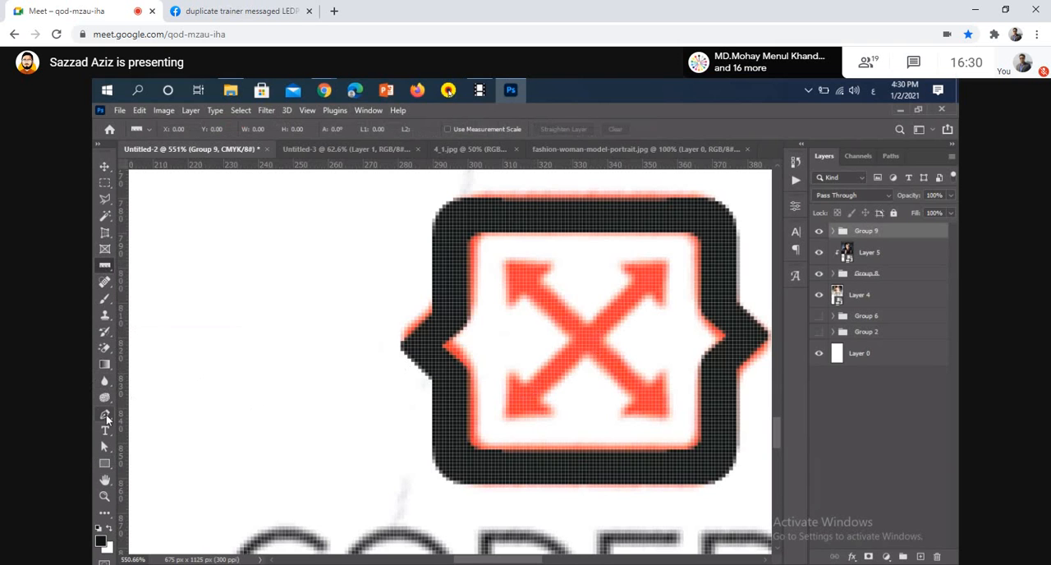
right_click(107, 418)
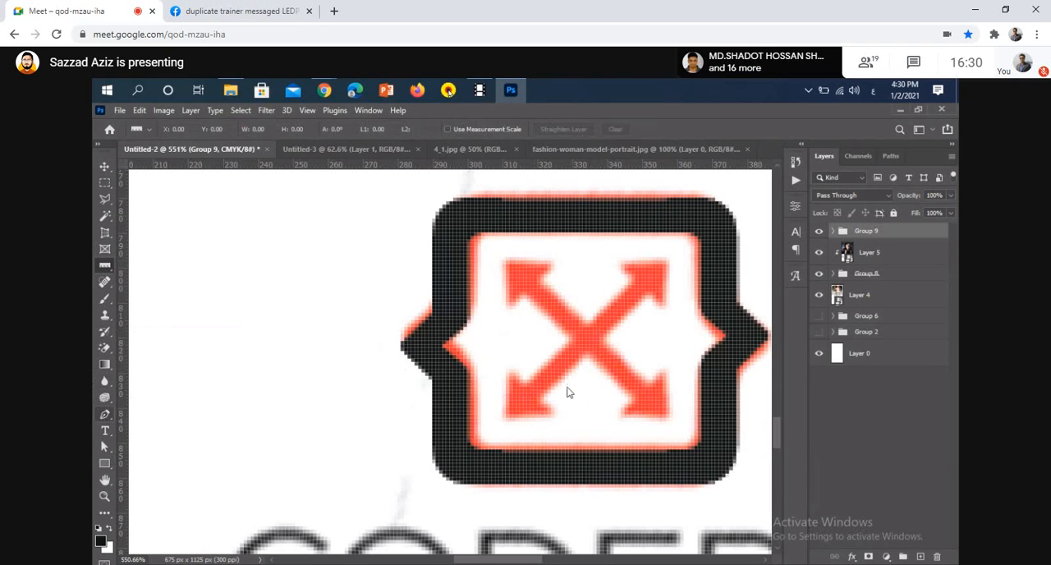
left_click(525, 401)
left_click(522, 397)
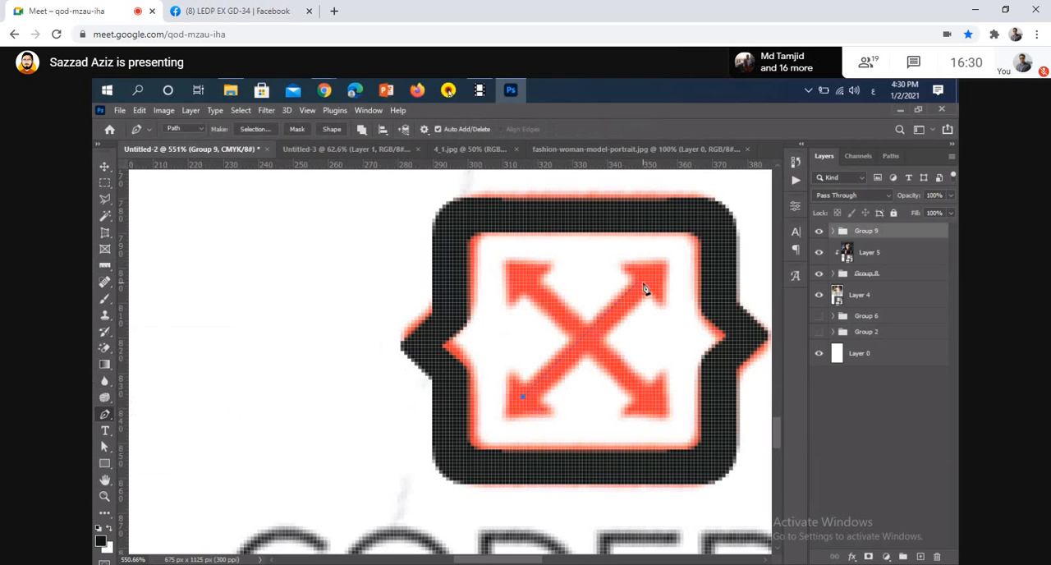
left_click(639, 282)
left_click(317, 251, "ctrl")
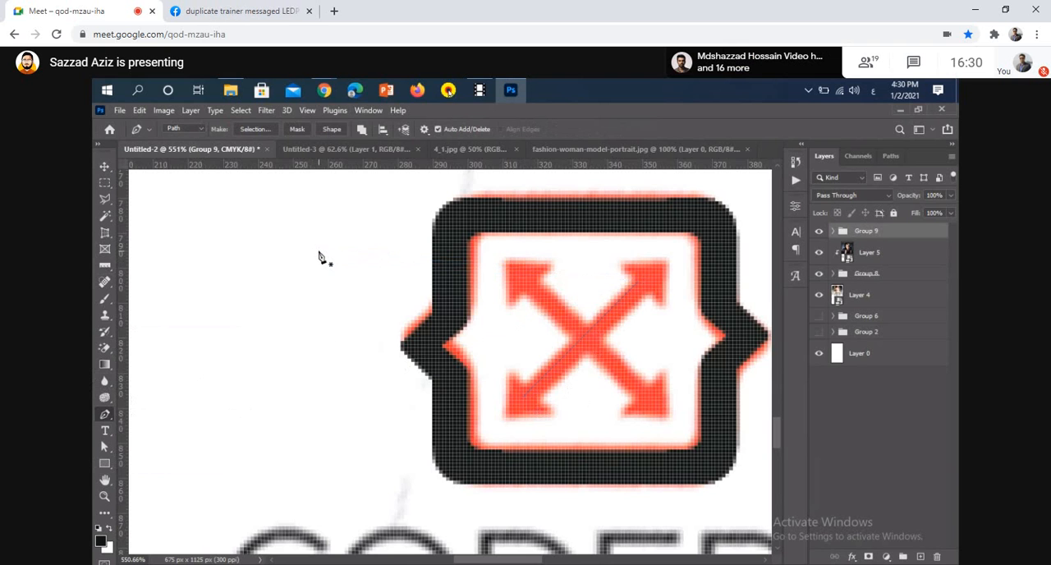
key("u")
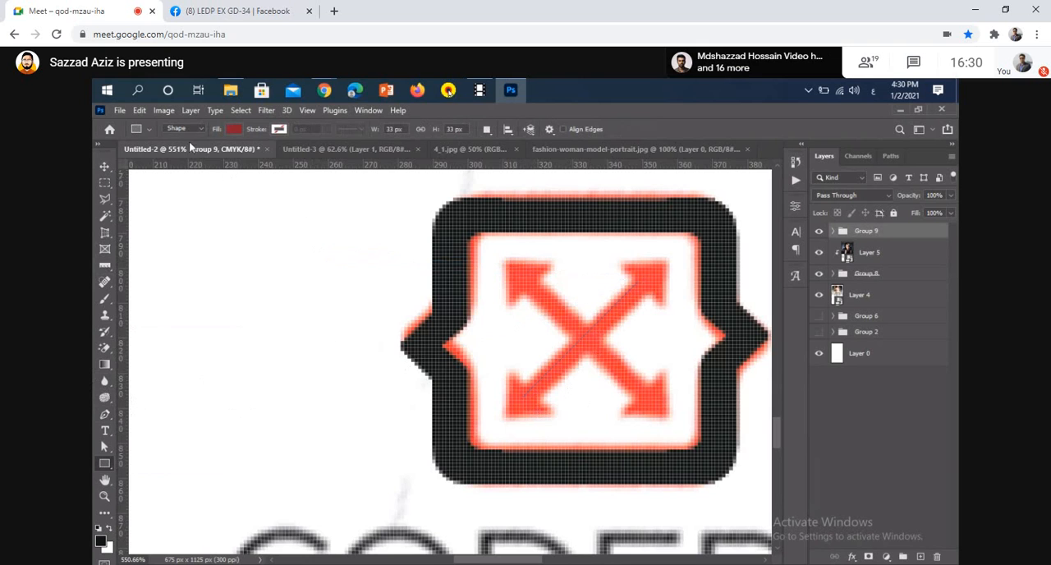
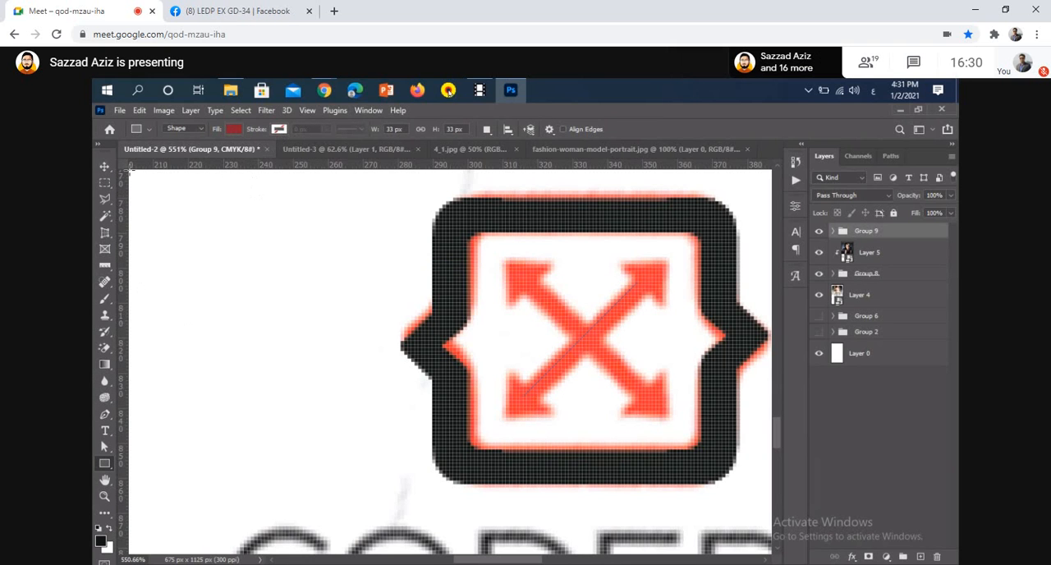
left_click(105, 167)
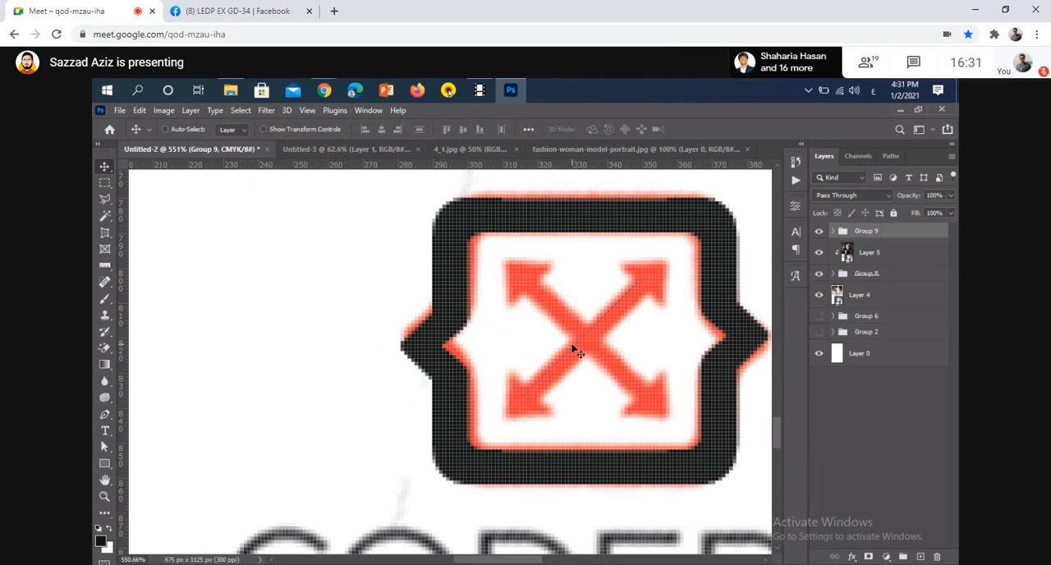
left_click_drag(573, 349, 537, 370)
key("ctrl+z")
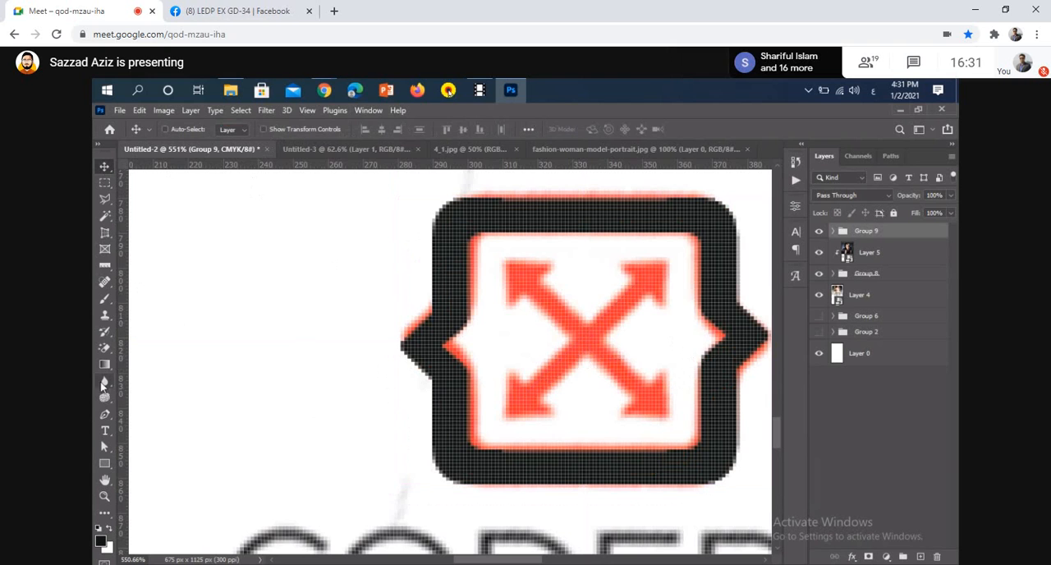
Draw a straight Pen tool line in Shape mode along the logo's diagonal arrow, from the lower-left head to the upper-right head
left_click(104, 414)
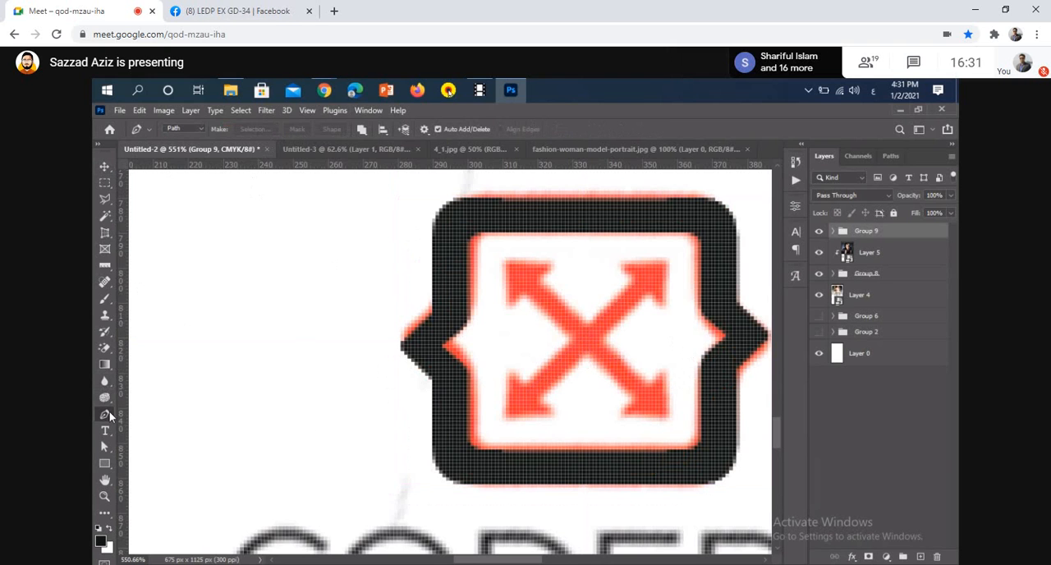
left_click(198, 130)
left_click(186, 138)
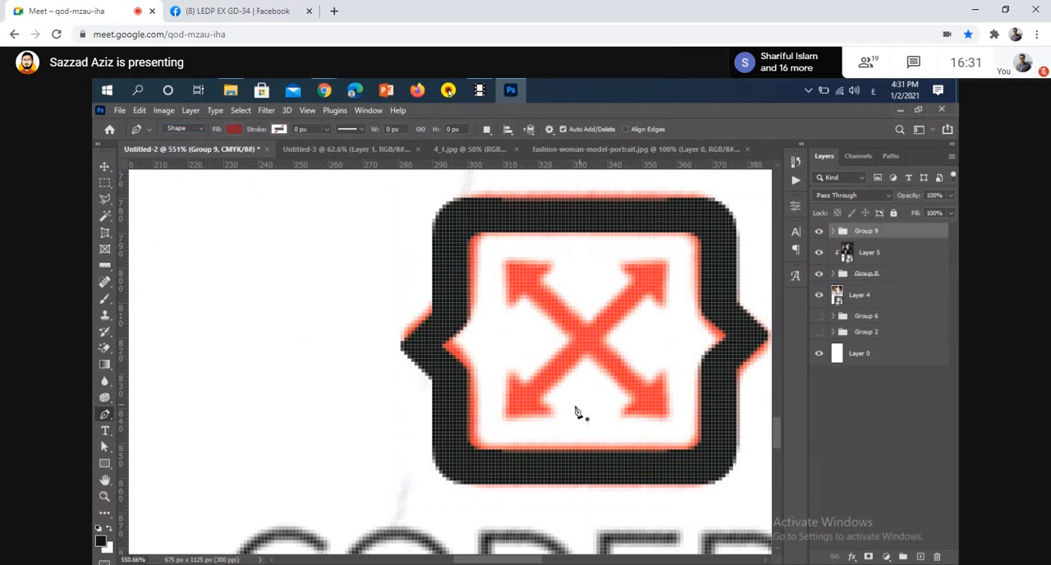
left_click(531, 400)
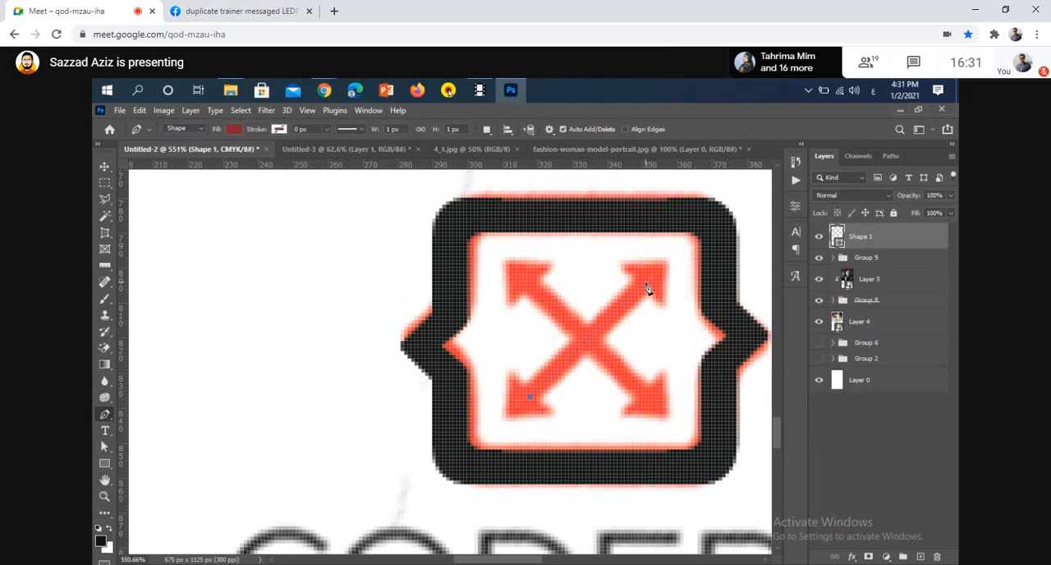
left_click(649, 284)
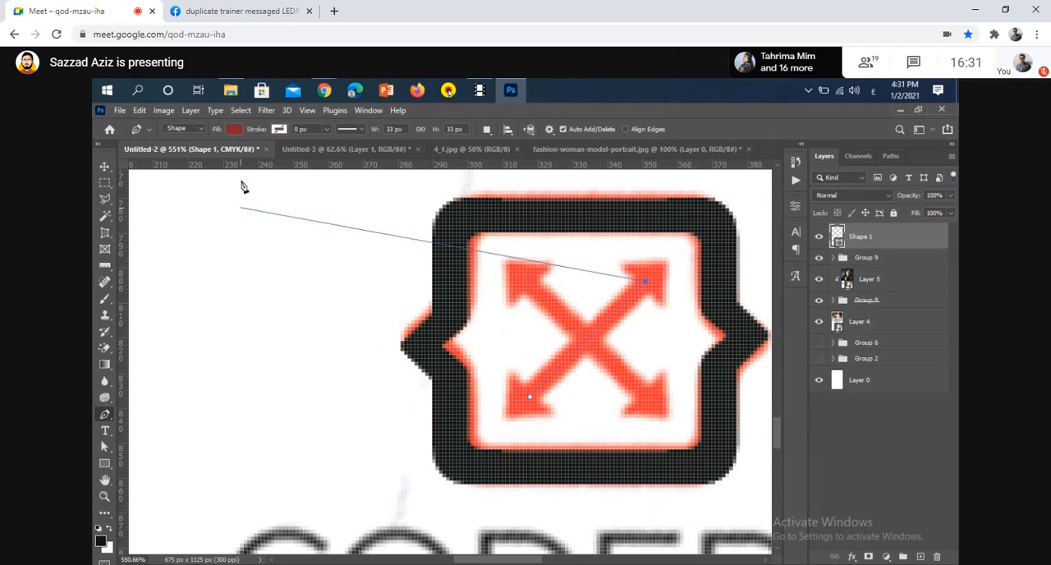
key("Escape")
Remove the diagonal line's fill and give it an orange-red stroke 10 px wide
left_click(233, 132)
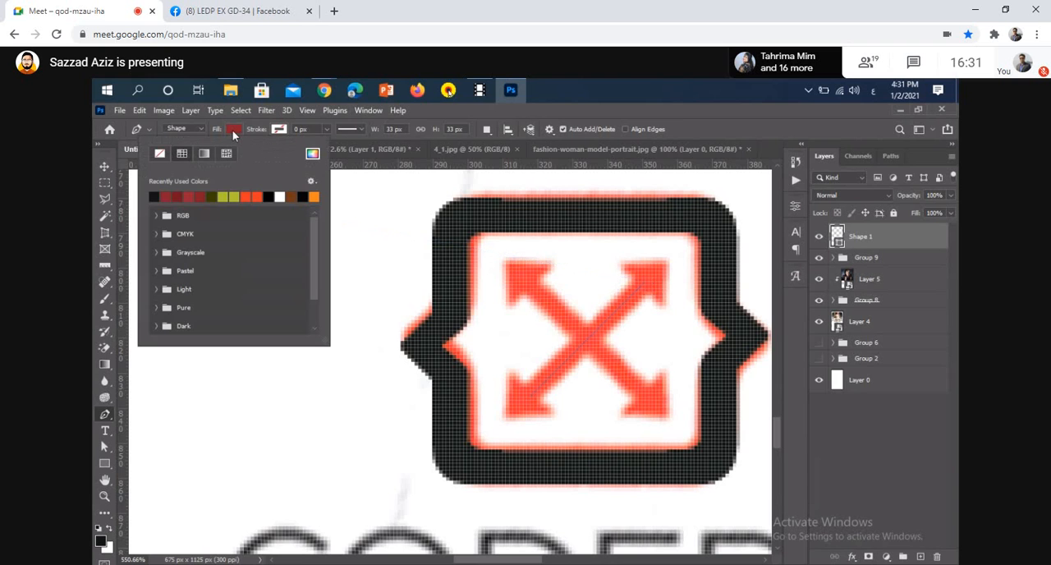
left_click(161, 155)
left_click(278, 130)
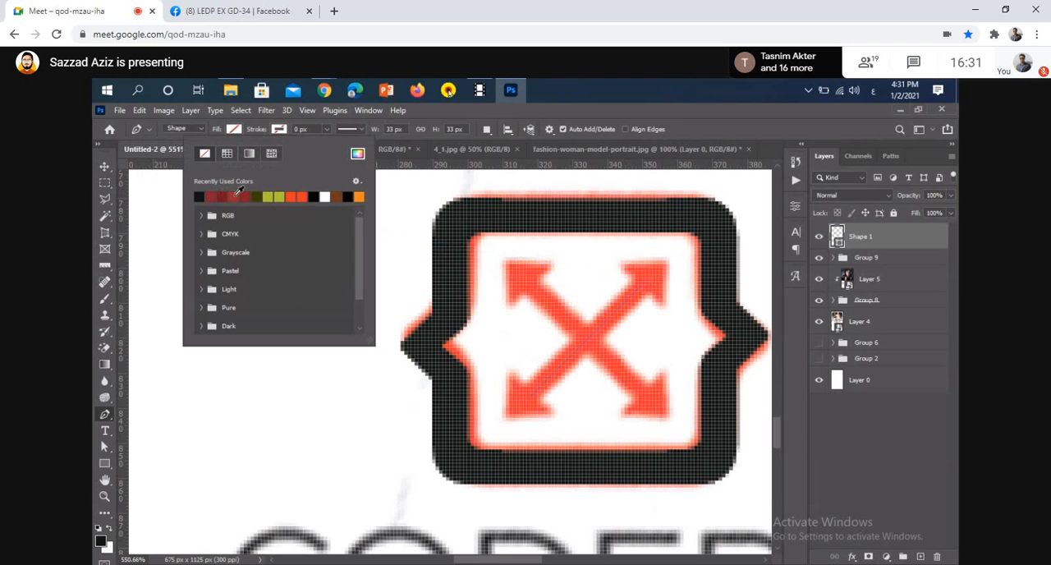
left_click(299, 195)
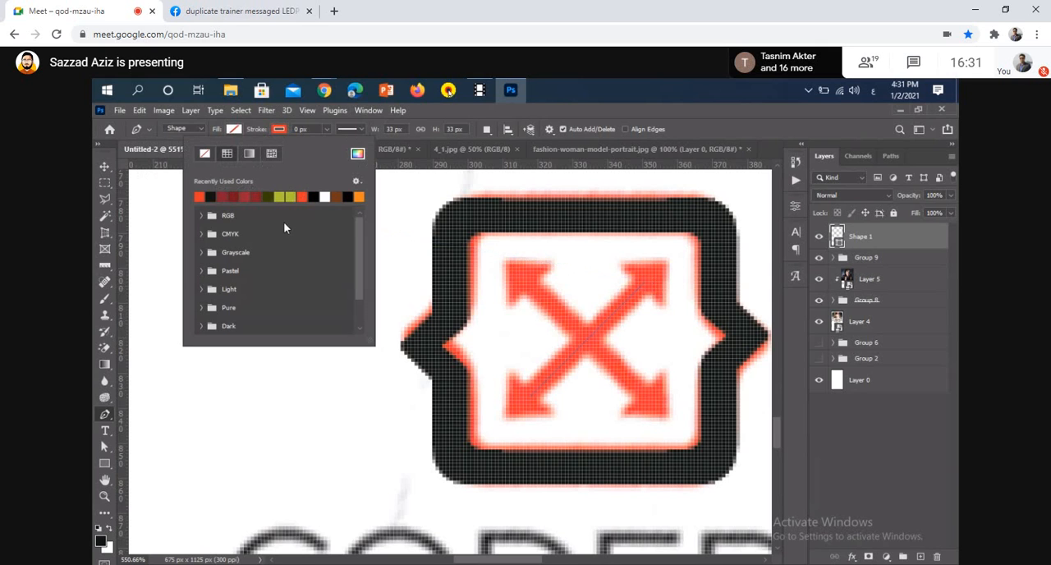
left_click(295, 129)
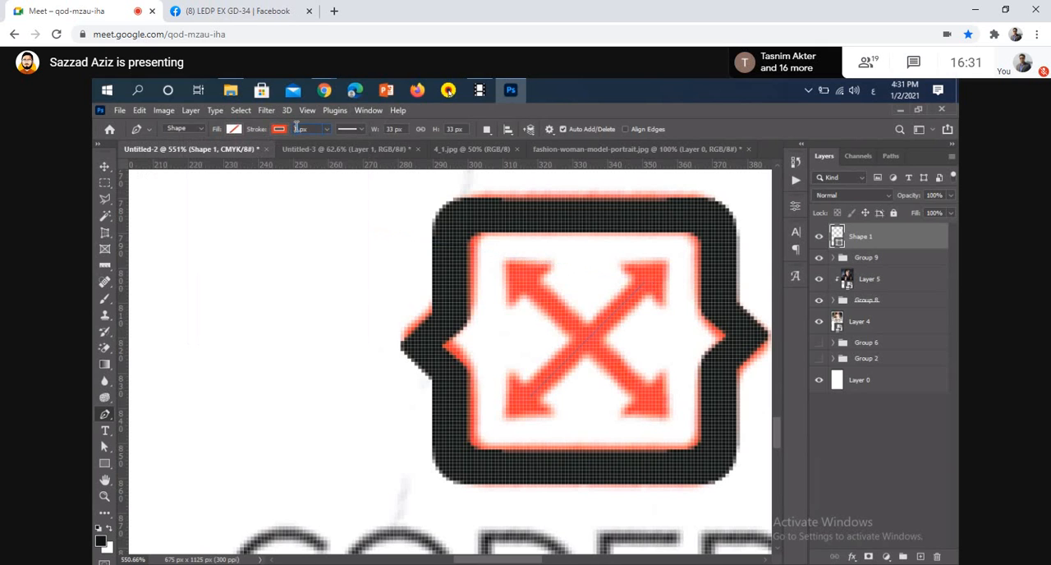
type("8")
Set the diagonal line's stroke alignment to center
left_click(279, 130)
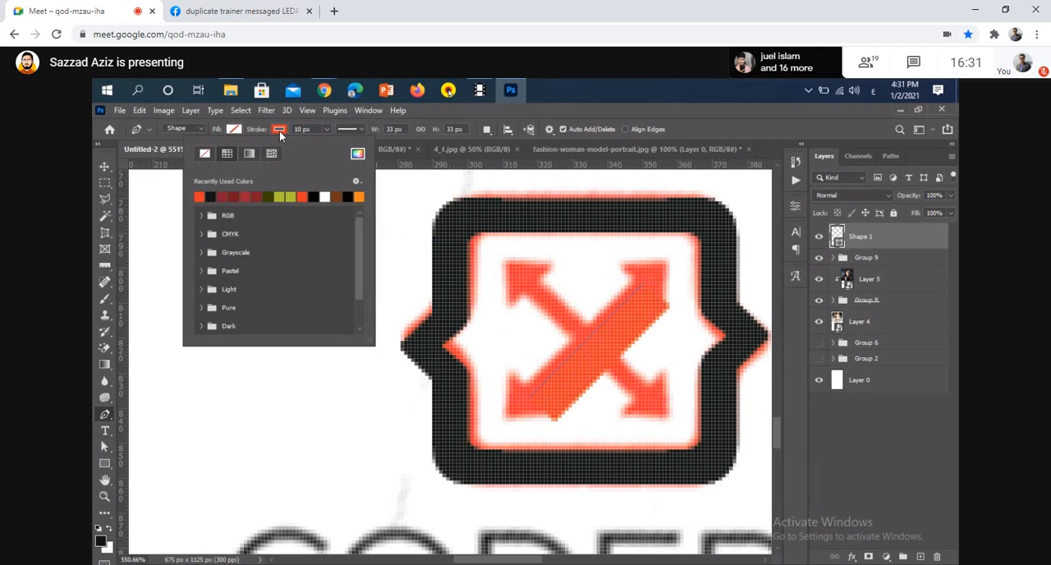
left_click(347, 129)
left_click(312, 262)
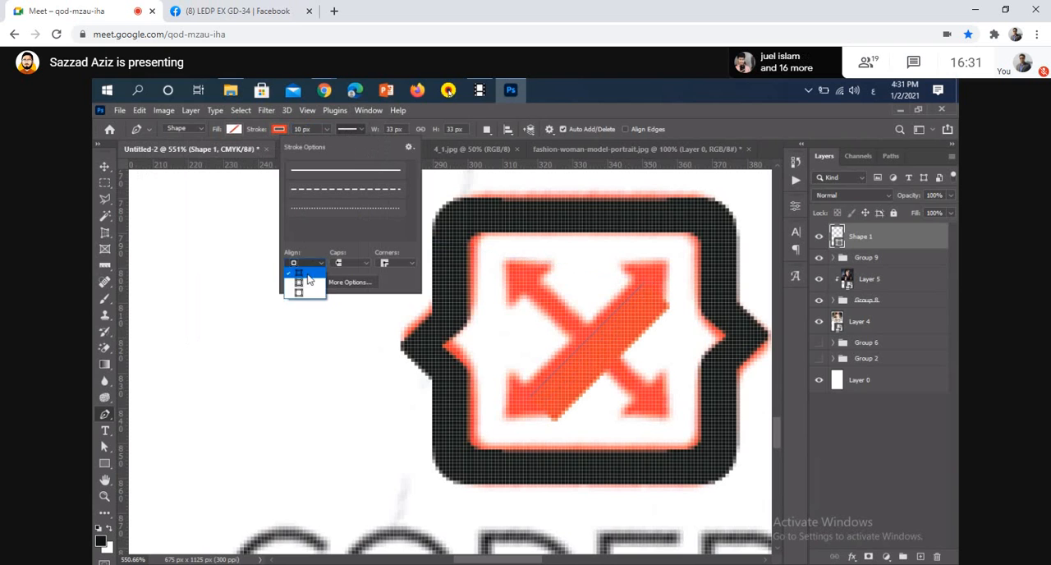
left_click(306, 282)
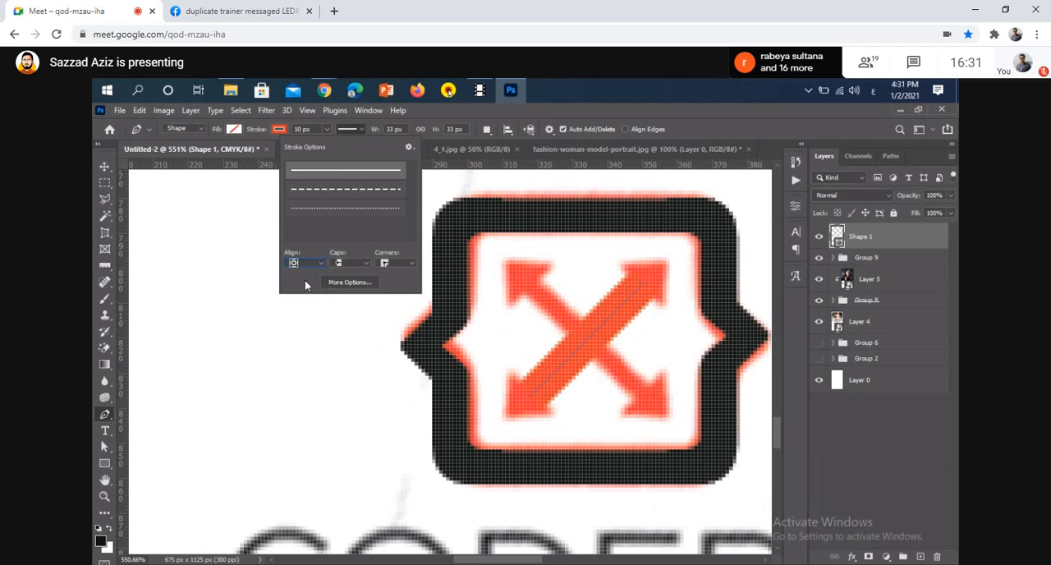
Reduce the diagonal line's stroke width in 1 px steps to 5 px to match the reference arrow shaft
left_click(311, 129)
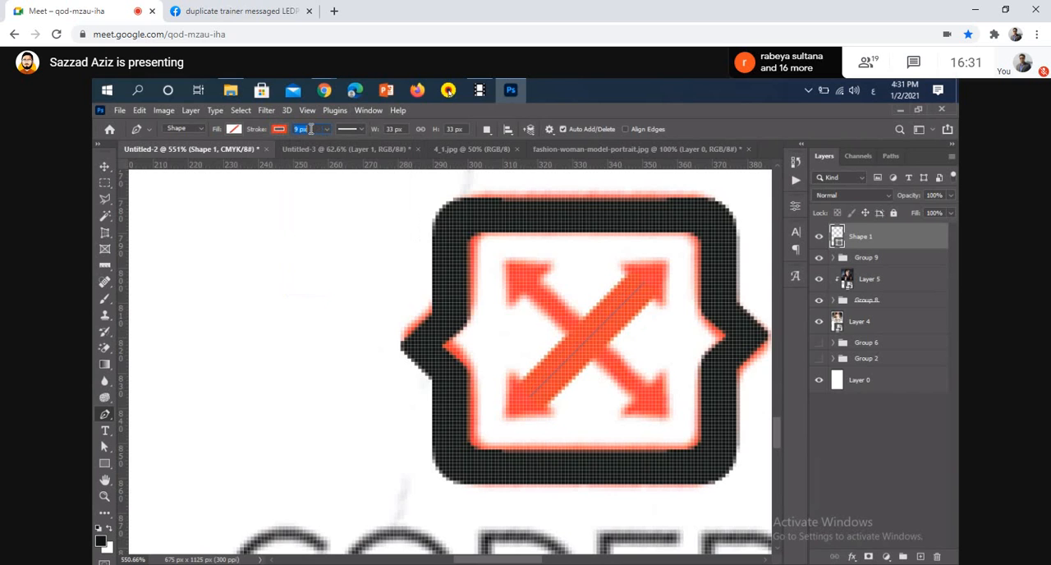
key("Return")
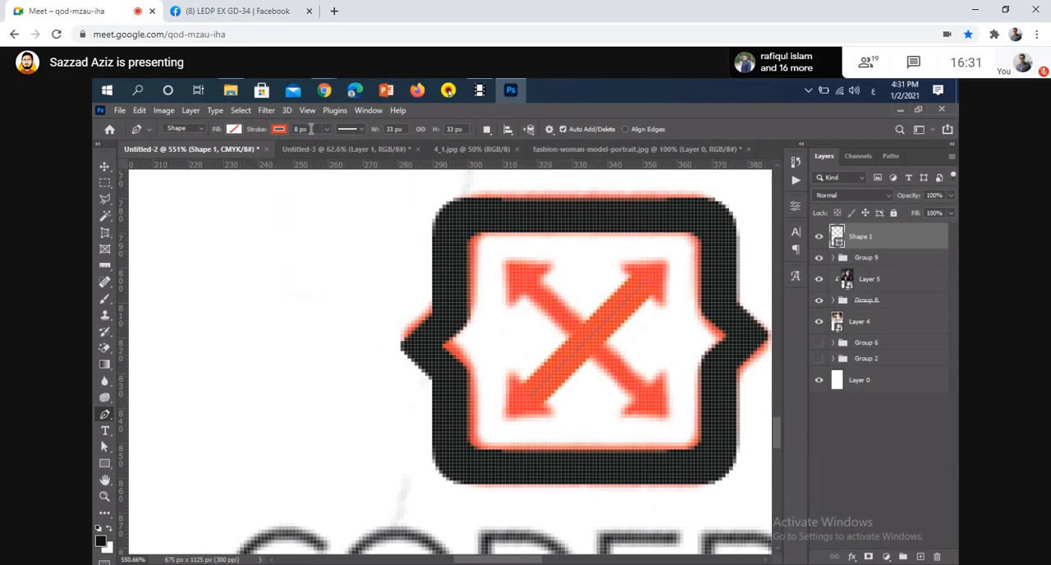
left_click(289, 129)
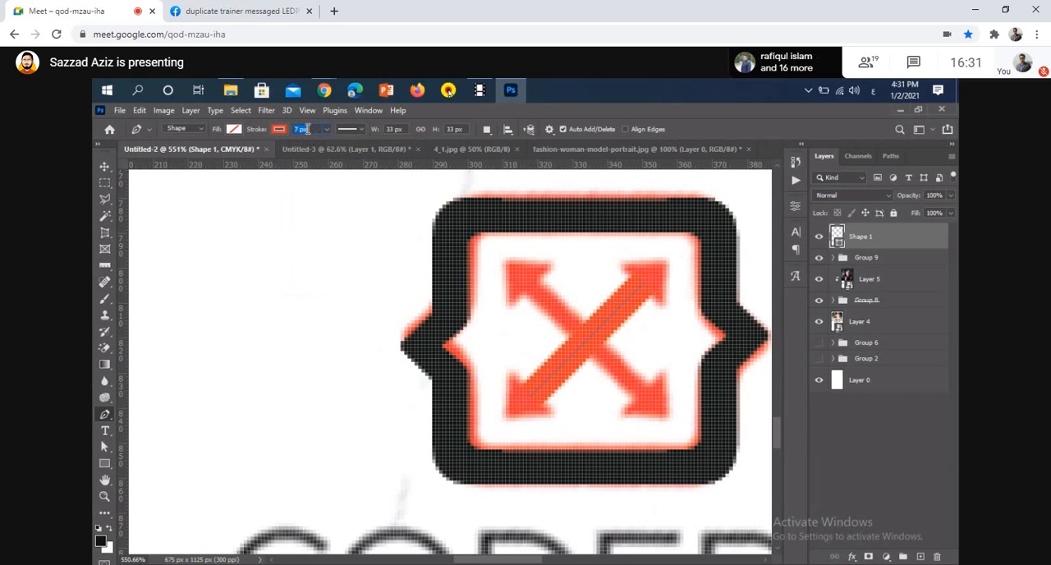
key("Return")
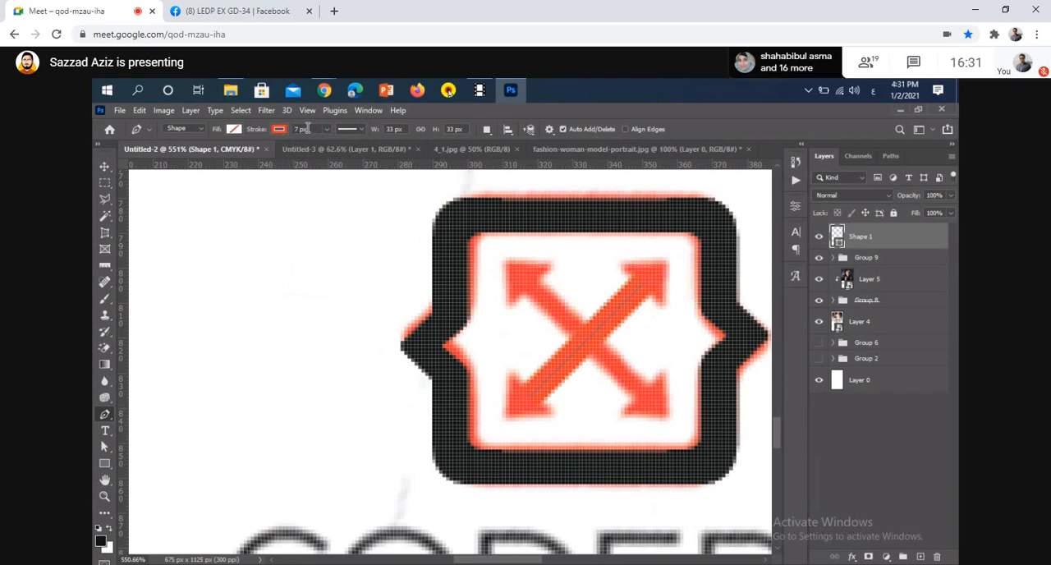
left_click(306, 129)
key("Return")
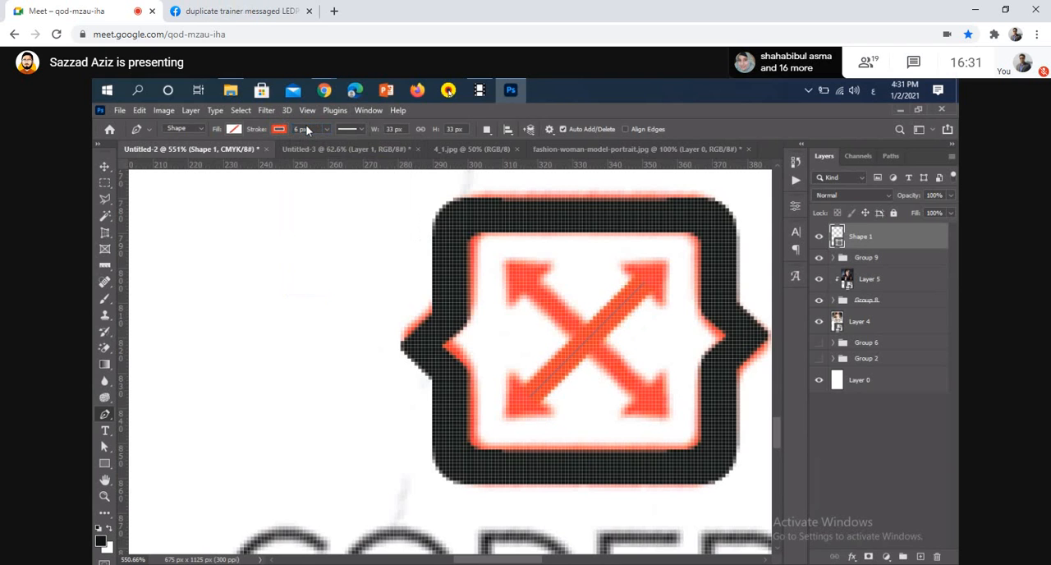
left_click(298, 129)
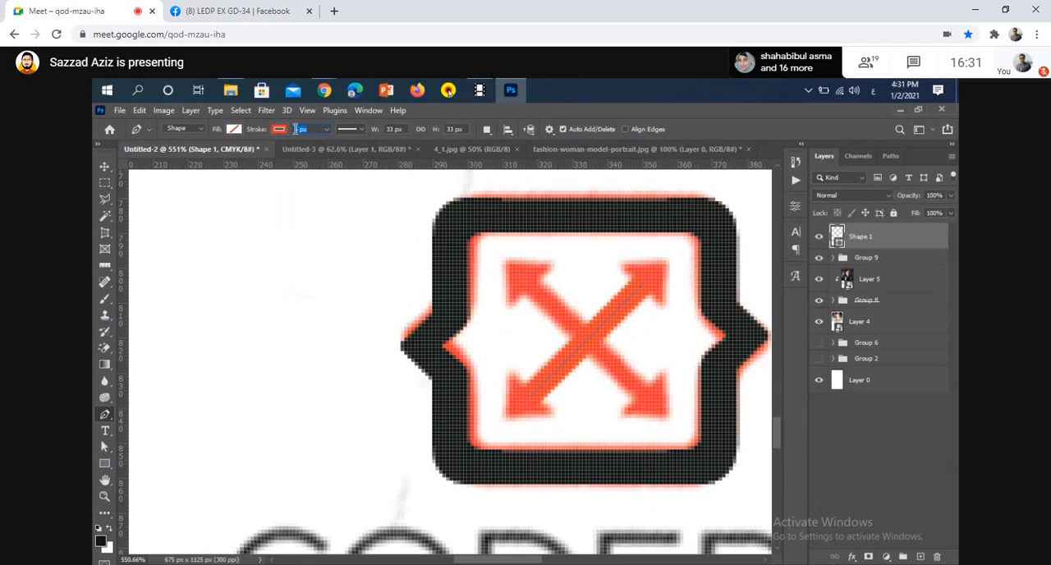
key("Return")
left_click(296, 129)
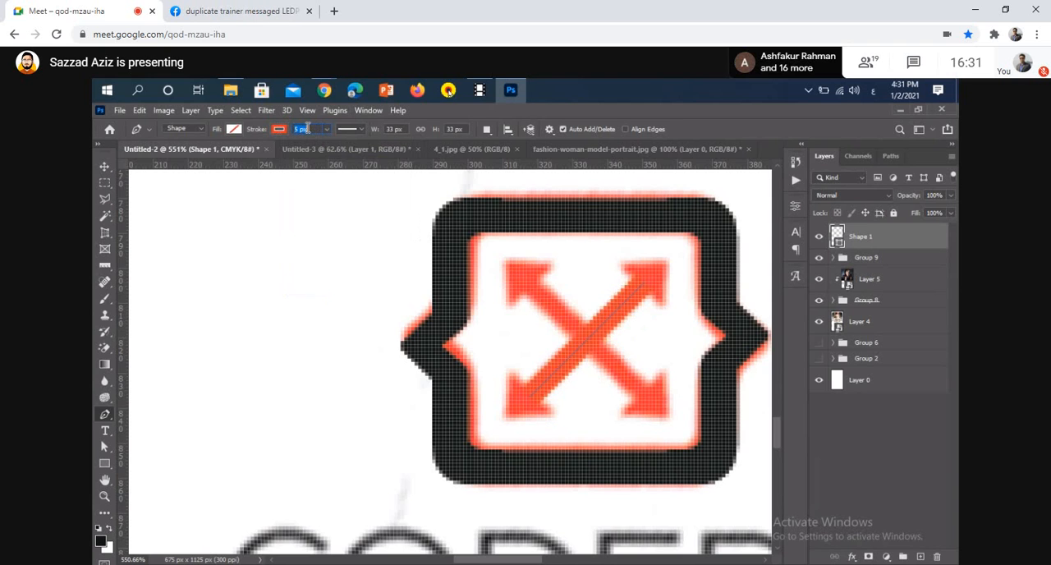
key("Return")
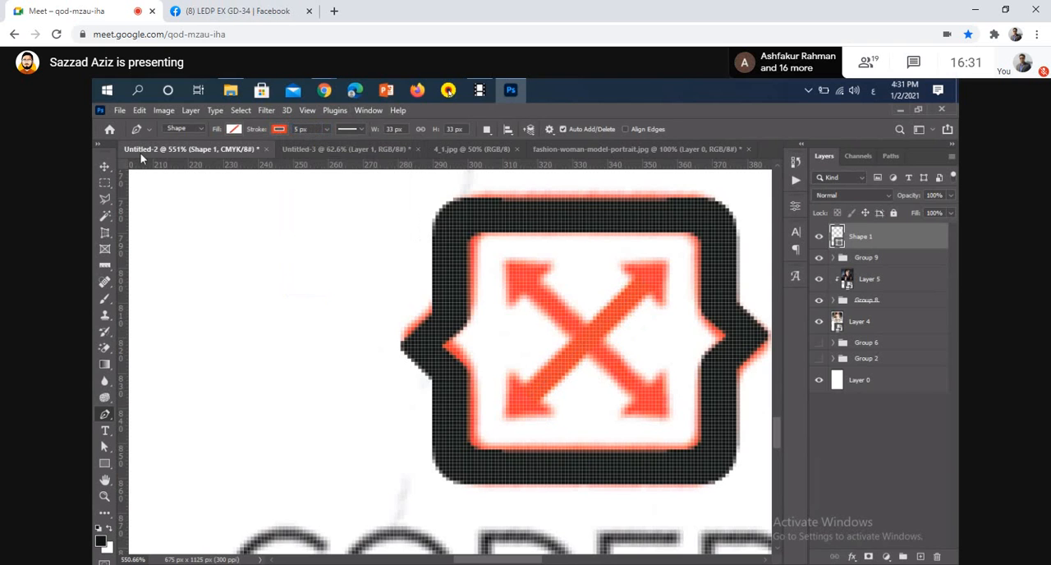
Draw a small triangle about 12 by 11 px on the blank area beside the brace frame for an arrowhead
left_click(105, 167)
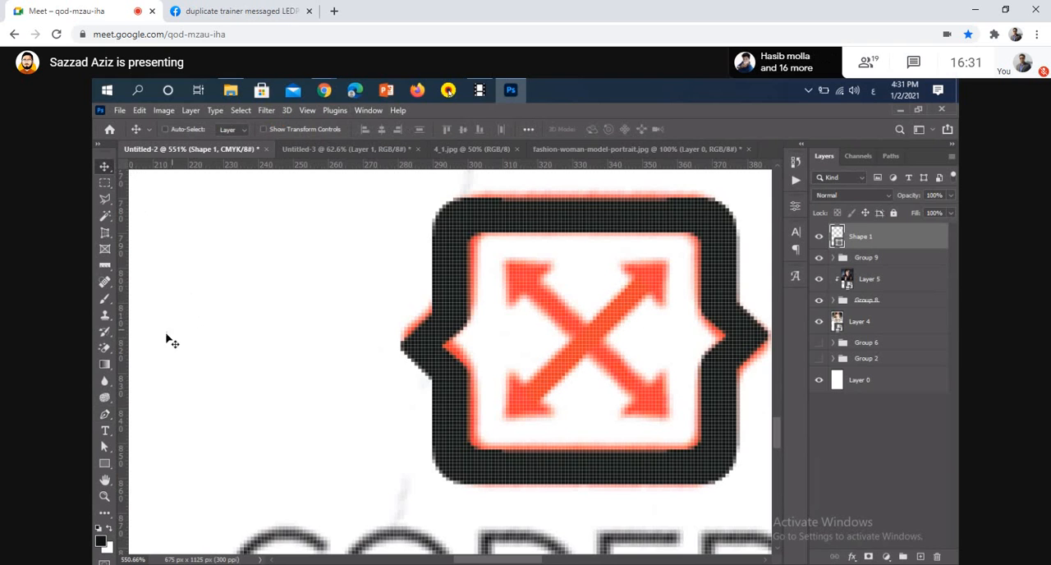
left_click(104, 464)
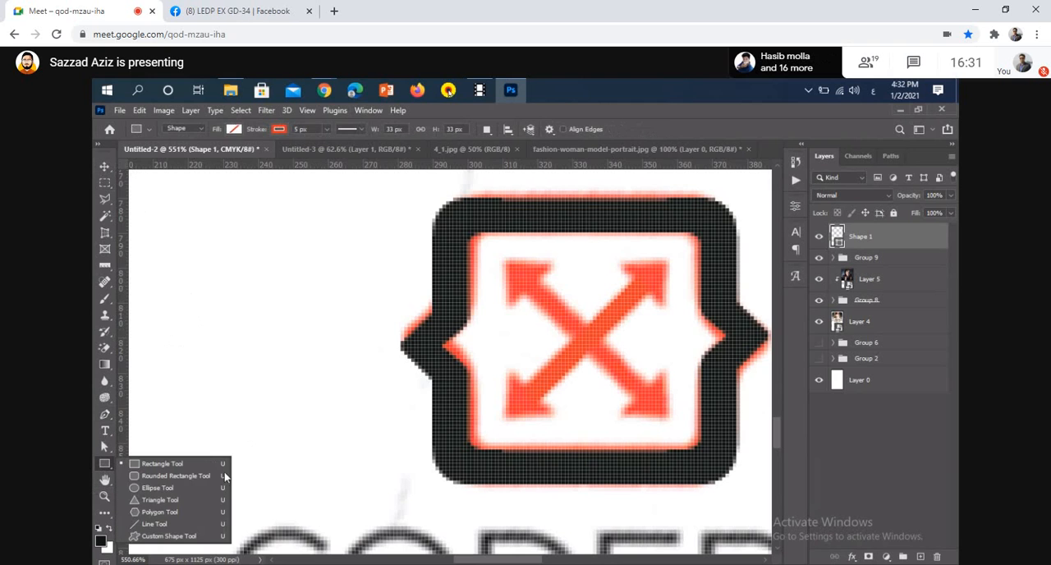
left_click(142, 502)
left_click_drag(305, 432, 353, 490)
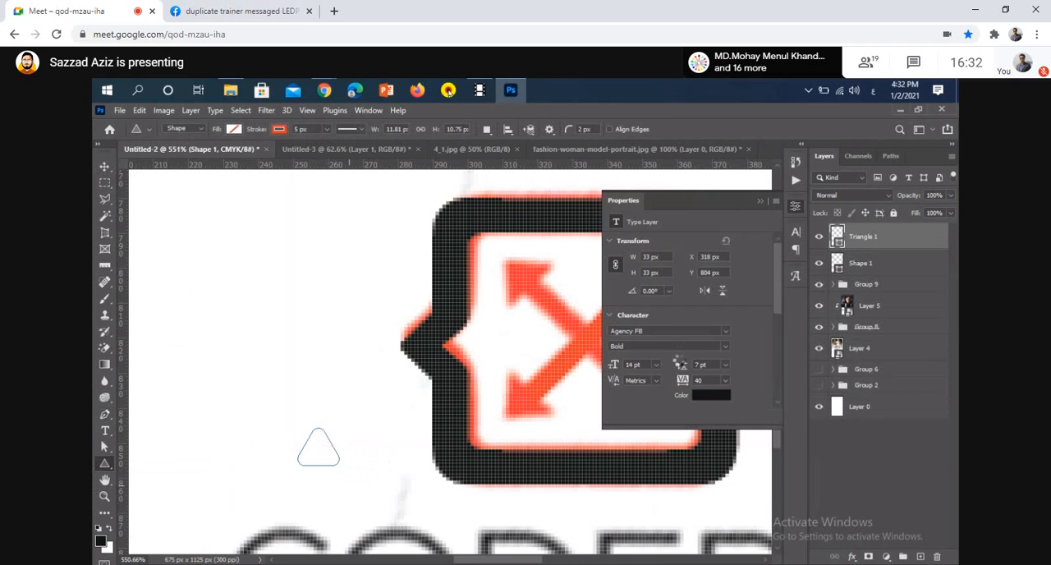
Set the triangle's corner radius to 0 px
scroll(688, 371, "down", 3)
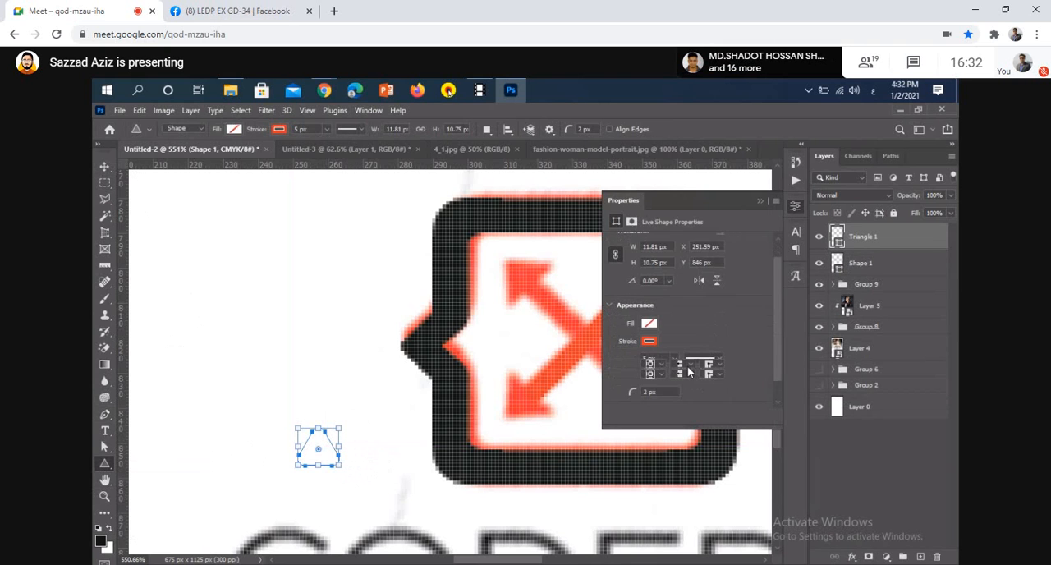
scroll(689, 372, "down", 1)
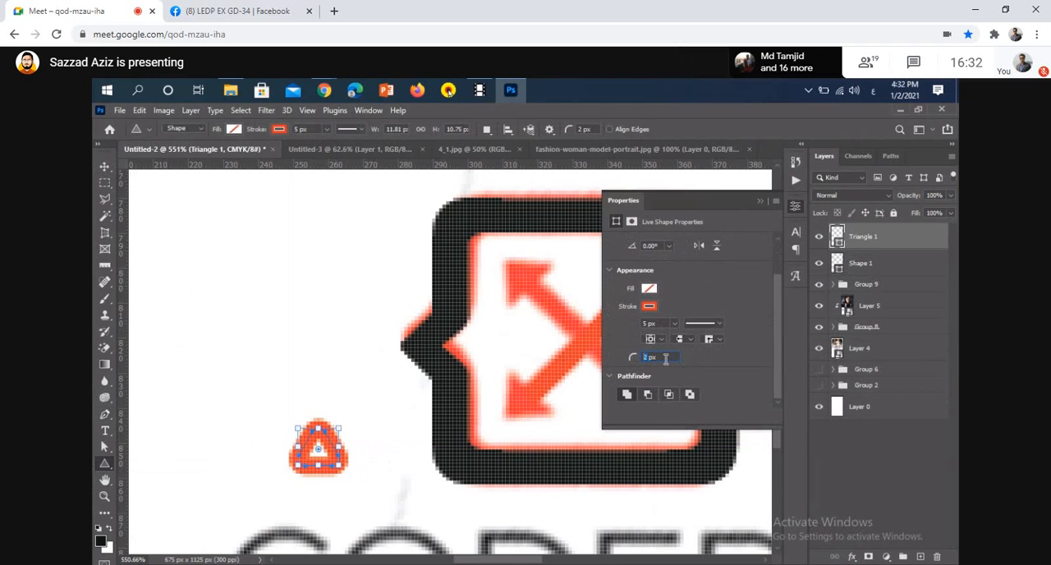
key("Return")
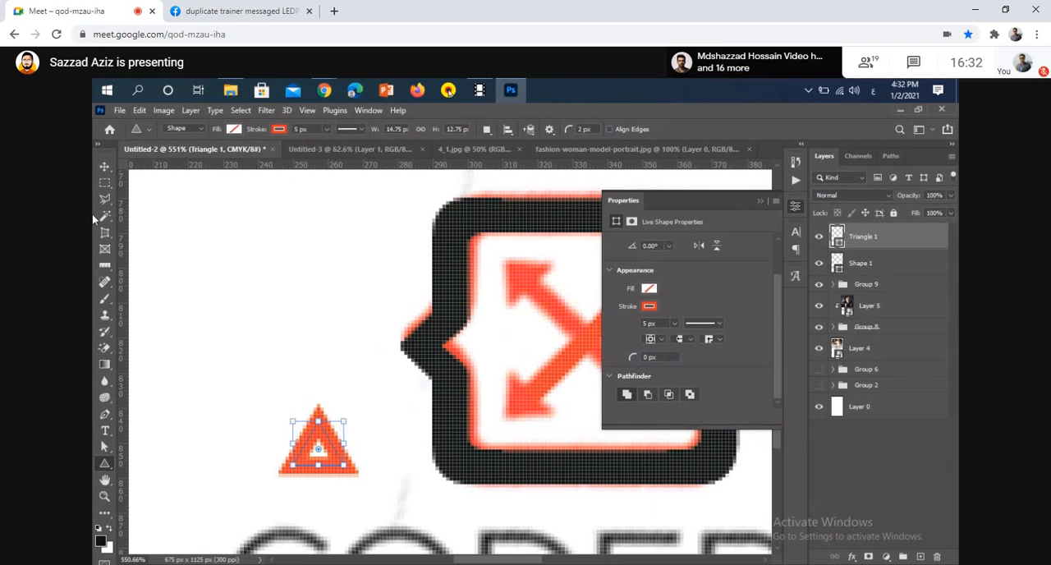
Remove the triangle's stroke and fill it with the orange-red used on the diagonal line
left_click(278, 131)
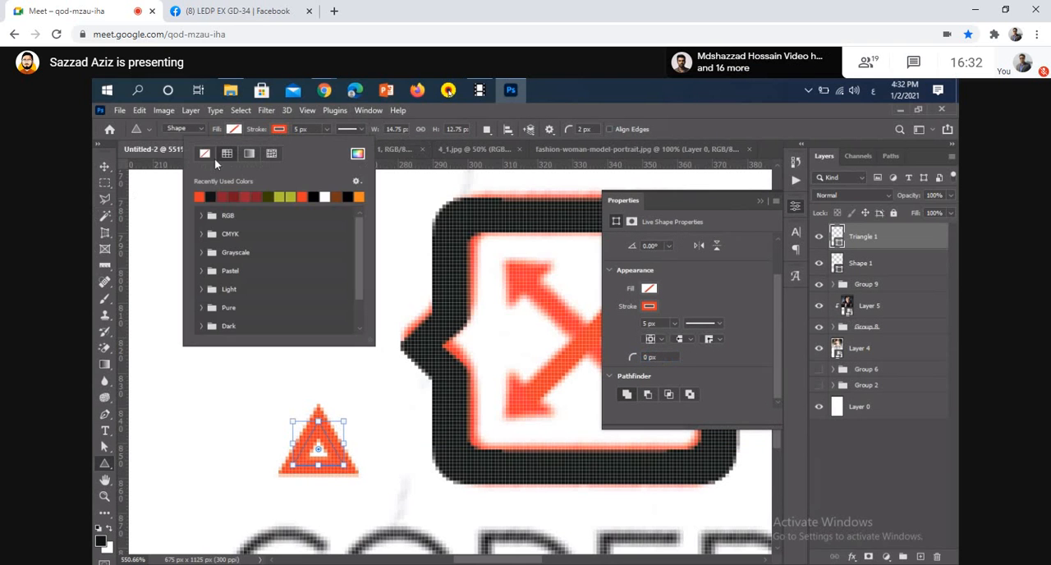
left_click(208, 159)
left_click(234, 129)
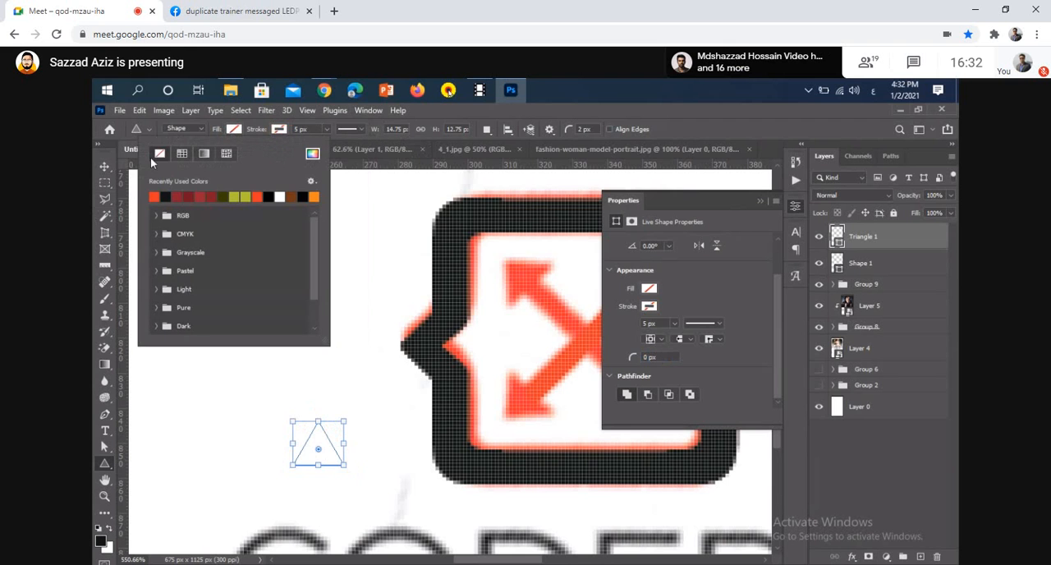
left_click(154, 196)
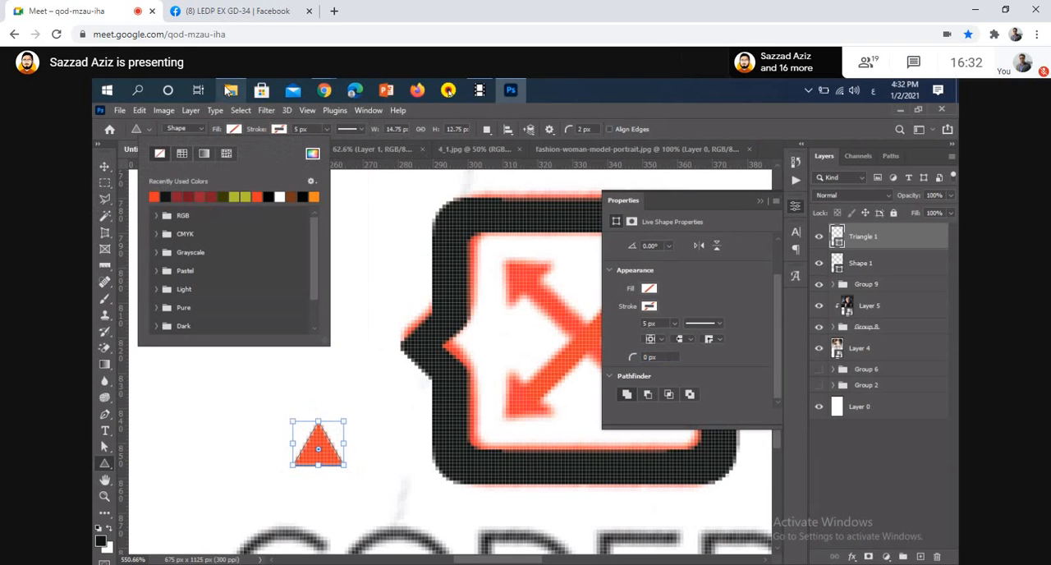
Switch to Chrome to view the Shade Photography business card reference page
left_click(230, 90)
mouse_move(322, 92)
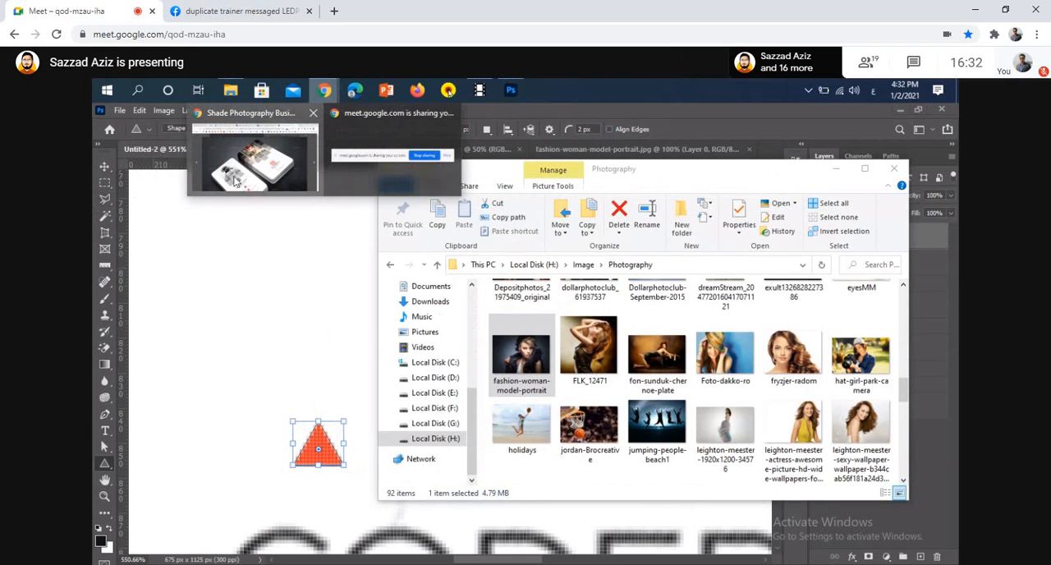
left_click(236, 182)
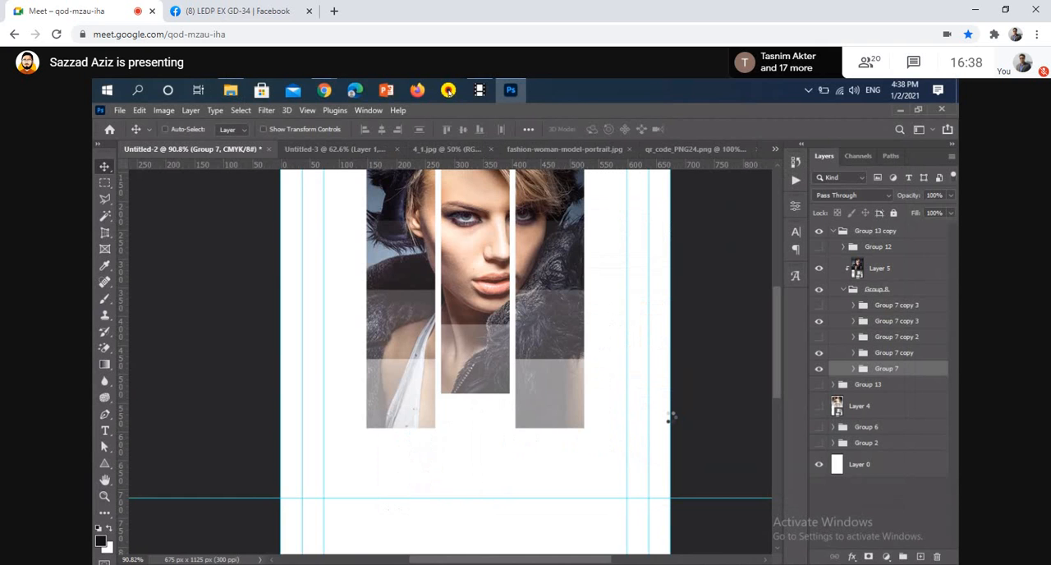
Copy the QR code from qr_code_PNG24.png into the Untitled-2 card document, over the lower part of the portrait
key("ctrl+shift+Tab")
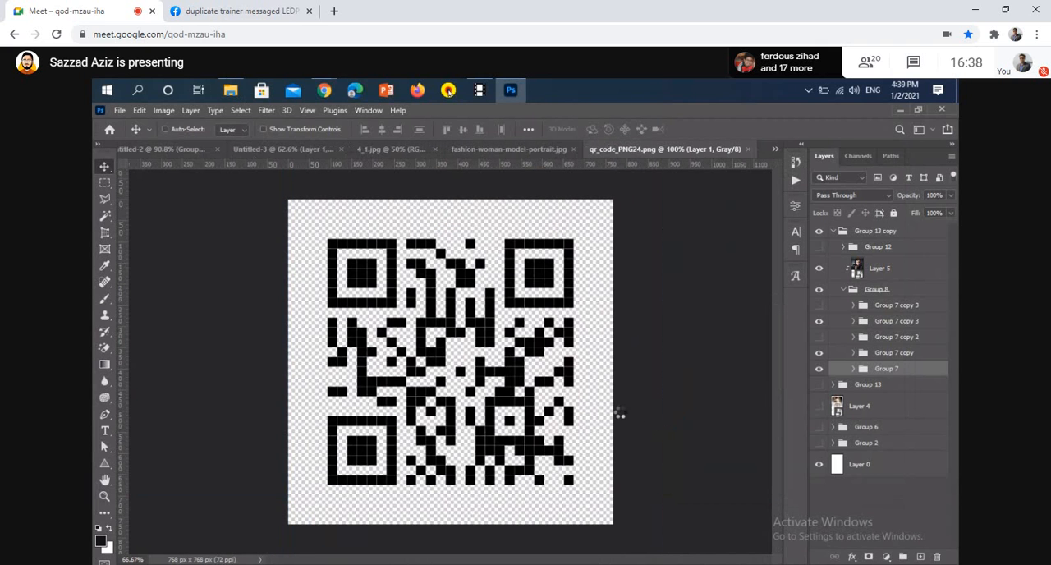
left_click_drag(557, 418, 235, 148)
left_click(181, 152)
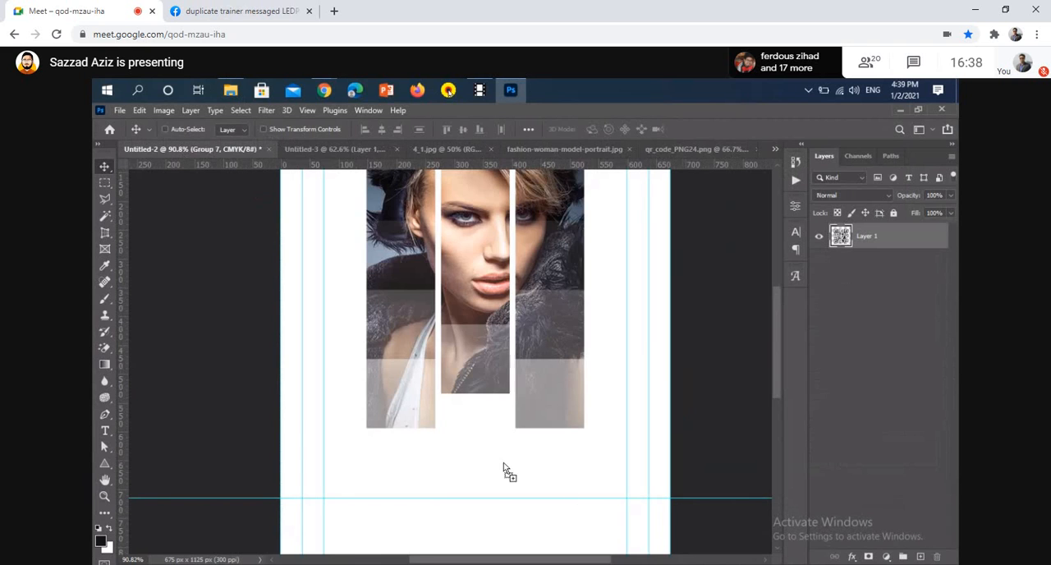
left_click_drag(503, 462, 501, 464)
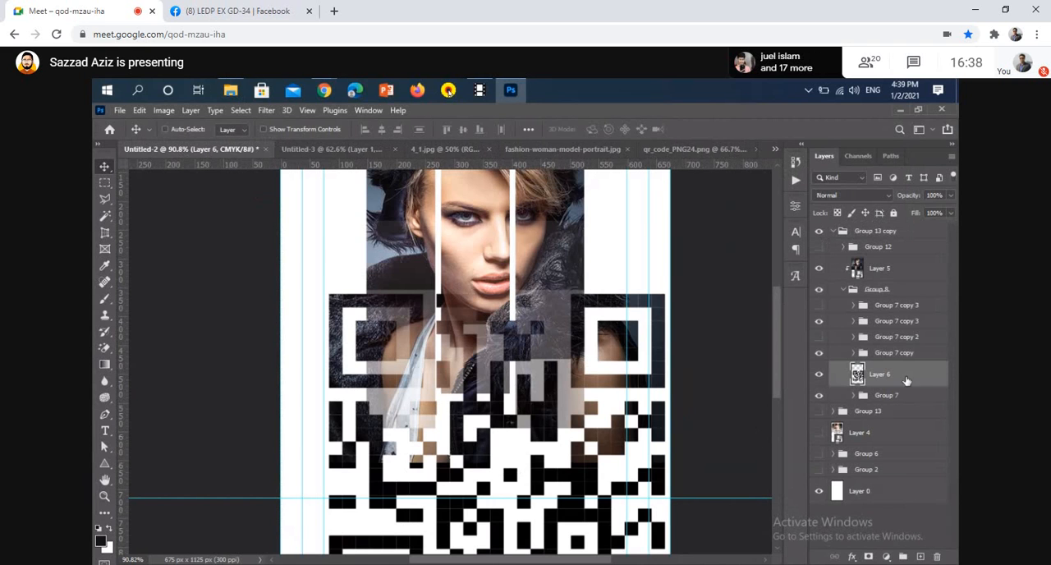
Move the QR code's Layer 6 out of Group 13 copy to the top of the layer stack and convert it to a smart object
left_click_drag(907, 380, 892, 230)
right_click(895, 236)
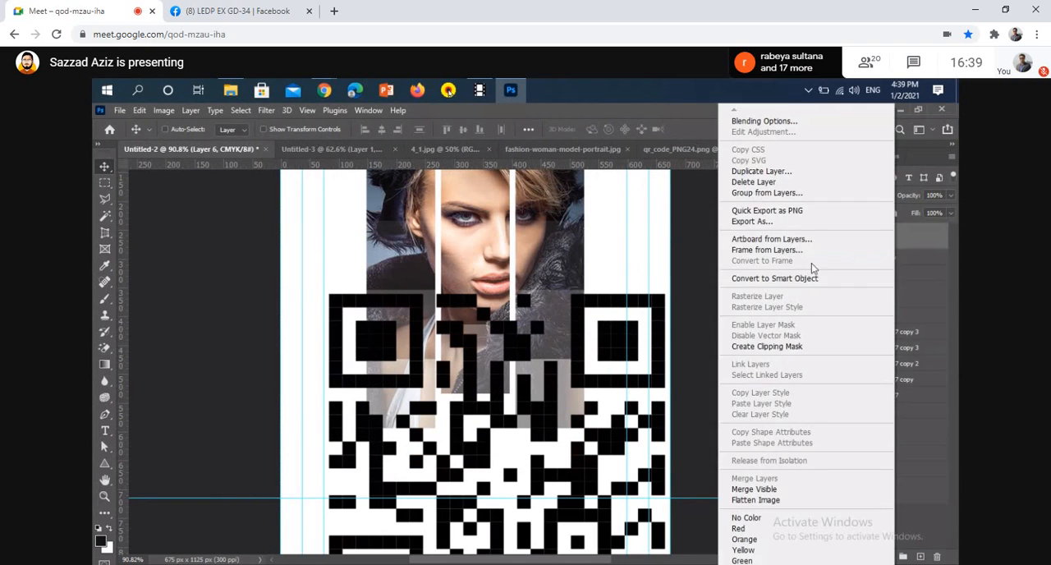
left_click(774, 279)
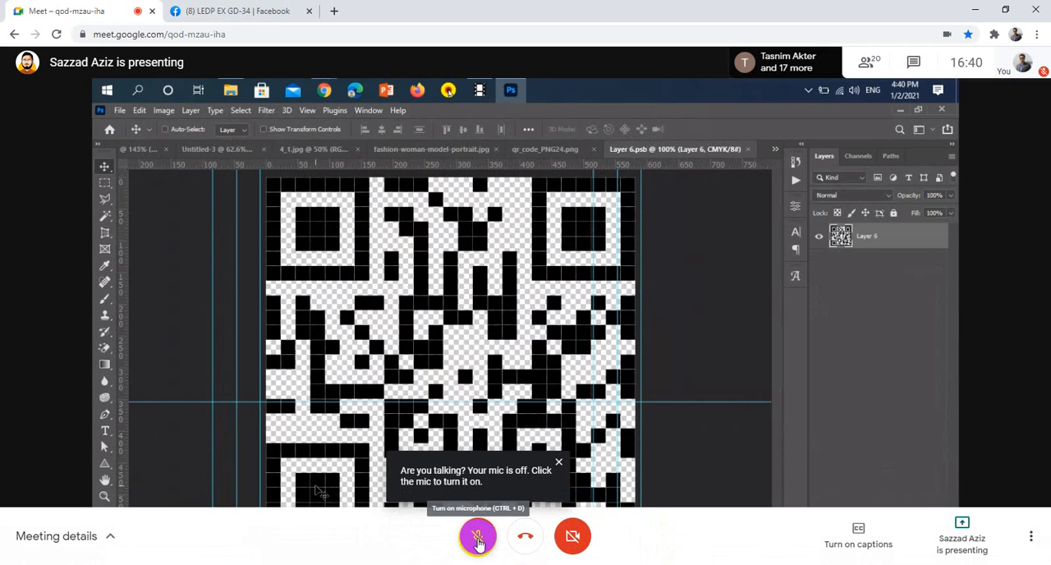
left_click(479, 539)
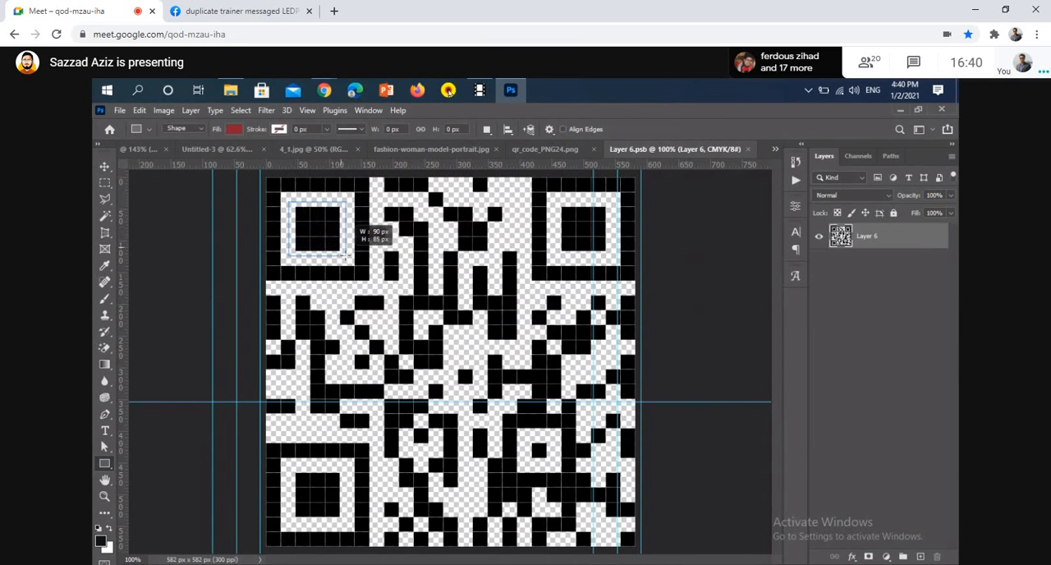
left_click(478, 536)
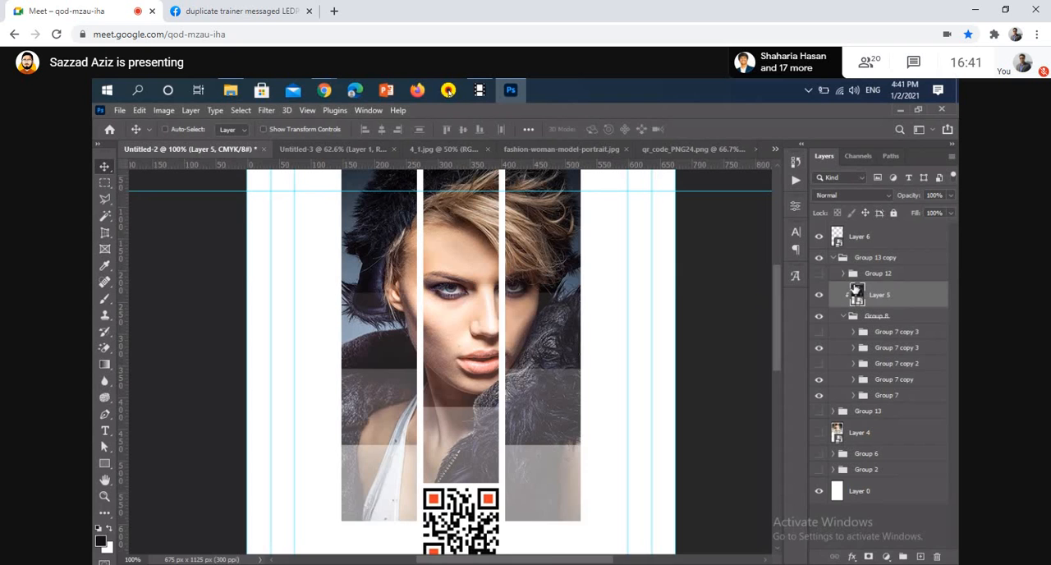
mouse_move(584, 433)
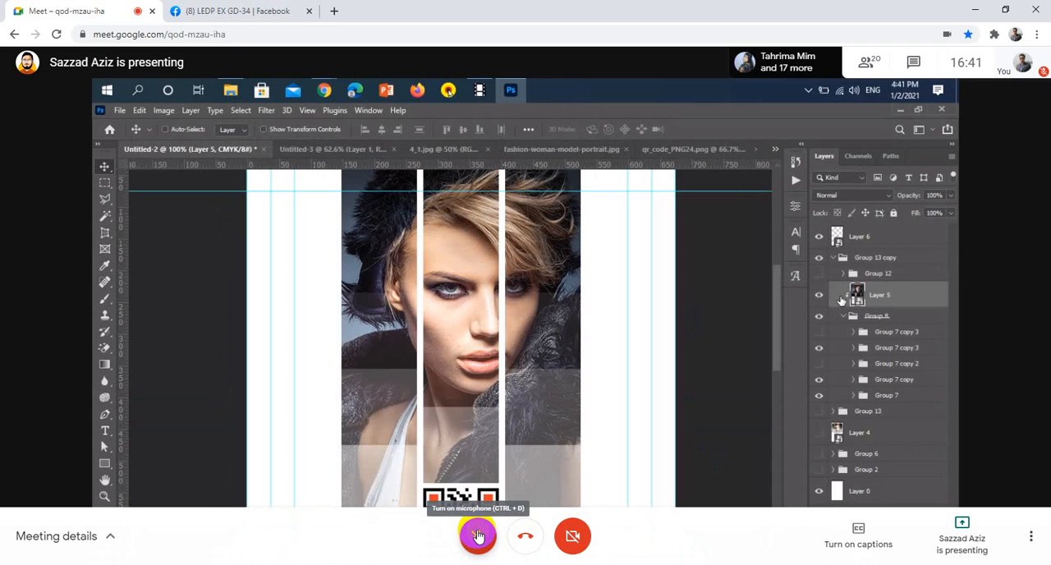
left_click(478, 535)
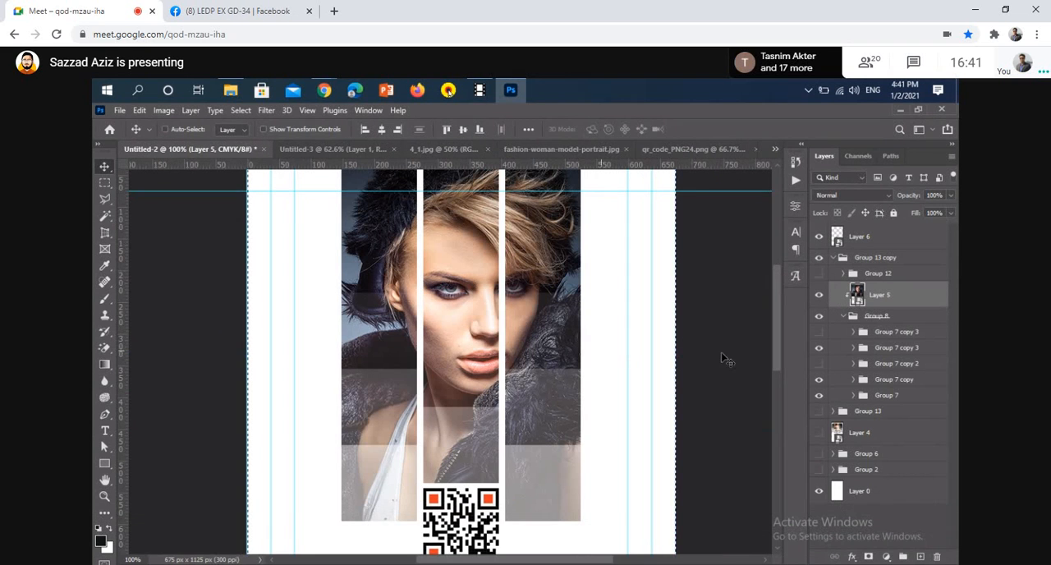
mouse_move(444, 542)
left_click(478, 535)
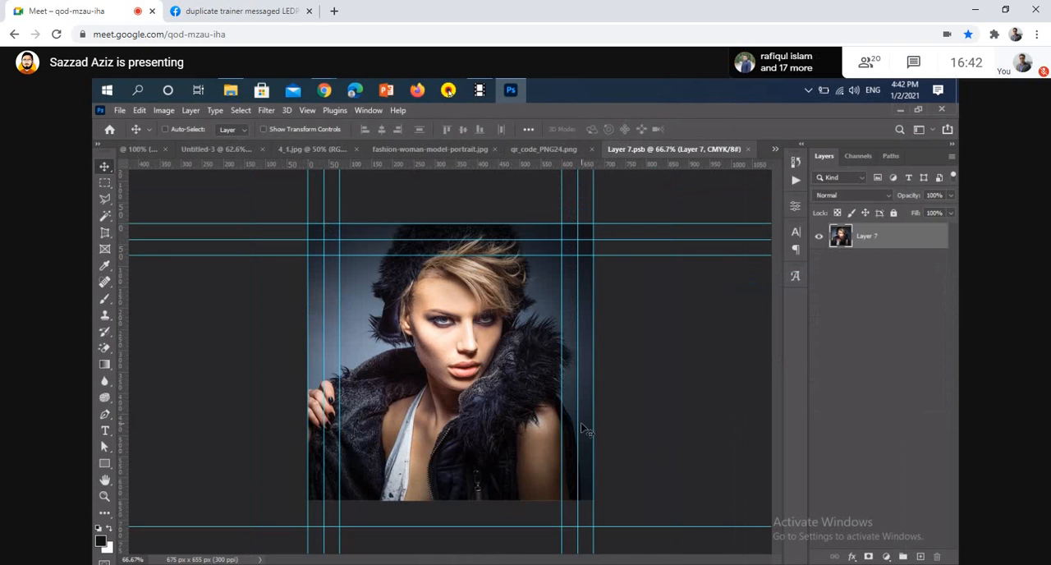
Look through the open qr_code_PNG24.png and fashion-woman-model-portrait.jpg source images and go on to 4_1.jpg
left_click(531, 151)
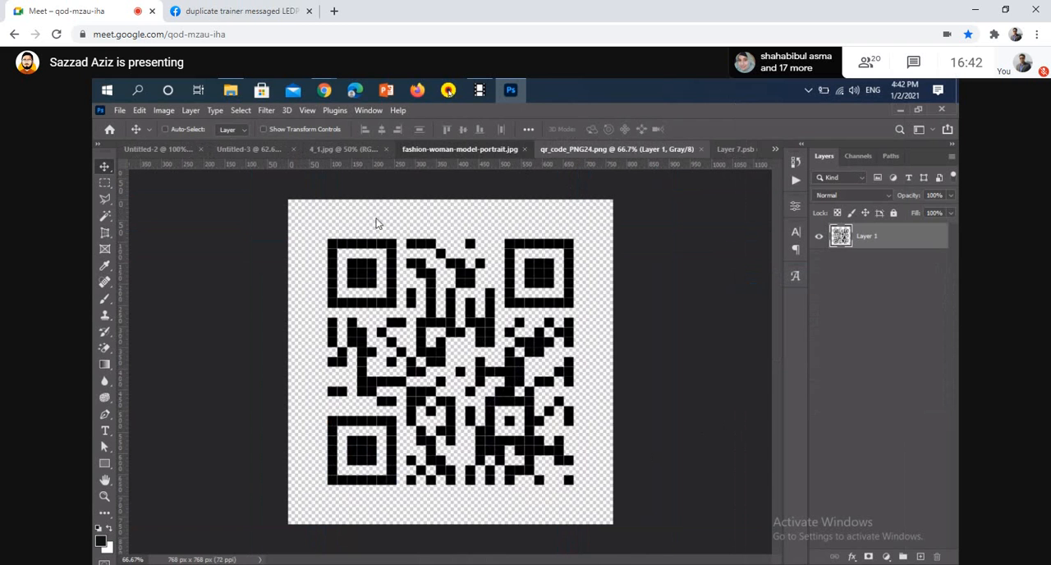
key("ctrl+shift+Tab")
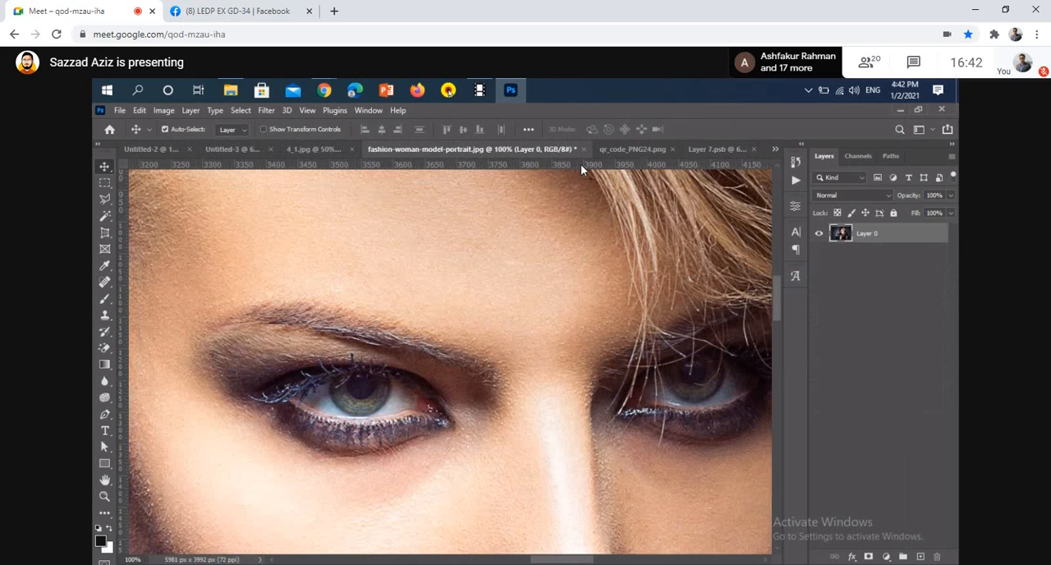
key("ctrl+0")
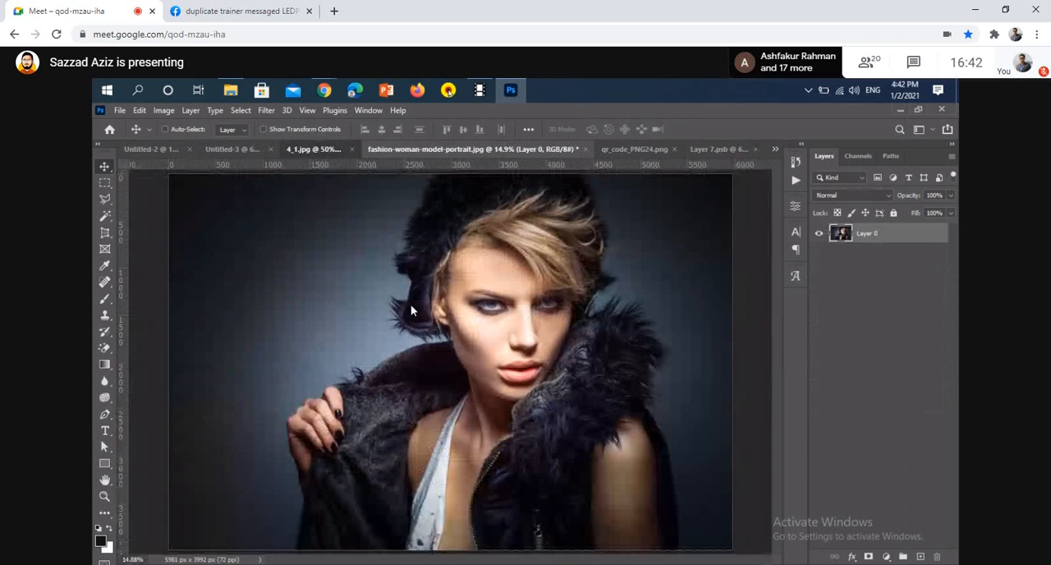
key("ctrl+shift+Tab")
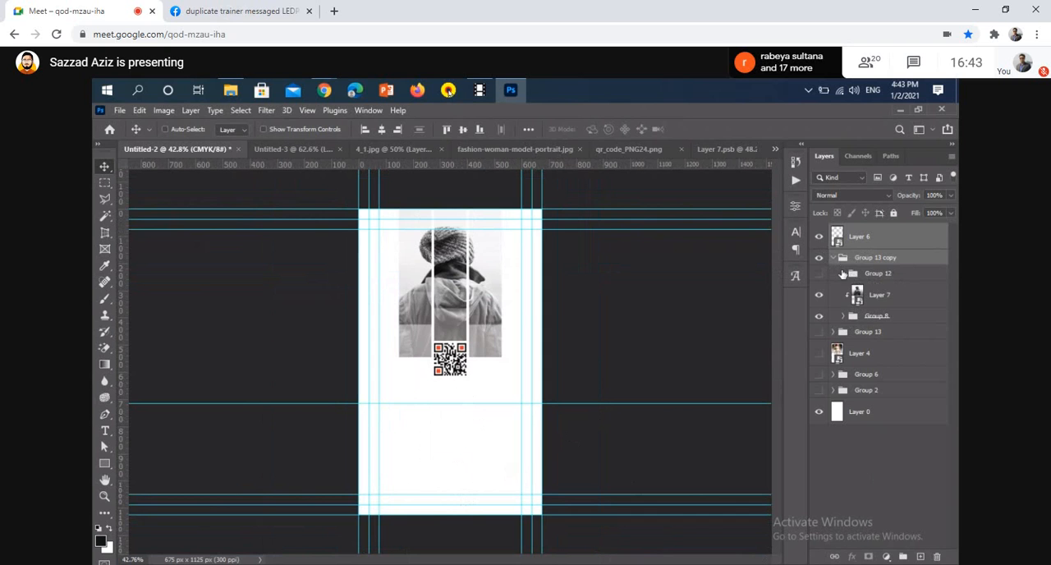
Collapse Group 13 copy and group it together with the QR code's Layer 6
left_click(834, 259)
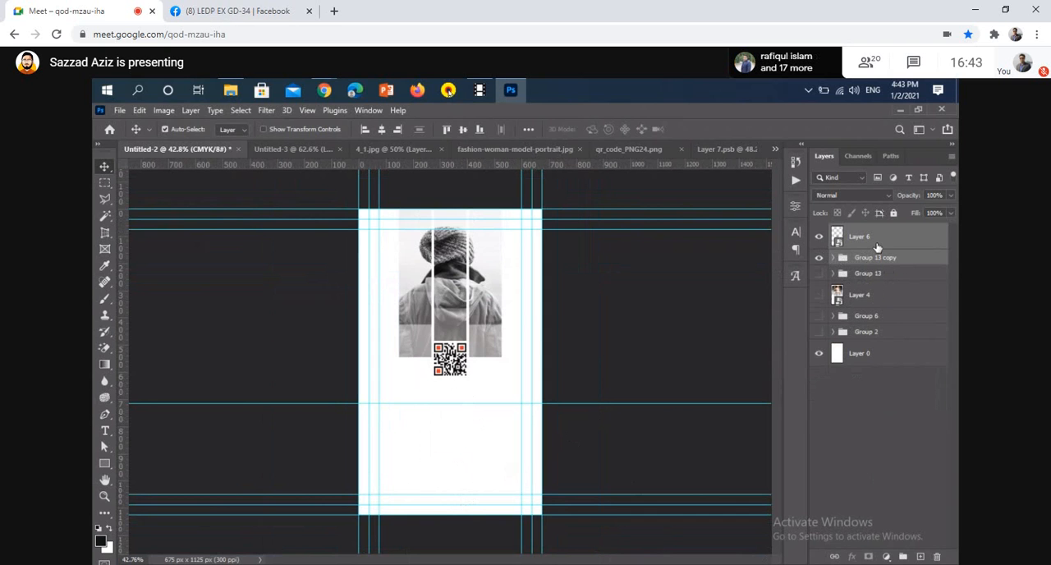
key("ctrl+g")
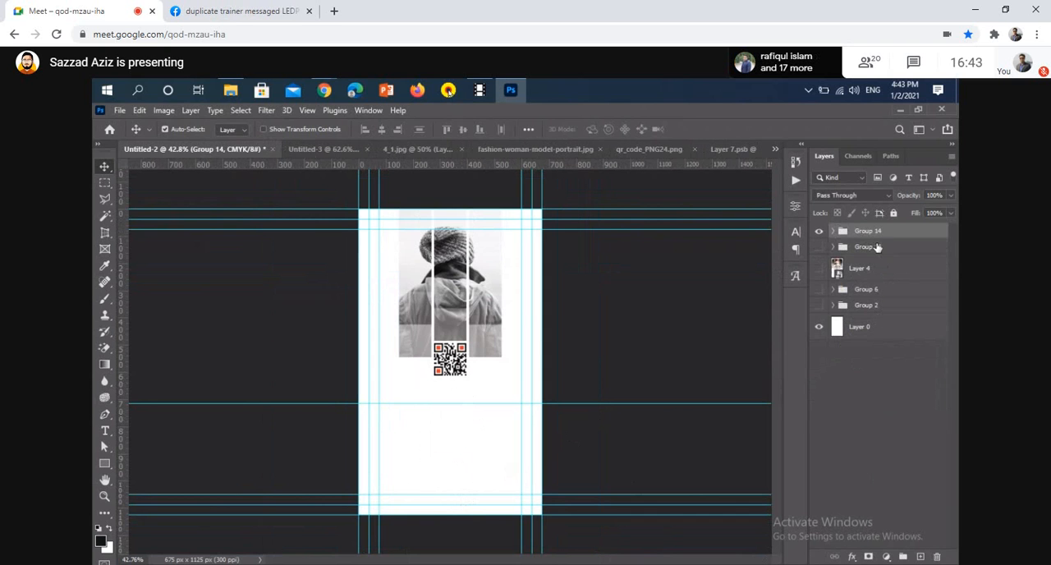
Hide the new QR code group and show Group 13 with the portrait and CODEPIC logo side of the card
left_click(819, 232)
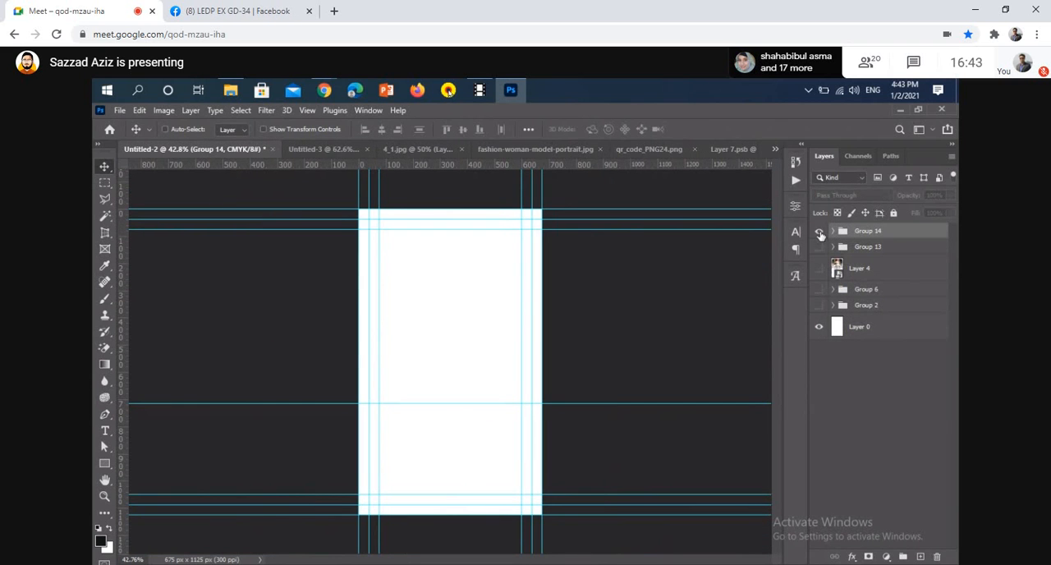
left_click(819, 232)
left_click(819, 247)
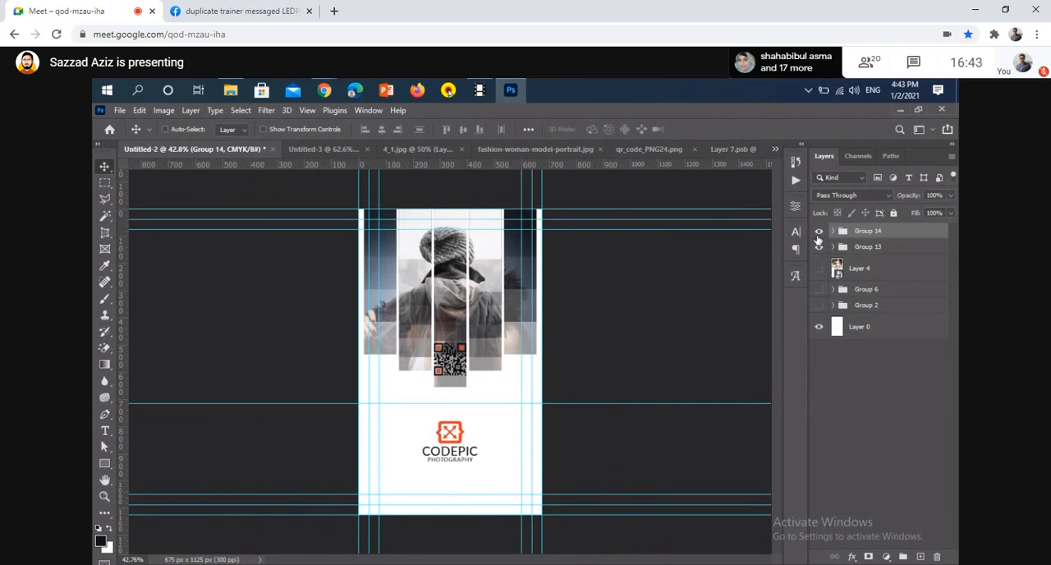
left_click(819, 234)
key("ctrl+f")
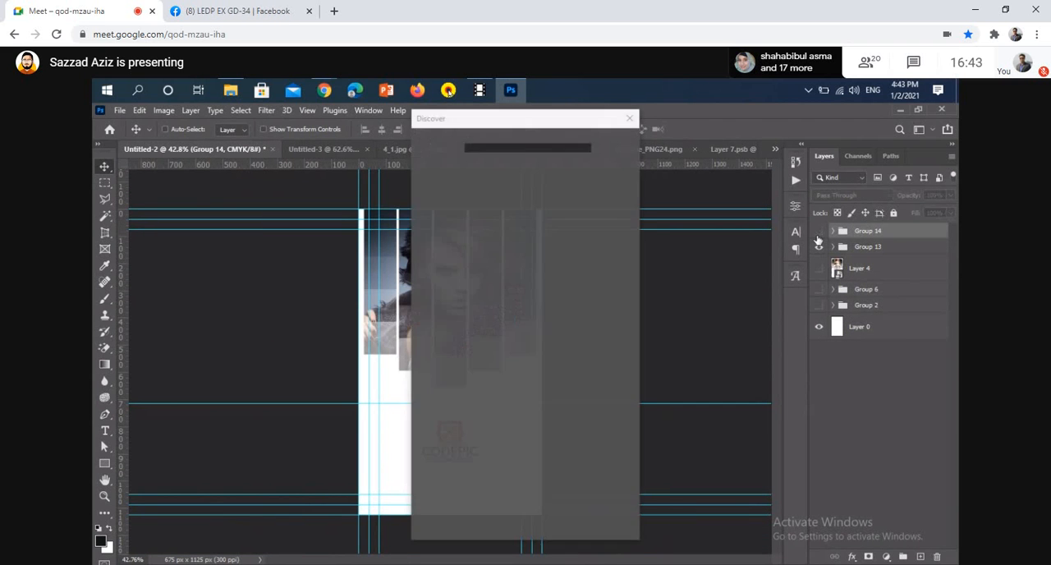
left_click(630, 118)
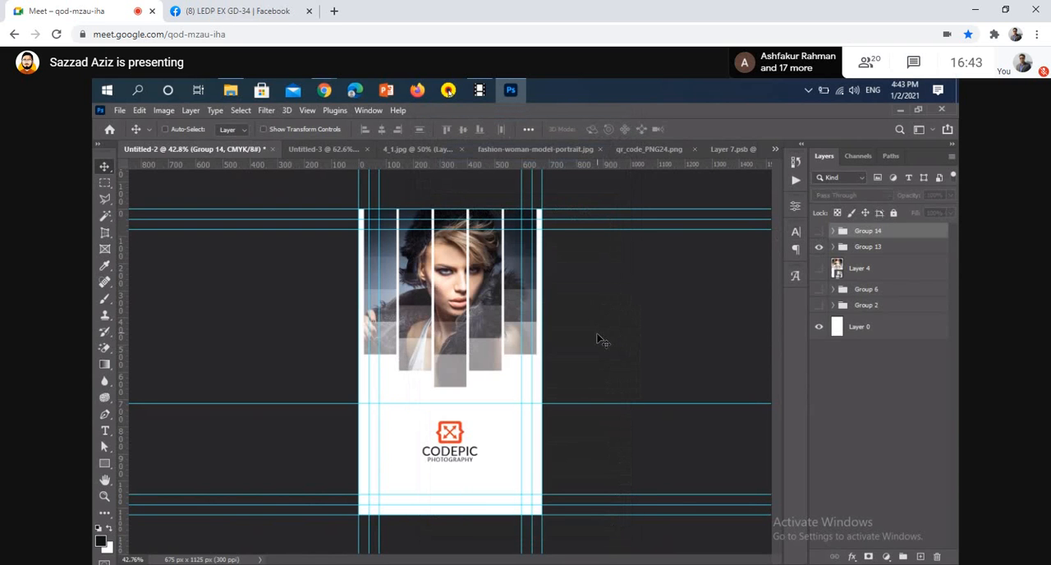
Compare the two card sides by alternating the visibility of Group 13 and Group 14, leaving only Group 13's side shown
left_click(819, 247)
left_click(819, 231)
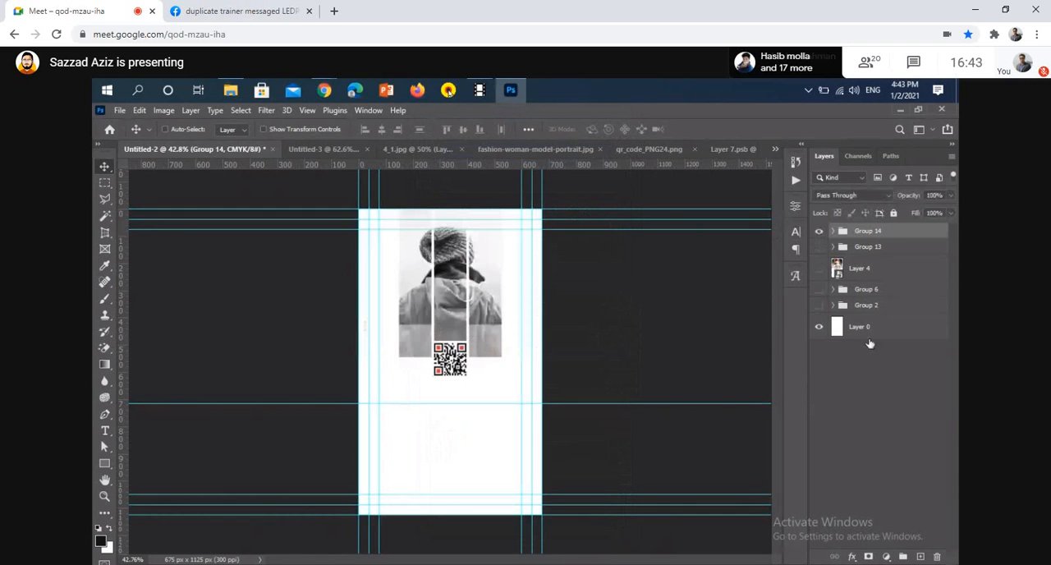
left_click(819, 246)
left_click(818, 231)
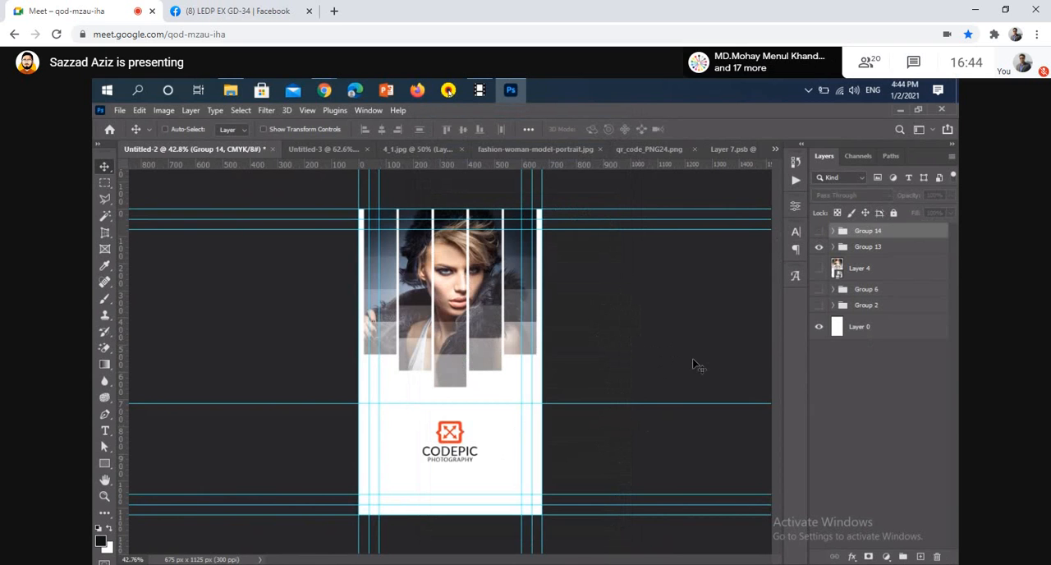
left_click(820, 231)
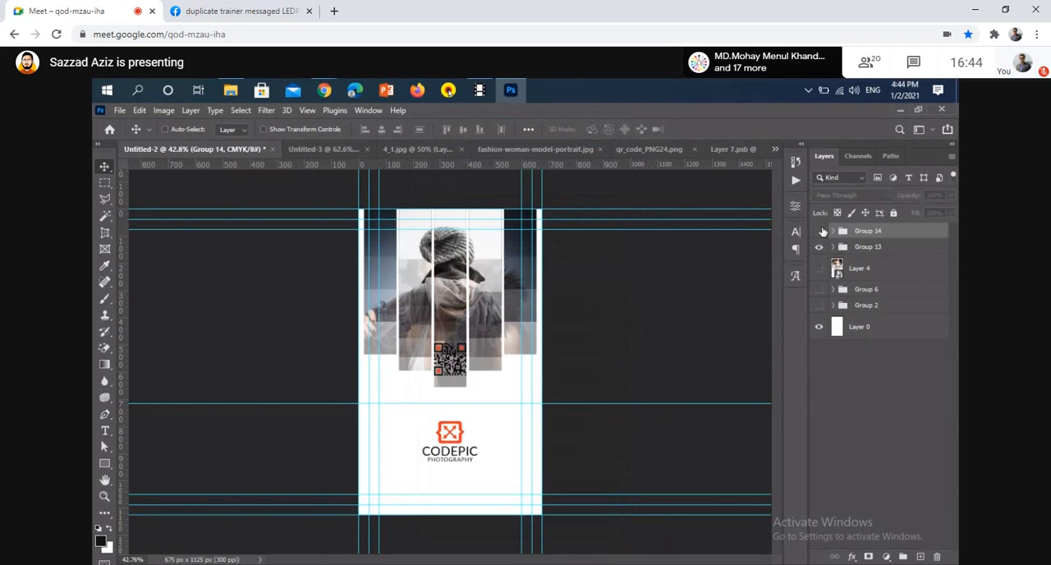
left_click(821, 231)
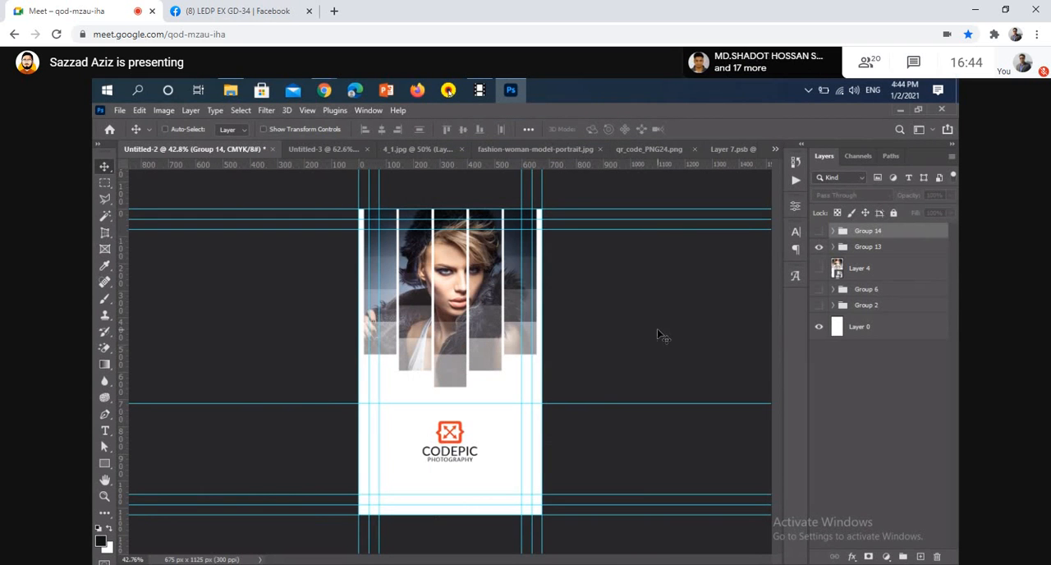